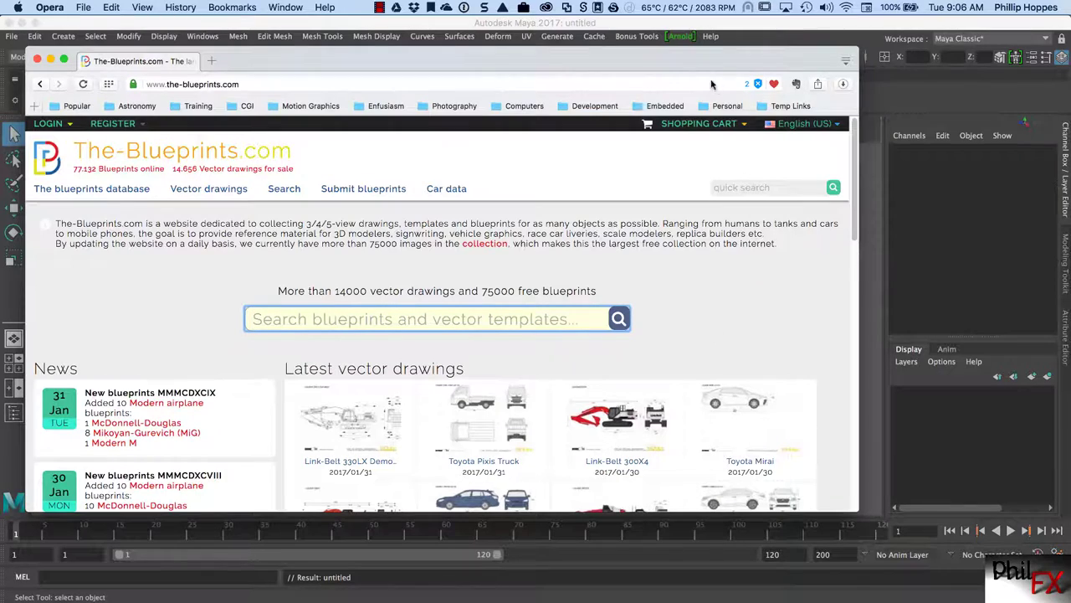
# Open the Apple listing in the Miscellaneous category of The-Blueprints.com blueprints database.
pyautogui.moveTo(688, 64)
pyautogui.mouseDown()
pyautogui.moveTo(701, 69)
pyautogui.moveTo(688, 56)
pyautogui.mouseUp()
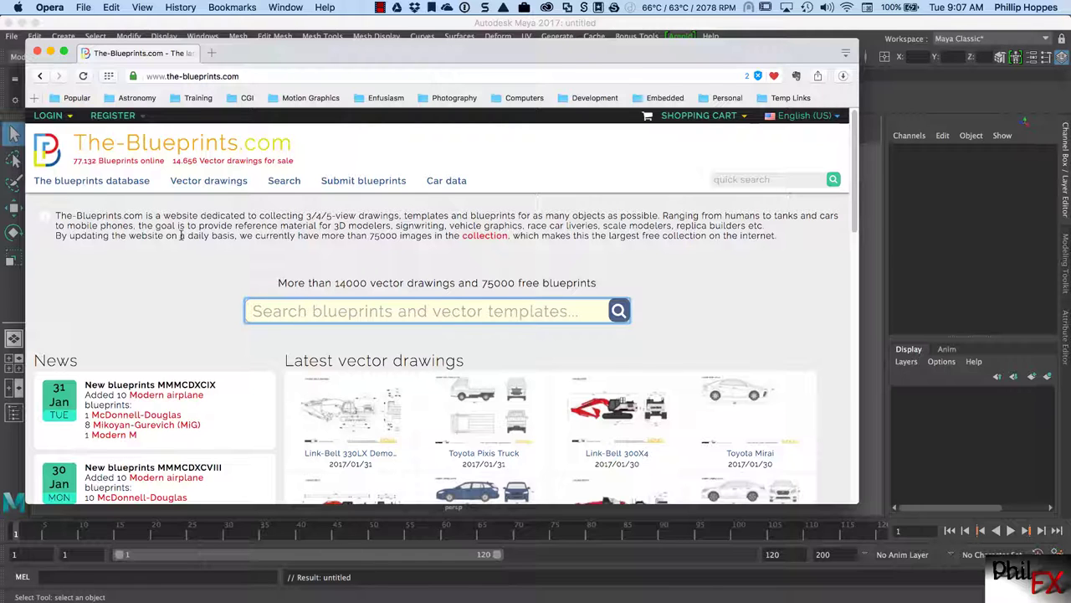
pyautogui.click(124, 181)
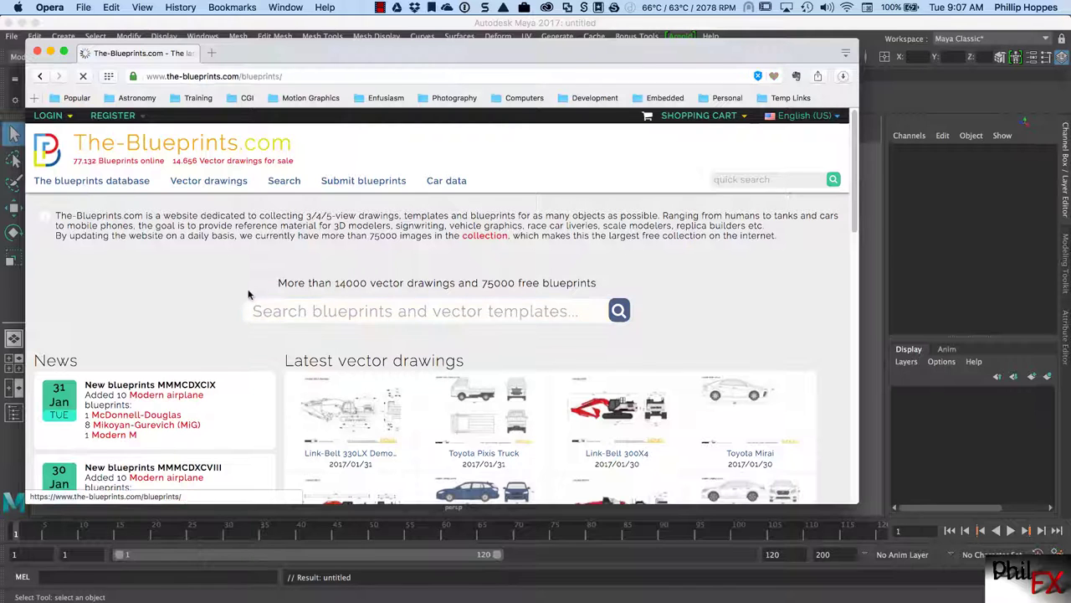
pyautogui.scroll(-2, 398, 330)
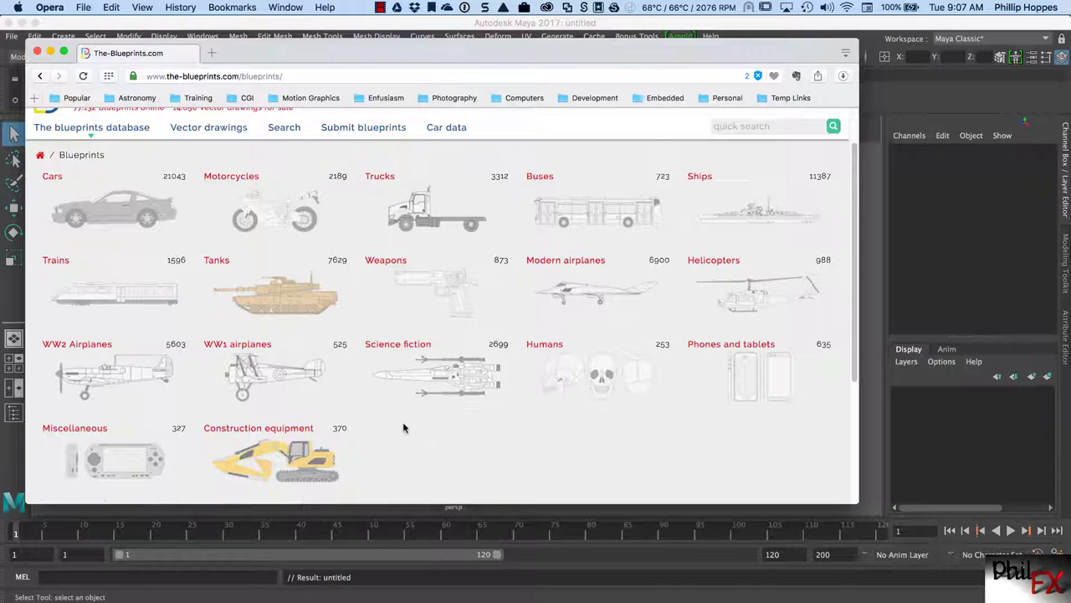
pyautogui.click(77, 431)
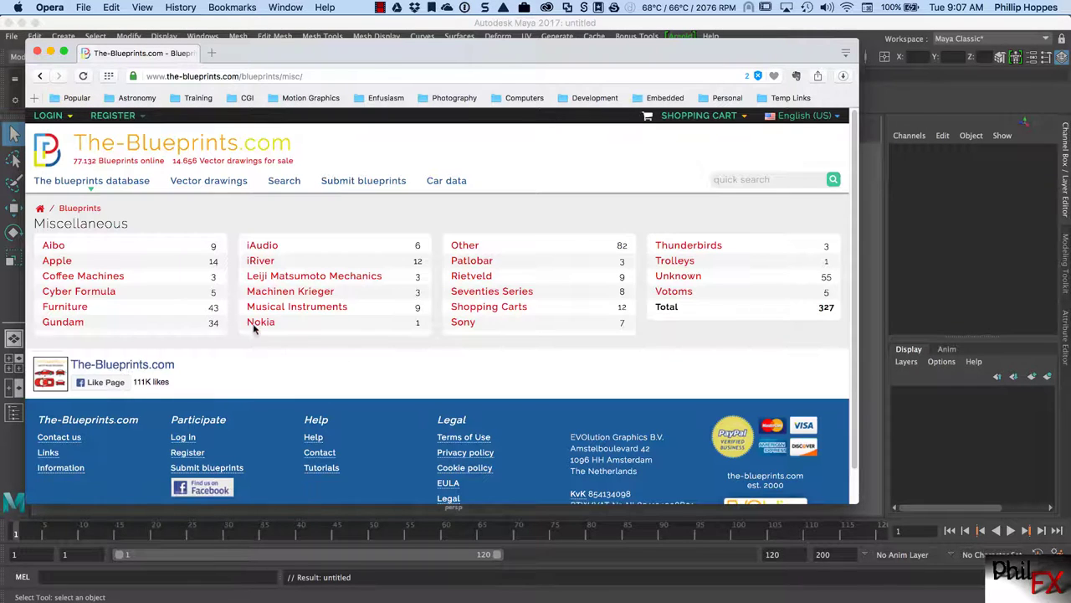
pyautogui.click(66, 264)
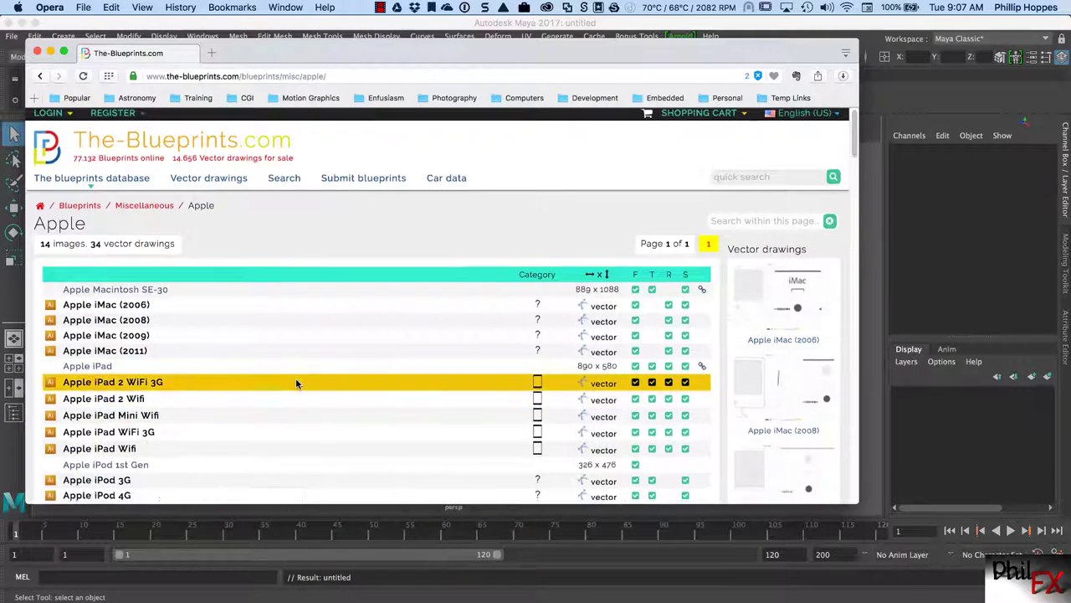
# Examine the Apple listing for free image and vector drawings, checking their sizes and the F, T, R and S view columns.
pyautogui.scroll(-10, 295, 378)
pyautogui.scroll(-4, 295, 373)
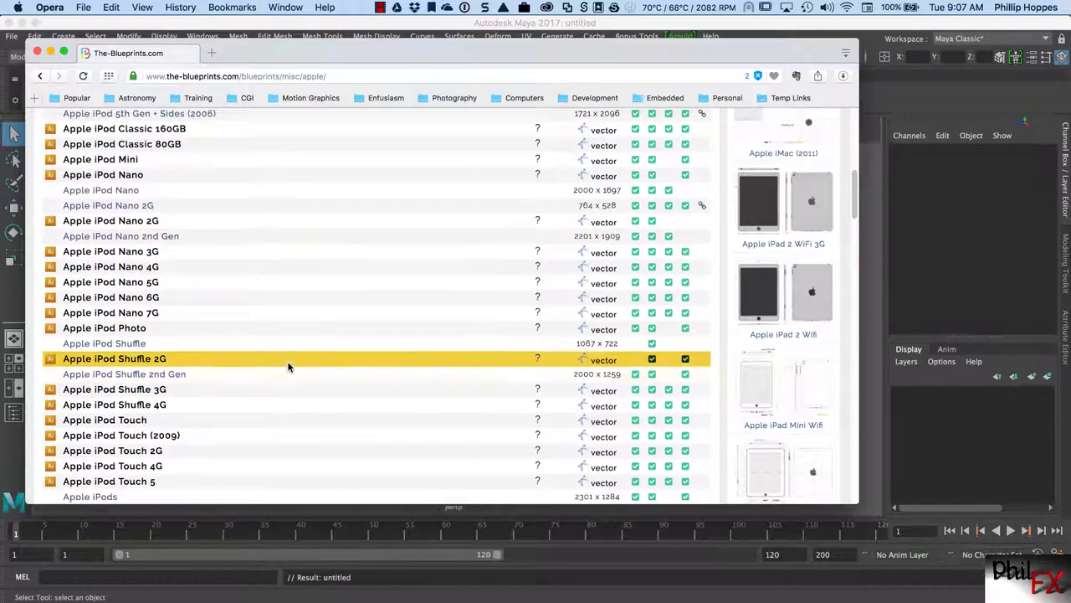
pyautogui.scroll(-1, 288, 366)
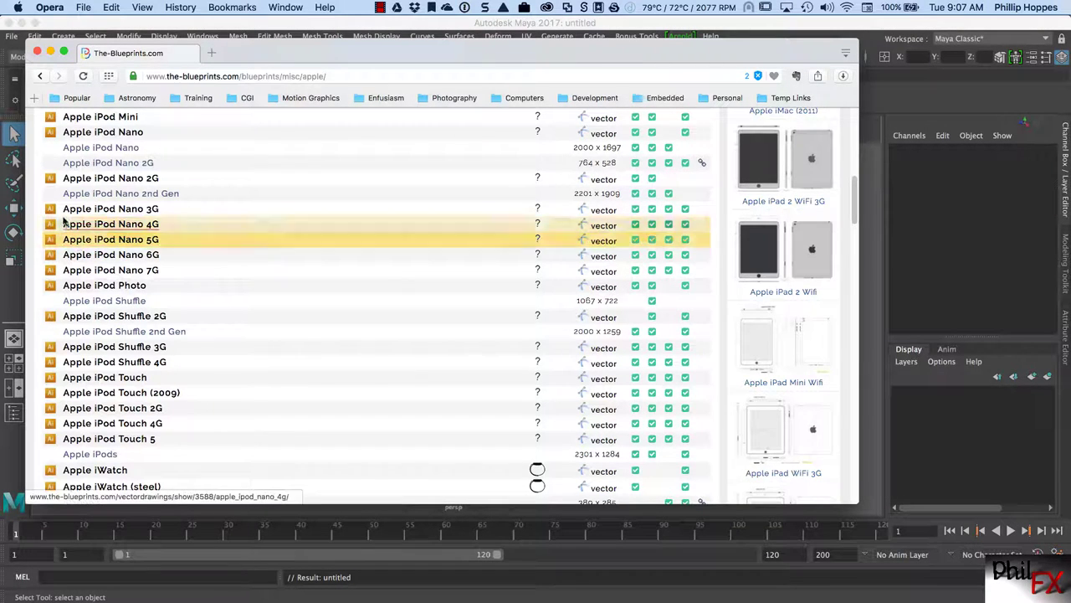
pyautogui.scroll(10, 159, 258)
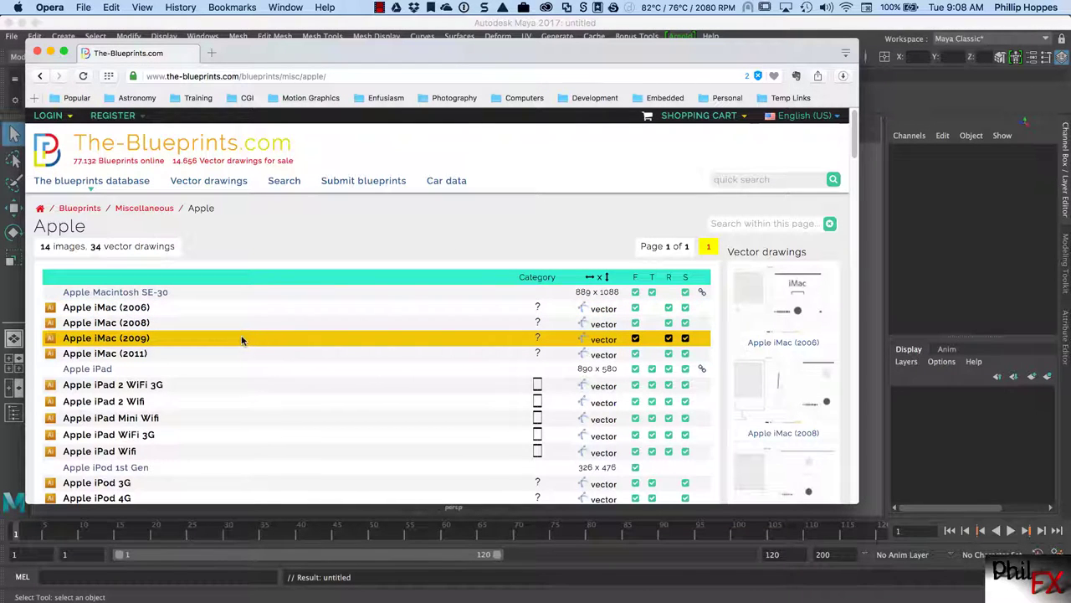
pyautogui.scroll(-1, 240, 334)
pyautogui.scroll(-7, 241, 334)
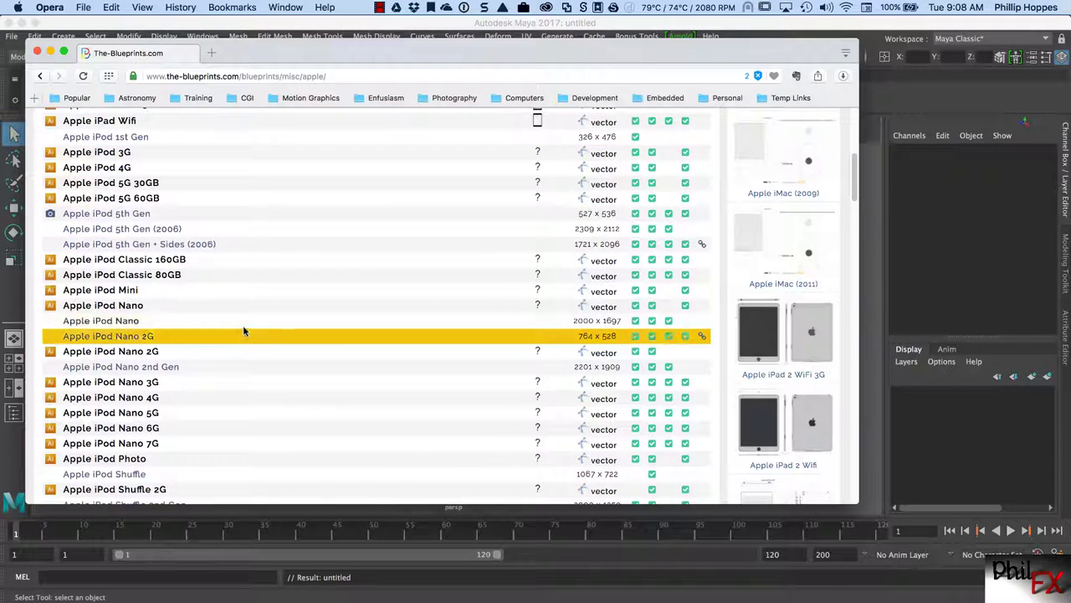
pyautogui.scroll(8, 242, 333)
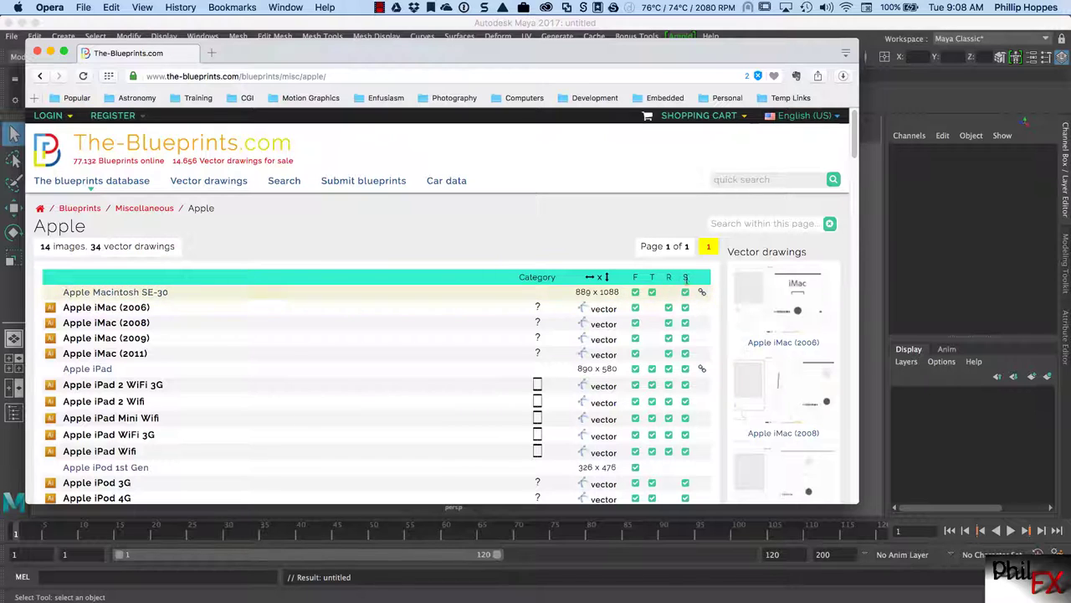
pyautogui.scroll(-1, 686, 343)
pyautogui.scroll(-8, 684, 351)
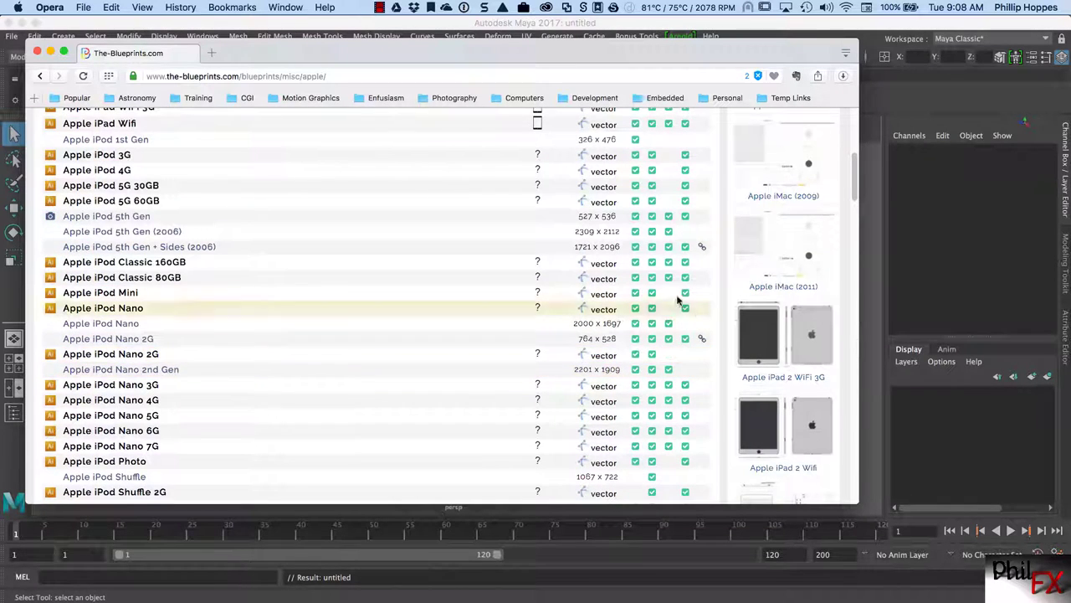
pyautogui.scroll(4, 682, 285)
pyautogui.scroll(5, 682, 289)
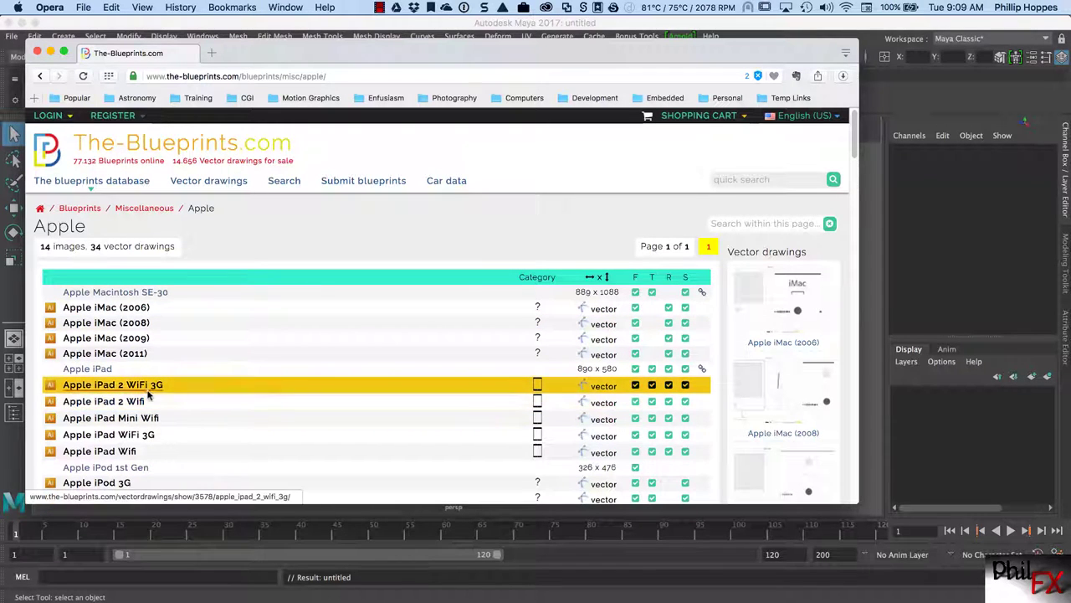
# Open the free Apple iPod 5th Gen blueprint and examine its views, dimensions, image-saving options and download options.
pyautogui.scroll(-2, 261, 390)
pyautogui.scroll(-2, 260, 381)
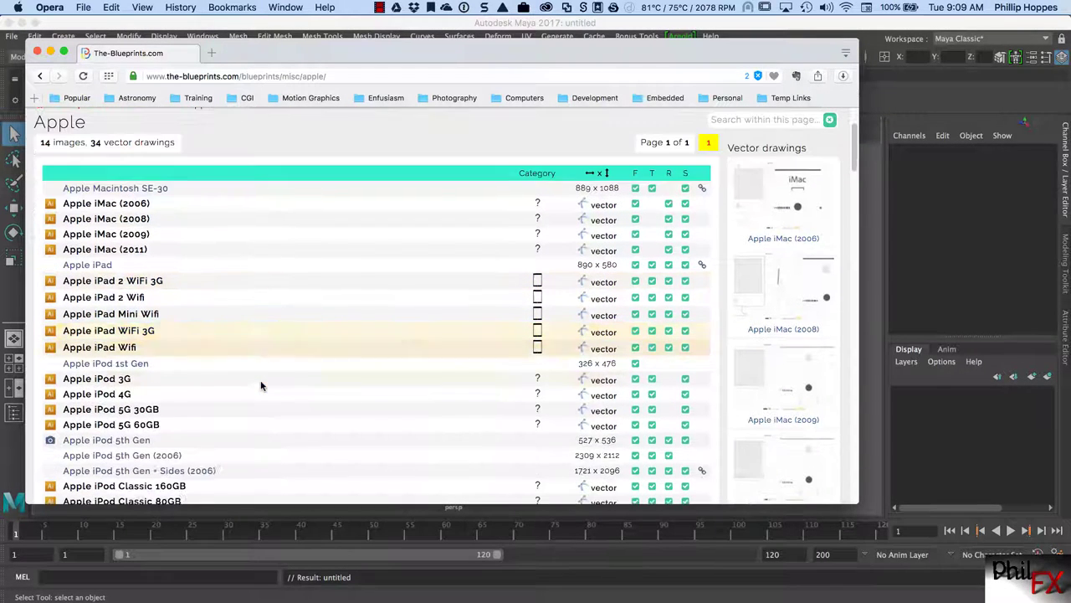
pyautogui.click(122, 441)
pyautogui.scroll(-1, 242, 407)
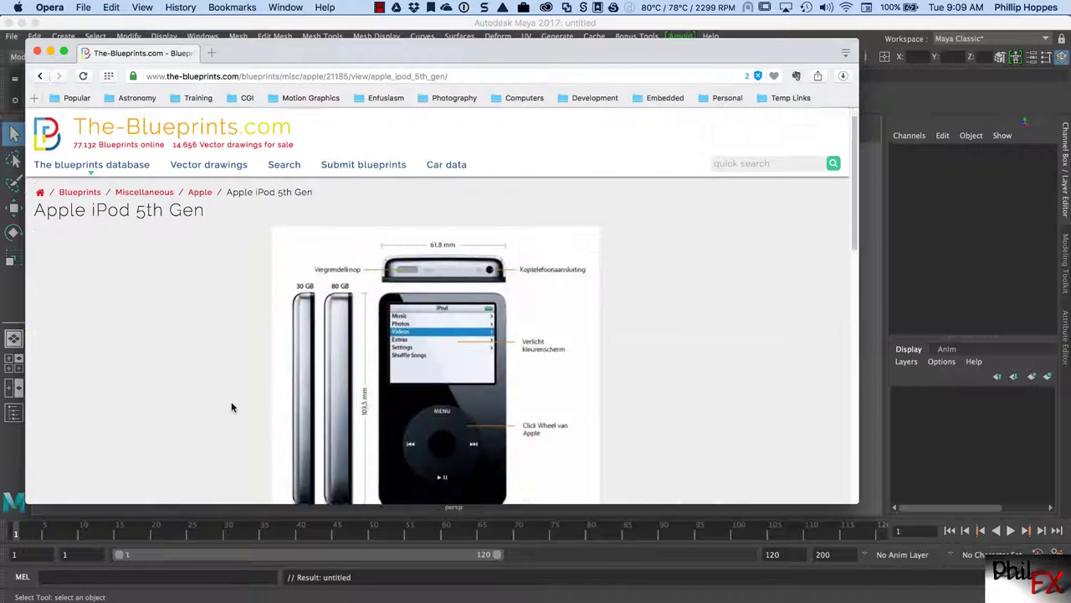
pyautogui.scroll(-3, 232, 407)
pyautogui.scroll(1, 222, 400)
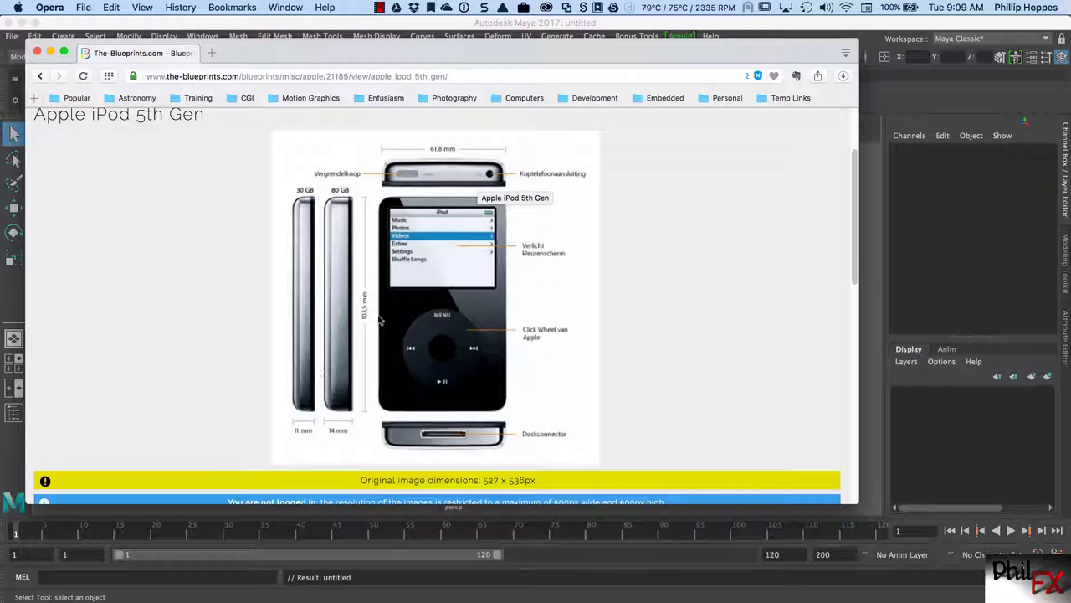
pyautogui.rightClick(459, 294)
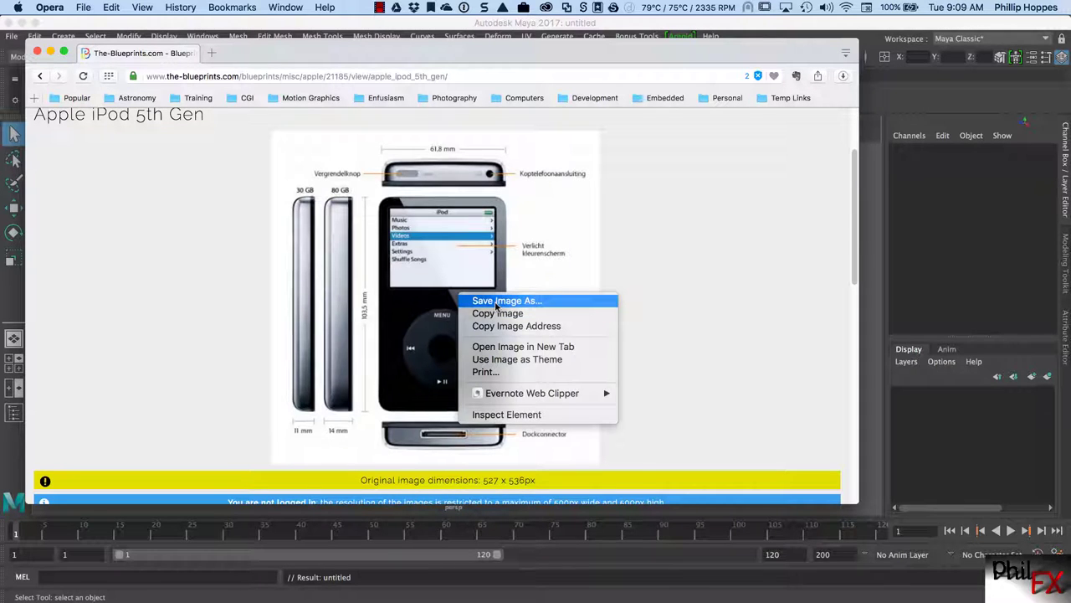
pyautogui.click(681, 338)
pyautogui.scroll(-10, 727, 331)
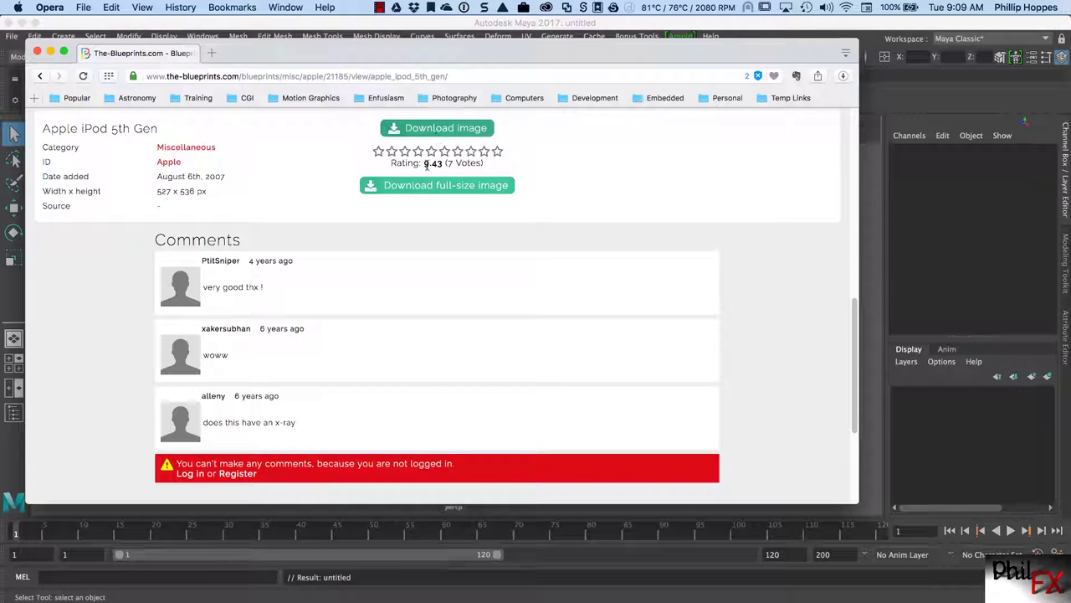
pyautogui.scroll(10, 631, 369)
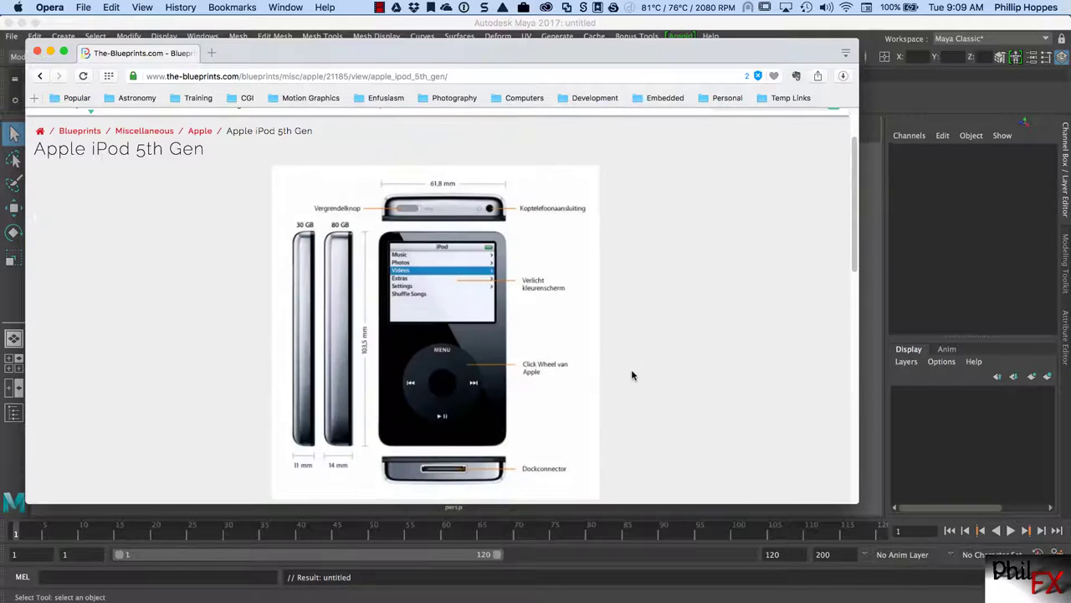
# Review the file formats, projections, price and preview of the Apple iPad 2 WiFi 3G vector drawing, and return to the Apple listing.
pyautogui.click(40, 76)
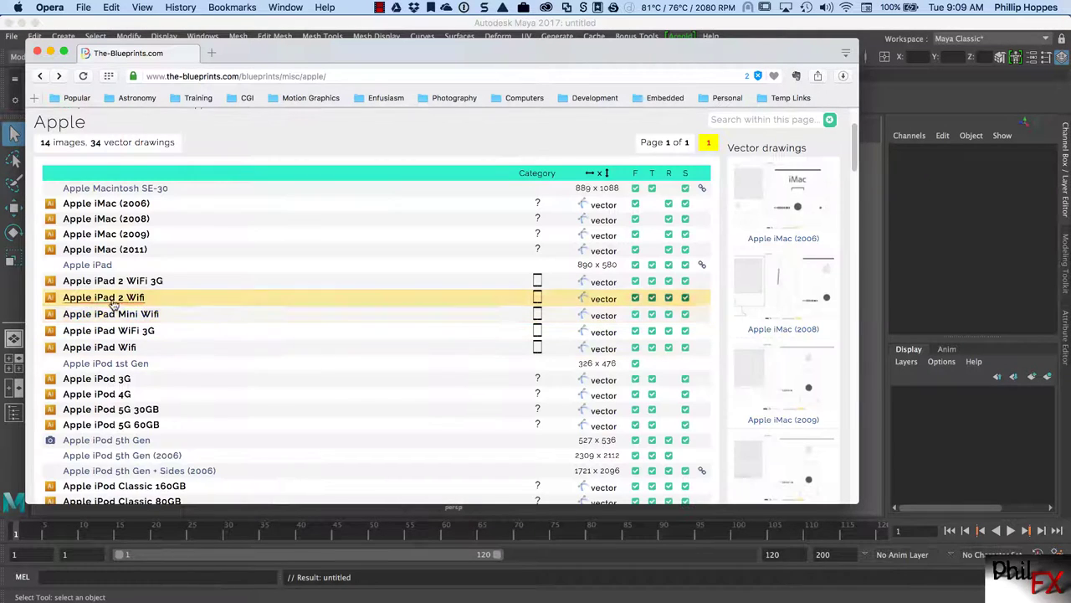
pyautogui.click(76, 282)
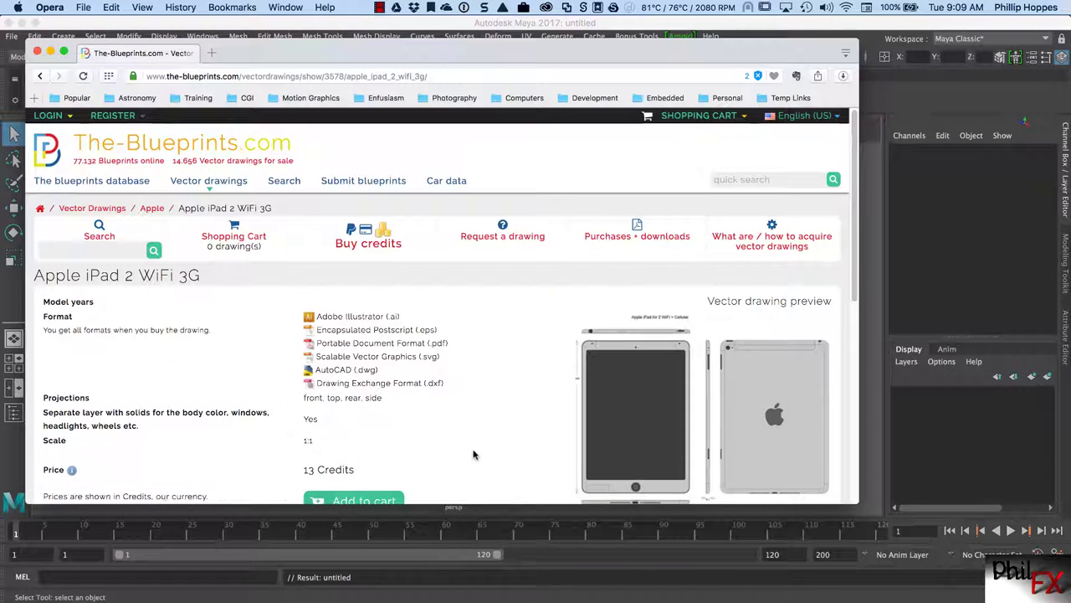
pyautogui.scroll(-3, 474, 450)
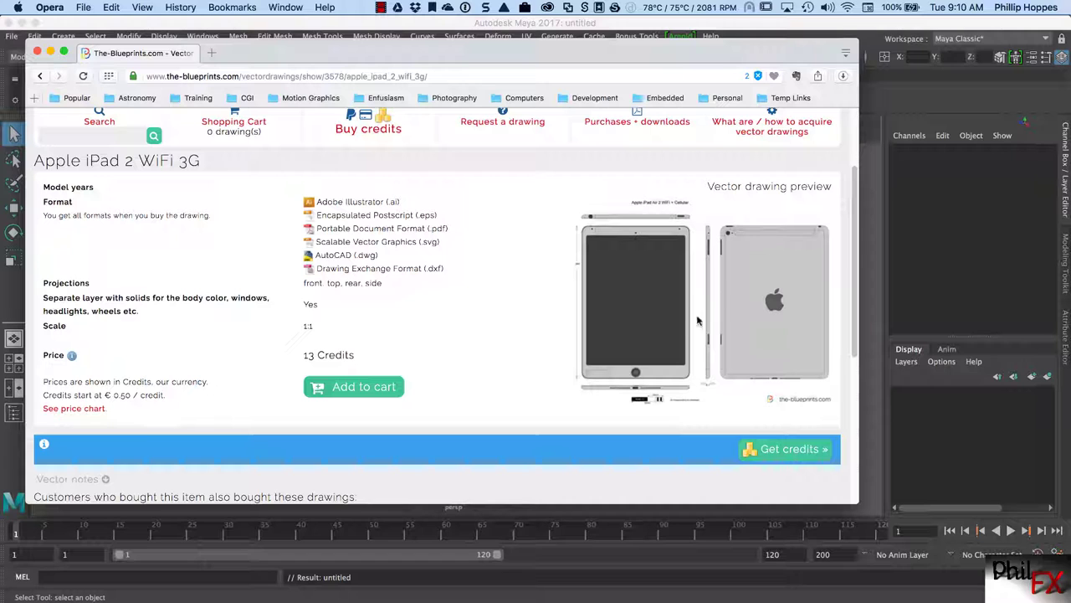
pyautogui.scroll(3, 471, 365)
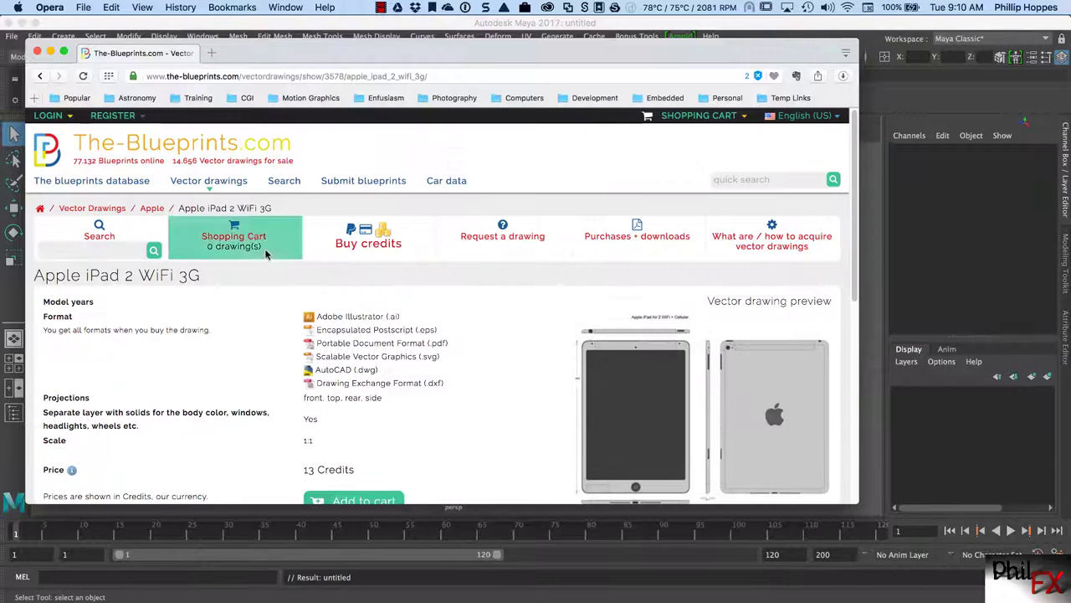
pyautogui.click(41, 77)
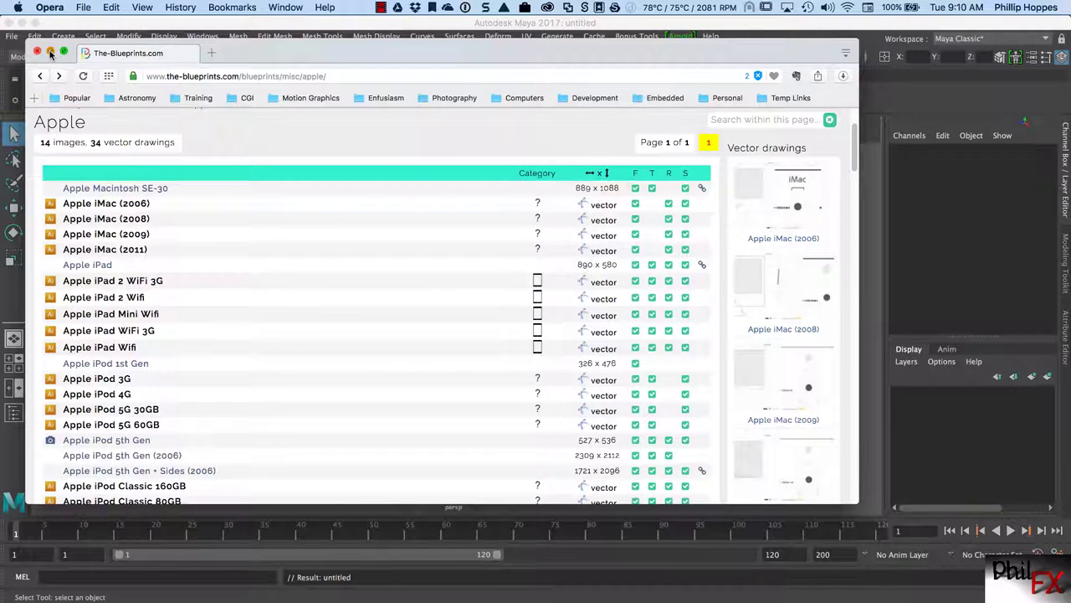
# Minimize the browser, switch to Photoshop and display Apple iPod Nano 2G.png at 200% zoom.
pyautogui.click(50, 52)
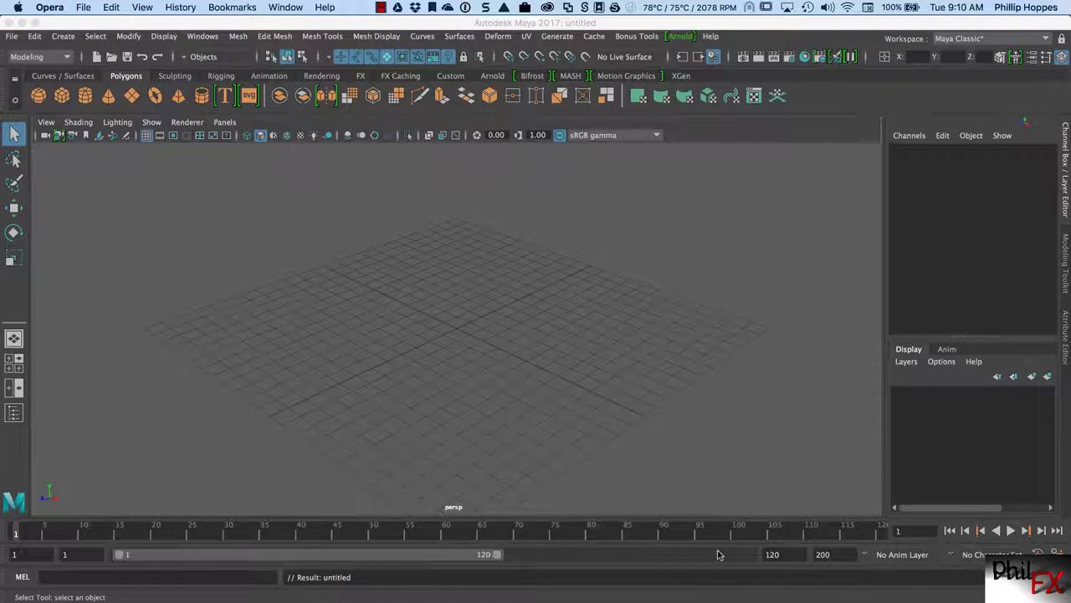
pyautogui.click(1065, 343)
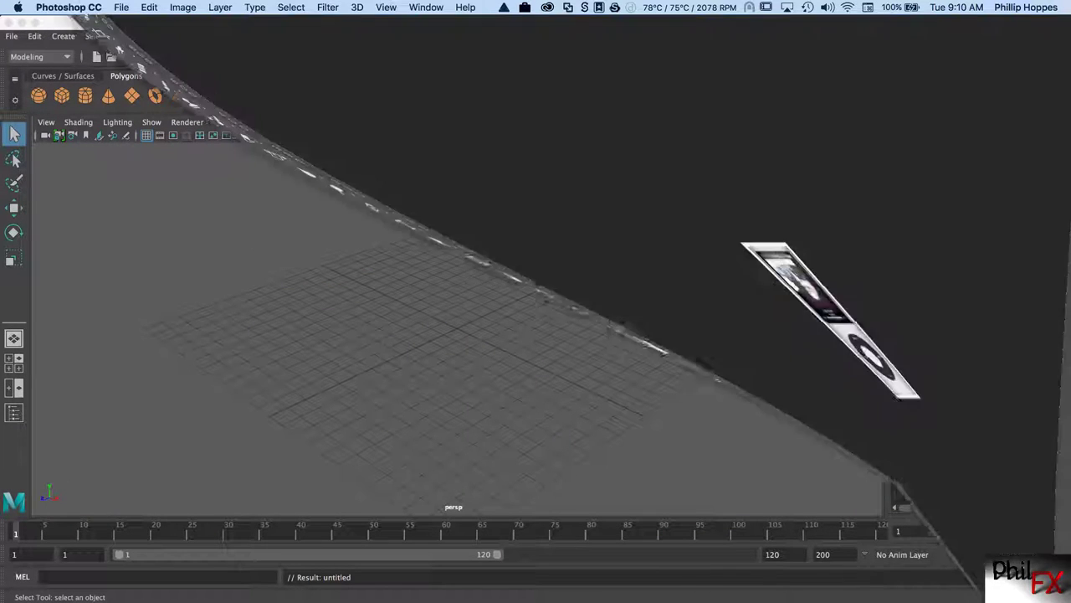
pyautogui.click(114, 67)
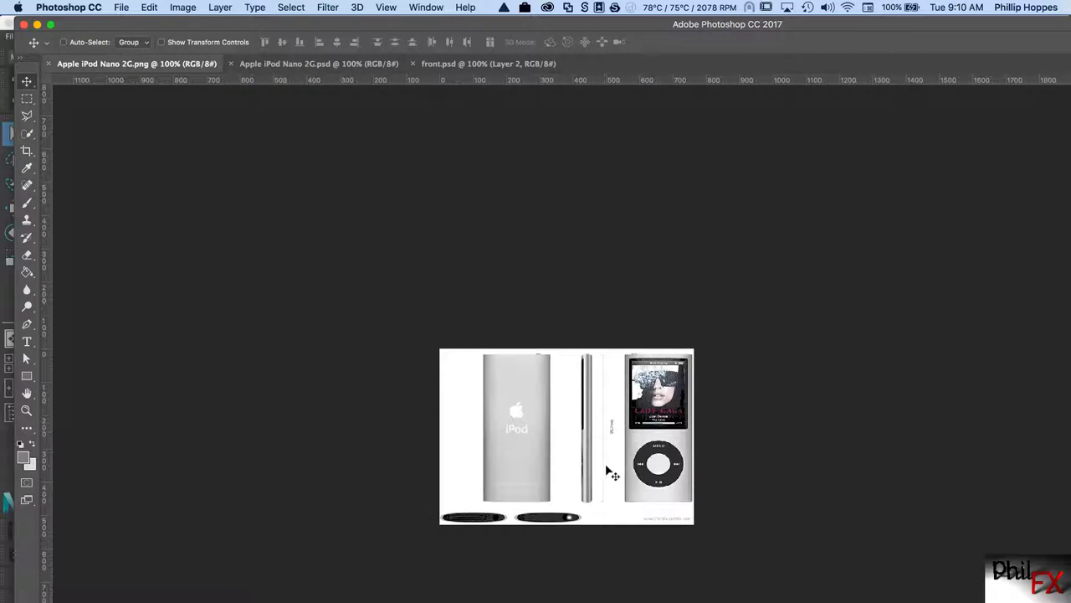
pyautogui.press('super+plus')
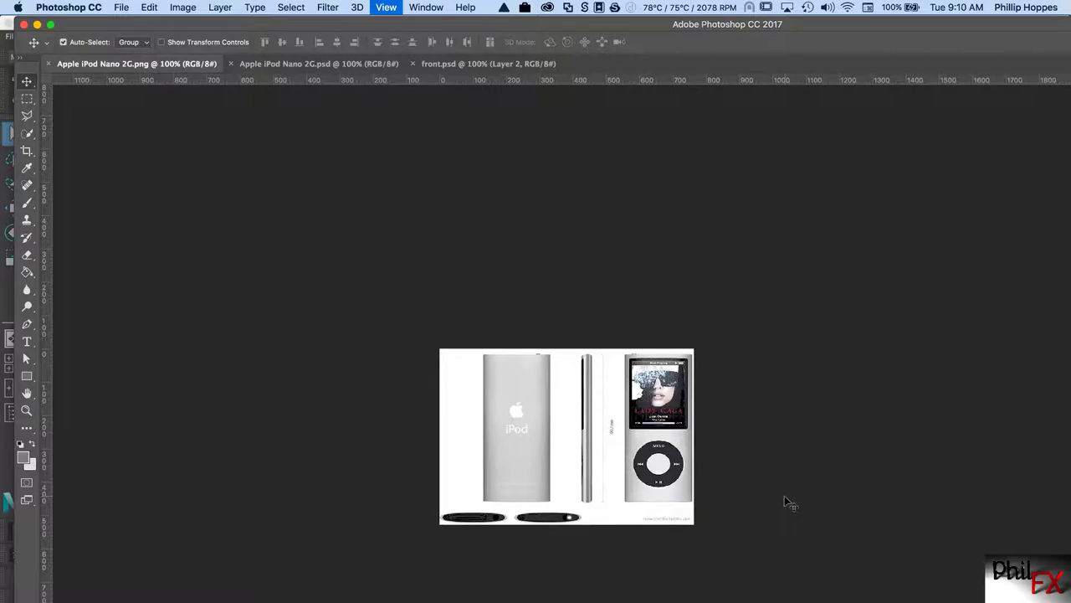
pyautogui.press('super+plus')
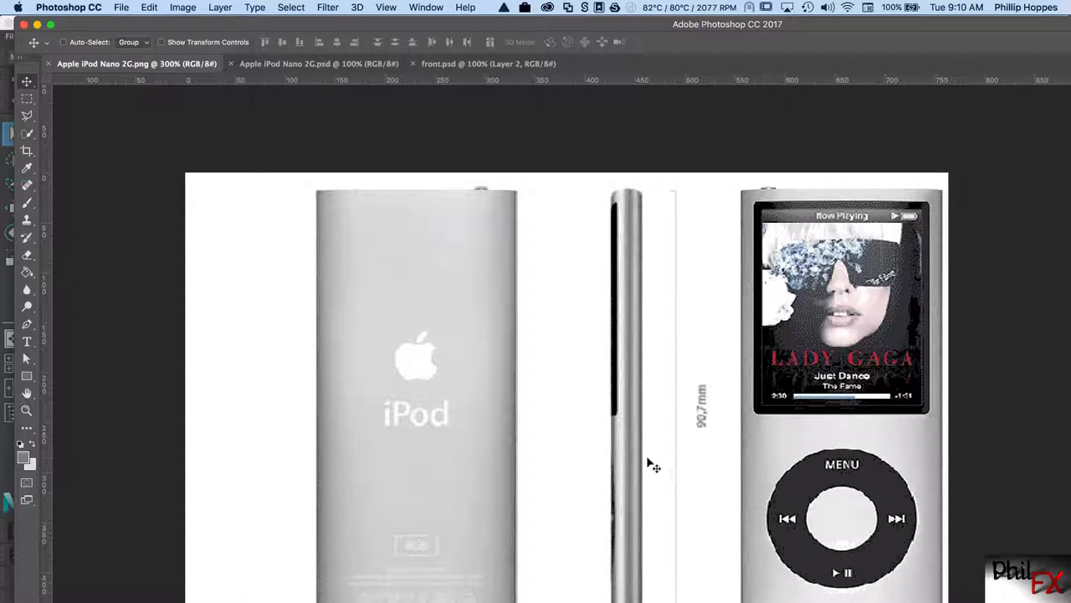
pyautogui.press('super+minus')
# Convert the locked Background of Apple iPod Nano 2G.png into a normal layer, keeping the default name and options.
pyautogui.click(576, 429)
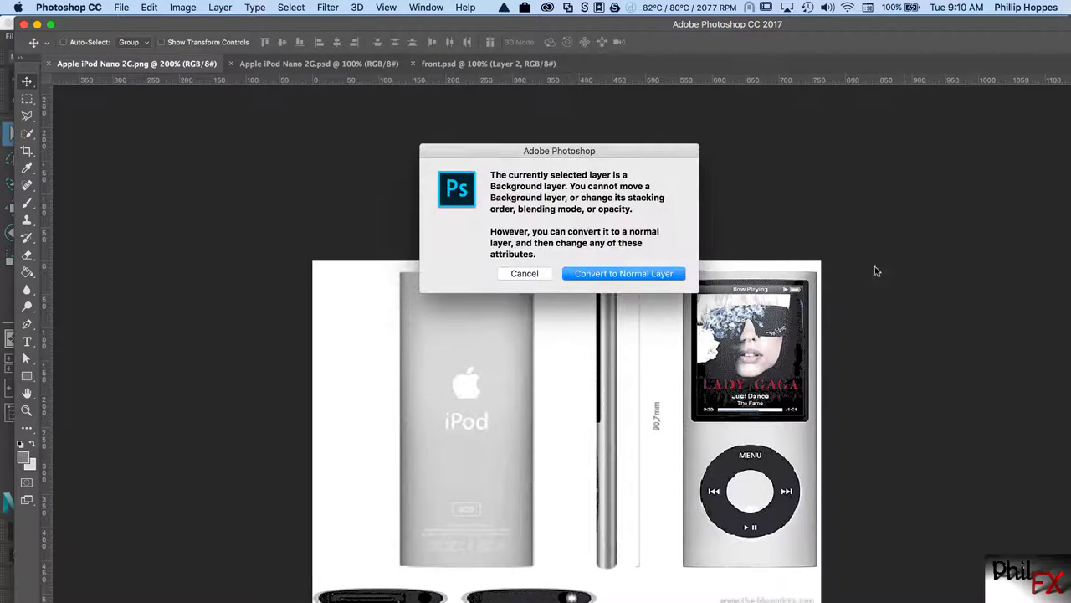
pyautogui.click(539, 277)
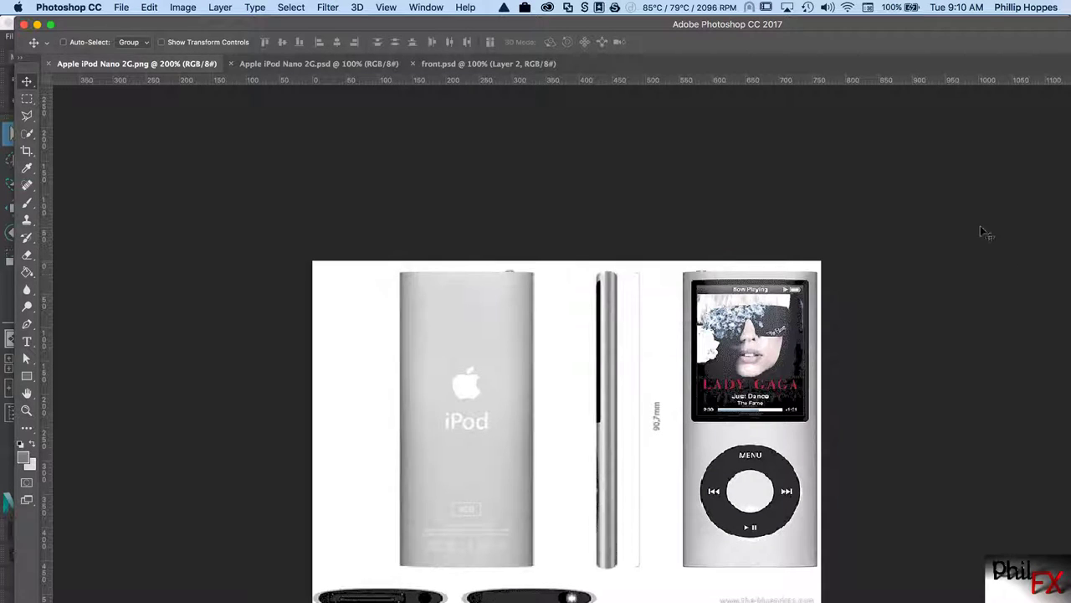
pyautogui.moveTo(849, 31); pyautogui.dragTo(679, 39)
pyautogui.doubleClick(1004, 158)
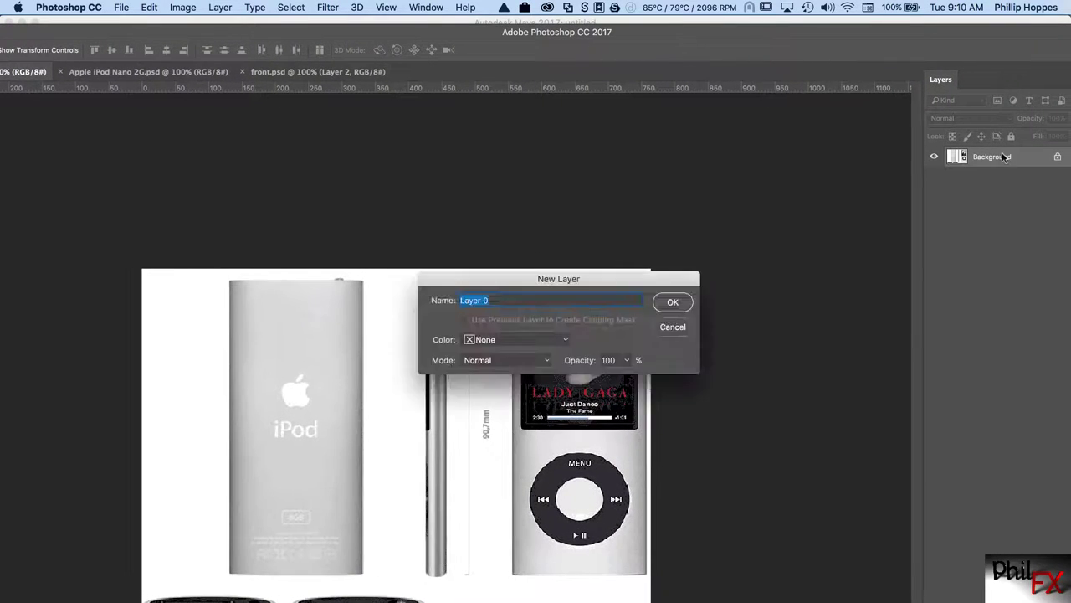
pyautogui.click(672, 302)
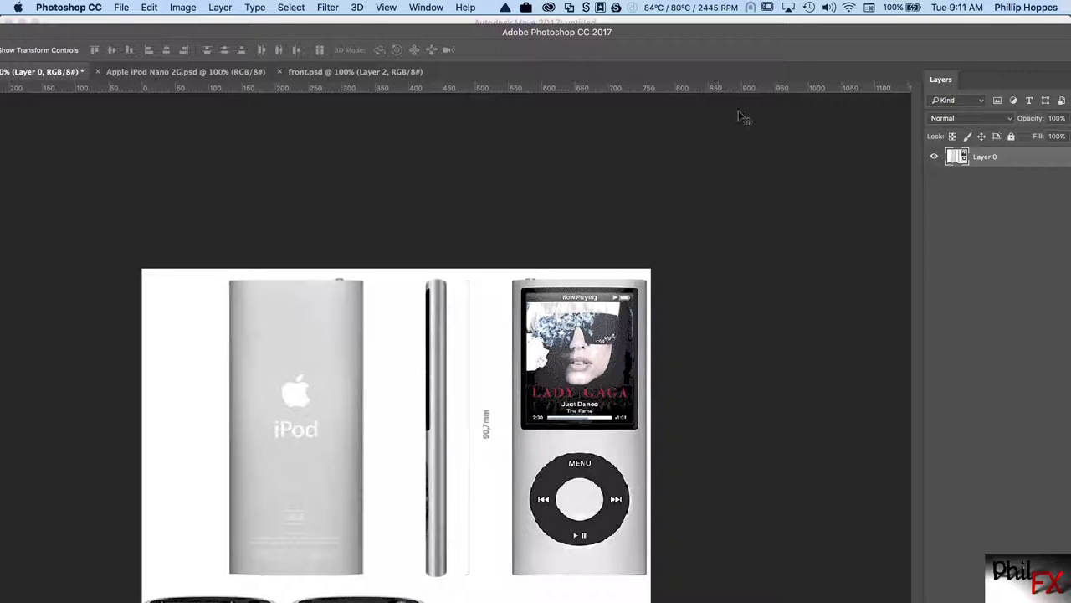
pyautogui.moveTo(764, 32); pyautogui.dragTo(904, 17)
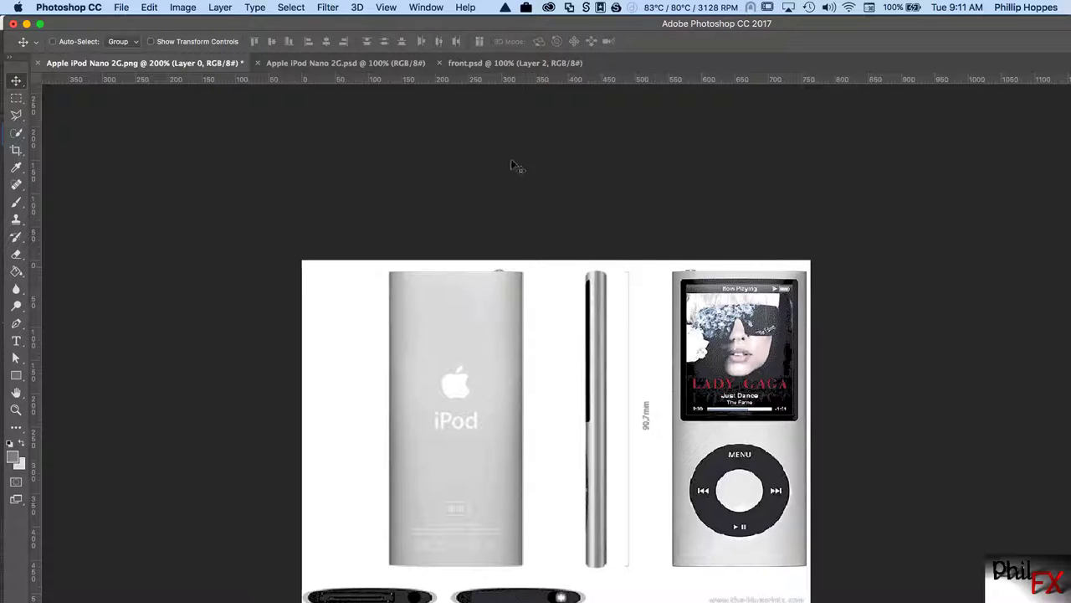
# View the Apple iPod Nano 2G.psd document and return to Apple iPod Nano 2G.png.
pyautogui.click(365, 65)
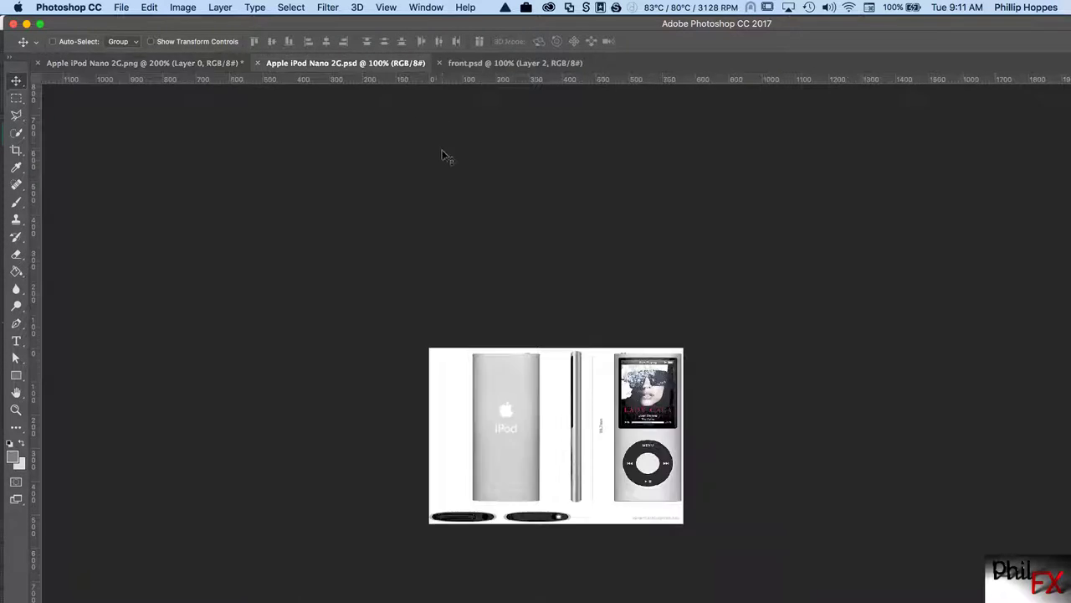
pyautogui.click(175, 65)
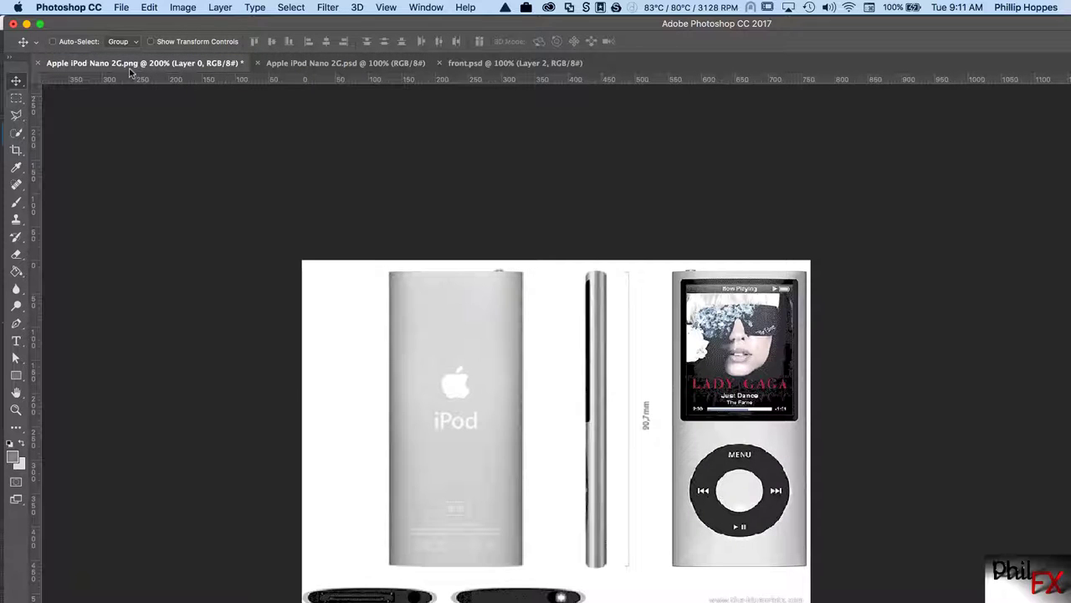
# View Apple iPod Nano 2G.psd and front.psd, and quit Photoshop without saving the changes to Apple iPod Nano 2G.png.
pyautogui.click(335, 64)
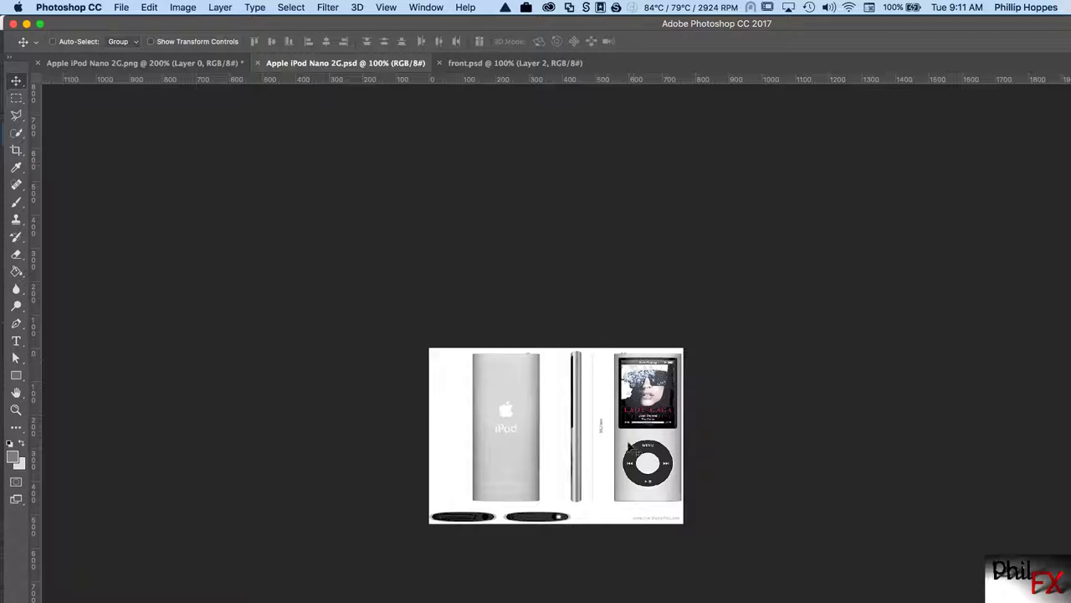
pyautogui.click(492, 64)
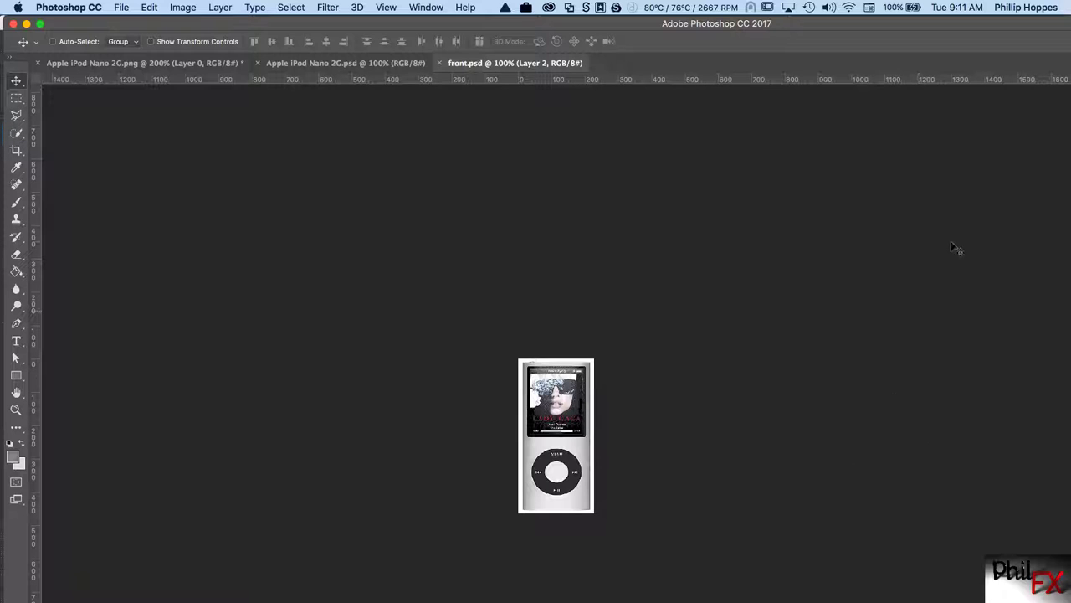
pyautogui.click(72, 8)
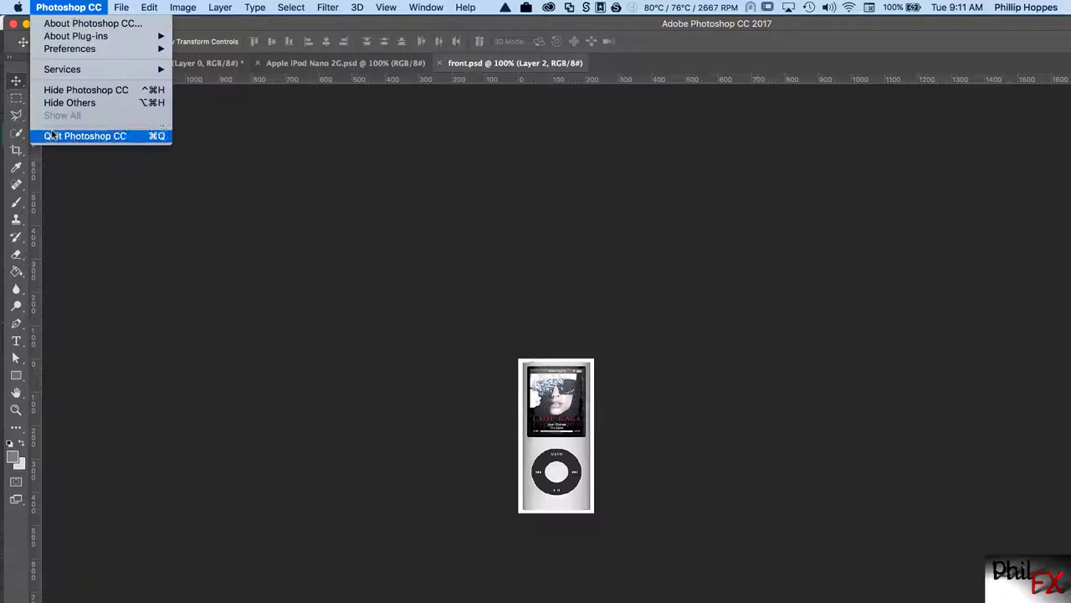
pyautogui.click(54, 136)
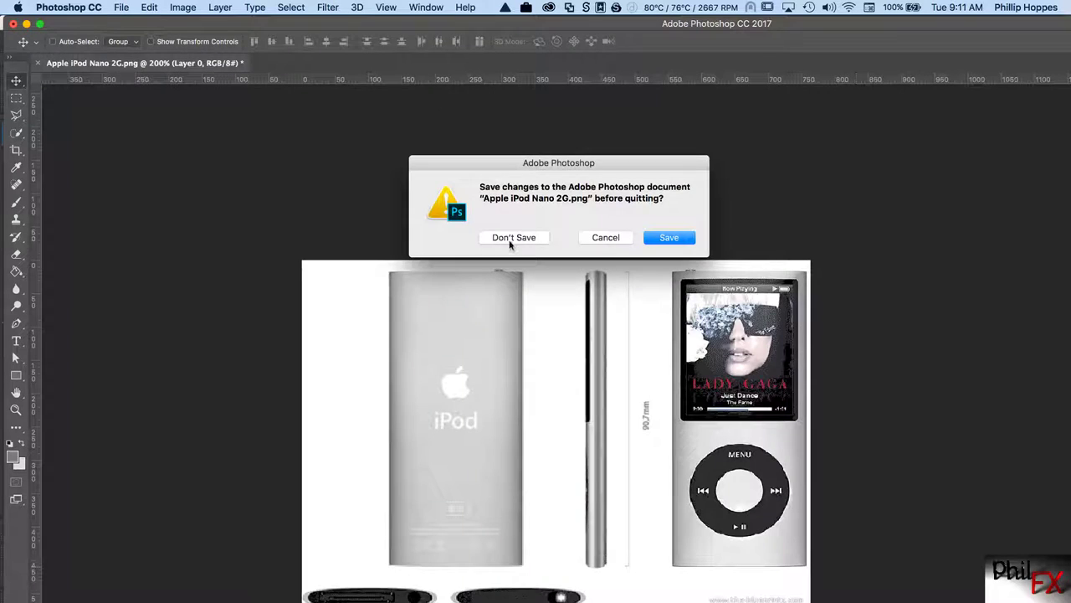
pyautogui.click(514, 237)
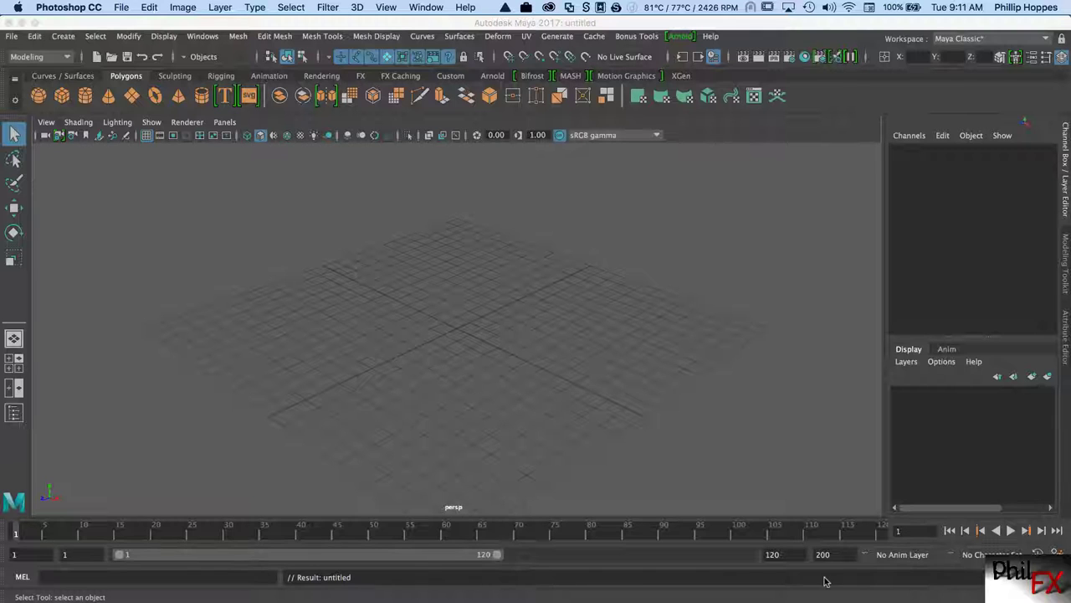
# View back.jpg, bottom.jpg, front.jpg, Lside.jpg and top.jpg from the iPodNano folder one after another, closing each image after viewing.
pyautogui.moveTo(871, 339); pyautogui.dragTo(368, 128)
pyautogui.moveTo(618, 360); pyautogui.dragTo(859, 486)
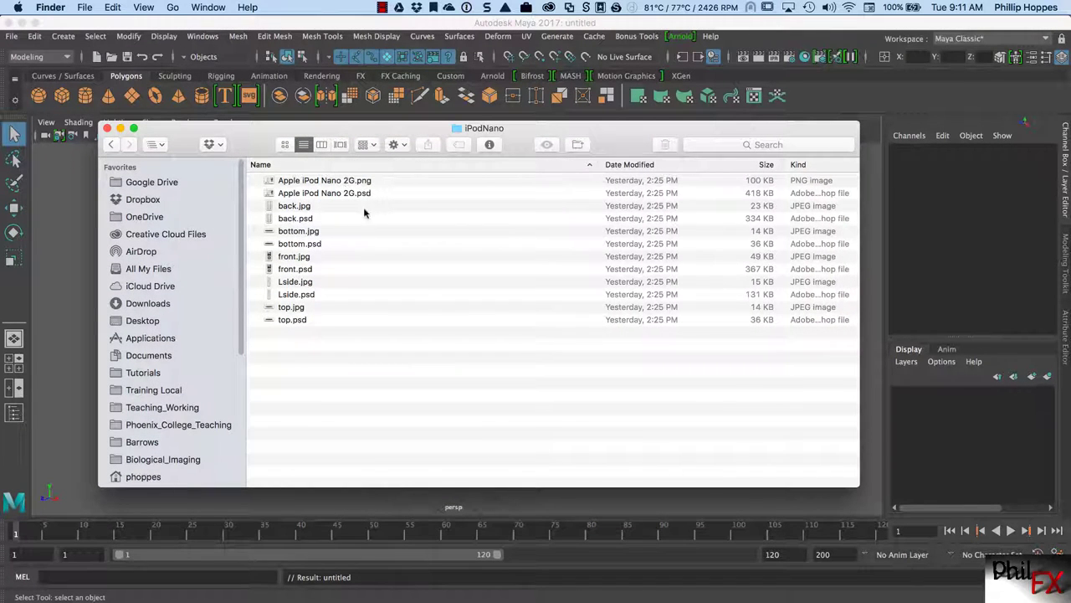
pyautogui.doubleClick(294, 208)
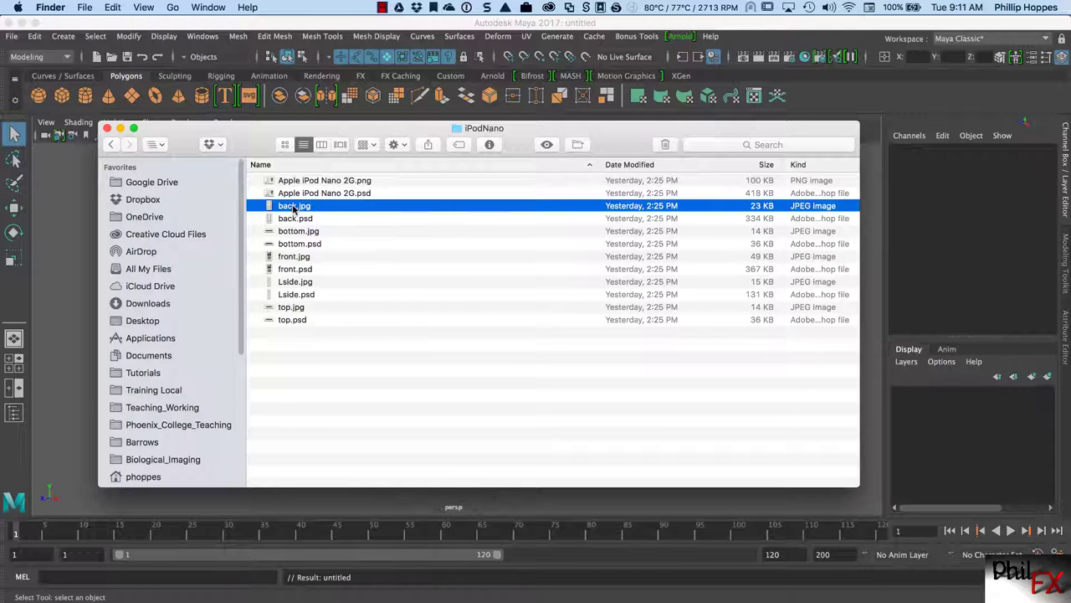
pyautogui.click(12, 26)
pyautogui.doubleClick(293, 232)
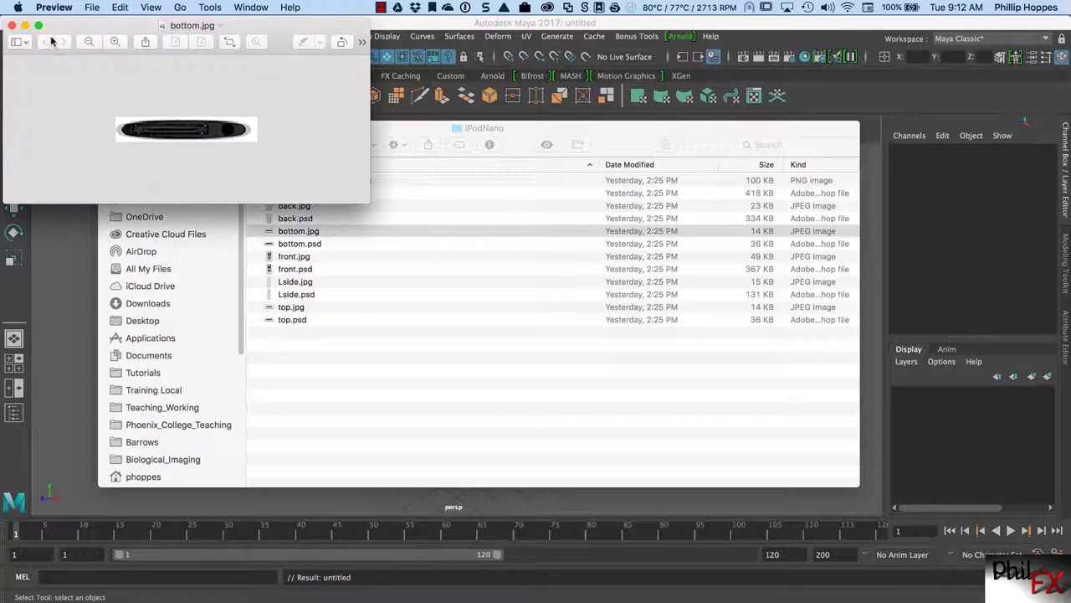
pyautogui.click(12, 26)
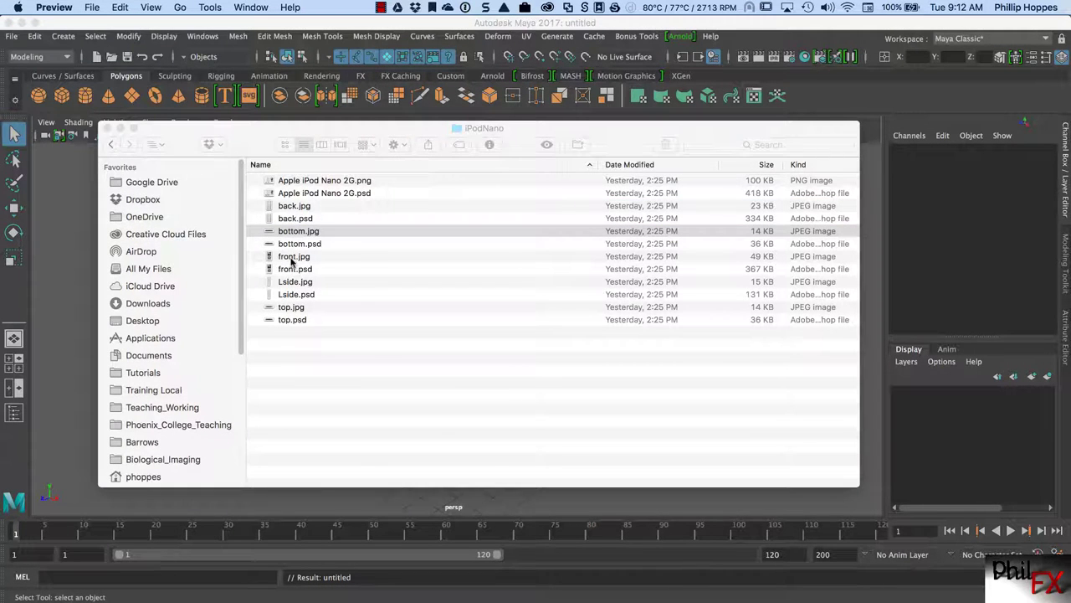
pyautogui.doubleClick(293, 257)
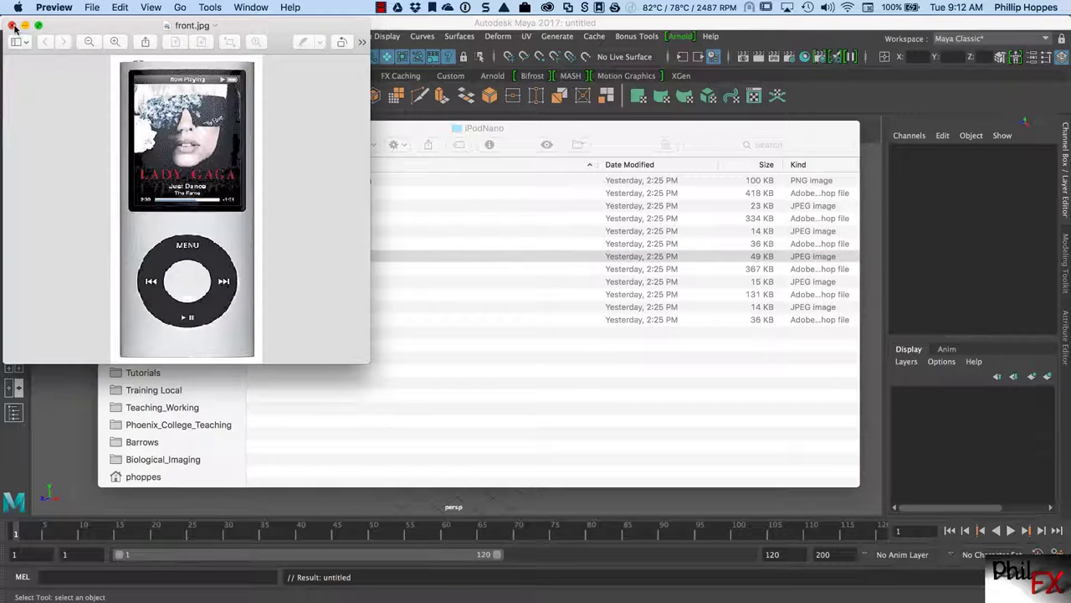
pyautogui.click(12, 26)
pyautogui.doubleClick(298, 283)
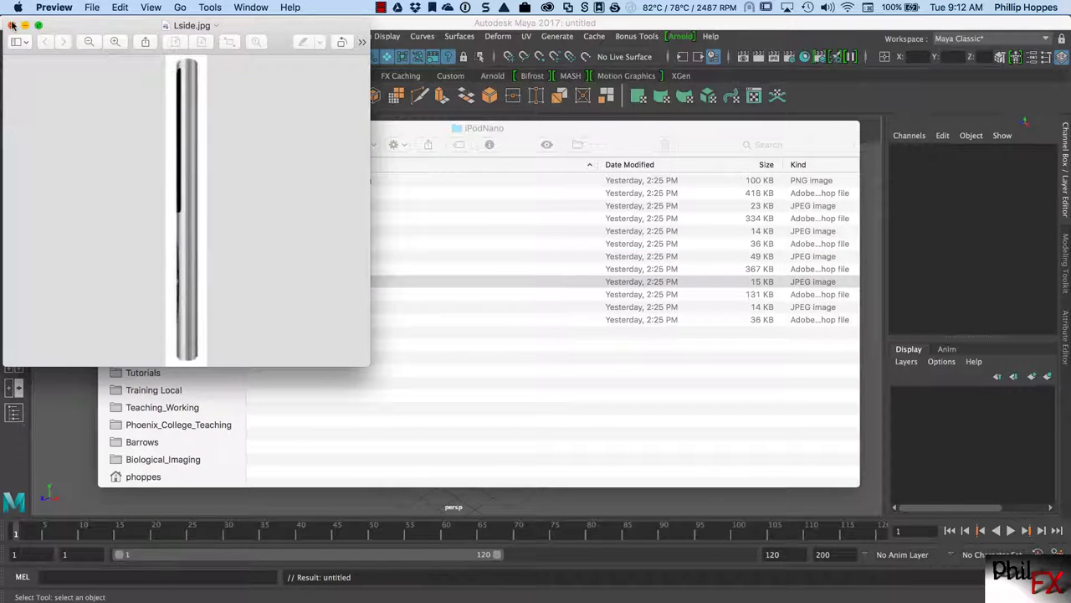
pyautogui.click(12, 26)
pyautogui.doubleClick(288, 308)
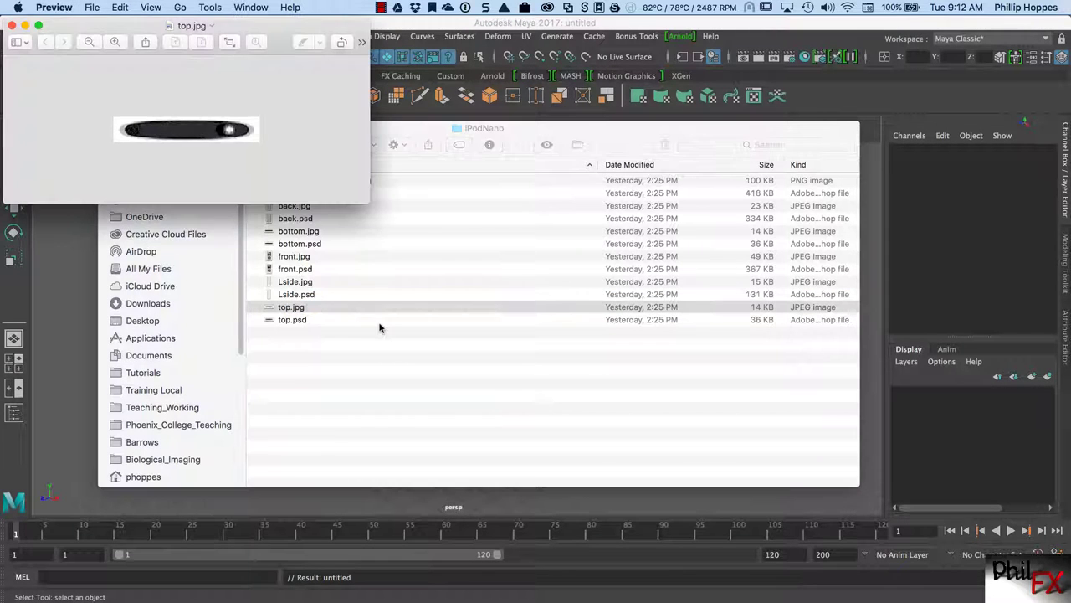
pyautogui.click(12, 26)
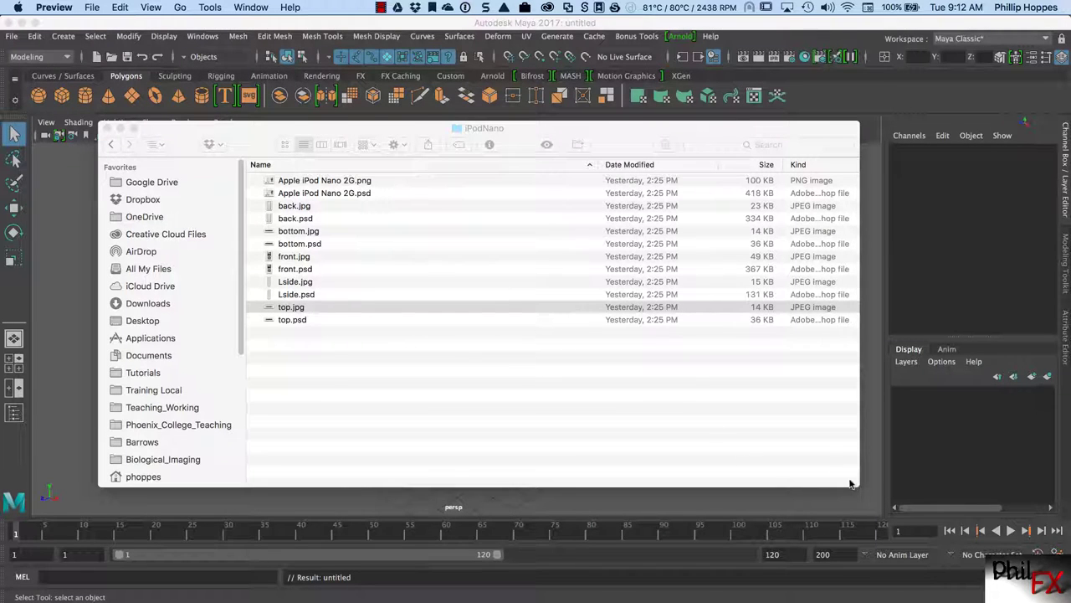
# Shrink and minimize the iPodNano folder window, and switch back to Maya.
pyautogui.moveTo(855, 486); pyautogui.dragTo(675, 409)
pyautogui.moveTo(241, 140); pyautogui.dragTo(370, 205)
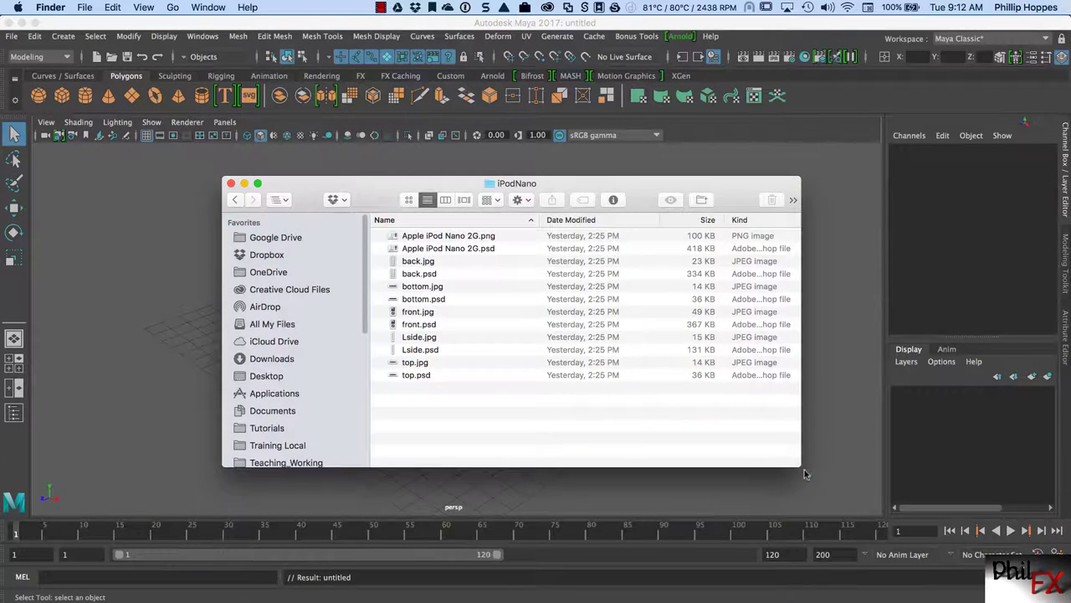
pyautogui.moveTo(798, 476); pyautogui.dragTo(644, 458)
pyautogui.moveTo(385, 205); pyautogui.dragTo(428, 249)
pyautogui.press('super+m')
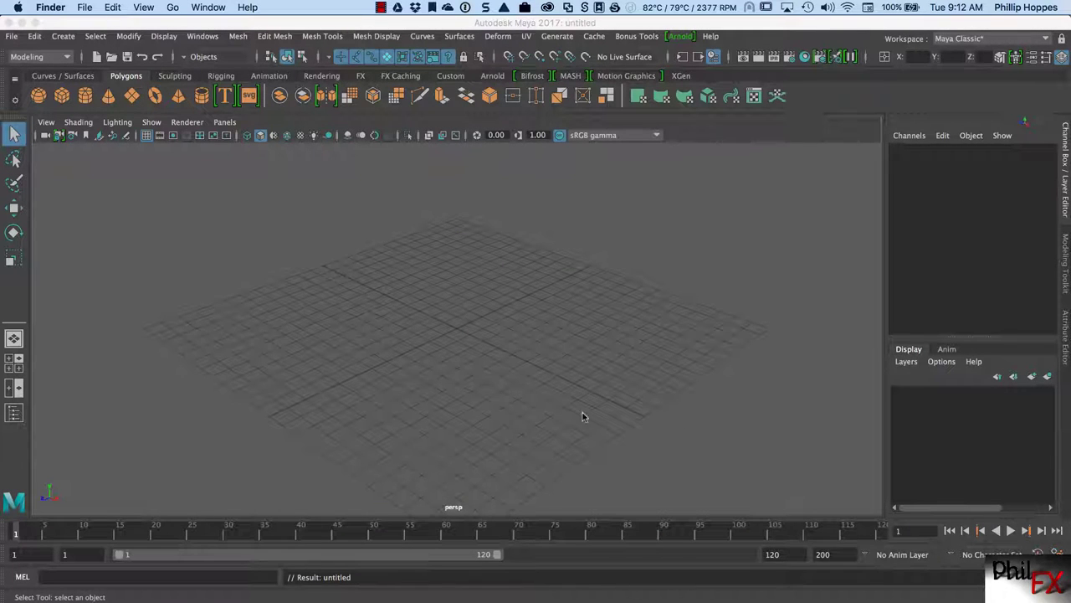
pyautogui.click(556, 395)
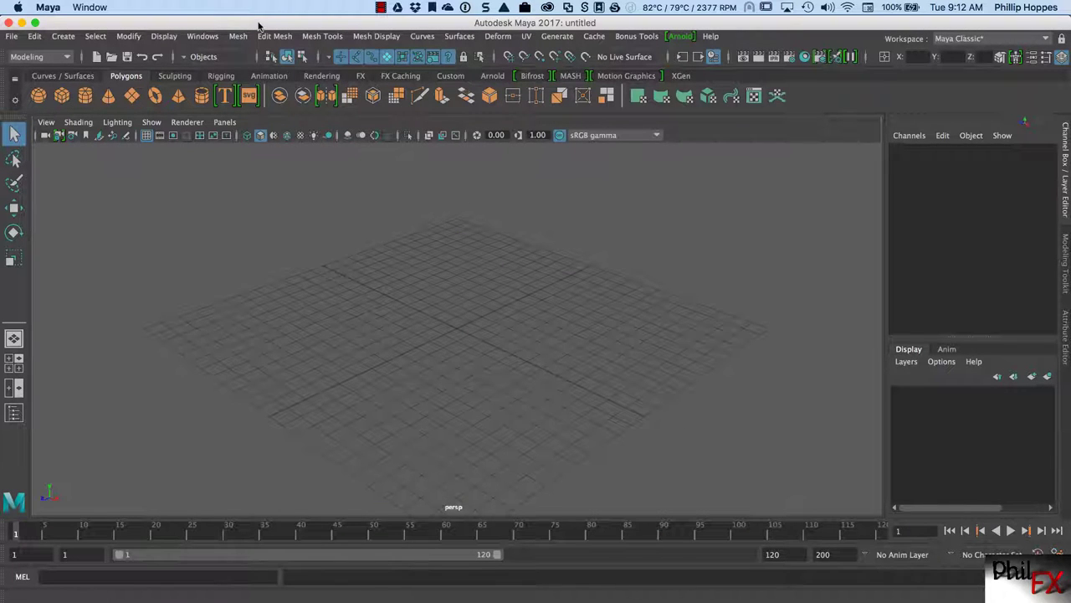
# Review the name, location and primary folder locations of the current project in Maya's Project Window, and close it without accepting changes.
pyautogui.click(18, 38)
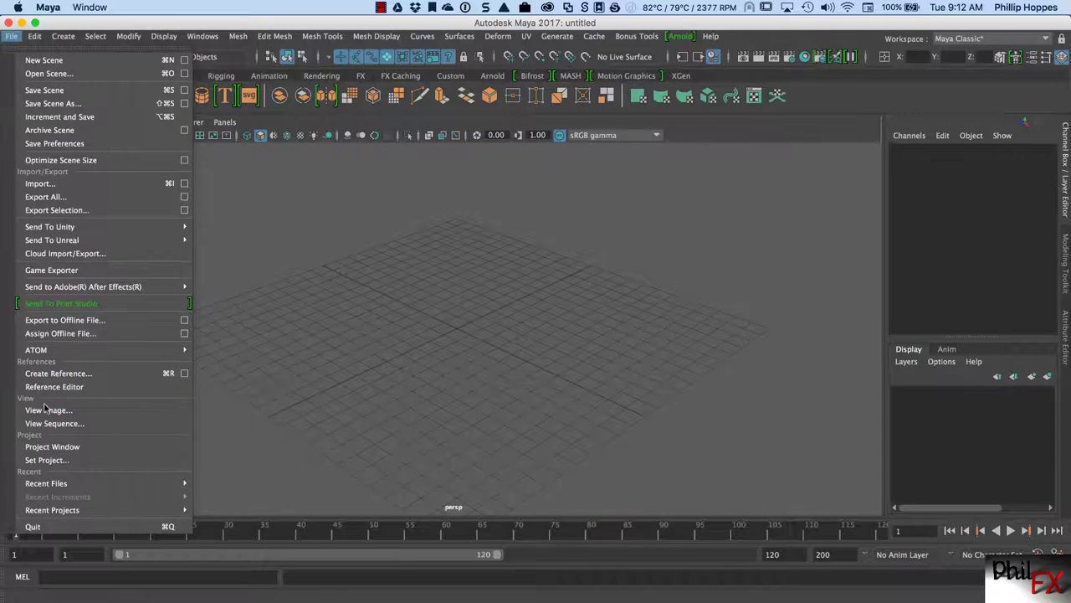
pyautogui.click(50, 449)
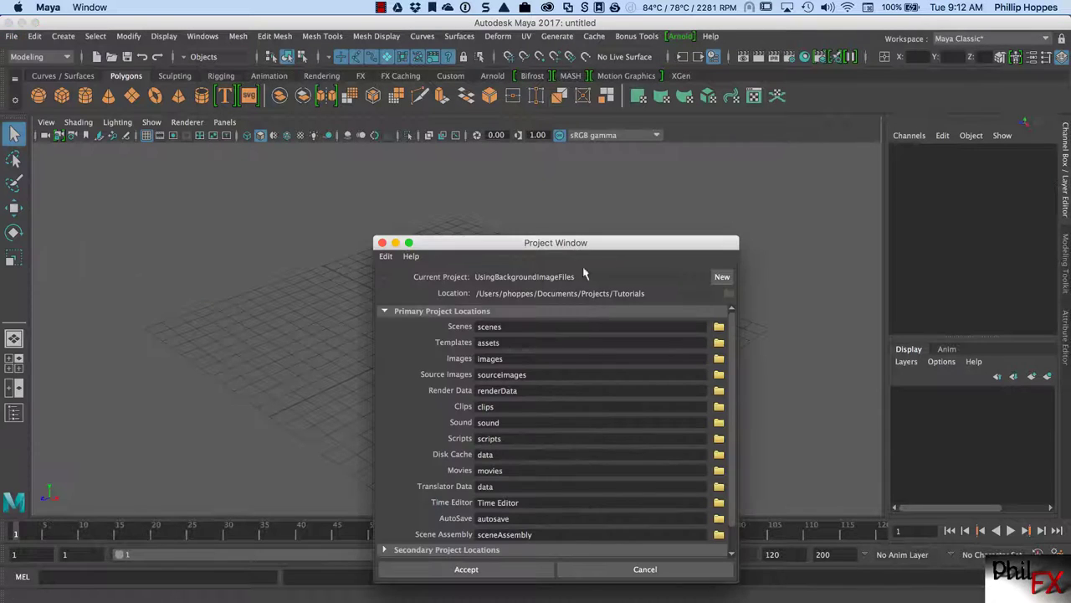
pyautogui.moveTo(565, 245); pyautogui.dragTo(486, 152)
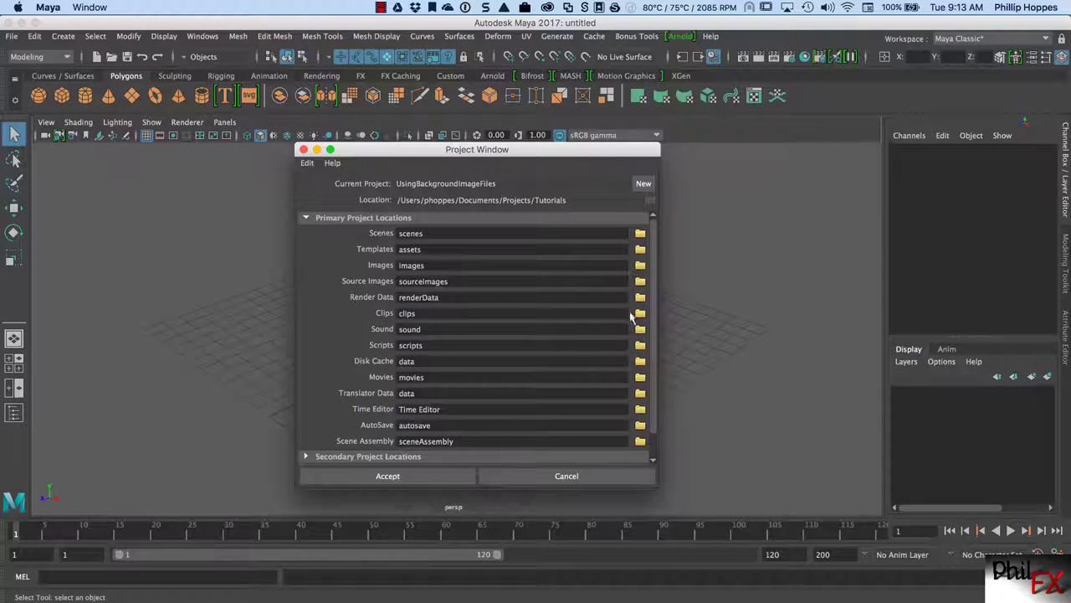
pyautogui.click(601, 477)
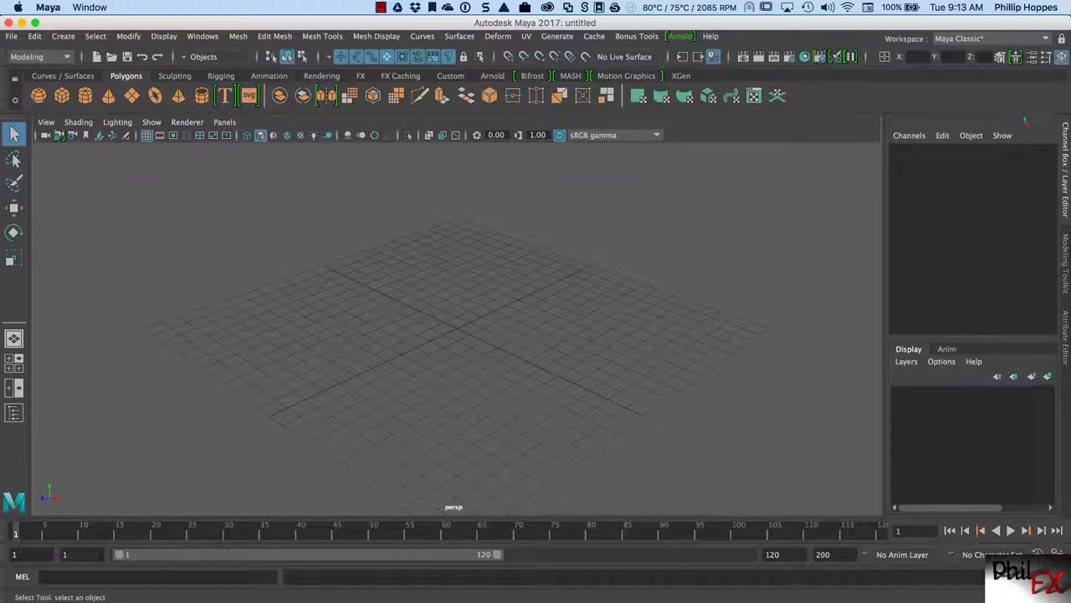
# Switch to Finder, enlarge the ReferenceImages folder window and display it in column view with its parent project folders.
pyautogui.press('super+Tab')
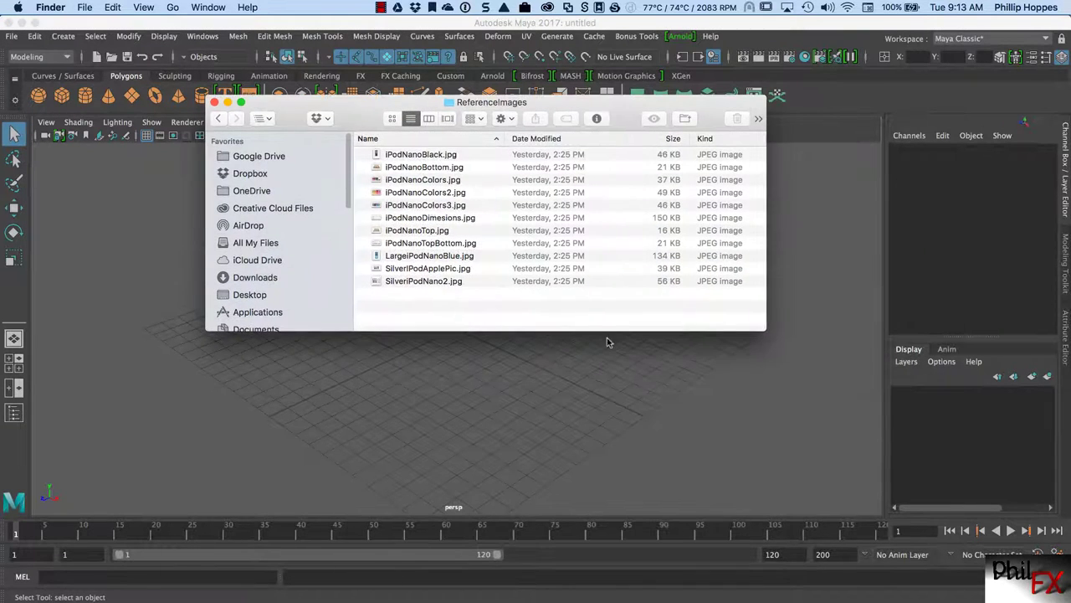
pyautogui.moveTo(765, 331); pyautogui.dragTo(837, 427)
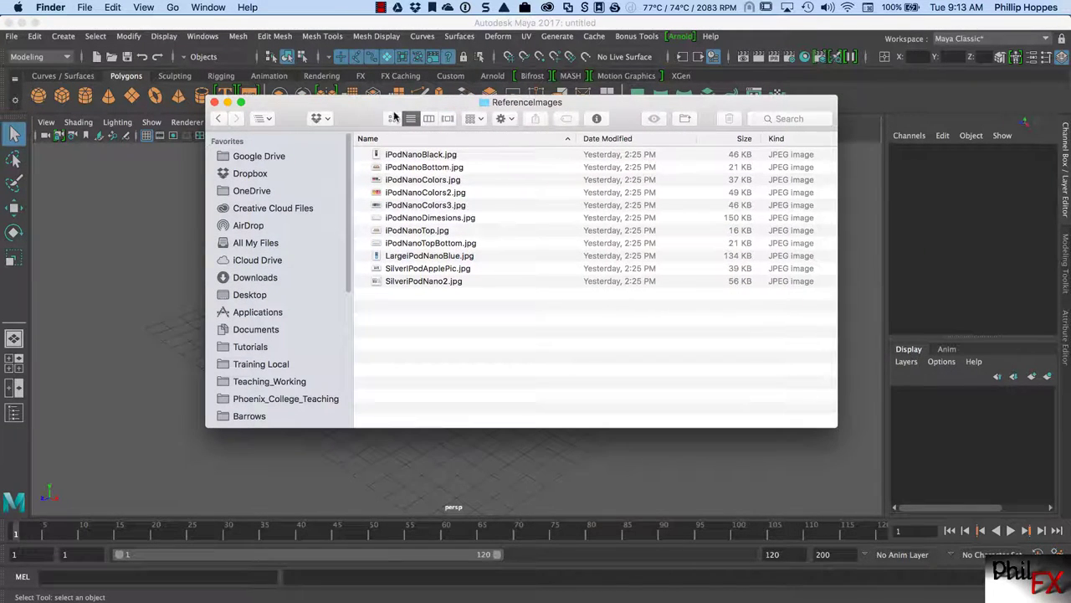
pyautogui.click(429, 118)
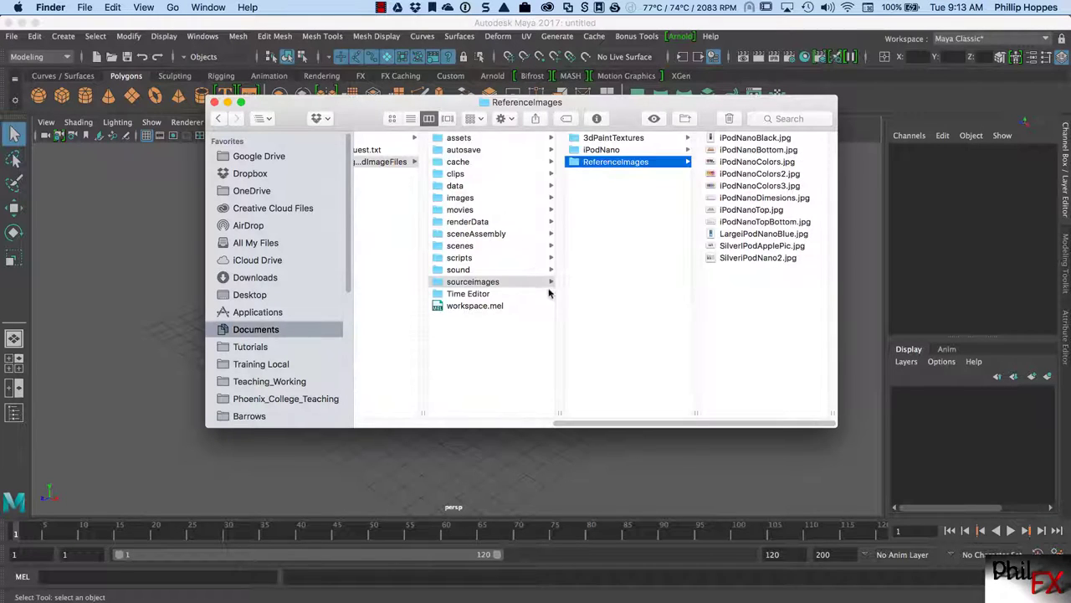
pyautogui.moveTo(557, 425); pyautogui.dragTo(479, 425)
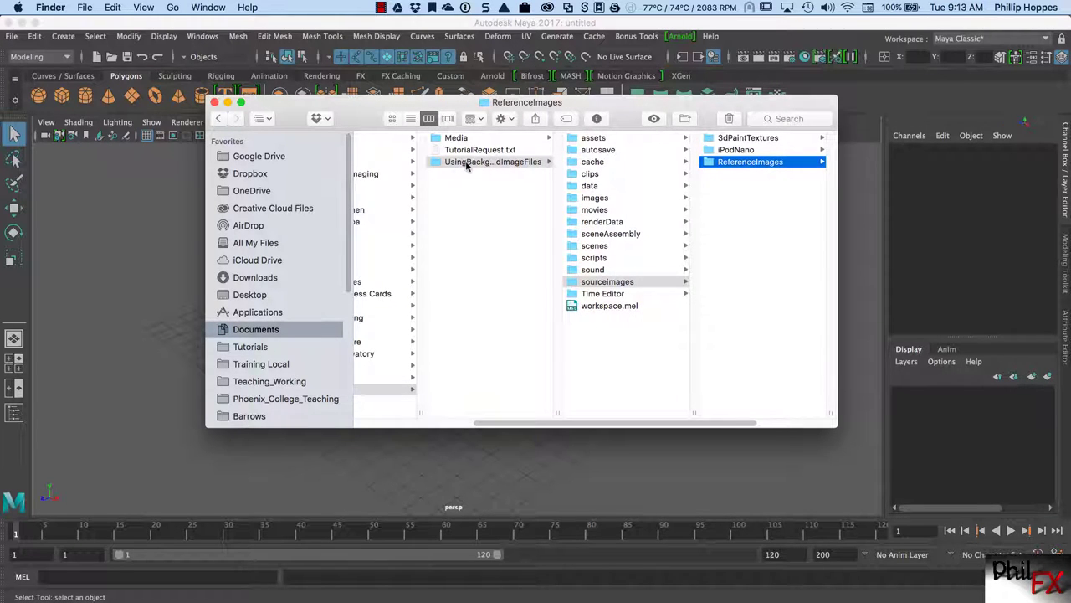
# Browse the project's sourceimages folder, comparing the contents of its 3dPaintTextures, iPodNano and ReferenceImages subfolders.
pyautogui.click(601, 282)
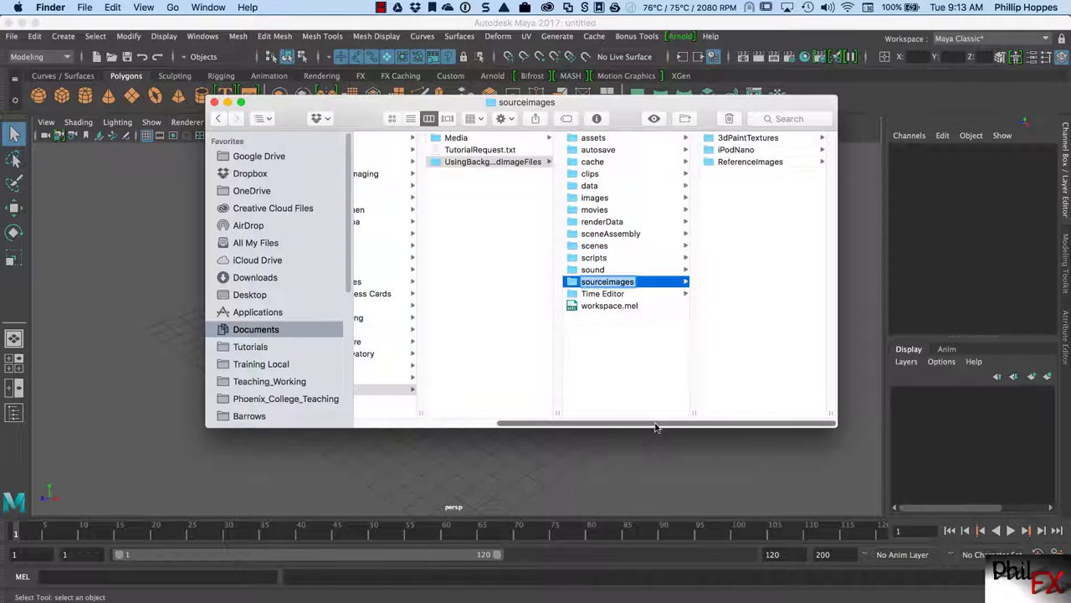
pyautogui.click(743, 139)
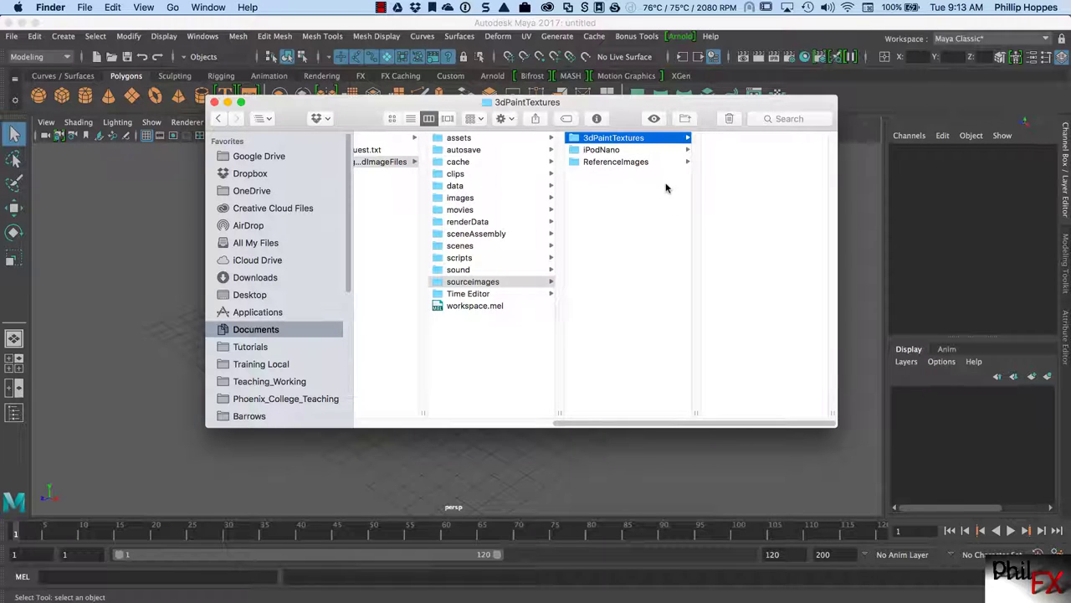
pyautogui.click(615, 153)
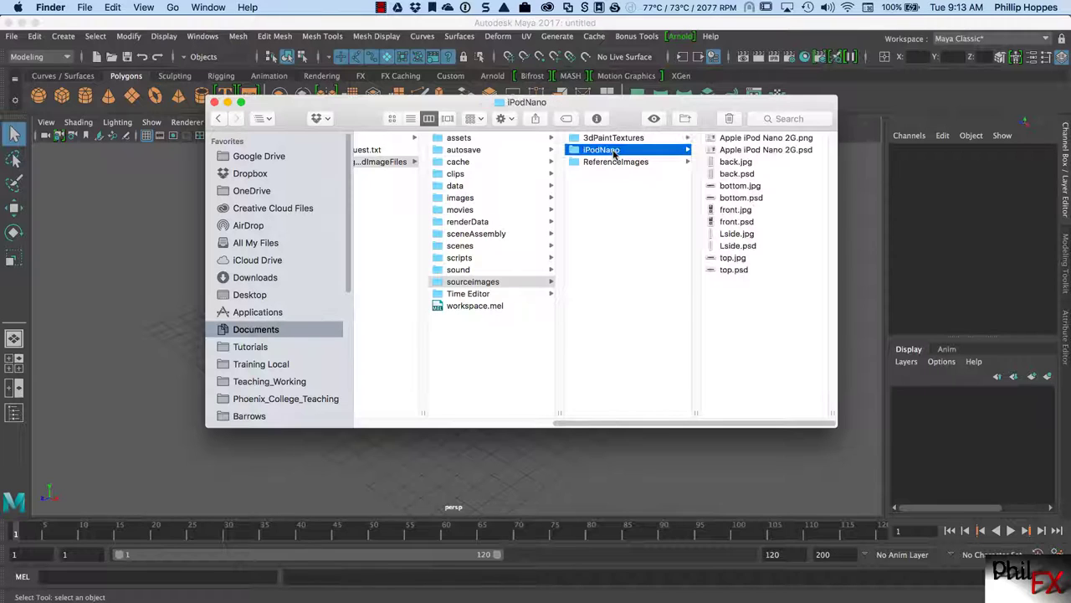
pyautogui.click(616, 161)
pyautogui.click(608, 151)
pyautogui.click(633, 164)
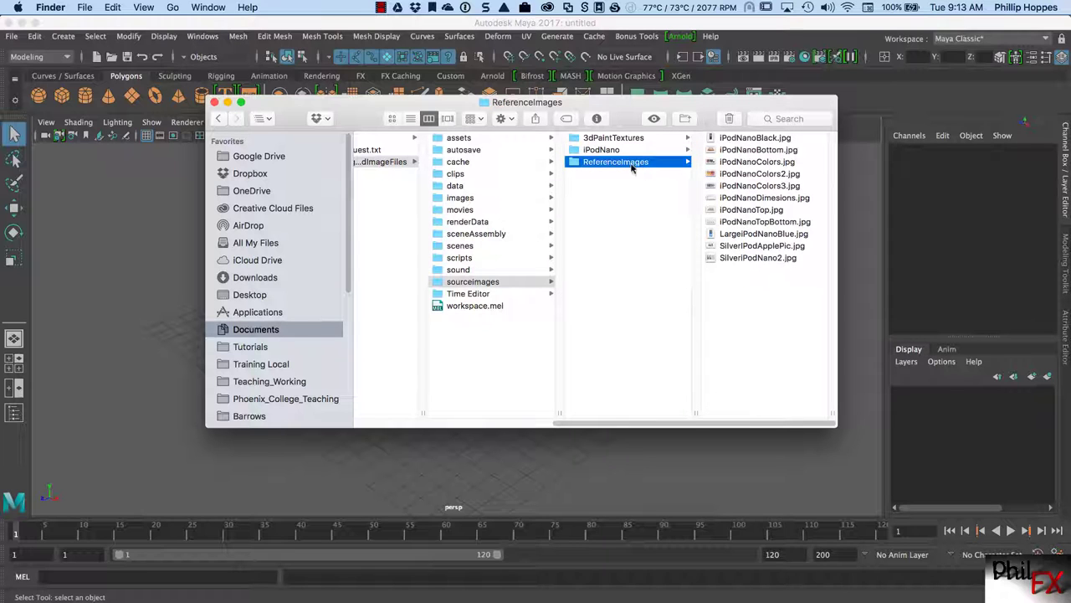
# Reposition and widen the ReferenceImages window, and view iPodNanoBottom.jpg, iPodNanoColors2.jpg and iPodNanoDimesions.jpg in turn, closing each image.
pyautogui.moveTo(626, 109); pyautogui.dragTo(534, 118)
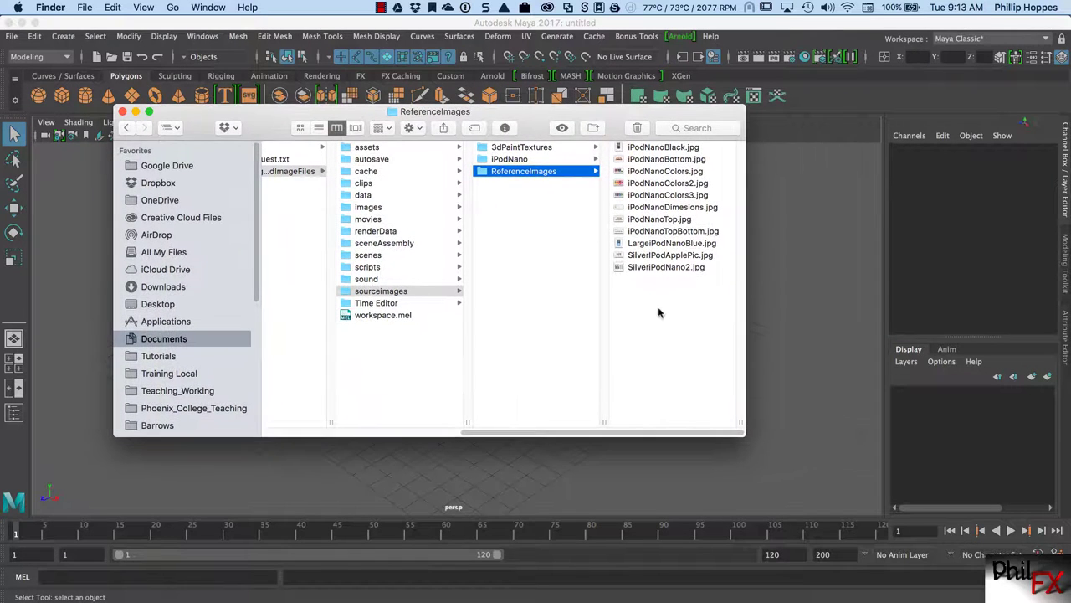
pyautogui.doubleClick(744, 421)
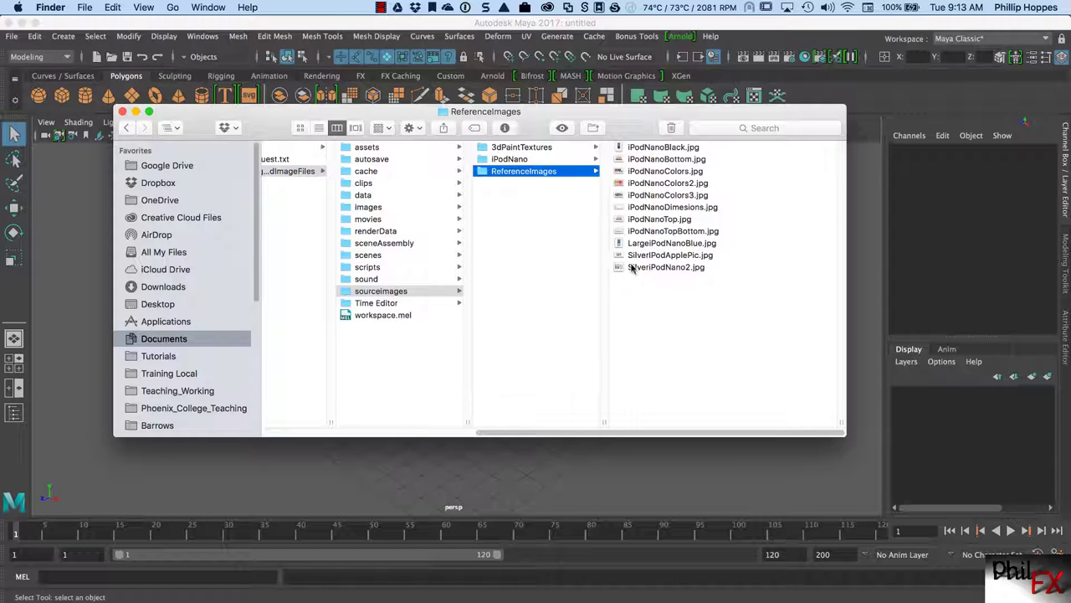
pyautogui.doubleClick(661, 159)
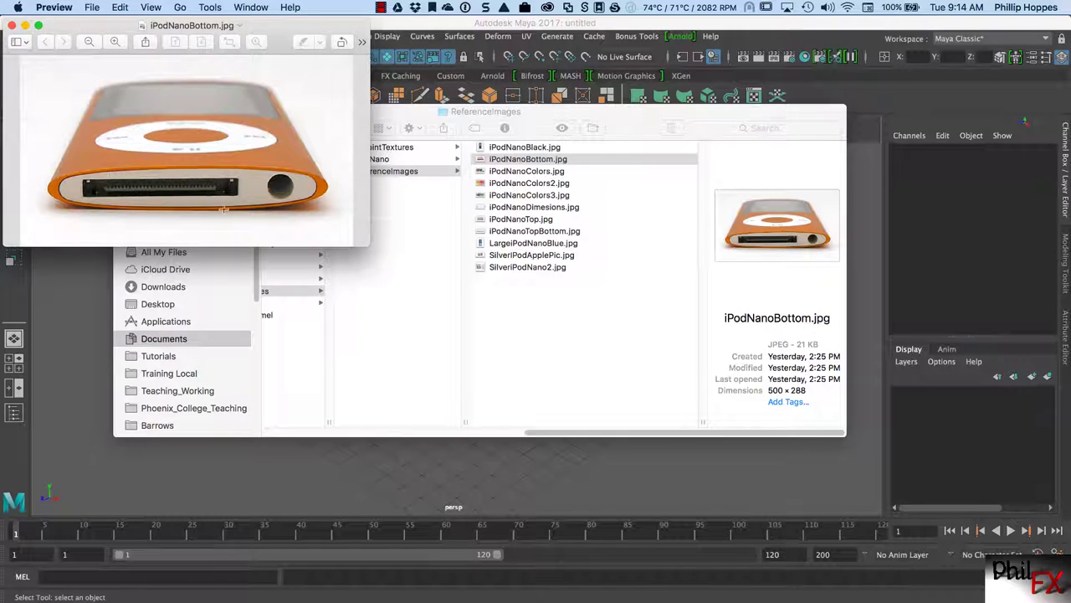
pyautogui.click(12, 25)
pyautogui.doubleClick(506, 183)
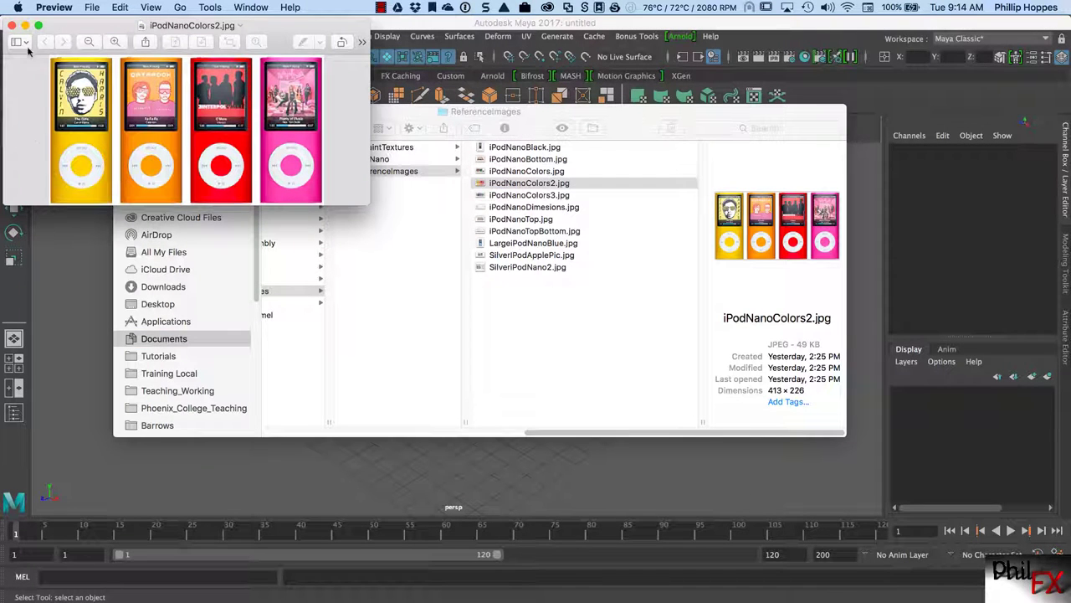
pyautogui.click(12, 26)
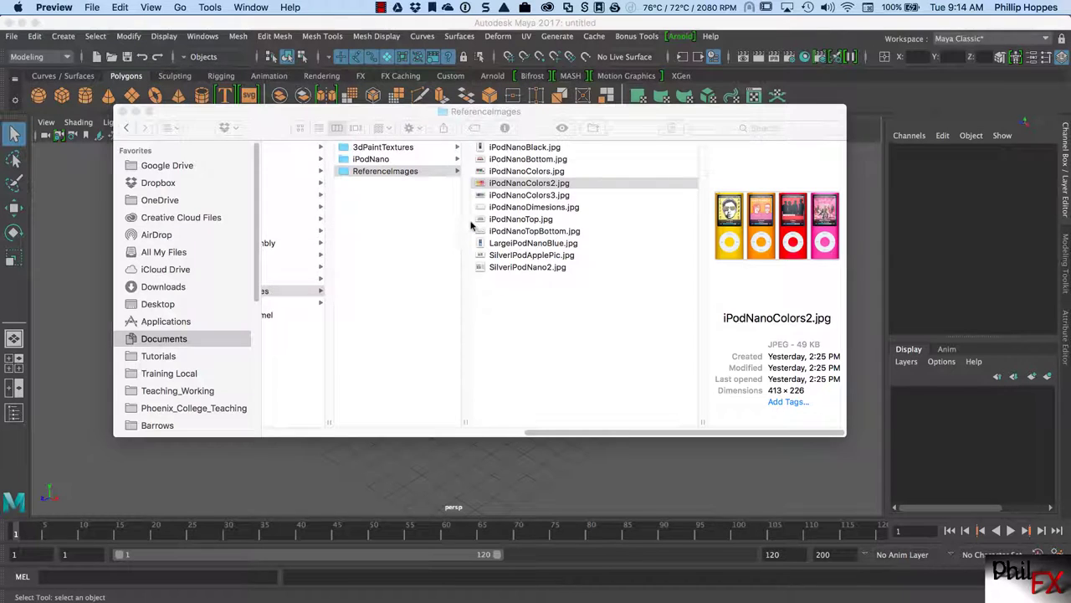
pyautogui.doubleClick(525, 207)
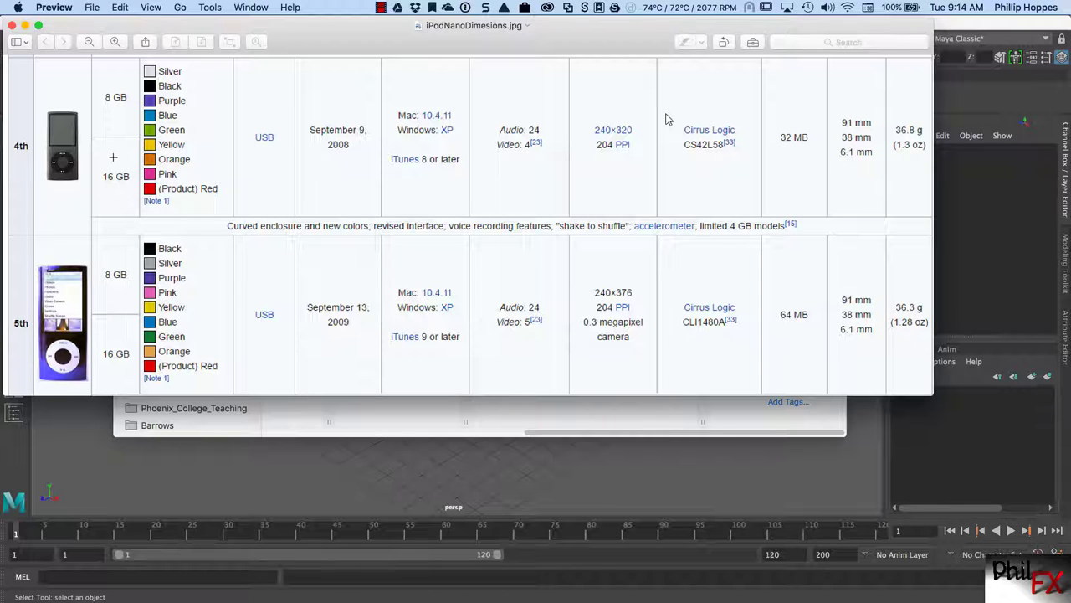
pyautogui.click(11, 26)
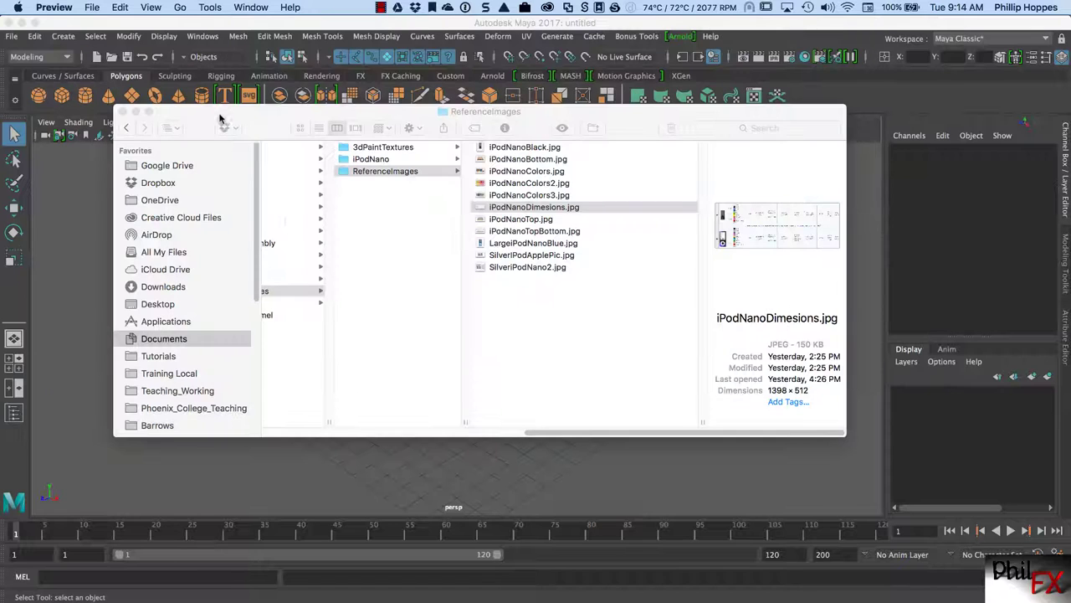
# Shrink the ReferenceImages window and clear it off the Maya workspace, and open a shortened Outliner beside the grid.
pyautogui.moveTo(845, 434); pyautogui.dragTo(663, 359)
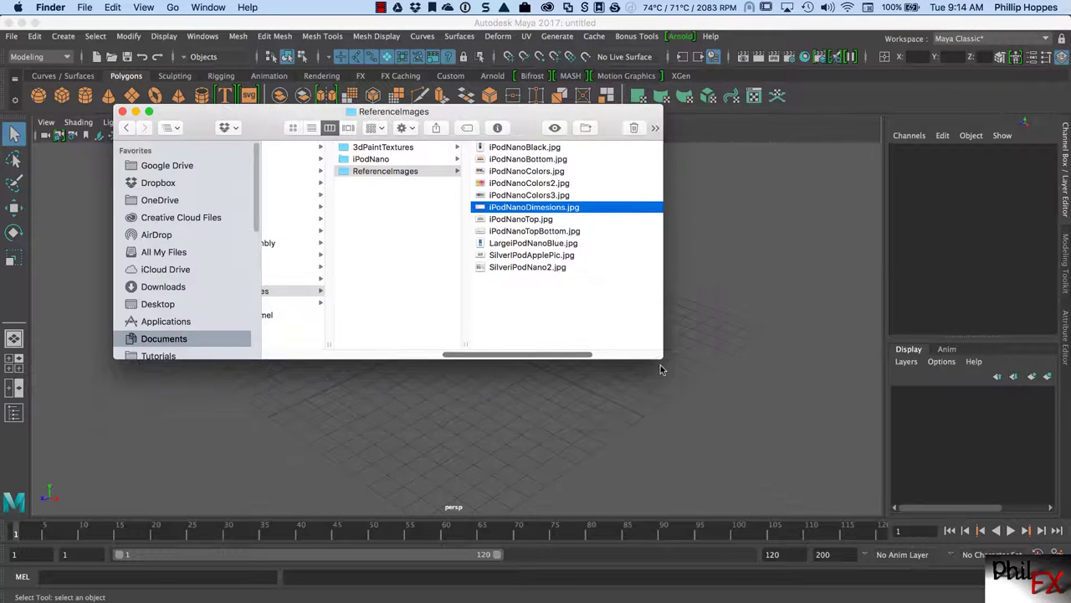
pyautogui.moveTo(524, 113); pyautogui.dragTo(425, 602)
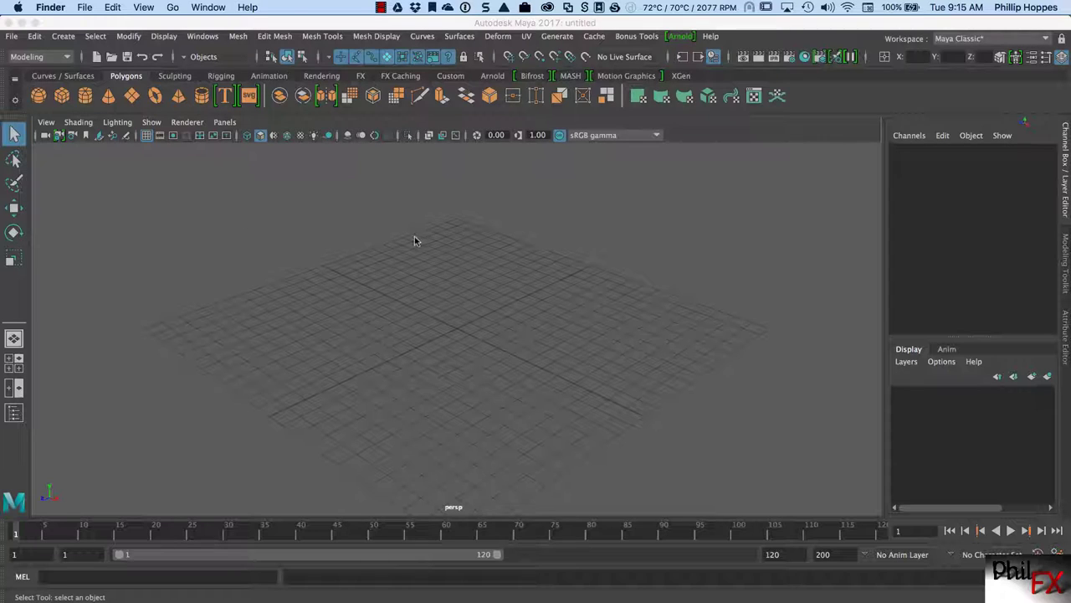
pyautogui.click(201, 38)
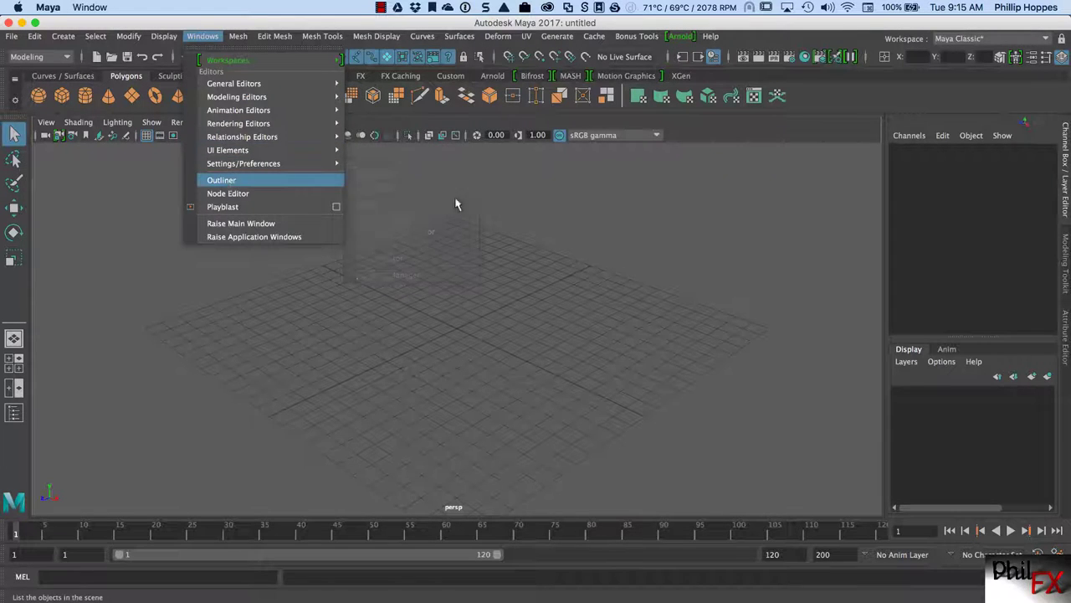
pyautogui.click(240, 183)
pyautogui.moveTo(702, 164); pyautogui.dragTo(314, 163)
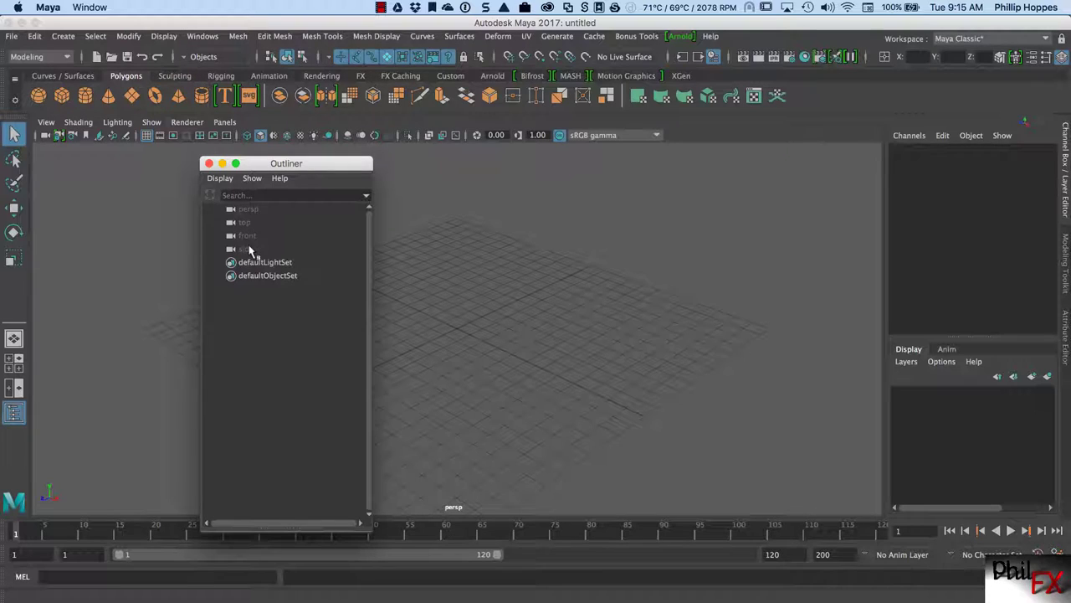
pyautogui.moveTo(364, 521); pyautogui.dragTo(344, 371)
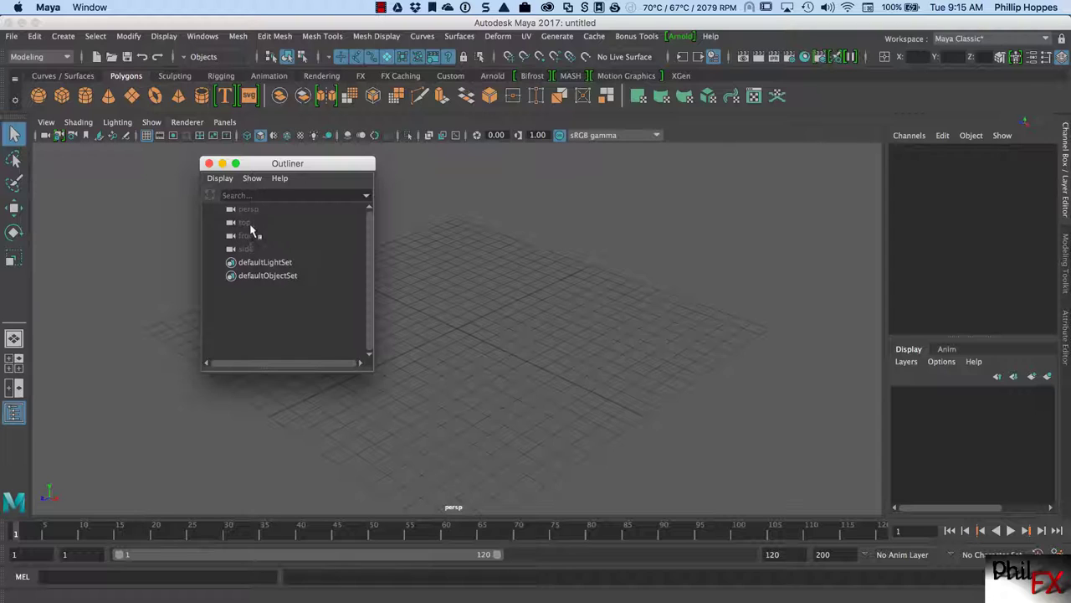
# Inspect the default front, side and top cameras one by one in the Outliner, keeping the Outliner clear of the grid's centre.
pyautogui.click(248, 236)
pyautogui.click(250, 249)
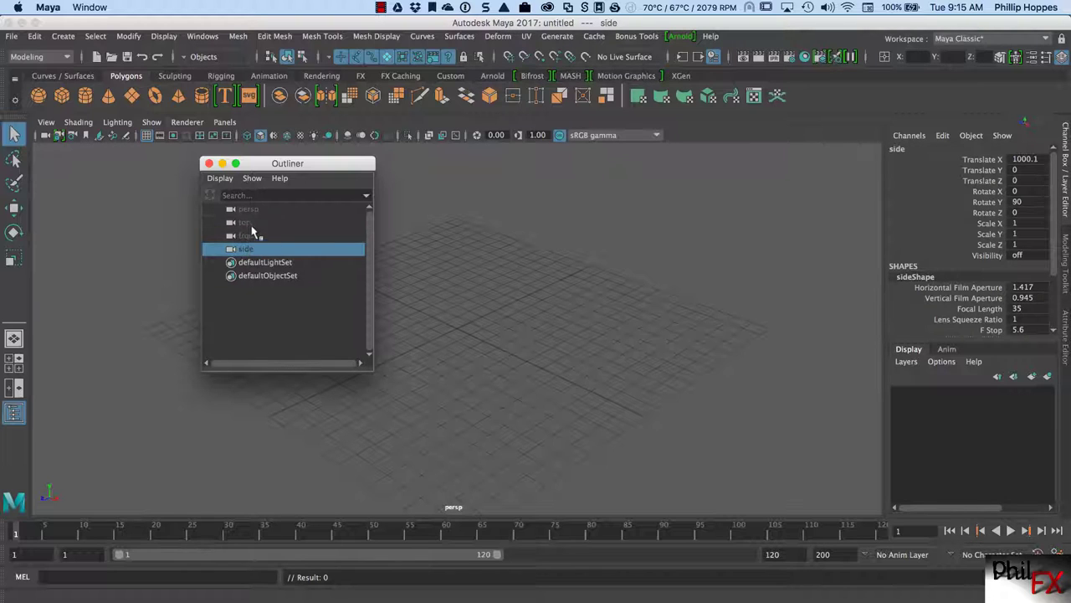
pyautogui.click(247, 224)
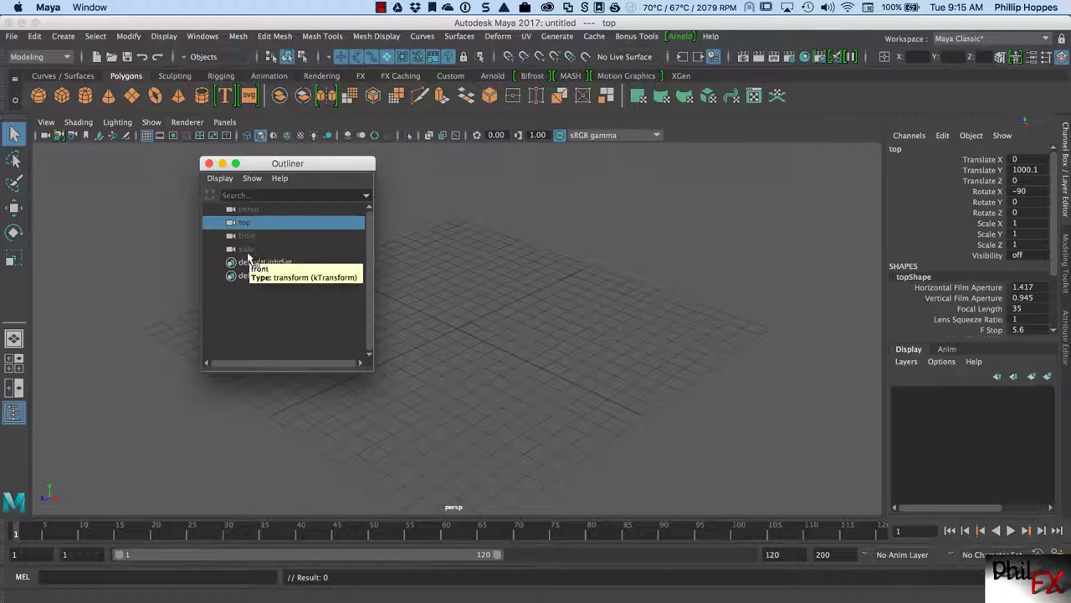
pyautogui.click(248, 248)
pyautogui.click(249, 236)
pyautogui.click(247, 223)
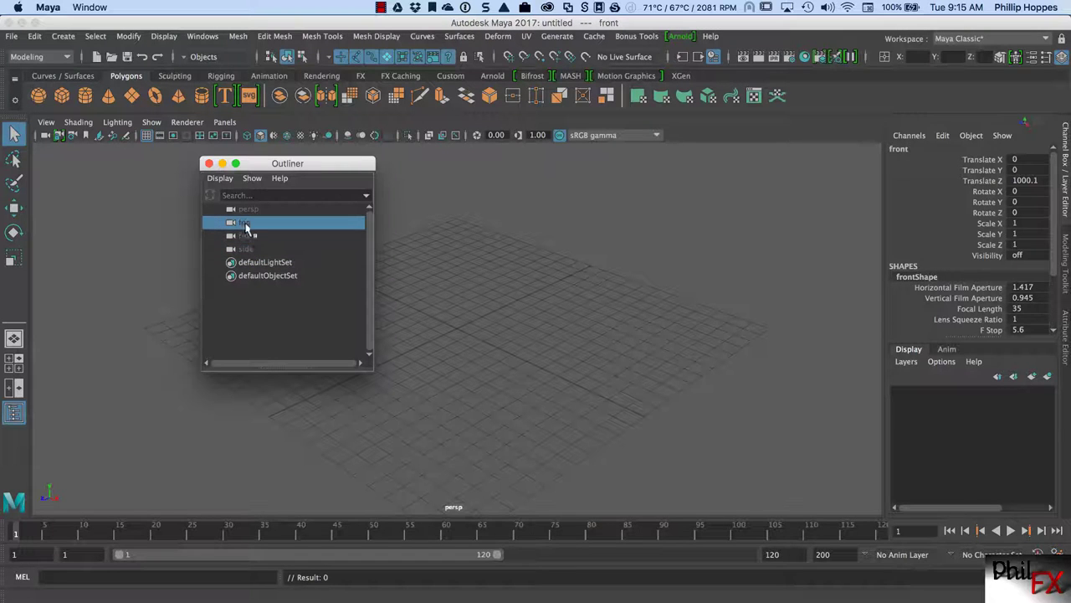
pyautogui.moveTo(323, 167); pyautogui.dragTo(174, 136)
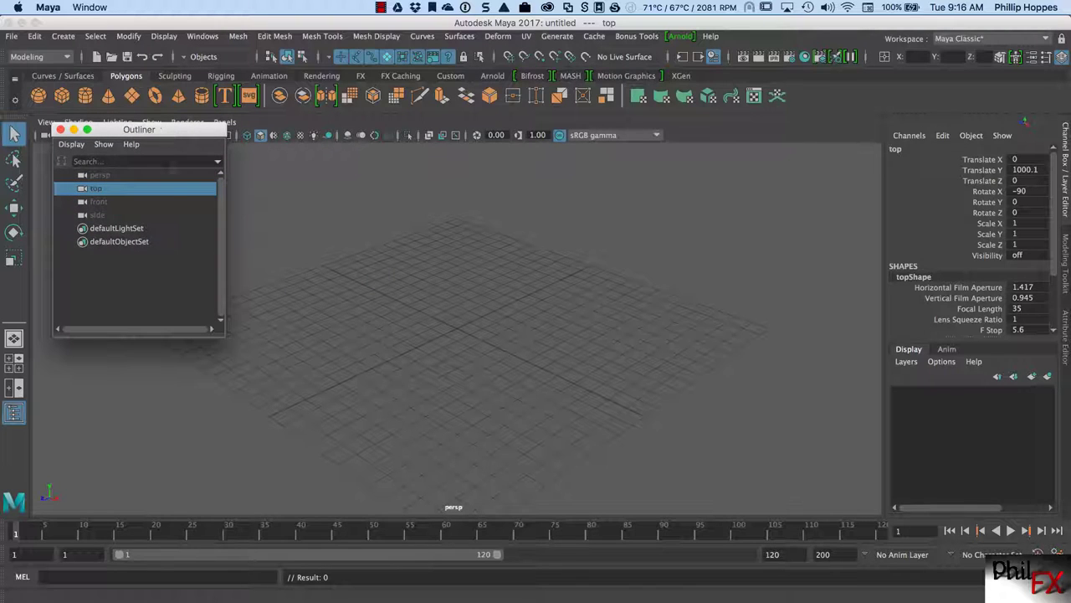
pyautogui.click(102, 218)
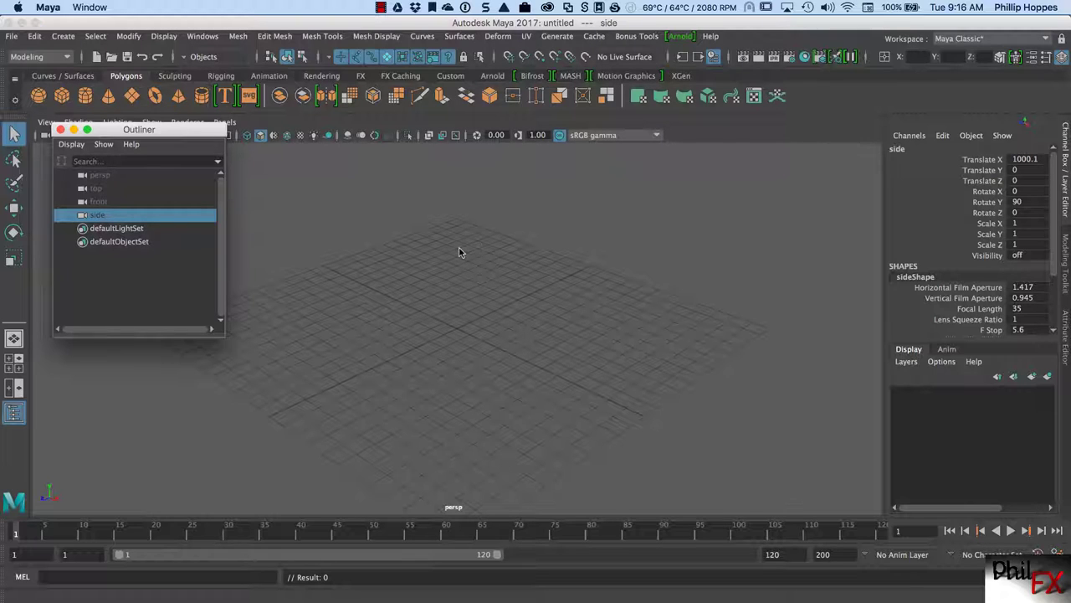
# Clear the camera selection and add back and bottom cameras by switching the viewport to the Back View and Bottom View.
pyautogui.click(488, 247)
pyautogui.press('space')
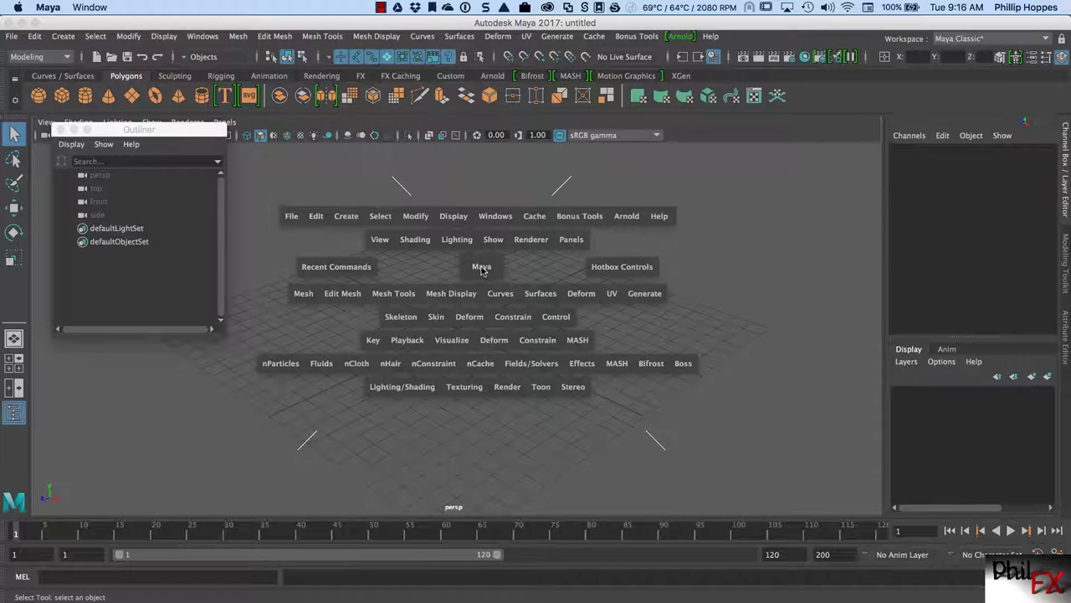
pyautogui.moveTo(482, 269); pyautogui.dragTo(419, 285)
pyautogui.click(481, 269)
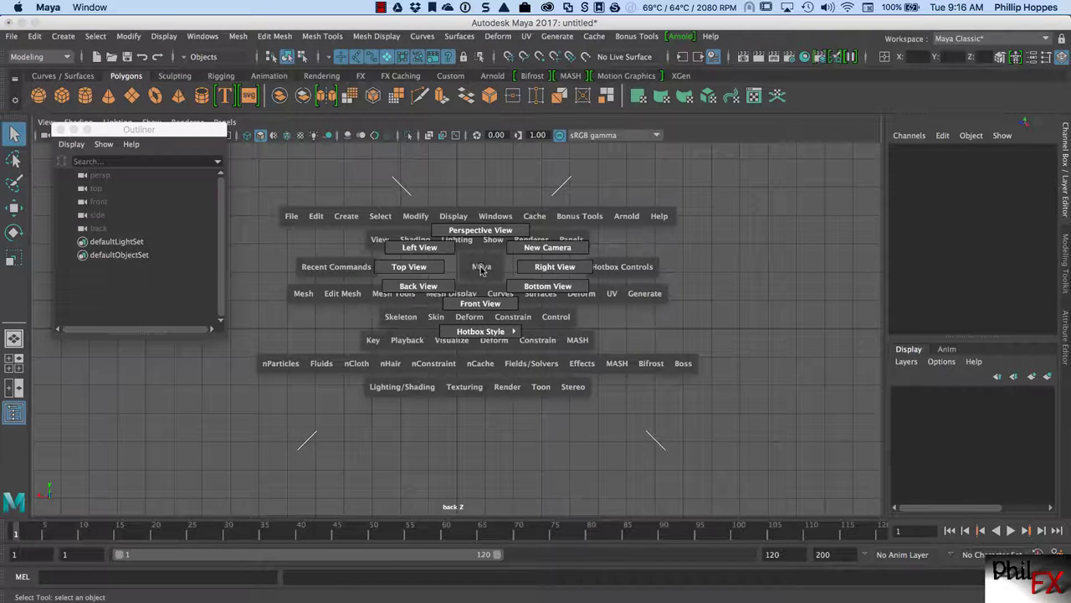
pyautogui.moveTo(481, 269)
pyautogui.mouseDown()
pyautogui.moveTo(422, 250)
pyautogui.moveTo(422, 287)
pyautogui.moveTo(482, 303)
pyautogui.moveTo(539, 288)
pyautogui.moveTo(548, 271)
pyautogui.mouseUp()
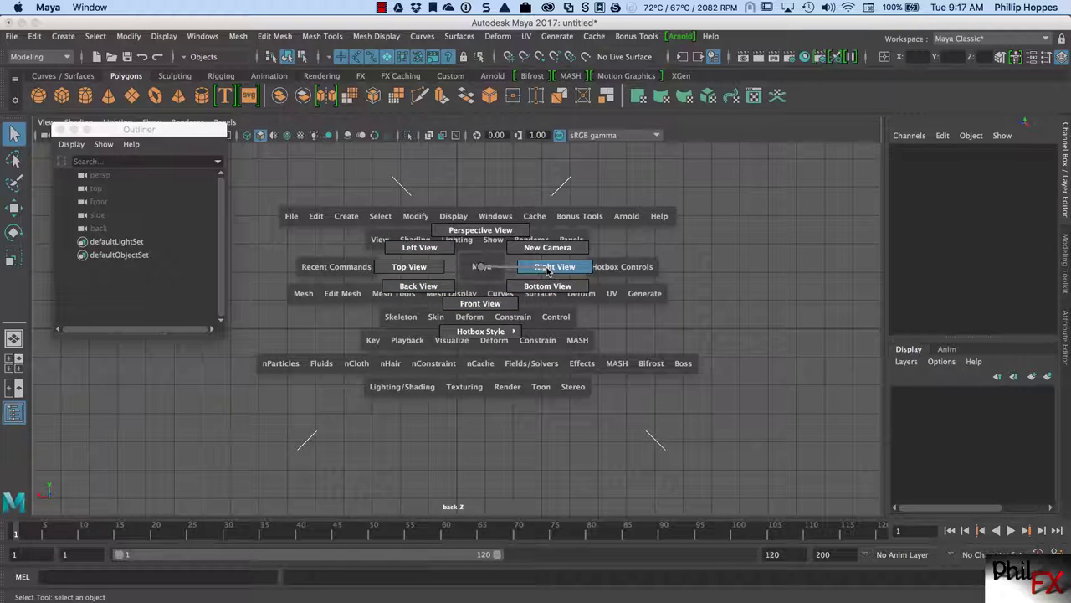
pyautogui.moveTo(549, 270); pyautogui.dragTo(422, 251)
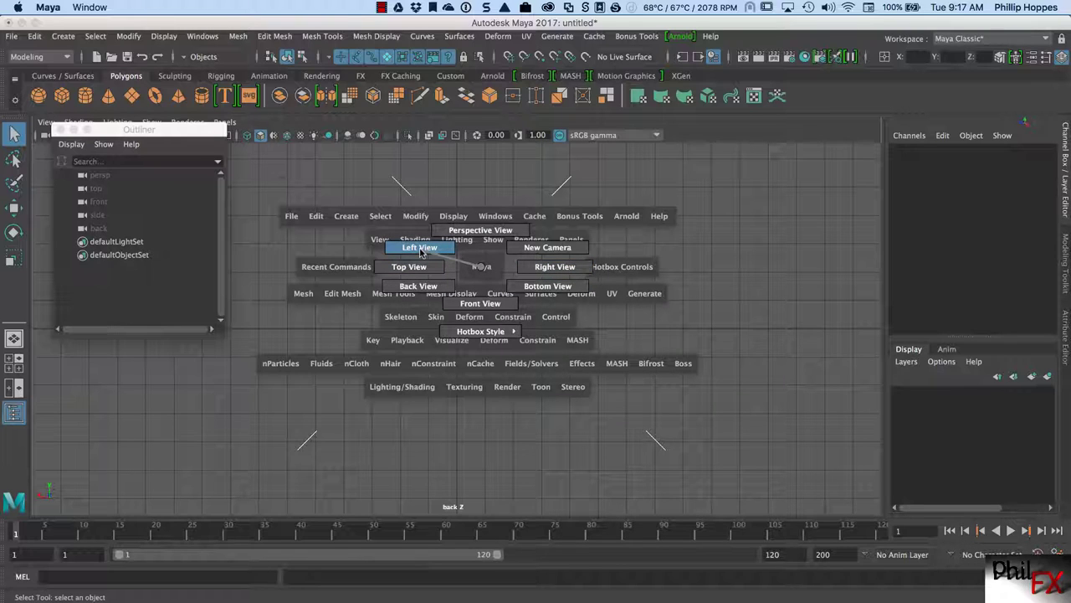
pyautogui.moveTo(421, 252); pyautogui.dragTo(411, 287)
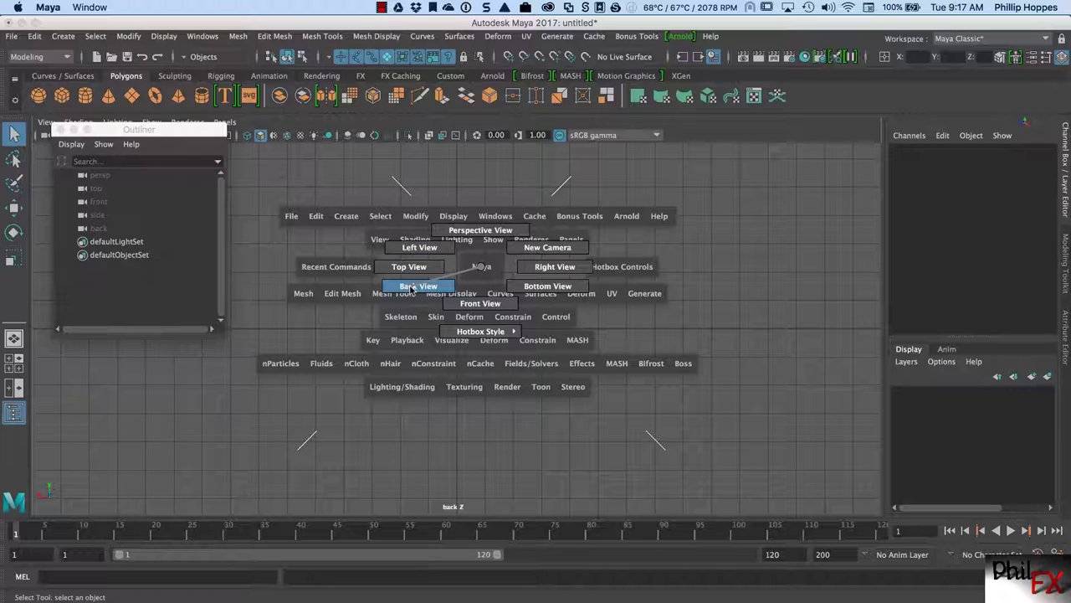
pyautogui.moveTo(411, 288); pyautogui.dragTo(536, 288)
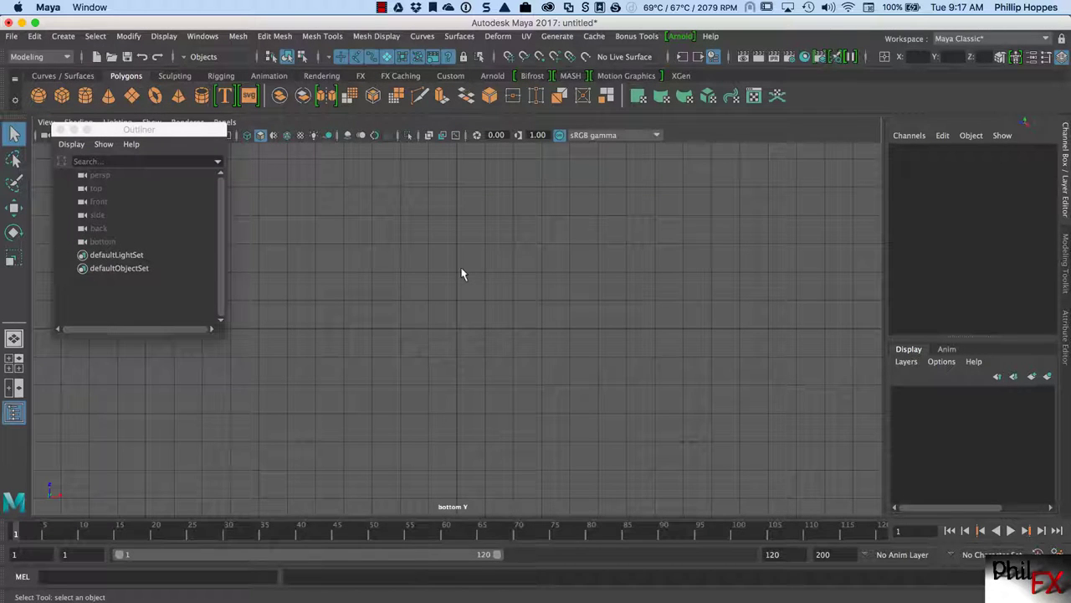
# Add a left camera by switching the viewport to the Left View.
pyautogui.press('space')
pyautogui.moveTo(461, 270); pyautogui.dragTo(460, 270)
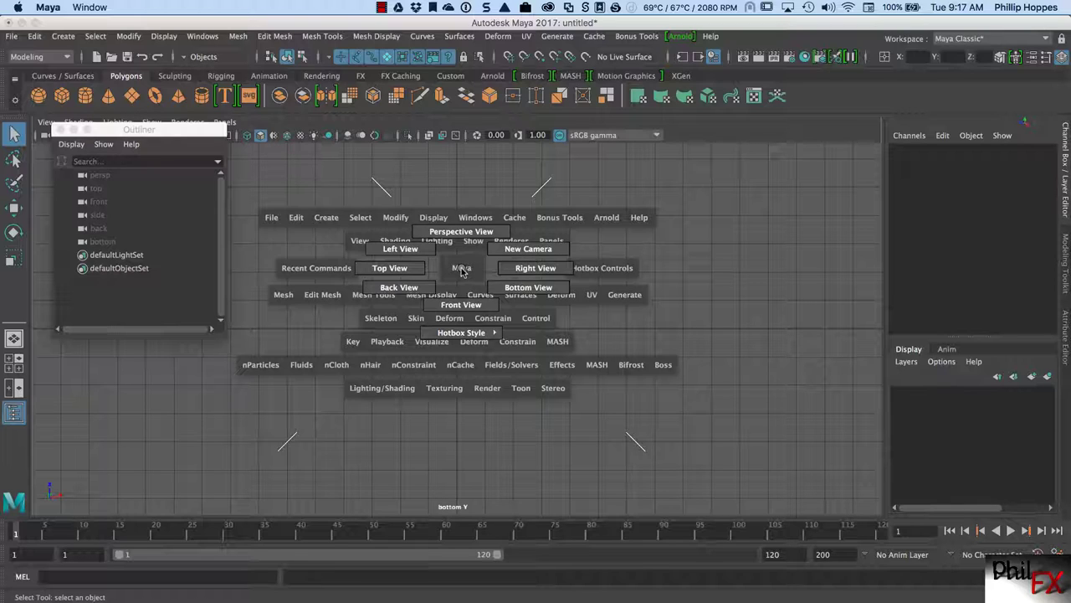
pyautogui.moveTo(461, 271); pyautogui.dragTo(400, 251)
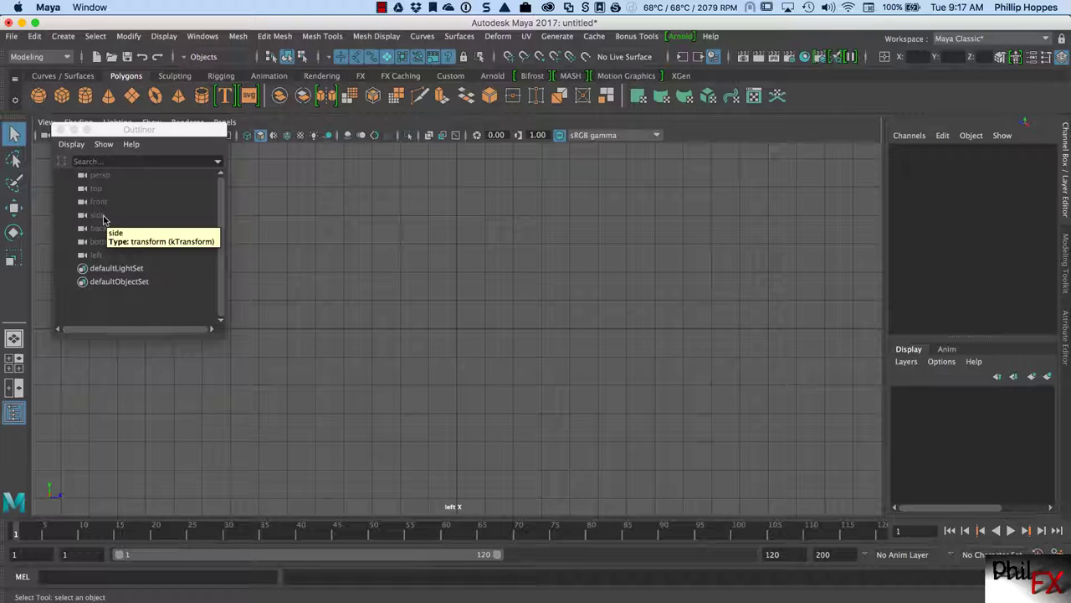
# Examine the top, front, side, back, bottom and left cameras in the Outliner, comparing them with the four-view layout.
pyautogui.click(92, 193)
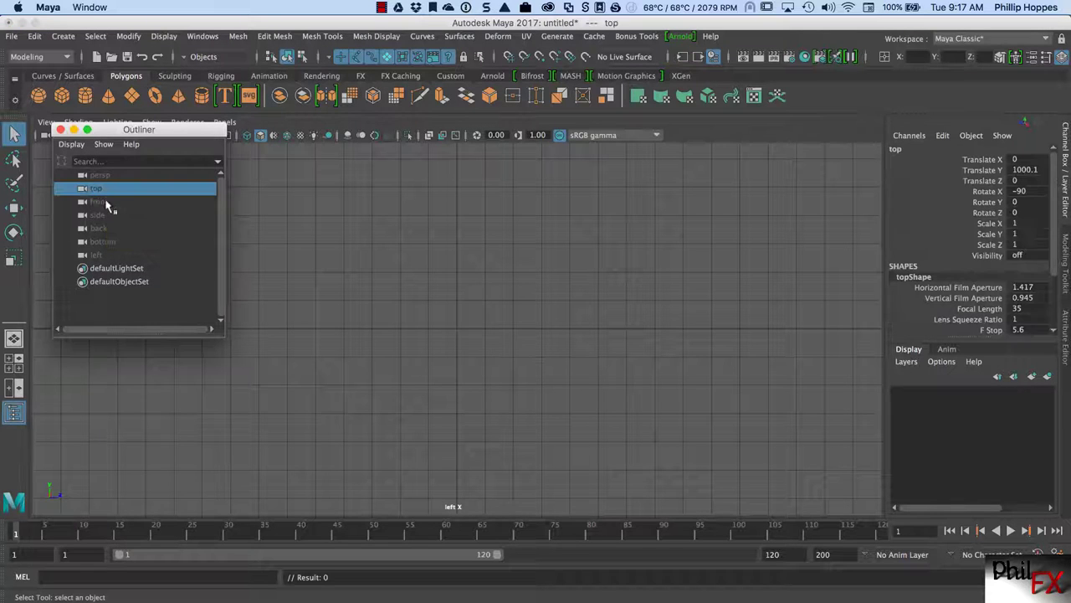
pyautogui.click(104, 204)
pyautogui.click(100, 216)
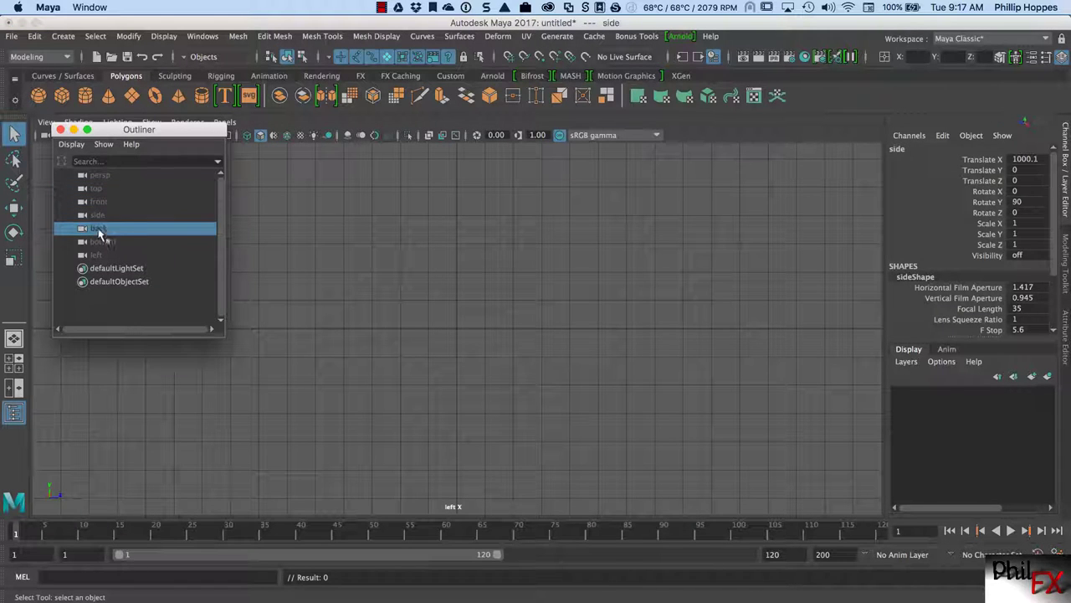
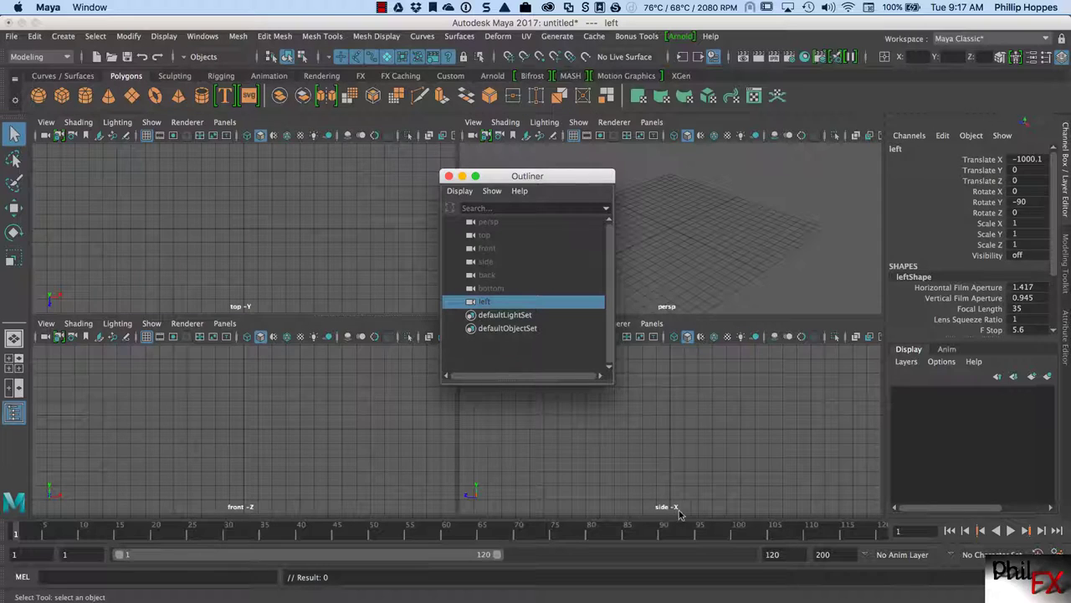
pyautogui.moveTo(574, 176); pyautogui.dragTo(294, 182)
pyautogui.click(208, 245)
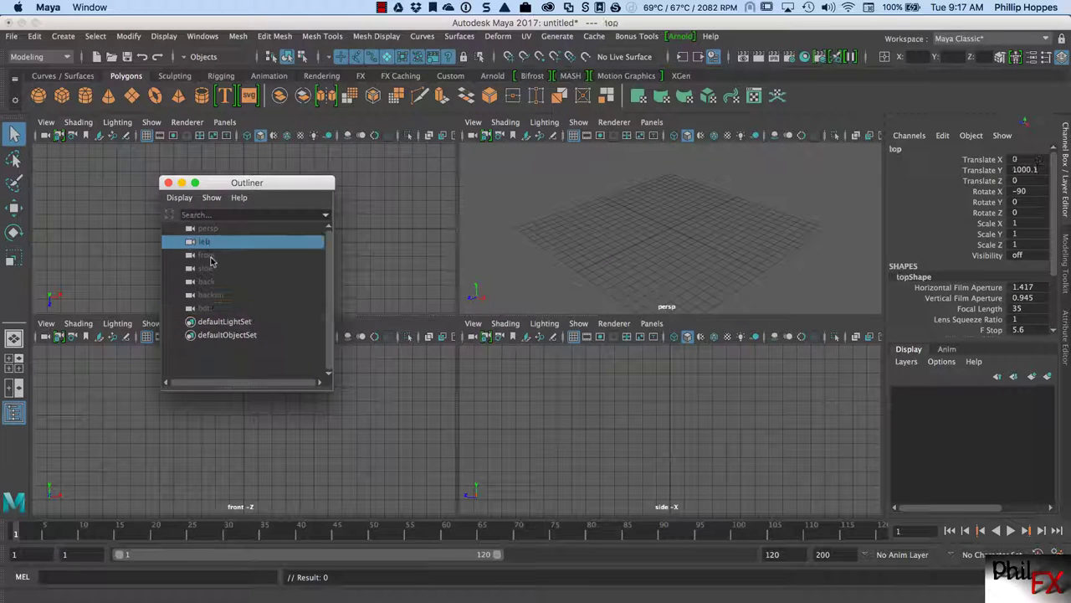
pyautogui.click(208, 255)
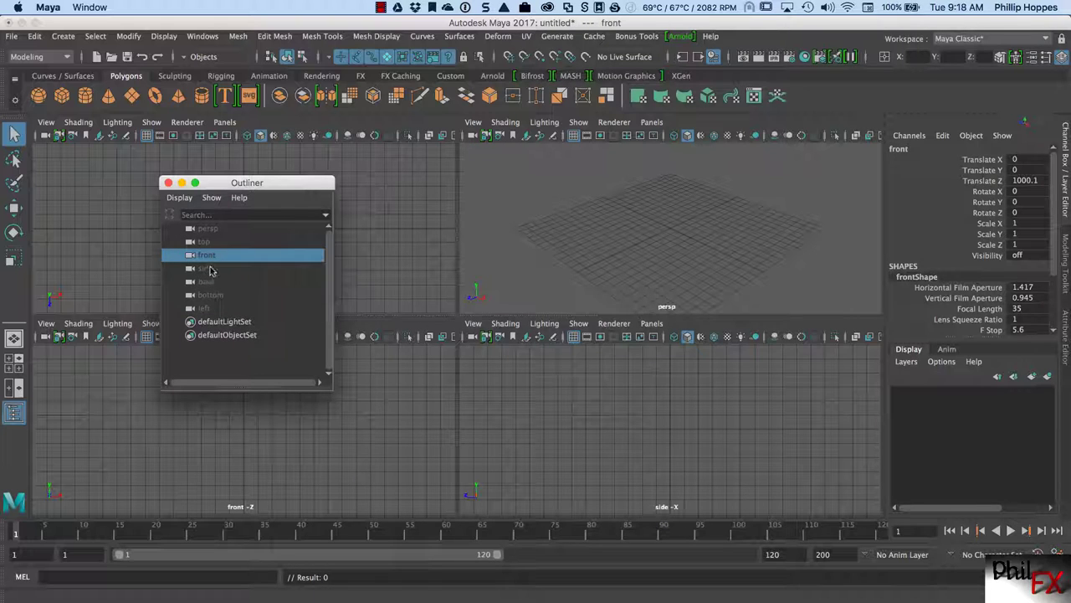
pyautogui.click(209, 268)
pyautogui.click(208, 281)
pyautogui.click(209, 295)
pyautogui.click(203, 308)
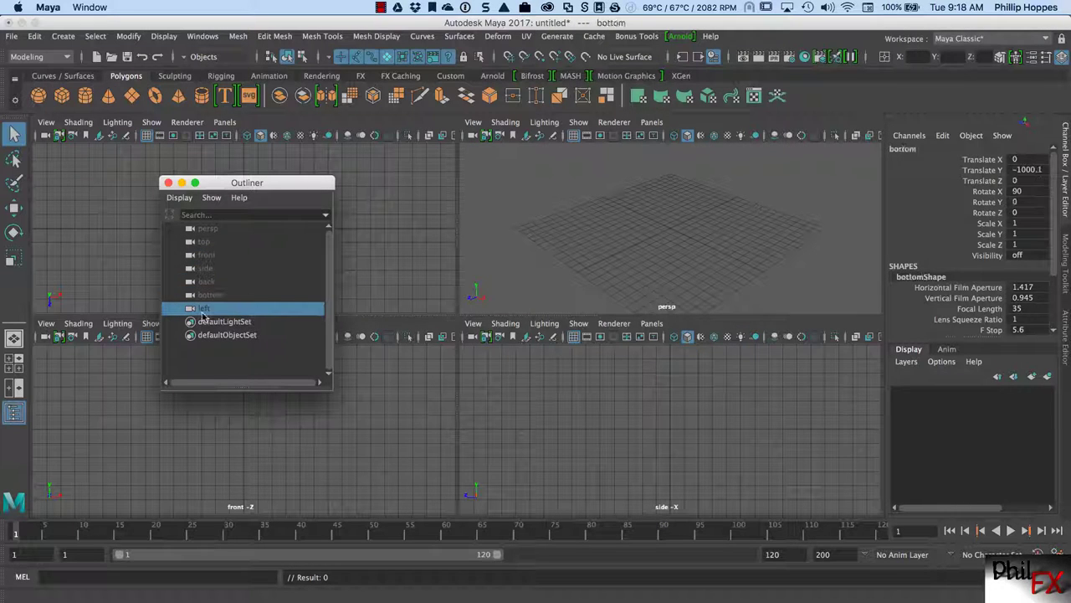
pyautogui.click(208, 243)
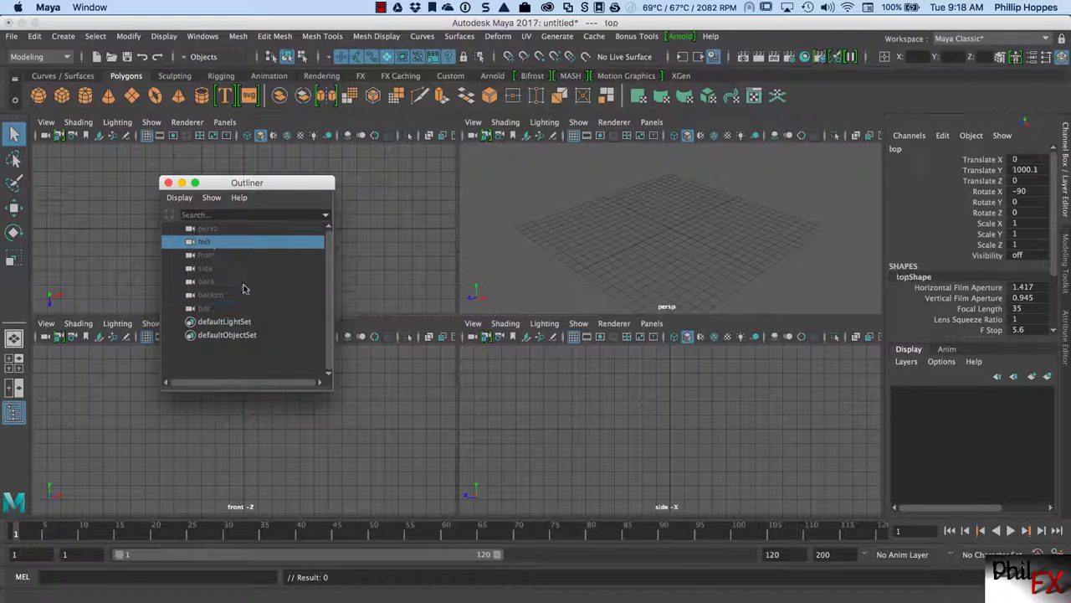
pyautogui.click(209, 255)
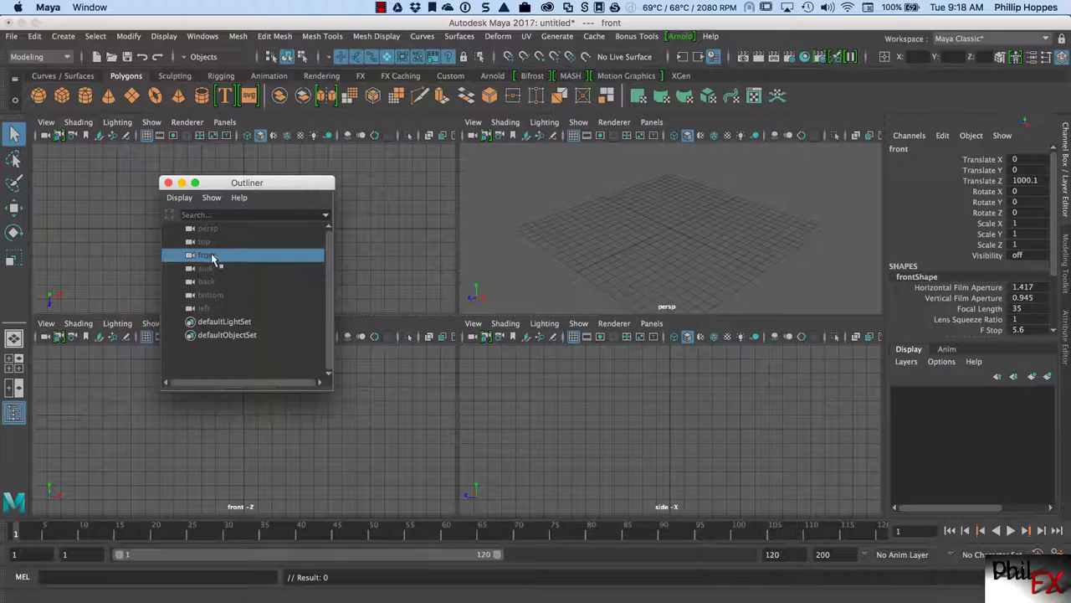
# Move the Outliner off the top viewport and select that viewport's camera with Select Camera.
pyautogui.moveTo(248, 184); pyautogui.dragTo(511, 185)
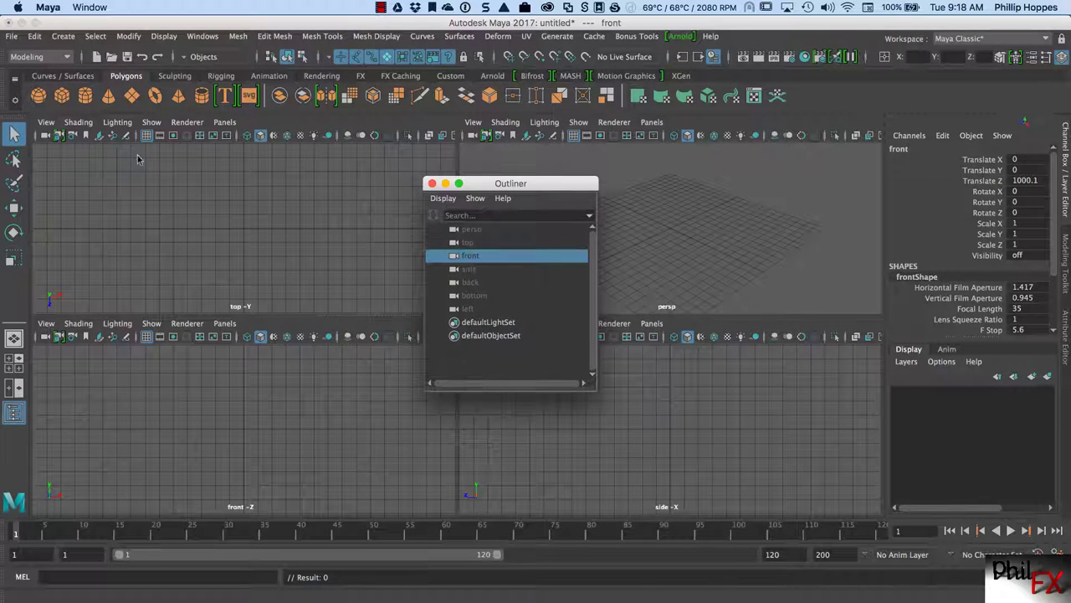
pyautogui.click(48, 124)
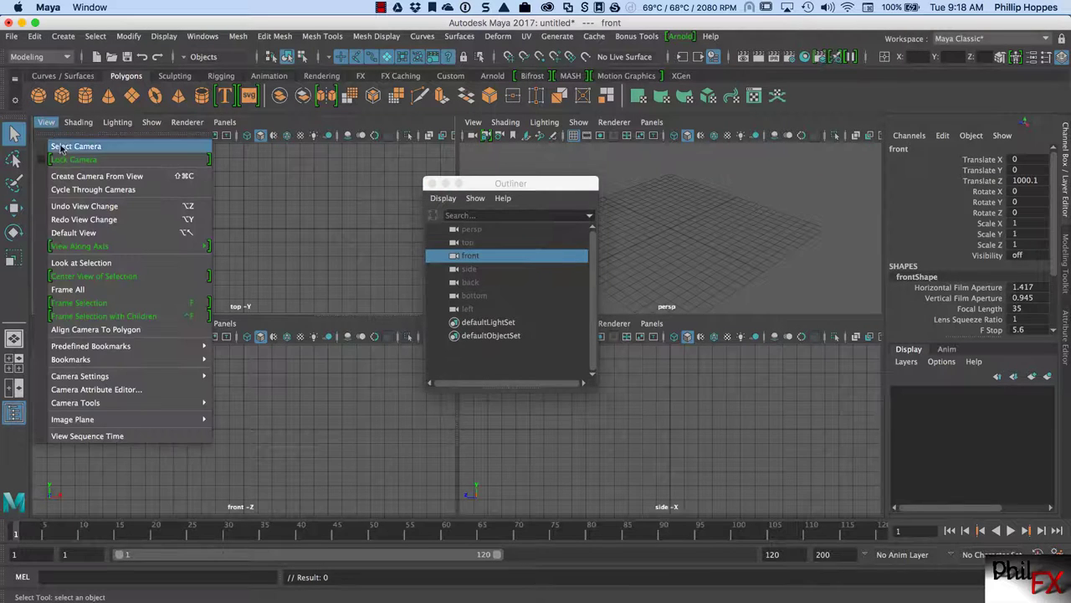
pyautogui.click(60, 146)
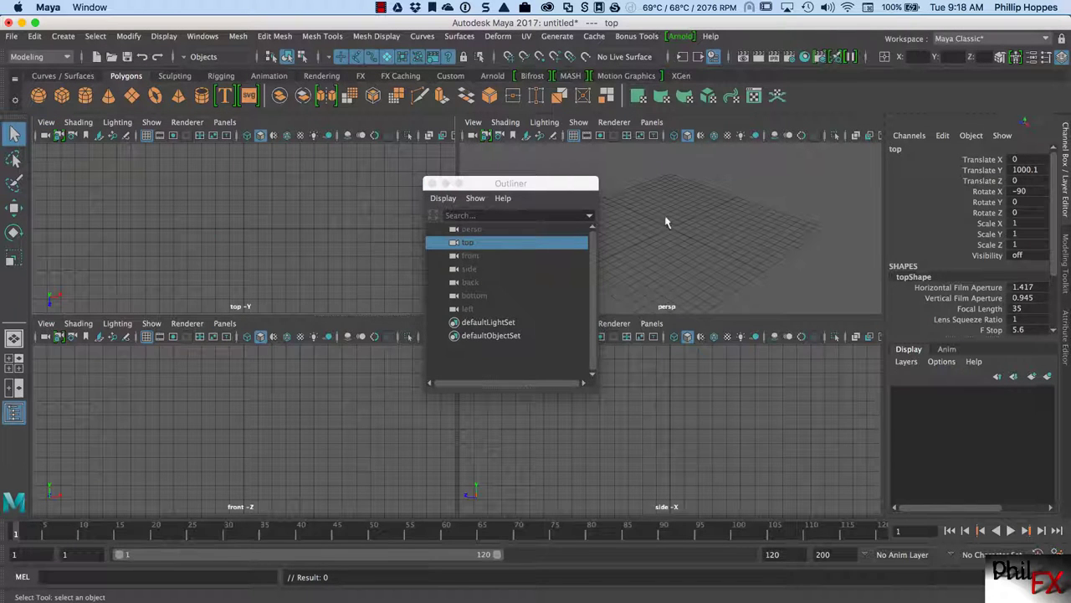
# Move the Outliner aside, maximize the perspective view and select the perspective camera from its own viewport.
pyautogui.moveTo(543, 185); pyautogui.dragTo(315, 164)
pyautogui.press('space')
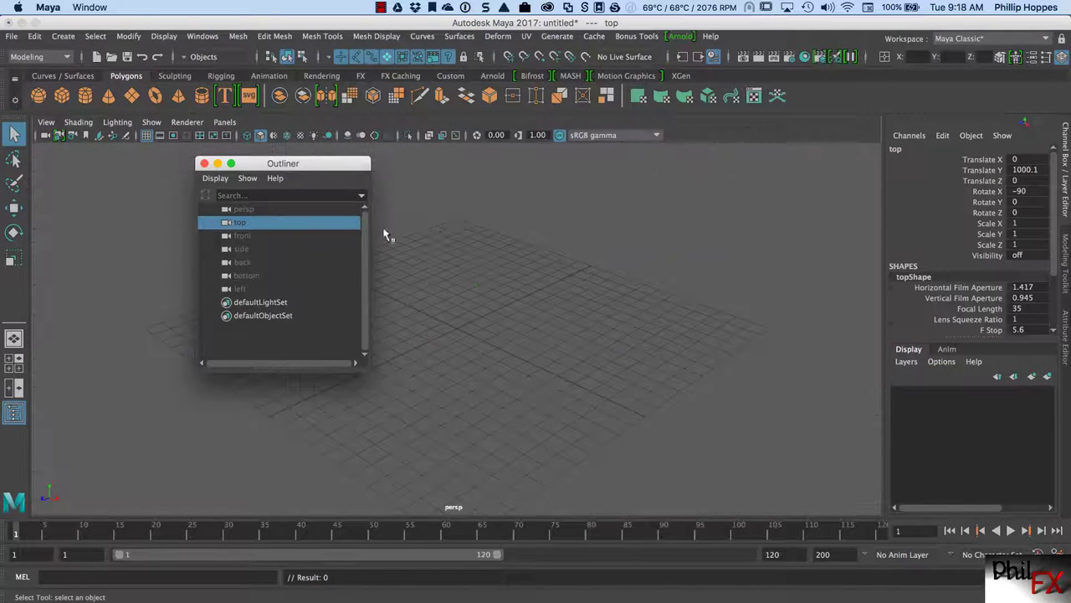
pyautogui.click(243, 236)
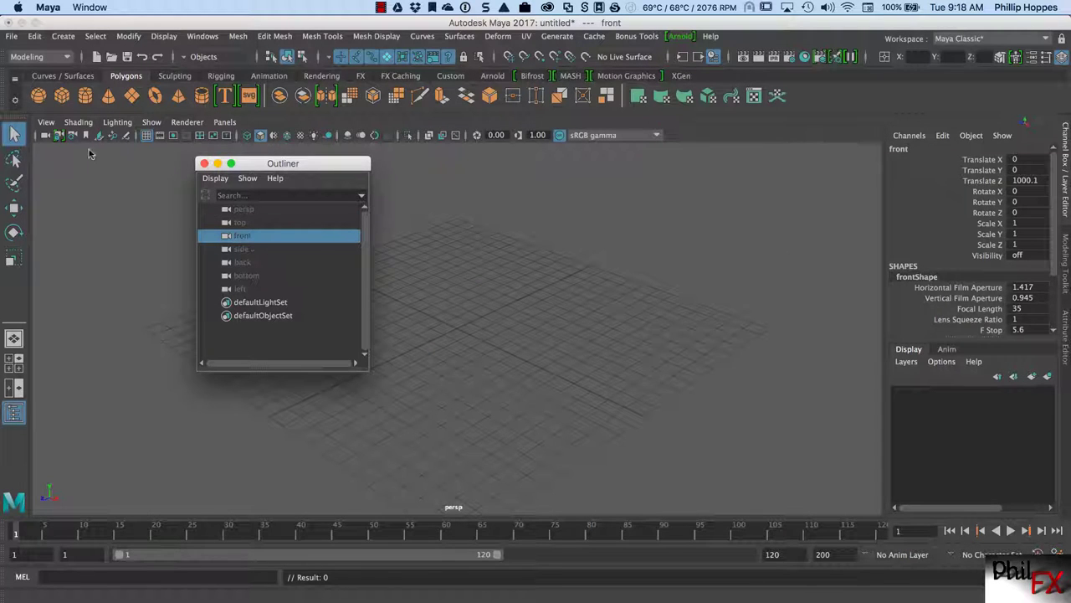
pyautogui.click(46, 123)
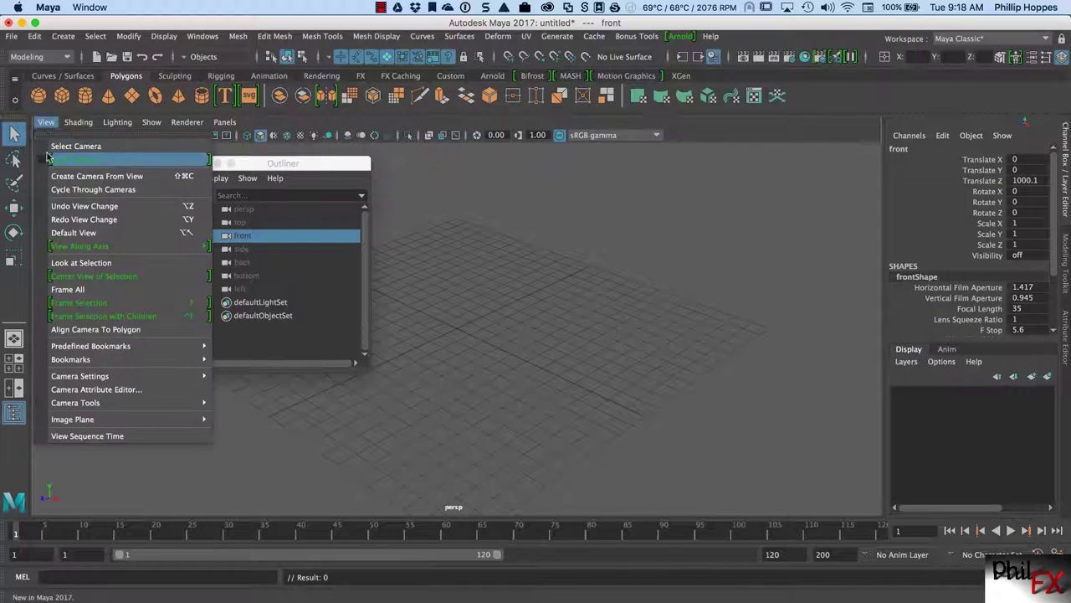
pyautogui.click(48, 158)
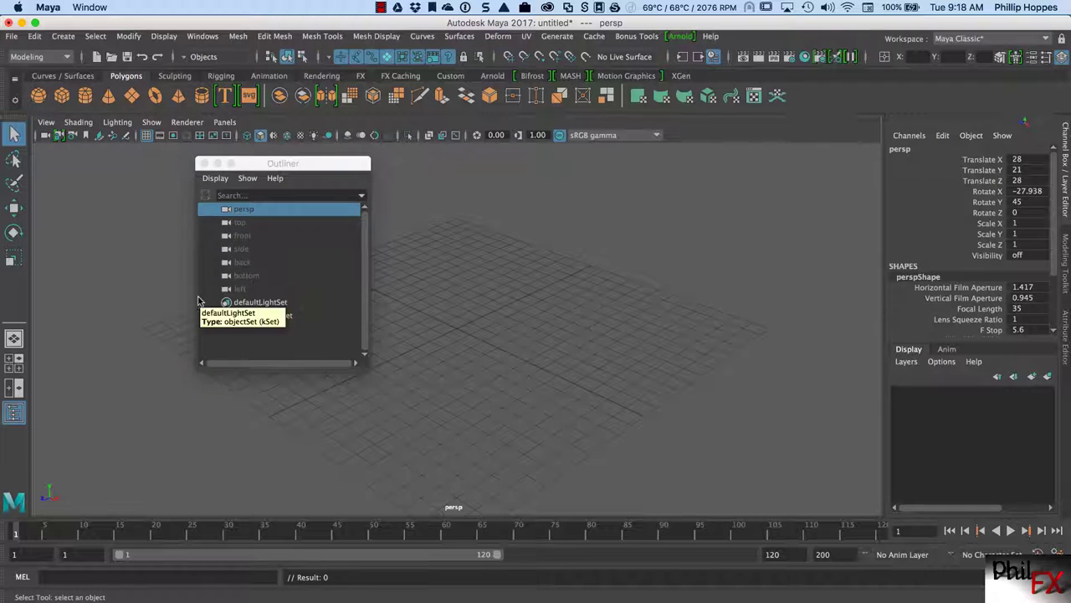
# Select the front camera in the Outliner and display its settings in the Attribute Editor.
pyautogui.doubleClick(243, 236)
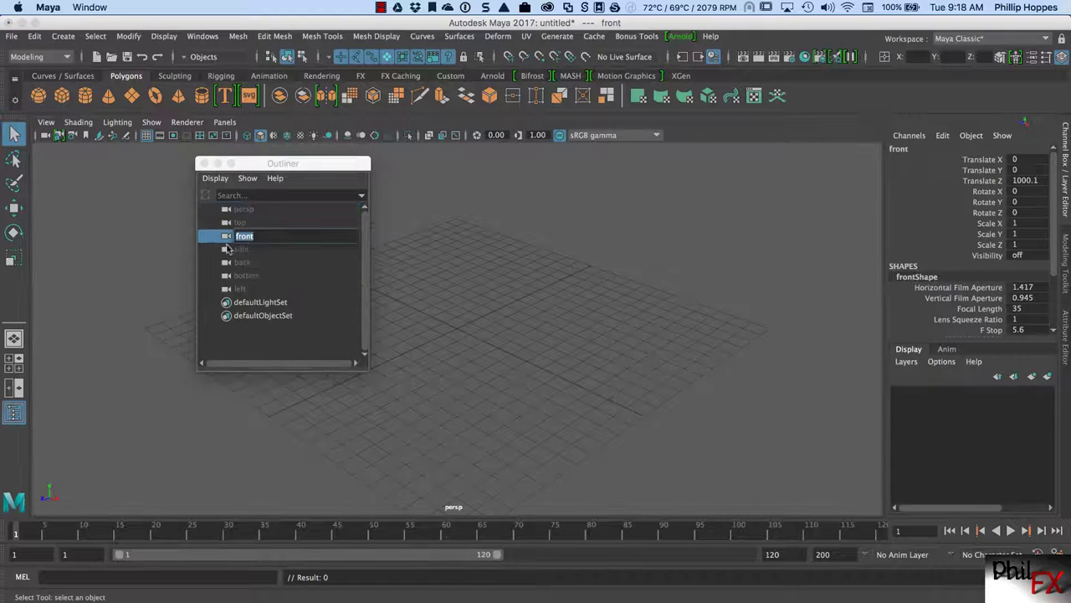
pyautogui.click(225, 239)
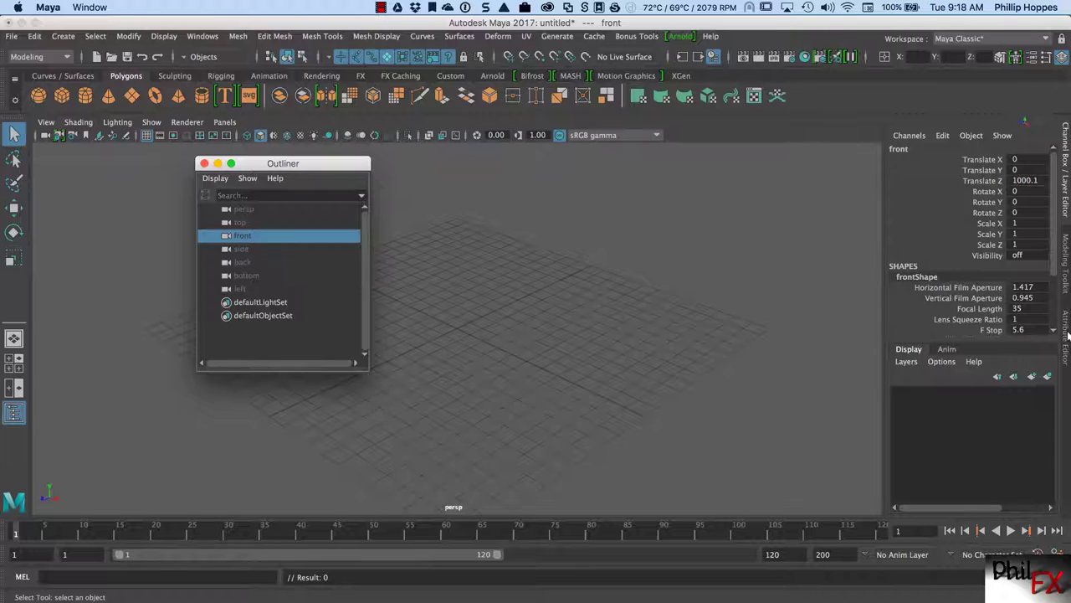
pyautogui.click(1060, 61)
pyautogui.click(1060, 59)
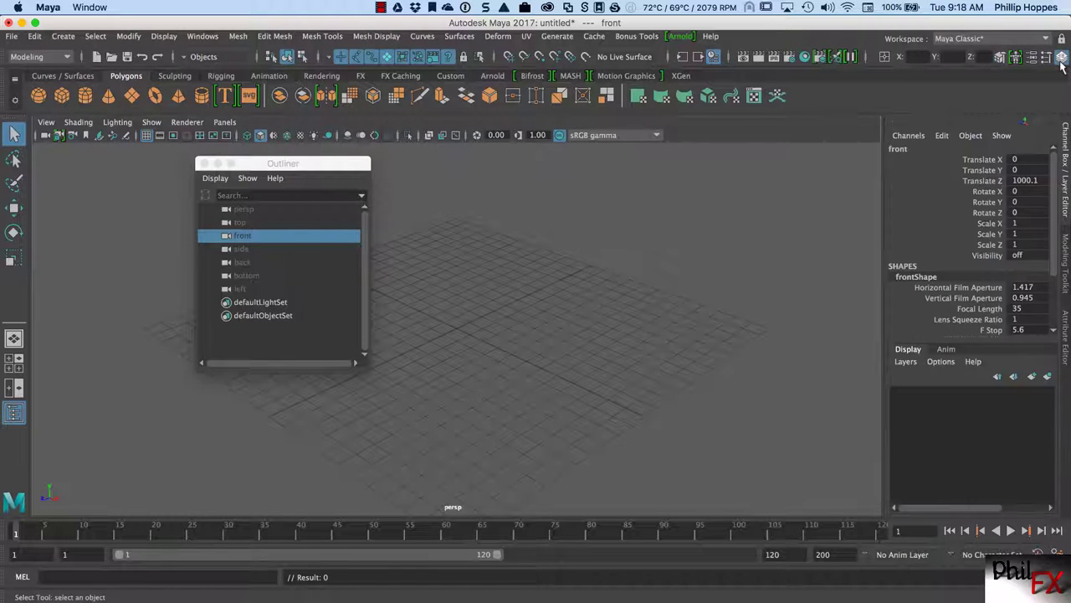
pyautogui.click(1016, 58)
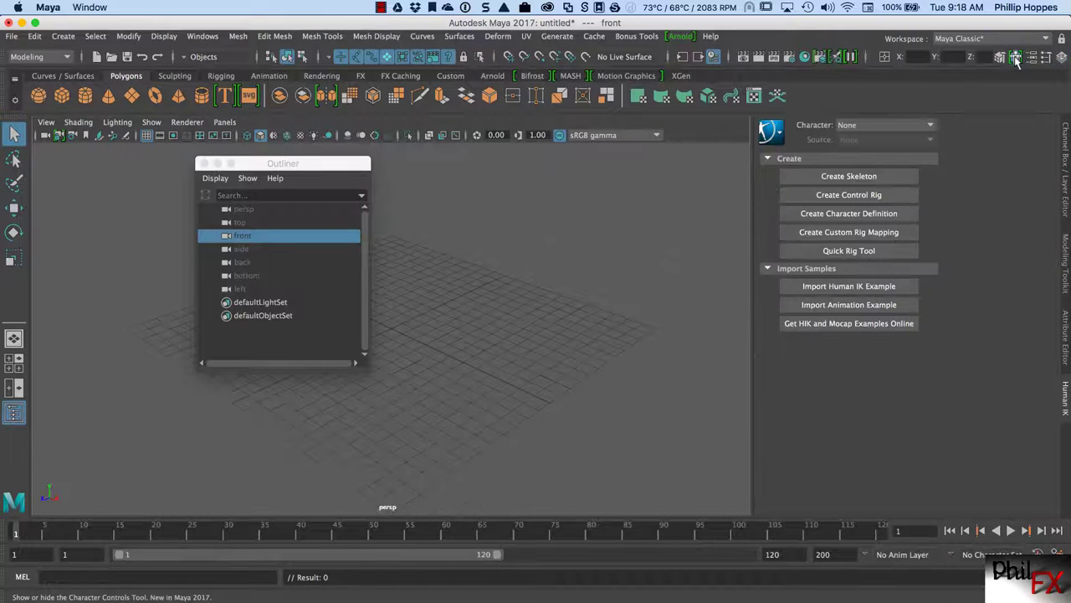
pyautogui.click(1016, 59)
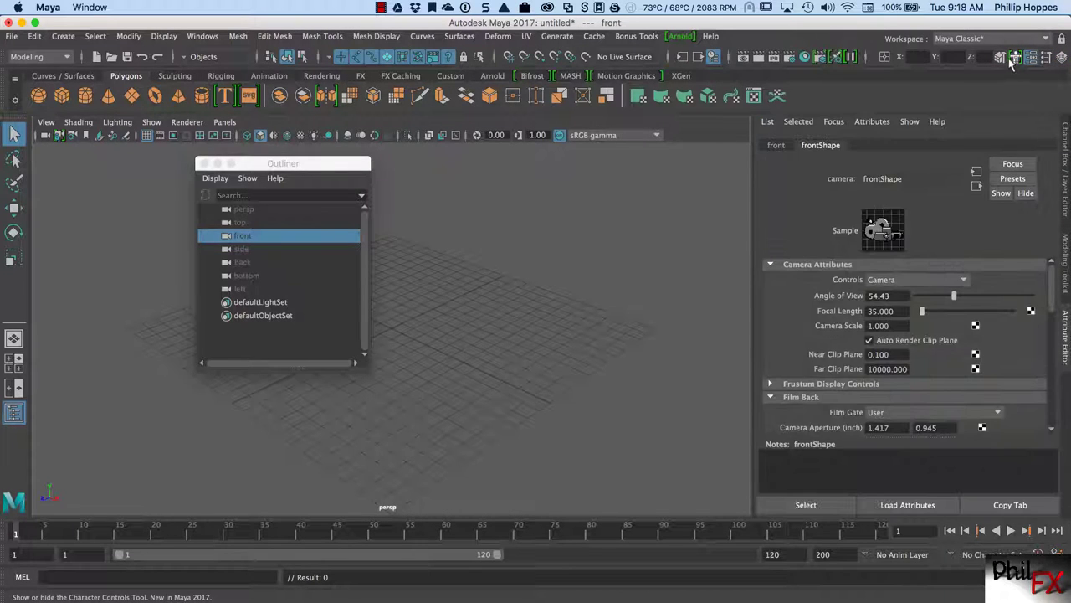
pyautogui.click(1001, 58)
pyautogui.click(1035, 64)
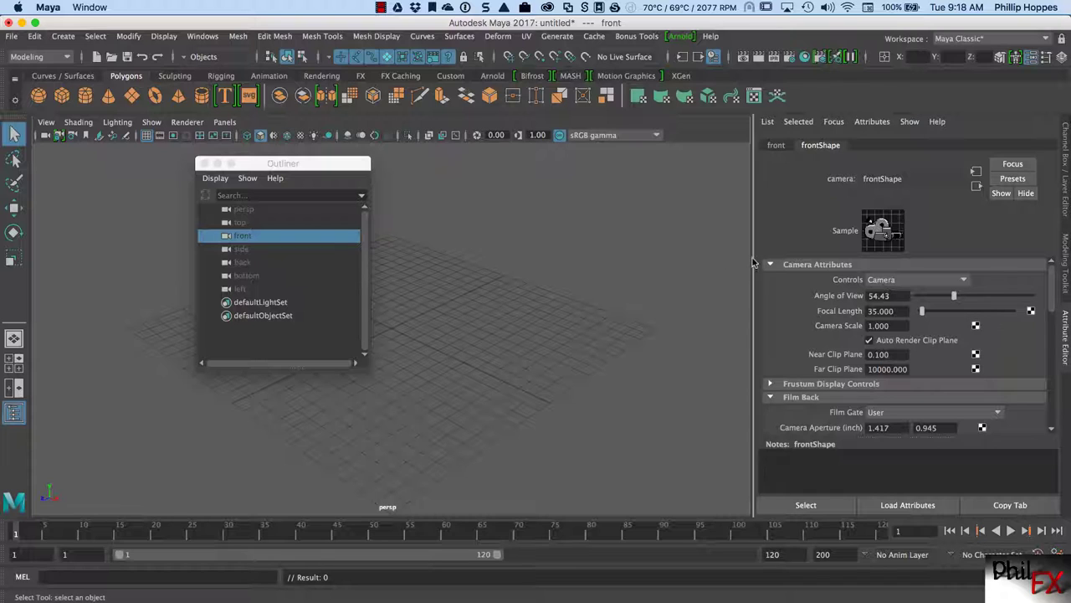
# Compare the front camera's transform and shape attributes, and expand the Environment section of frontShape.
pyautogui.click(775, 145)
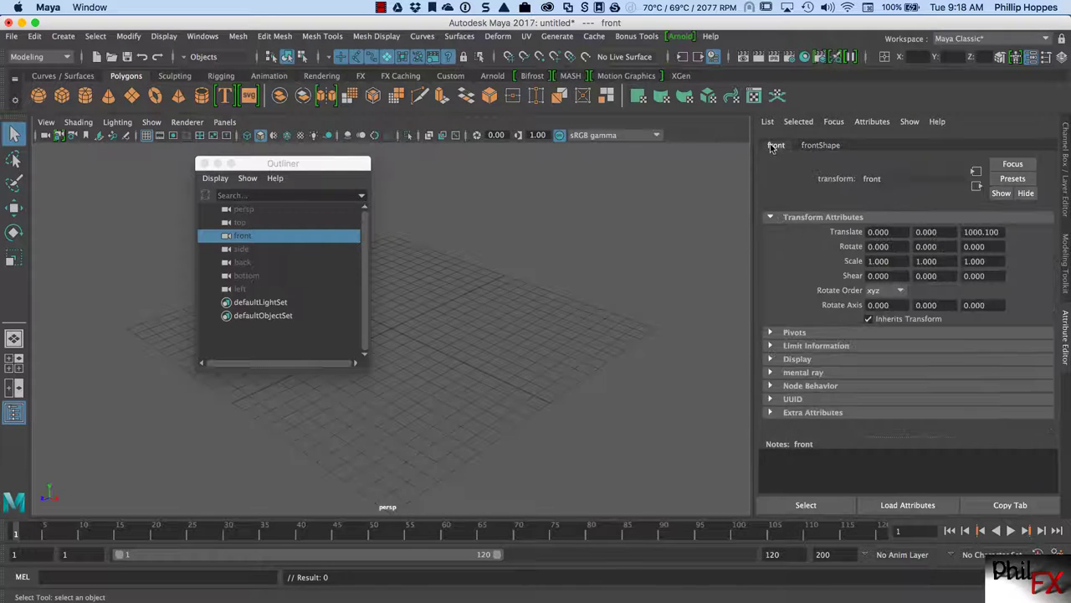
pyautogui.click(808, 146)
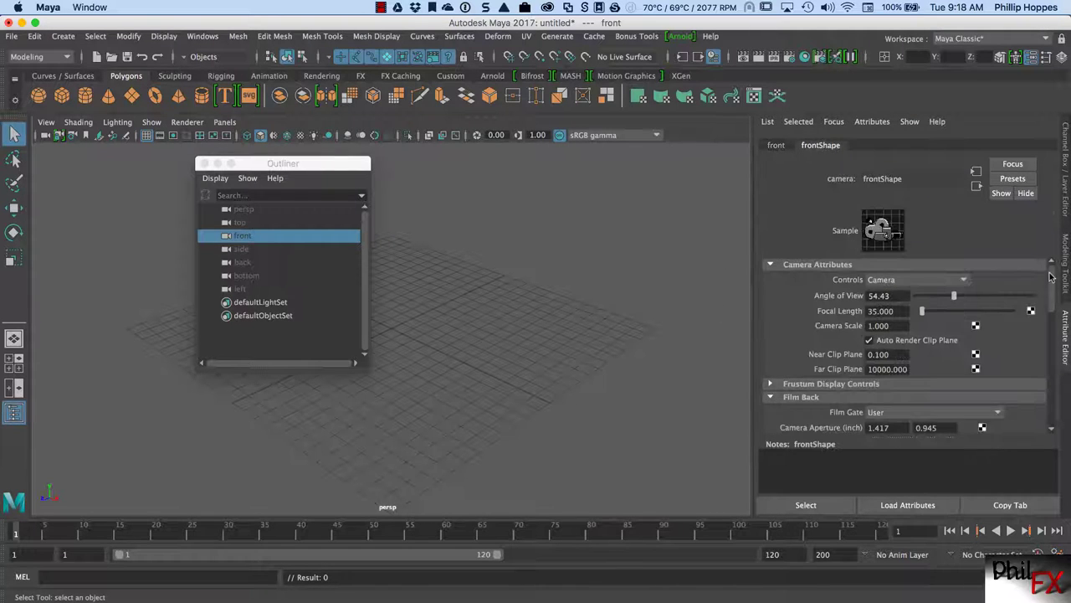
pyautogui.moveTo(1056, 296); pyautogui.dragTo(1042, 382)
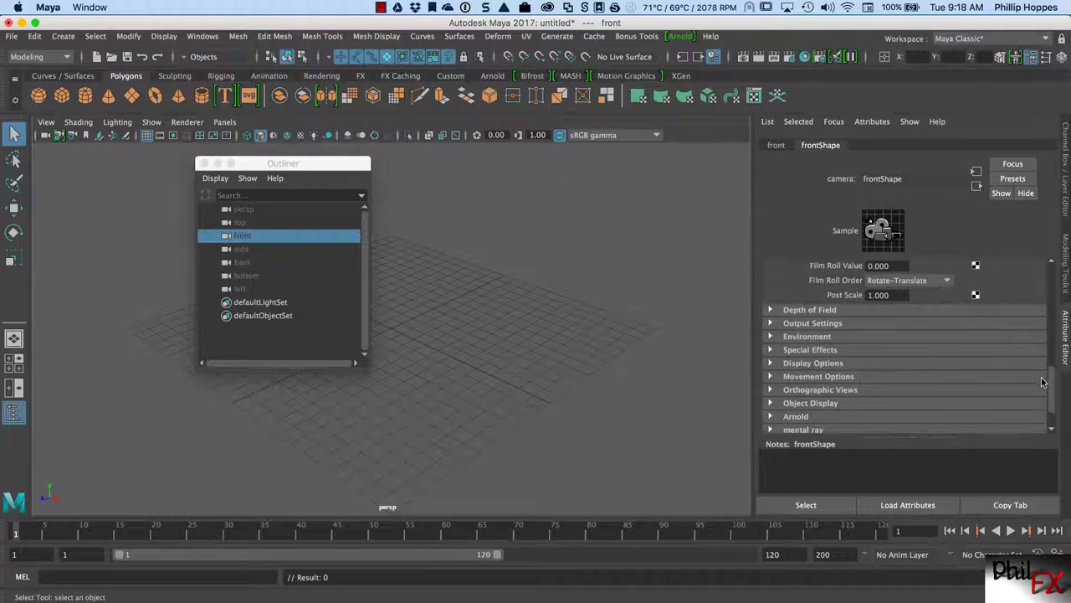
pyautogui.click(770, 337)
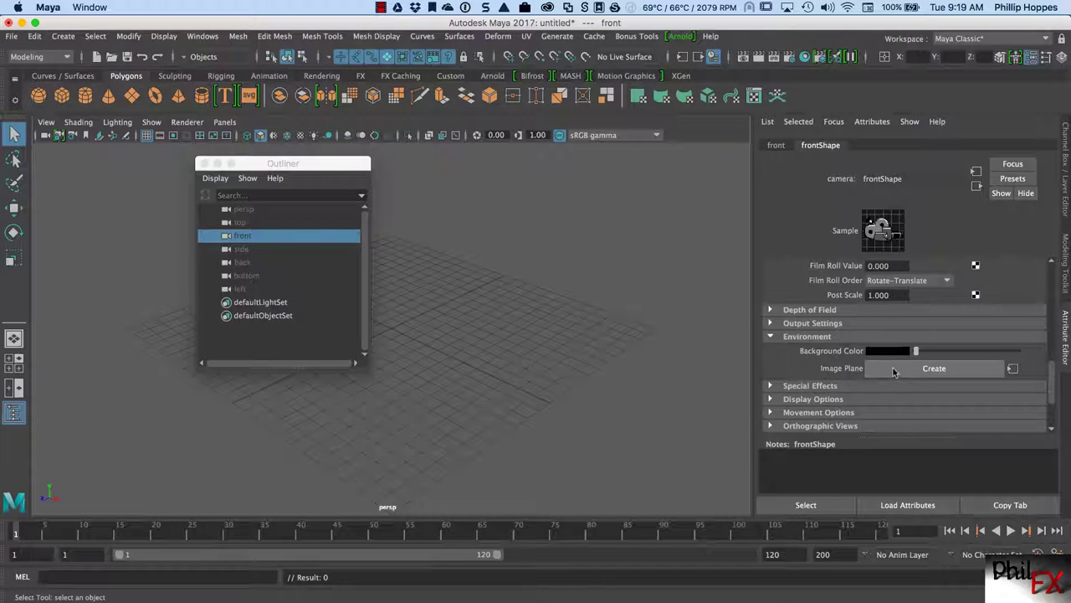
# Move the Outliner aside, check the viewport's Image Plane import options, and create an image plane from the front camera's Environment settings.
pyautogui.moveTo(297, 167); pyautogui.dragTo(518, 166)
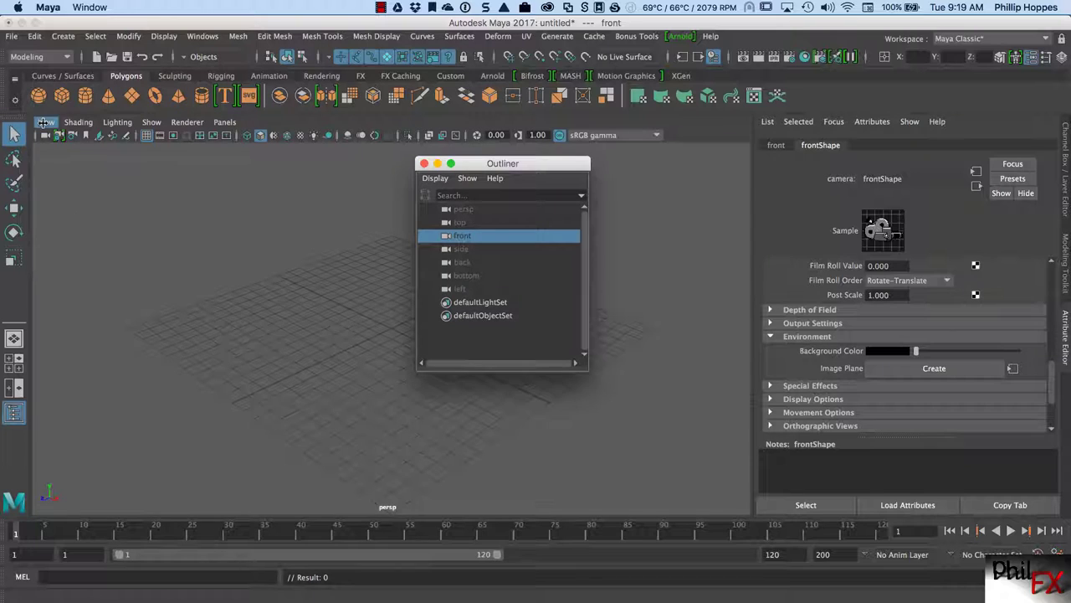
pyautogui.click(46, 123)
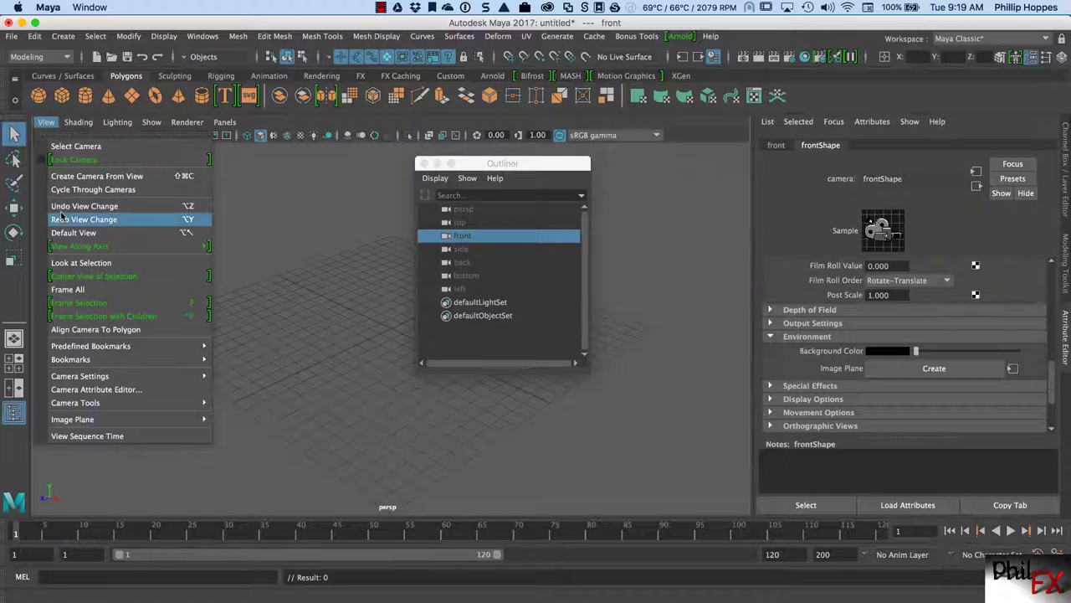
pyautogui.moveTo(68, 421)
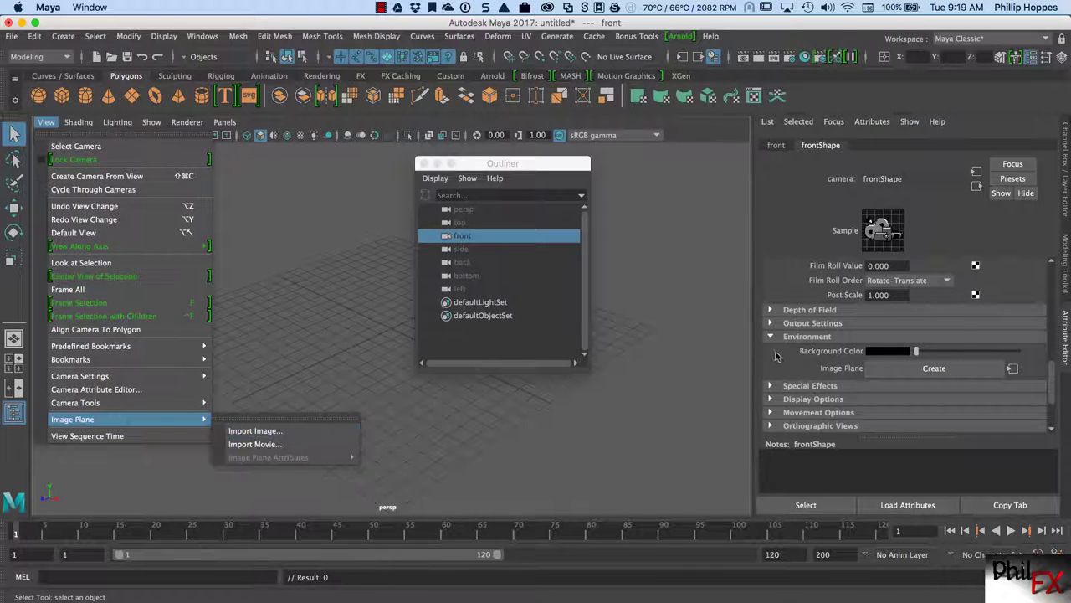
pyautogui.click(888, 369)
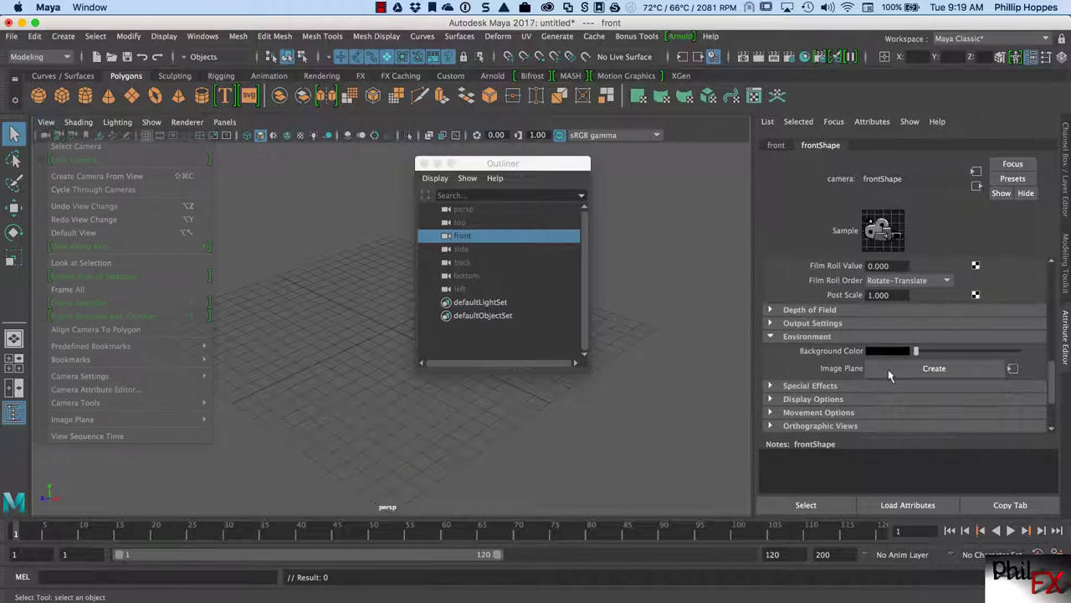
pyautogui.click(888, 369)
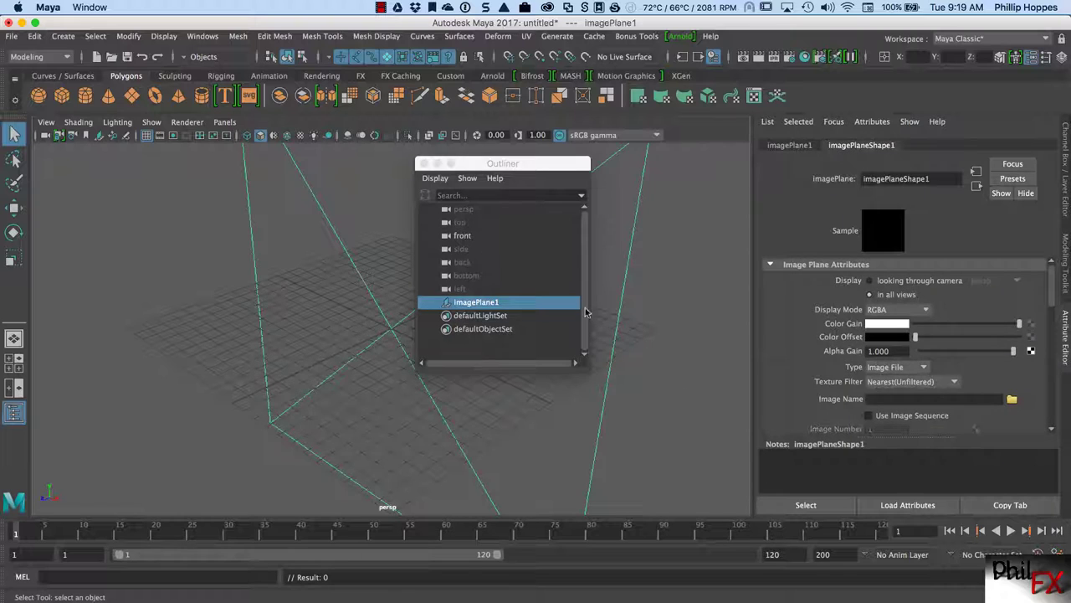
# Load front.jpg from the sourceimages/iPodNano folder as the image of the front camera's image plane.
pyautogui.moveTo(459, 163); pyautogui.dragTo(504, 177)
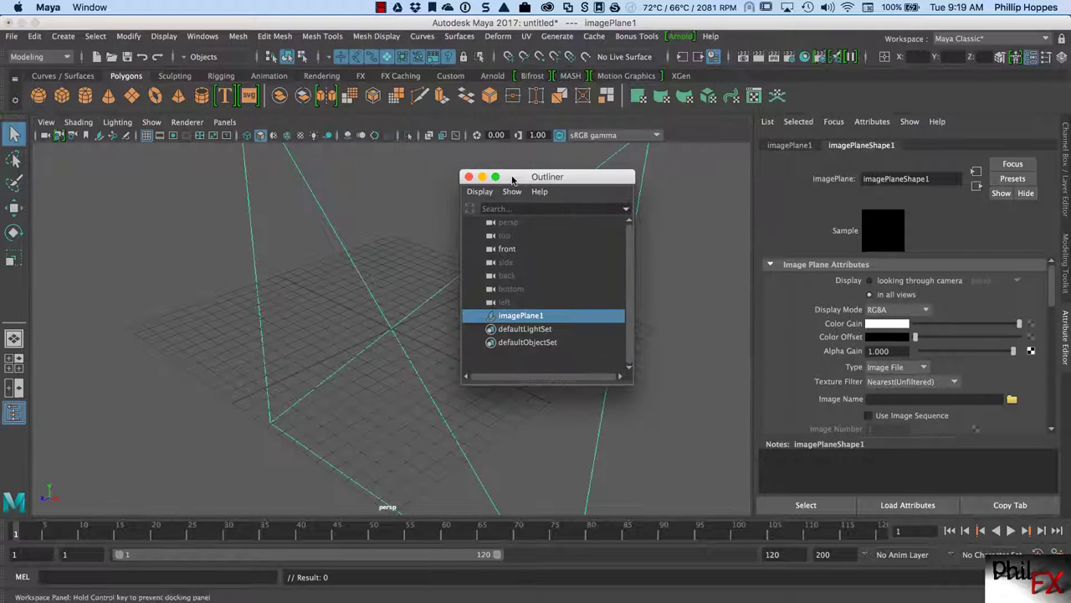
pyautogui.keyDown('alt'); pyautogui.moveTo(363, 371); pyautogui.dragTo(378, 349); pyautogui.keyUp('alt')
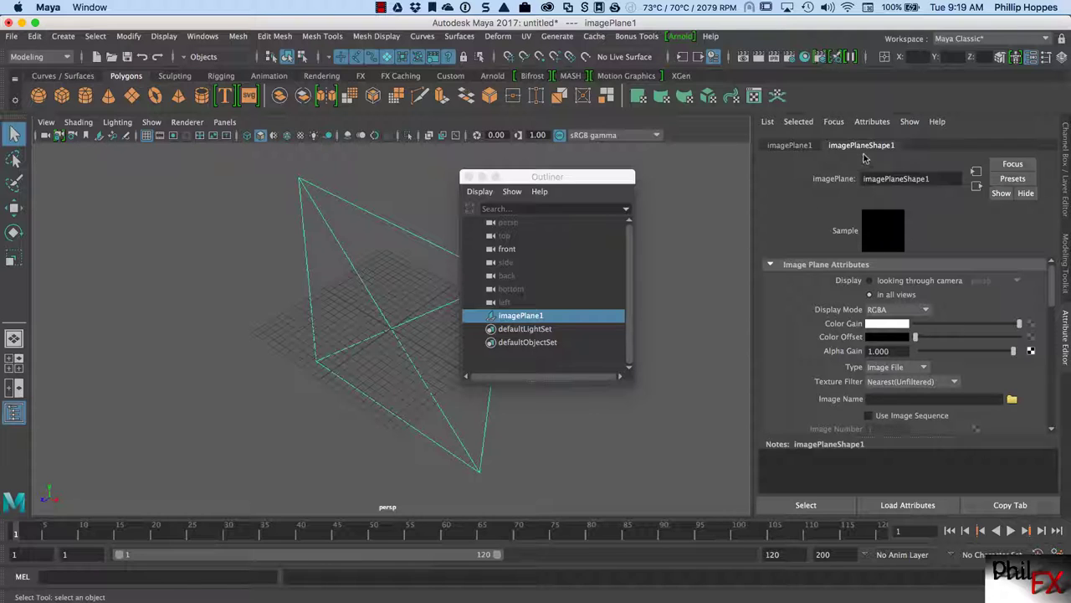
pyautogui.click(1012, 401)
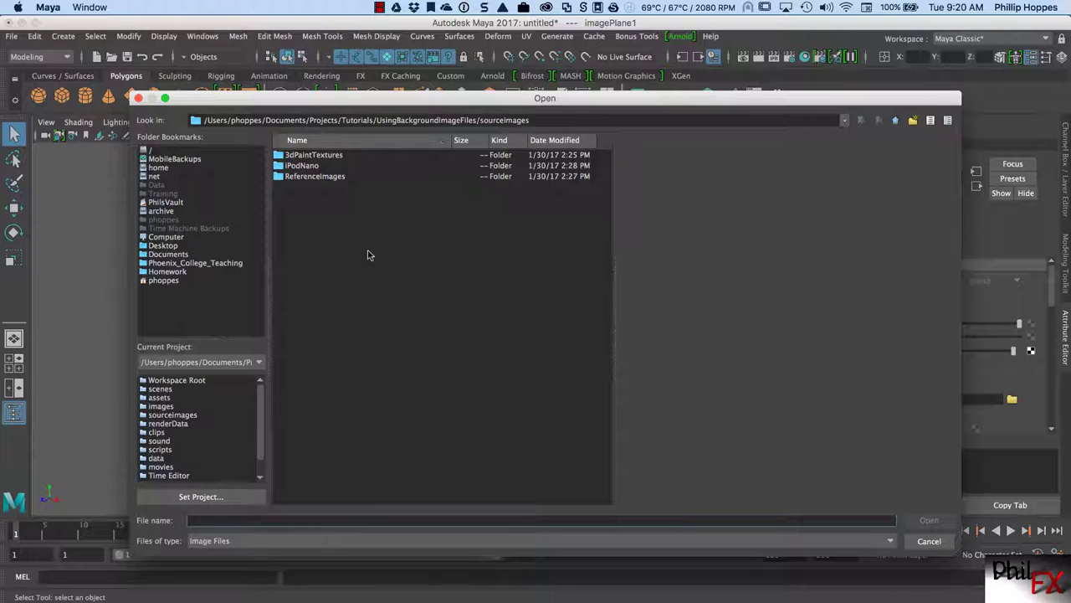
pyautogui.doubleClick(299, 166)
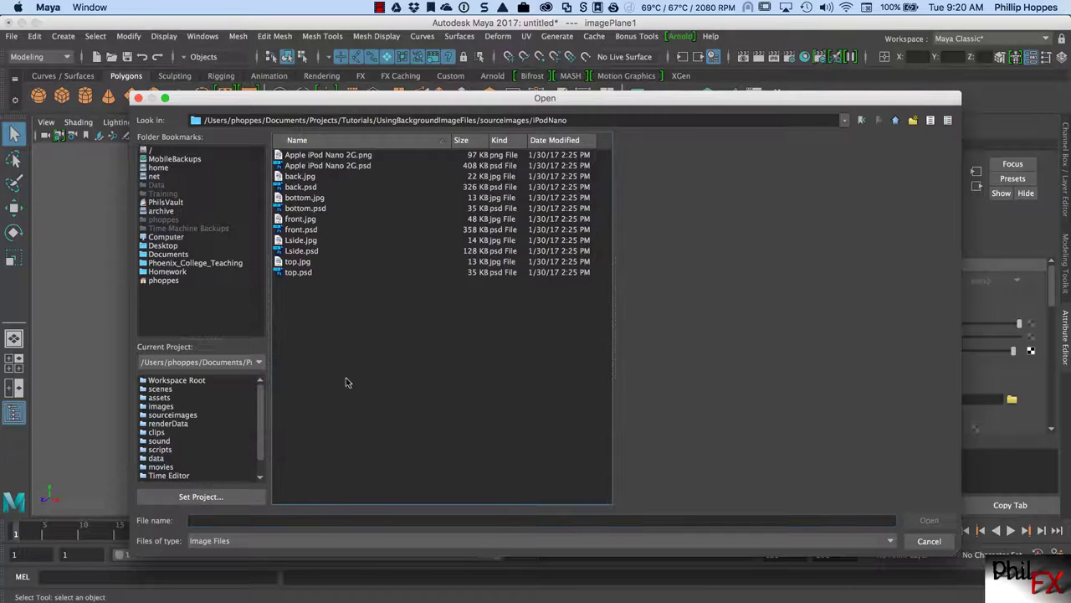
pyautogui.click(301, 219)
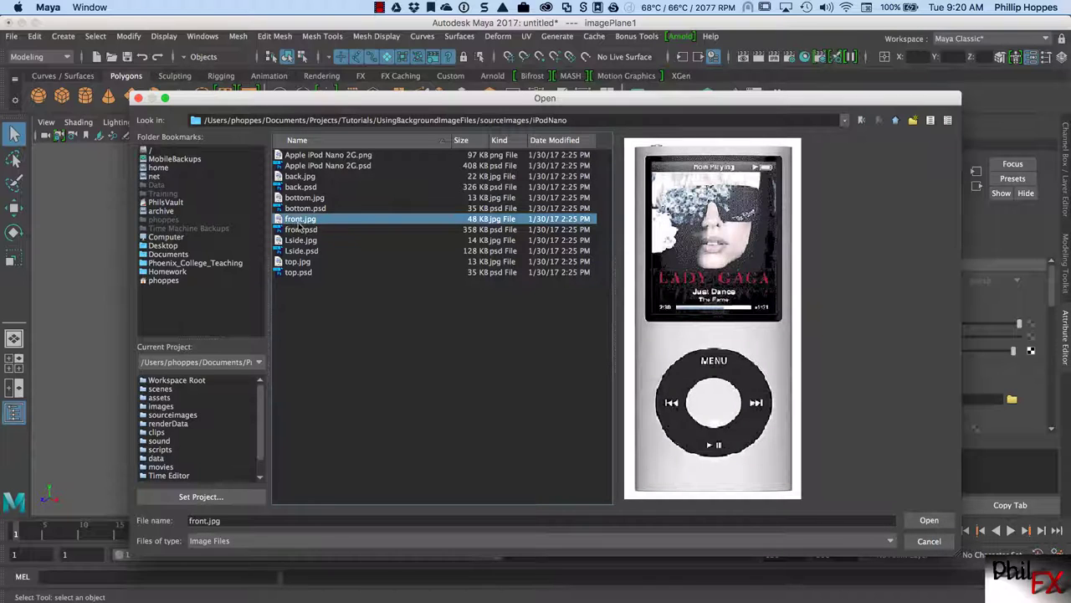
pyautogui.click(931, 521)
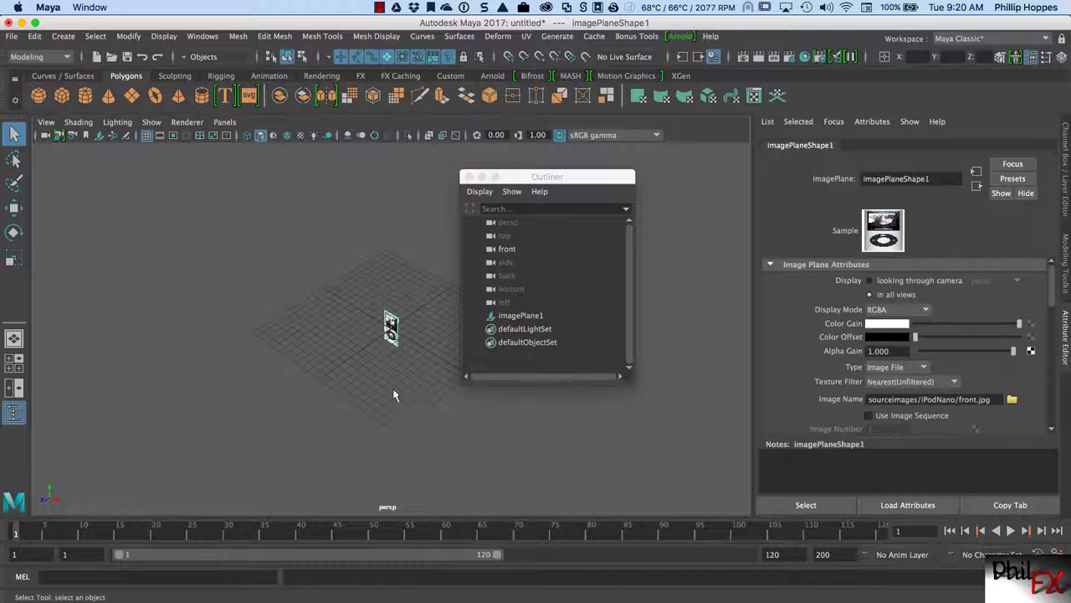
# Move the Outliner clear of the iPod image and rename its image plane front_imageplane.
pyautogui.keyDown('alt'); pyautogui.moveTo(394, 401); pyautogui.dragTo(534, 409, button='right'); pyautogui.keyUp('alt')
pyautogui.keyDown('alt'); pyautogui.moveTo(534, 409); pyautogui.dragTo(353, 441); pyautogui.keyUp('alt')
pyautogui.moveTo(590, 181); pyautogui.dragTo(669, 181)
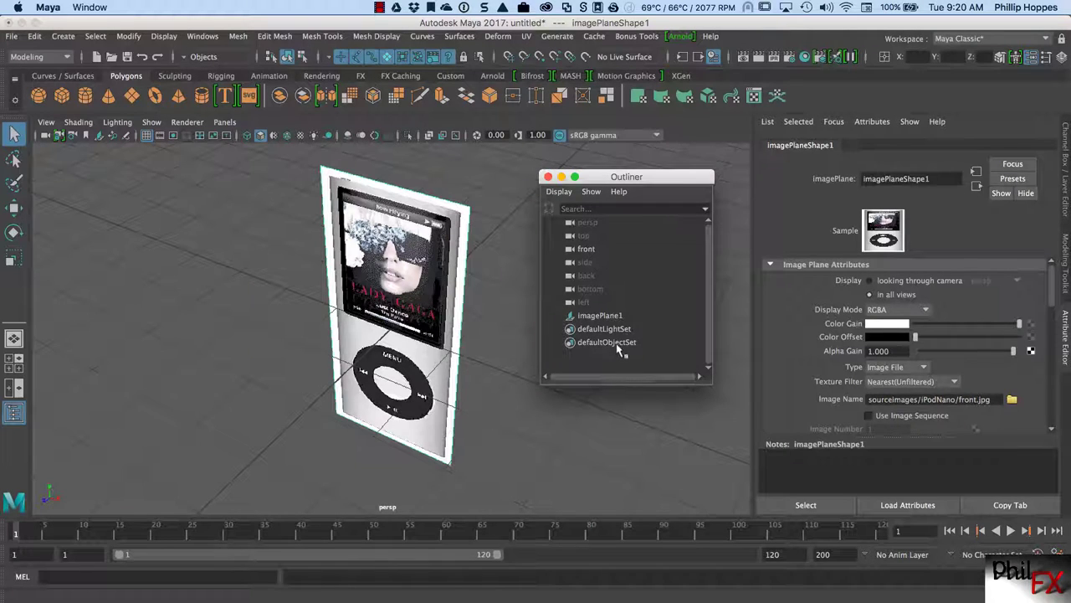
pyautogui.click(604, 317)
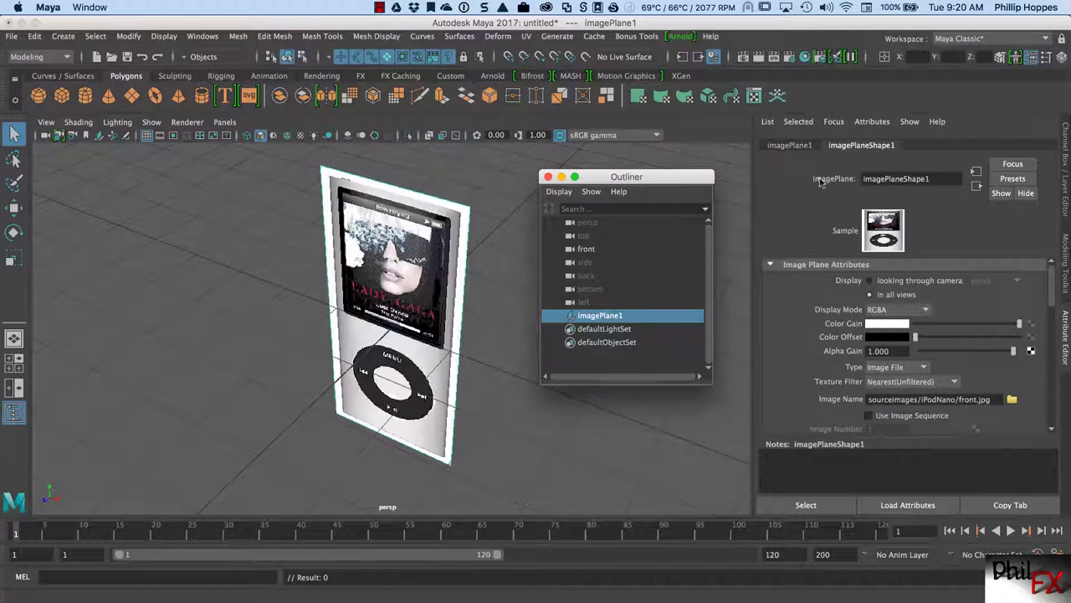
pyautogui.doubleClick(604, 316)
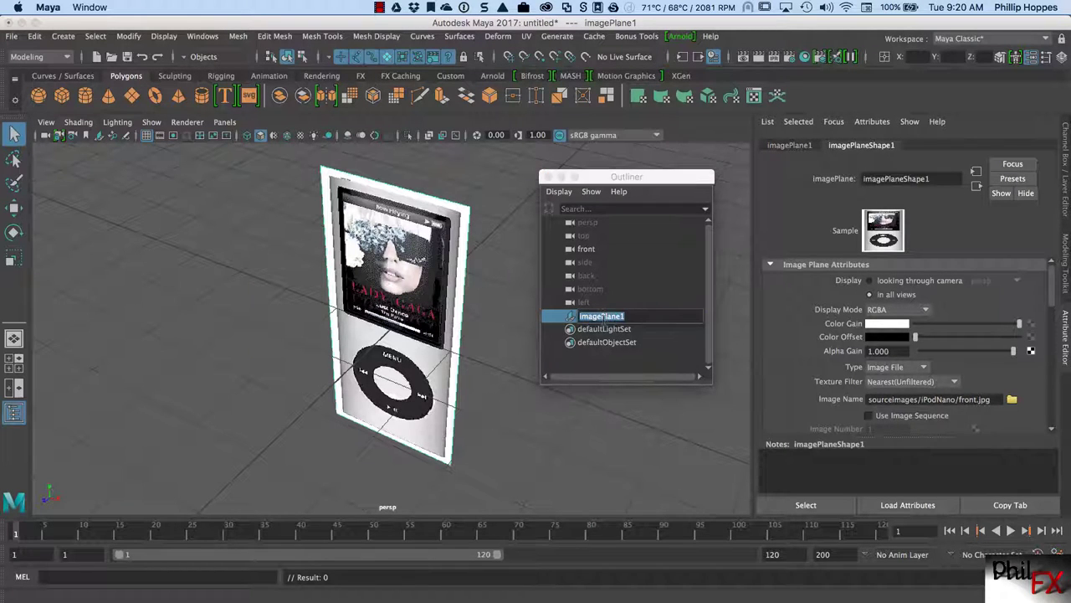
pyautogui.write('front_imageplane')
pyautogui.press('Return')
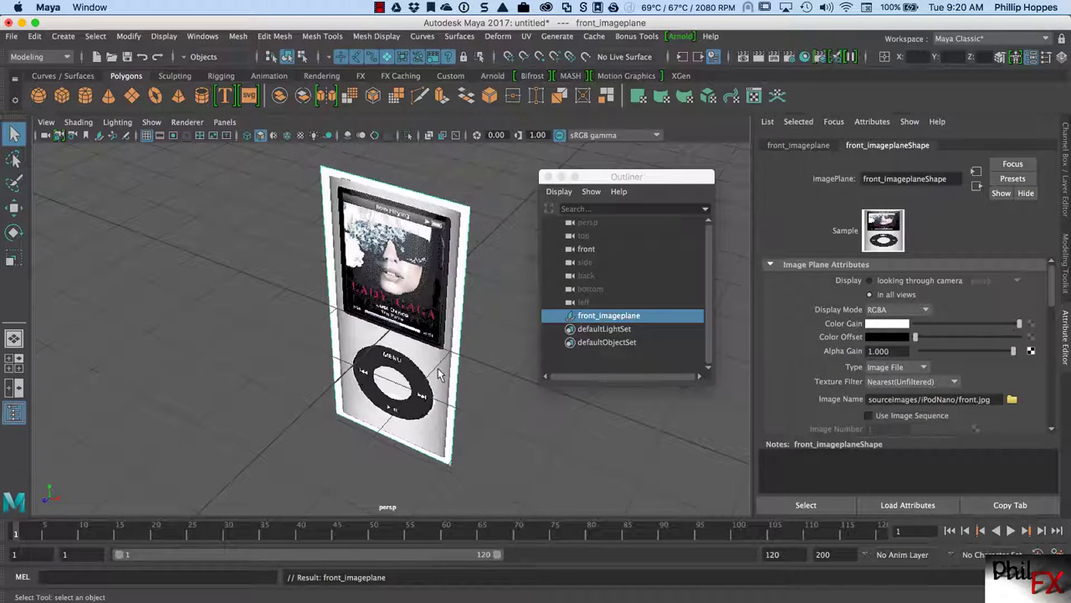
# Maximize the front view and move front_imageplane up about 2.23 cm in Y so its lower edge rests near the grid's horizontal center line.
pyautogui.moveTo(596, 176); pyautogui.dragTo(623, 178)
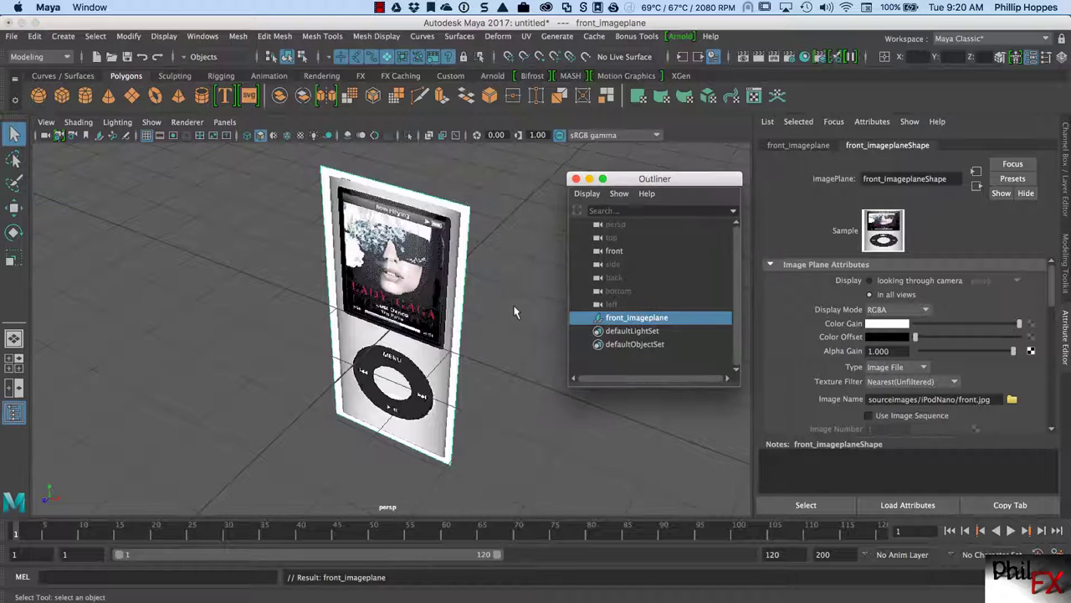
pyautogui.keyDown('alt'); pyautogui.moveTo(423, 372); pyautogui.dragTo(293, 410); pyautogui.keyUp('alt')
pyautogui.scroll(5, 310, 386)
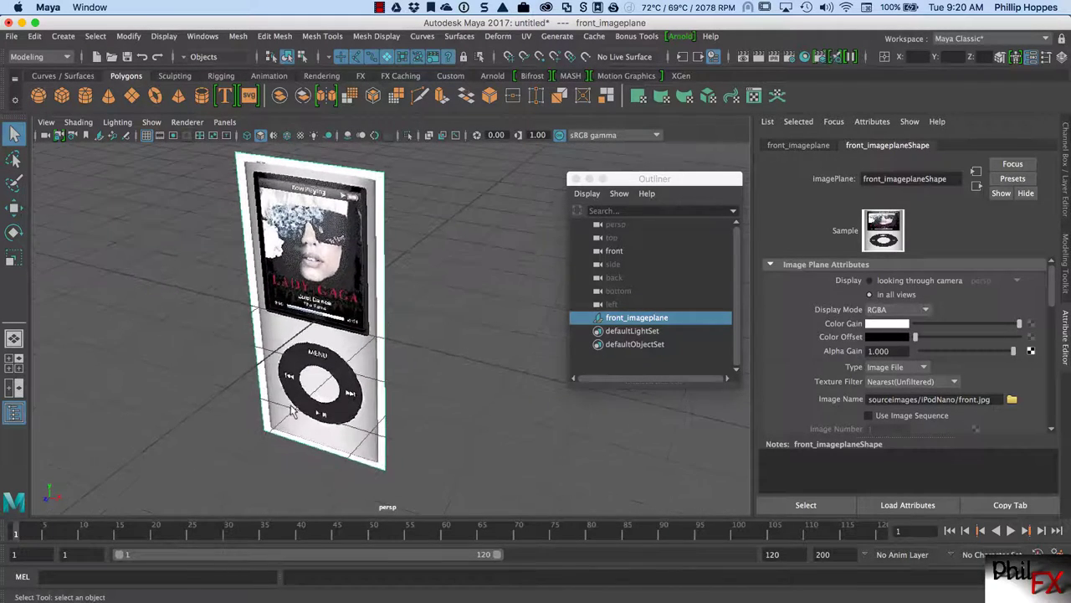
pyautogui.scroll(-4, 293, 410)
pyautogui.scroll(3, 255, 413)
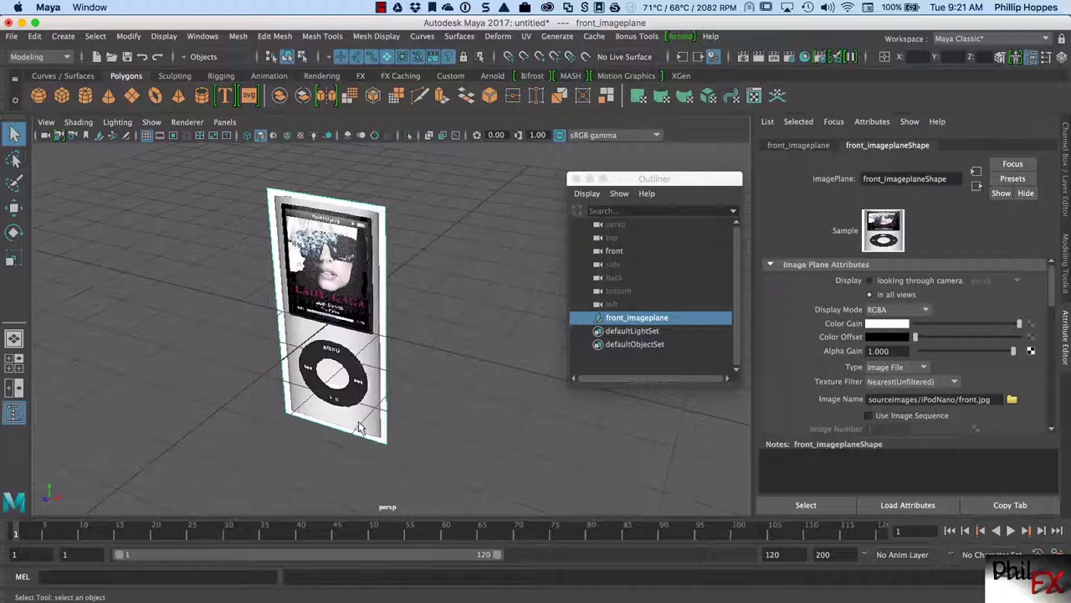
pyautogui.keyDown('alt'); pyautogui.moveTo(373, 505); pyautogui.dragTo(346, 505); pyautogui.keyUp('alt')
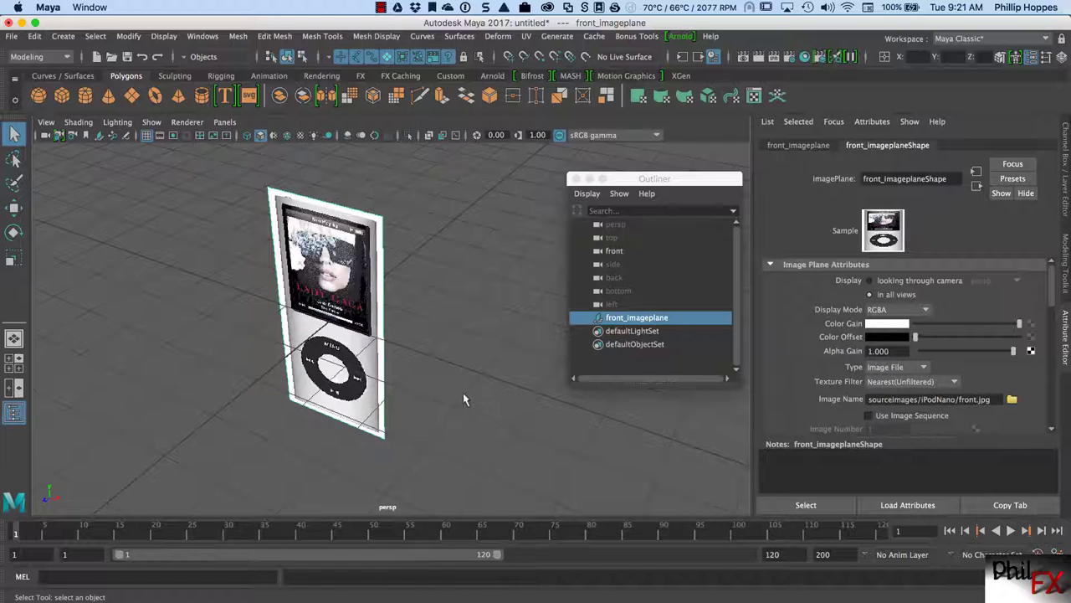
pyautogui.click(14, 362)
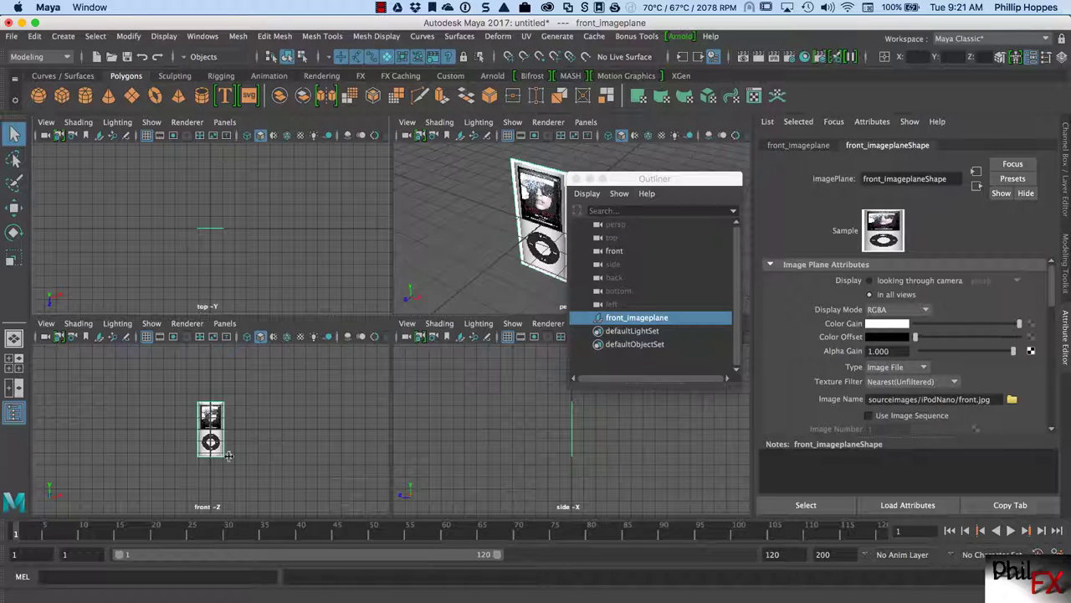
pyautogui.press('space')
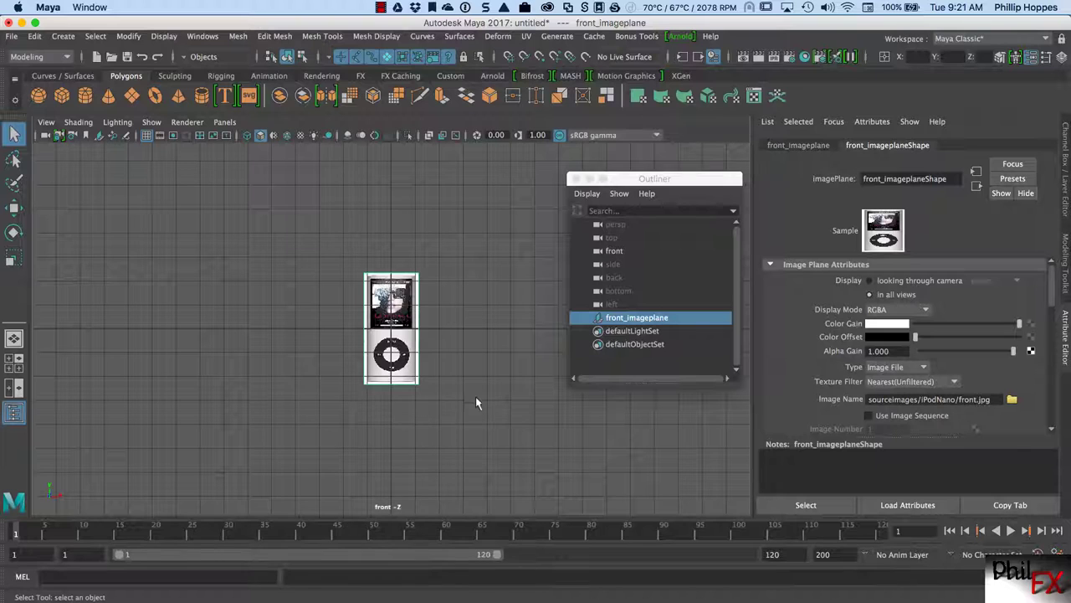
pyautogui.scroll(3, 514, 407)
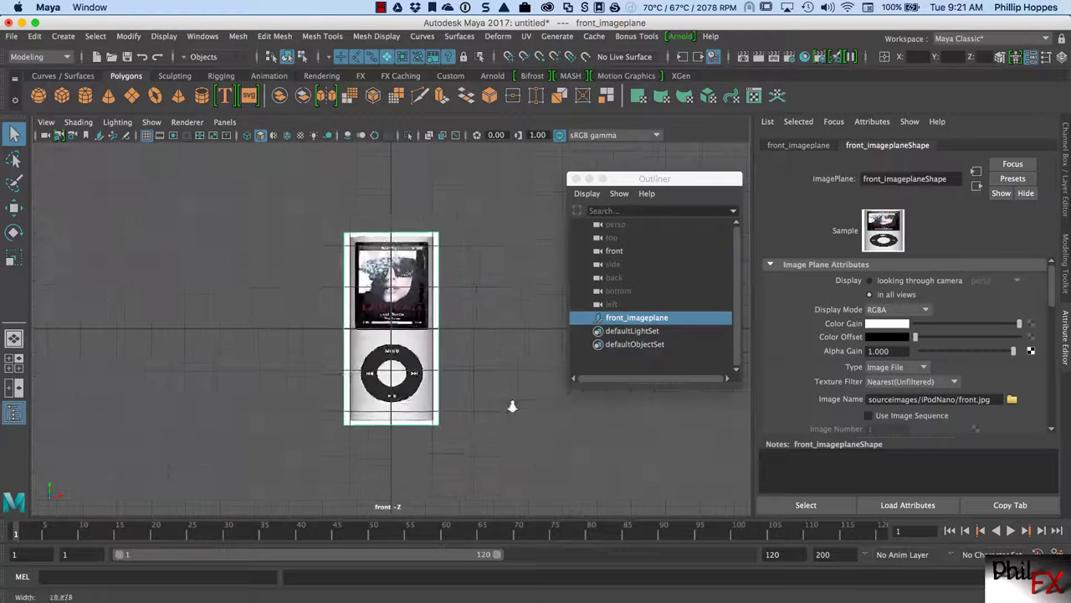
pyautogui.scroll(2, 444, 353)
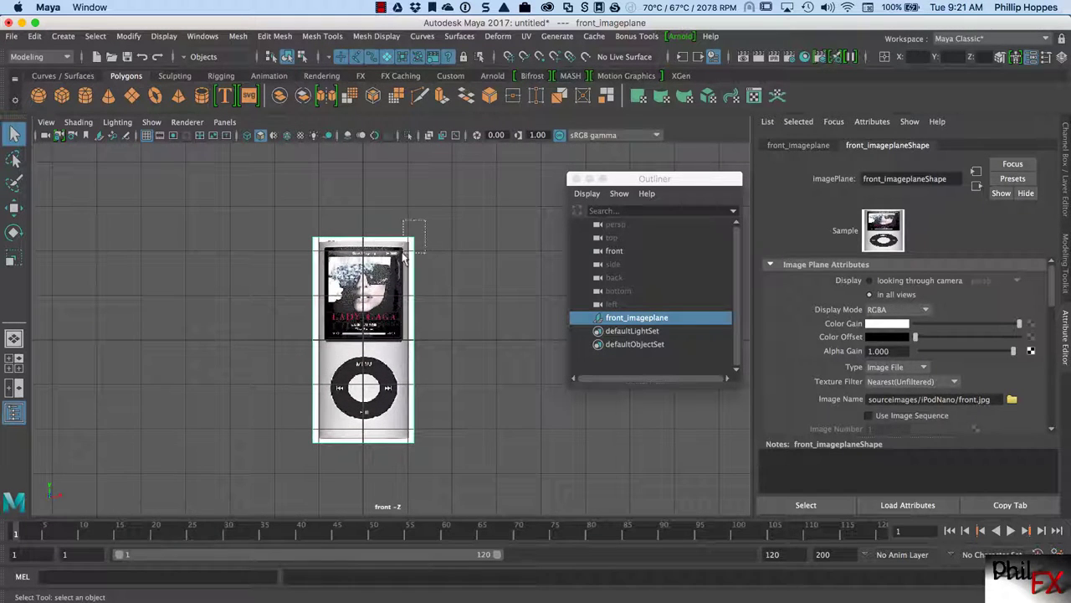
pyautogui.press('w')
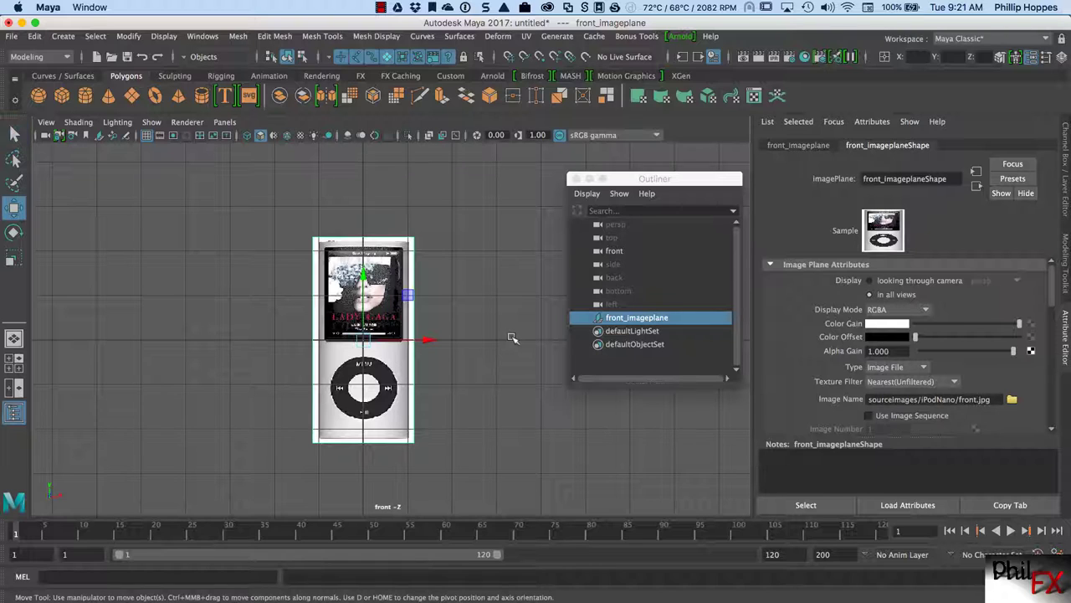
pyautogui.moveTo(364, 276); pyautogui.dragTo(363, 175)
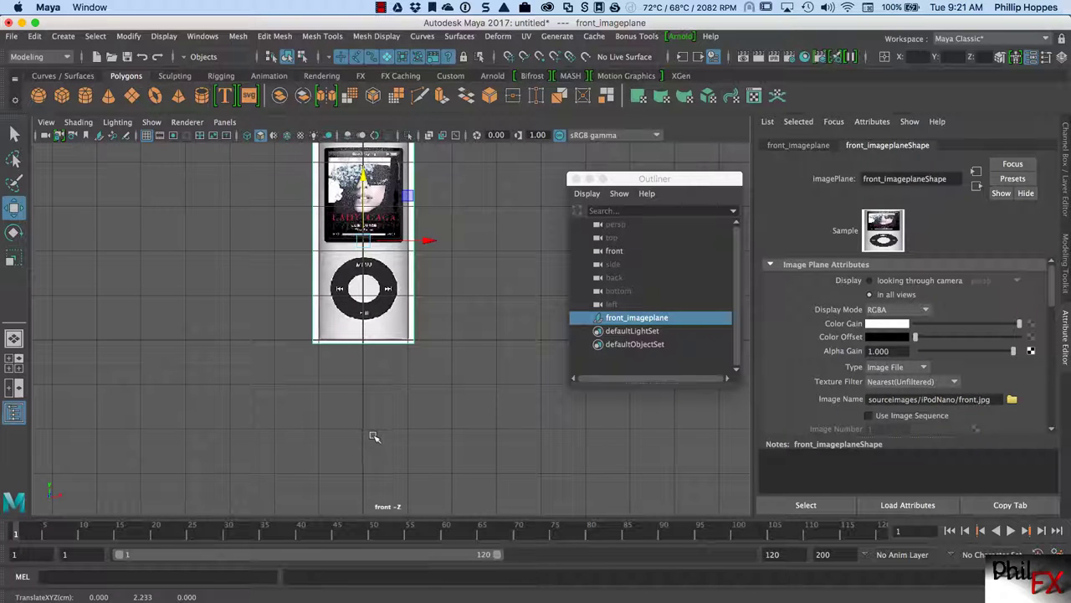
# Examine how the iPod's lower and upper edges in the front image plane line up with the grid.
pyautogui.scroll(6, 357, 428)
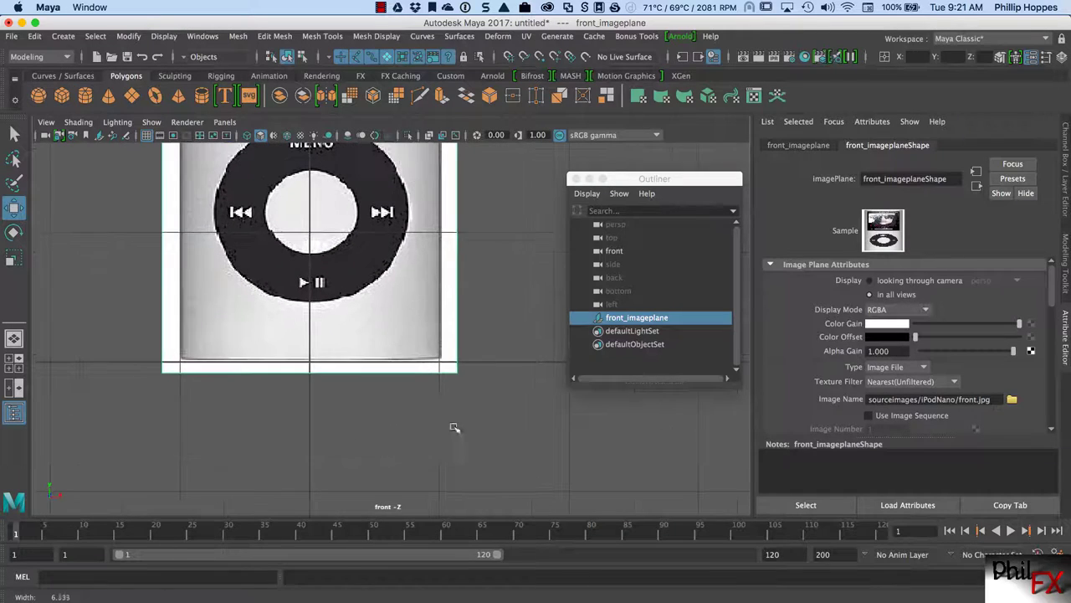
pyautogui.scroll(-2, 479, 462)
pyautogui.scroll(3, 371, 460)
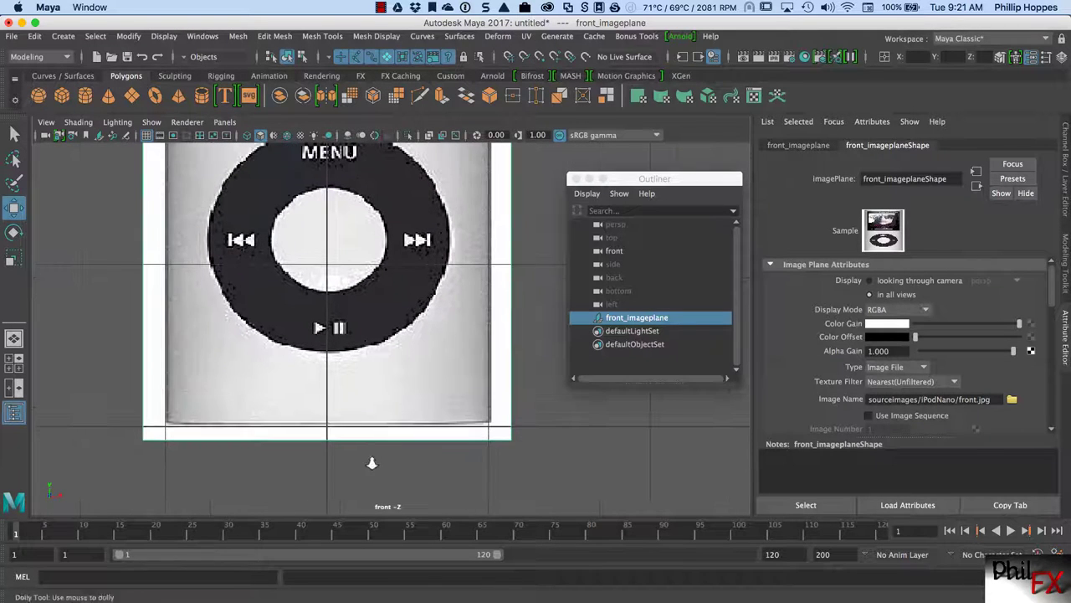
pyautogui.scroll(2, 461, 461)
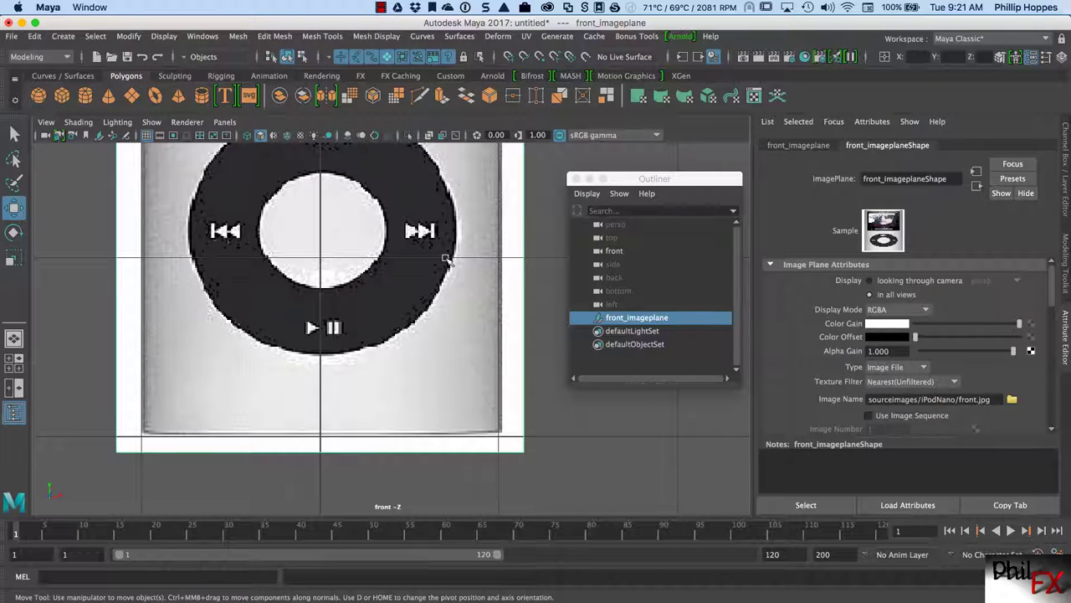
pyautogui.keyDown('alt'); pyautogui.moveTo(452, 251); pyautogui.dragTo(435, 463, button='middle'); pyautogui.keyUp('alt')
pyautogui.scroll(-5, 450, 288)
pyautogui.scroll(2, 598, 391)
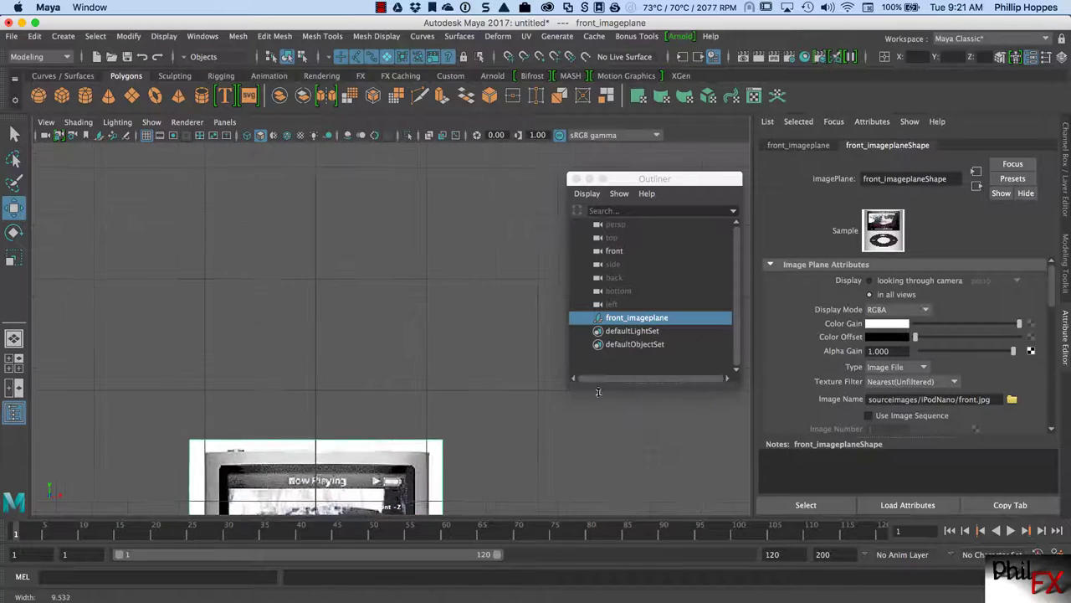
pyautogui.keyDown('alt'); pyautogui.moveTo(383, 411); pyautogui.dragTo(379, 251, button='middle'); pyautogui.keyUp('alt')
pyautogui.scroll(3, 370, 416)
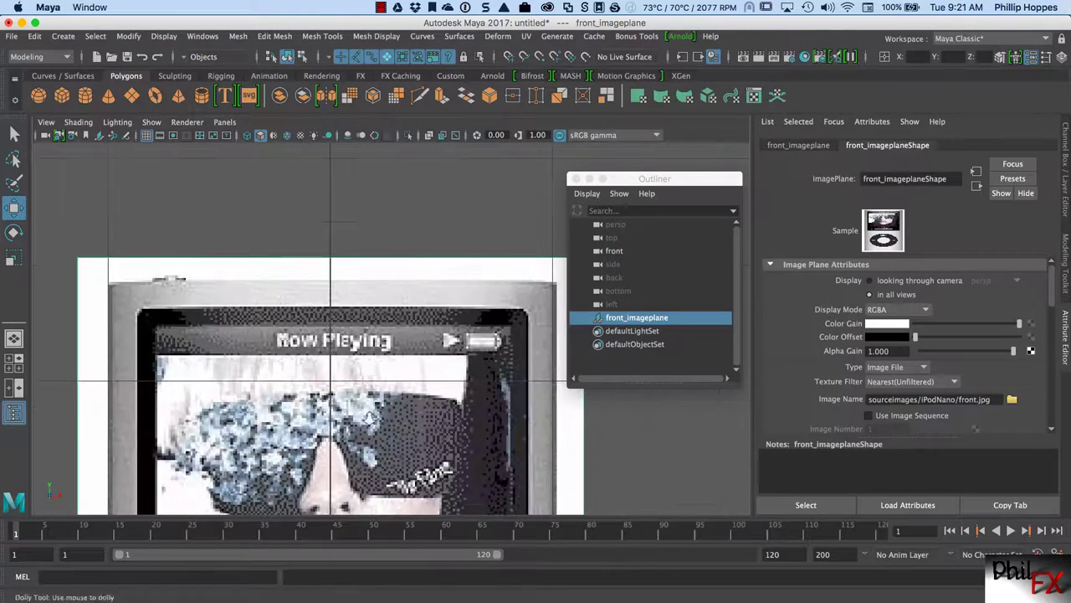
pyautogui.scroll(1, 370, 416)
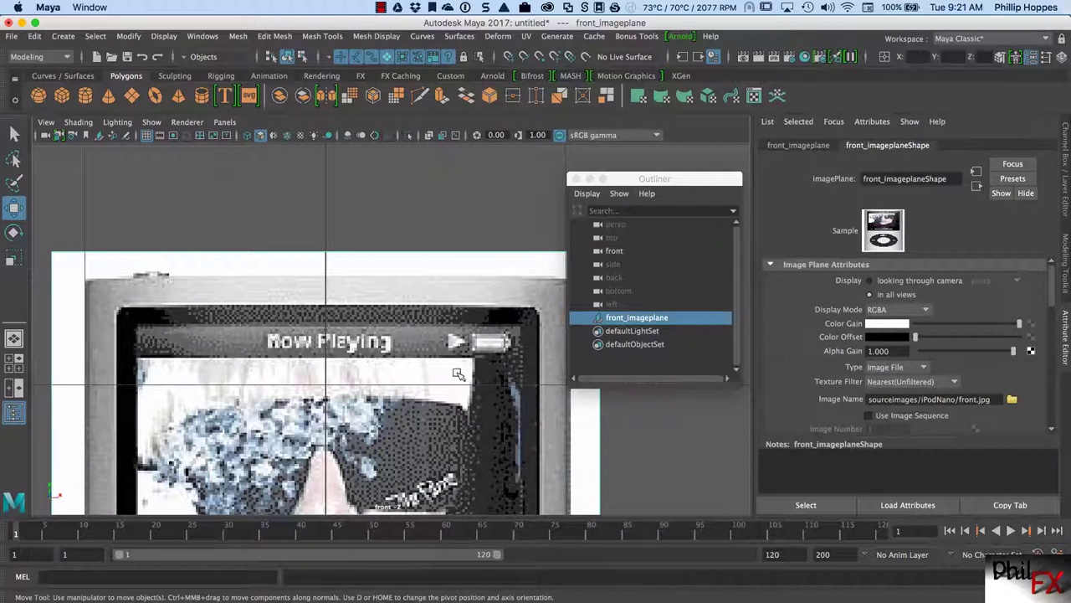
pyautogui.scroll(-5, 454, 368)
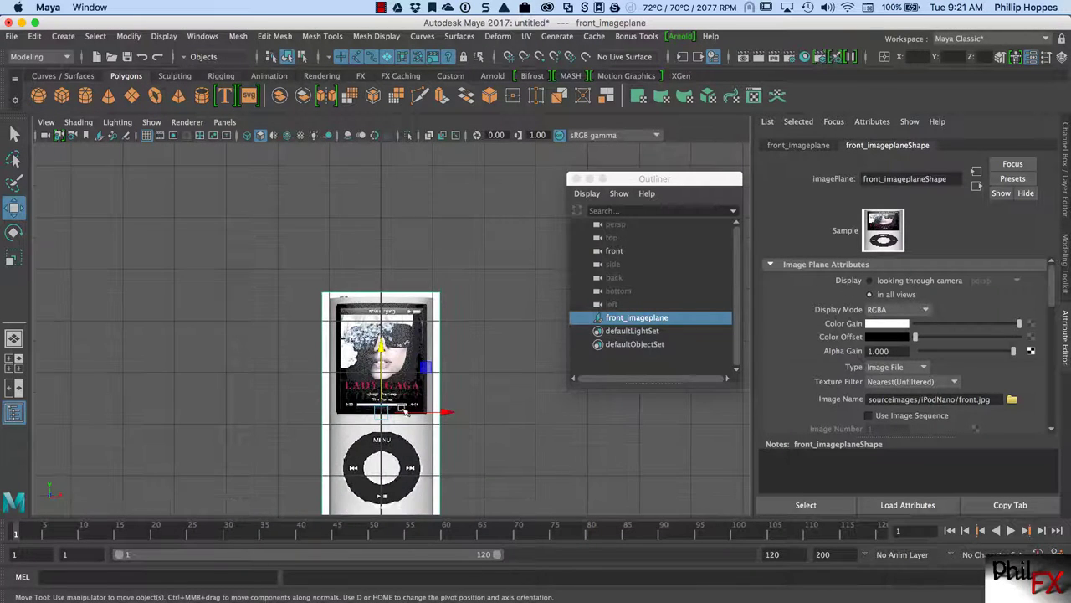
# Nudge front_imageplane down to about 2.224 cm in Y so the iPod's lower edge meets the grid's horizontal center line.
pyautogui.keyDown('alt'); pyautogui.moveTo(404, 410); pyautogui.dragTo(380, 366, button='middle'); pyautogui.keyUp('alt')
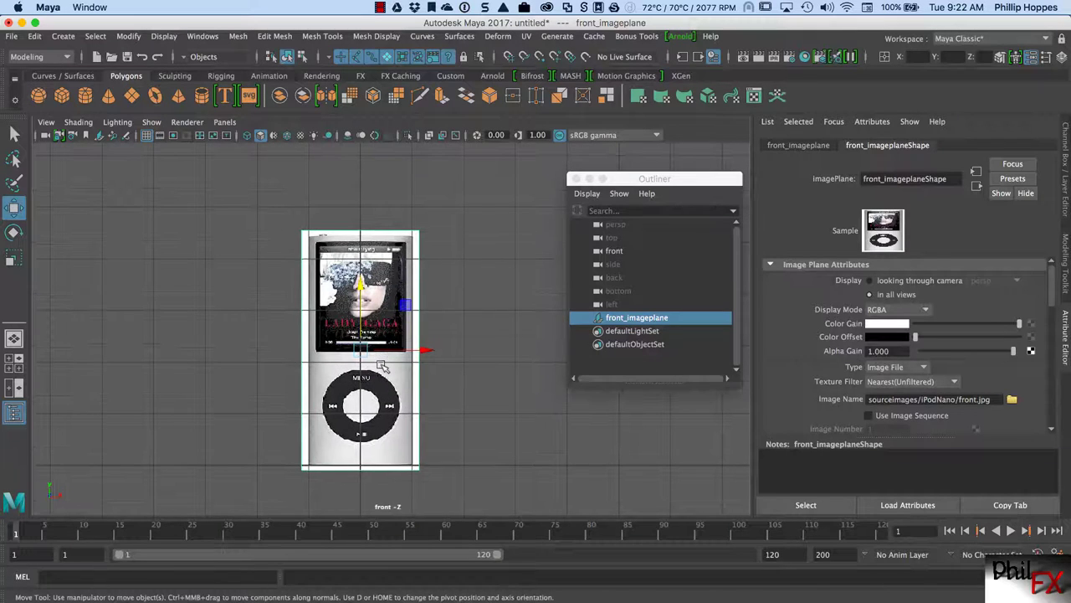
pyautogui.scroll(1, 364, 432)
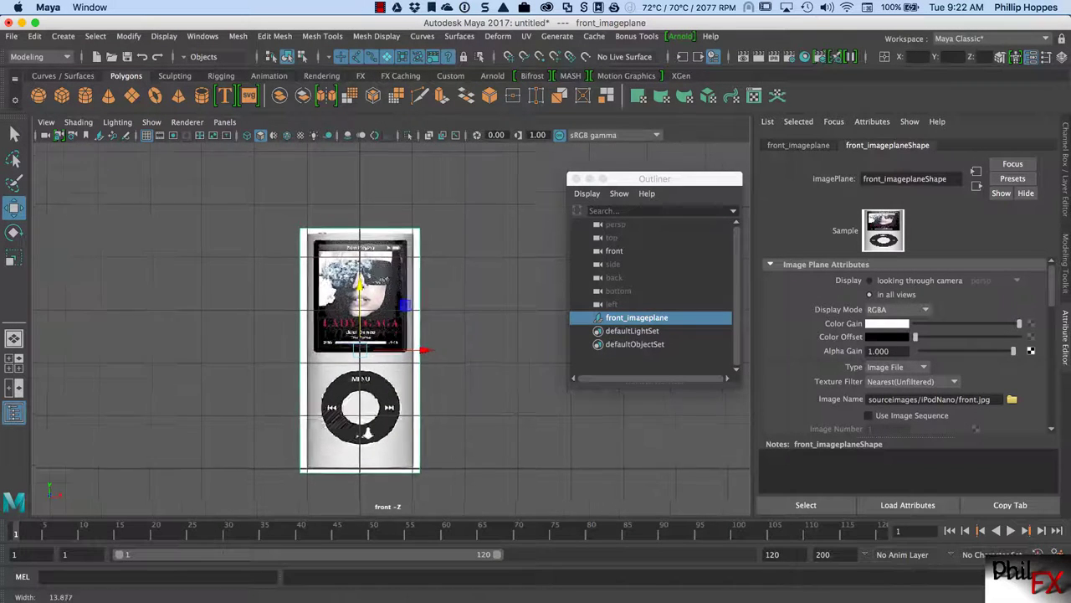
pyautogui.keyDown('alt'); pyautogui.moveTo(366, 433); pyautogui.dragTo(359, 380, button='middle'); pyautogui.keyUp('alt')
pyautogui.scroll(2, 459, 366)
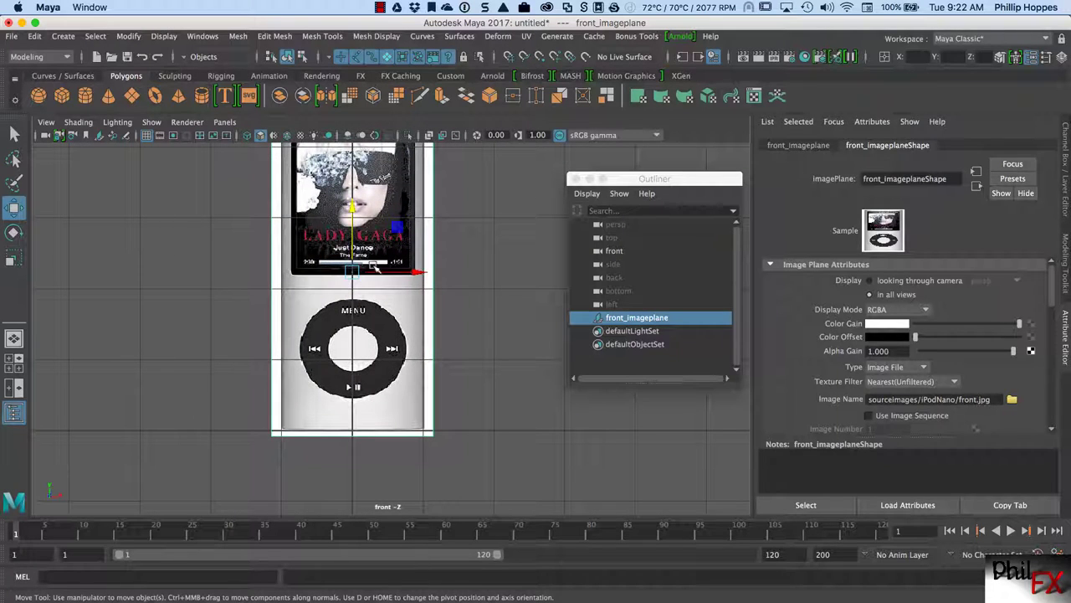
pyautogui.click(352, 208)
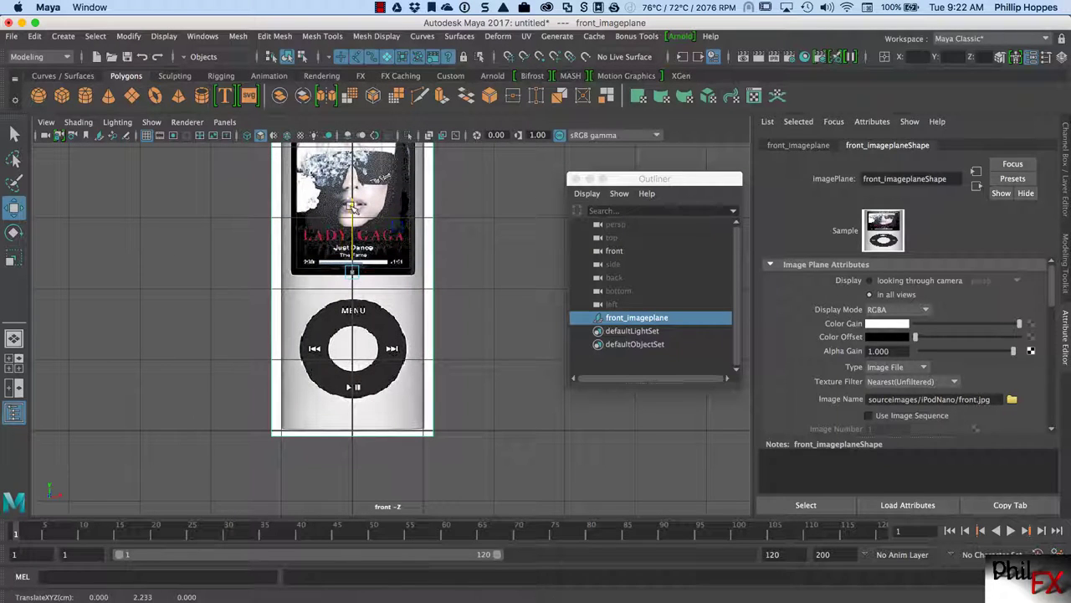
pyautogui.moveTo(352, 208); pyautogui.dragTo(353, 208)
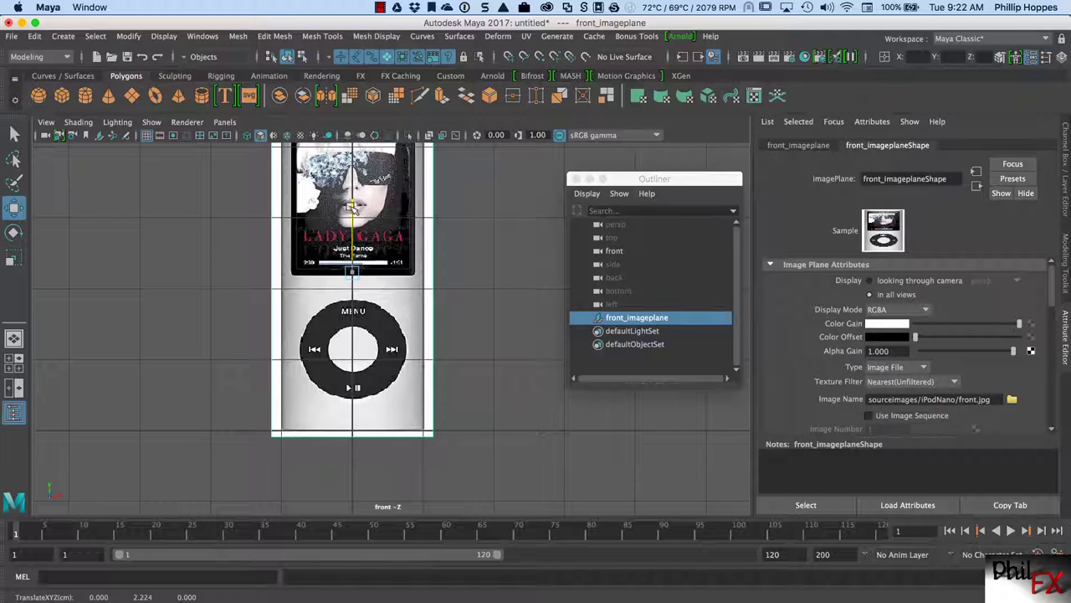
pyautogui.moveTo(353, 207); pyautogui.dragTo(353, 207)
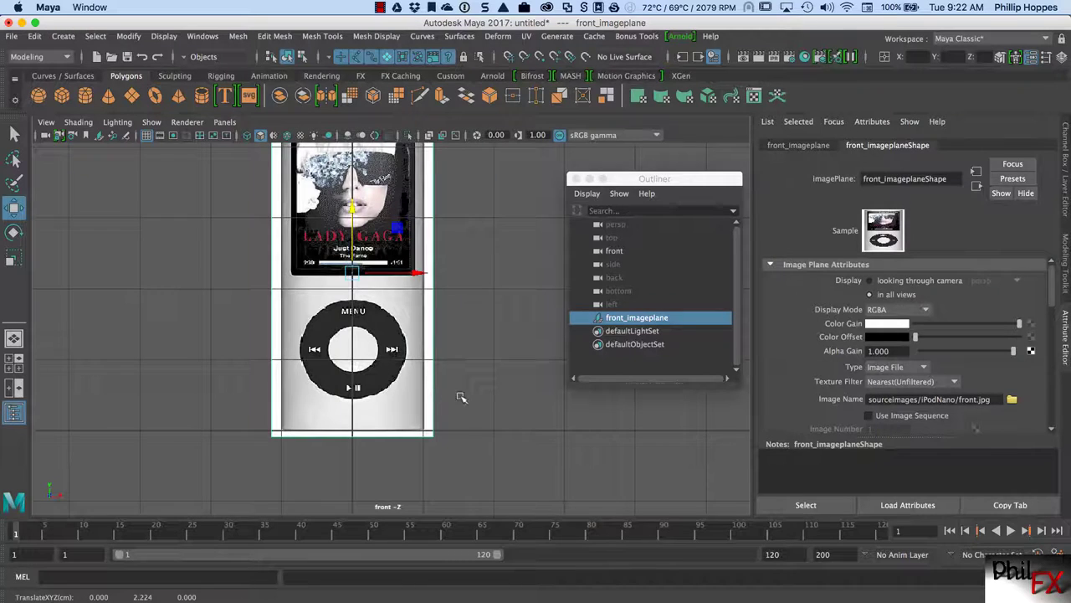
# Check the linear working unit in the Settings category of the Preferences and leave without changing anything.
pyautogui.keyDown('alt'); pyautogui.moveTo(498, 373); pyautogui.dragTo(373, 395, button='right'); pyautogui.keyUp('alt')
pyautogui.keyDown('alt'); pyautogui.moveTo(469, 343); pyautogui.dragTo(342, 355, button='middle'); pyautogui.keyUp('alt')
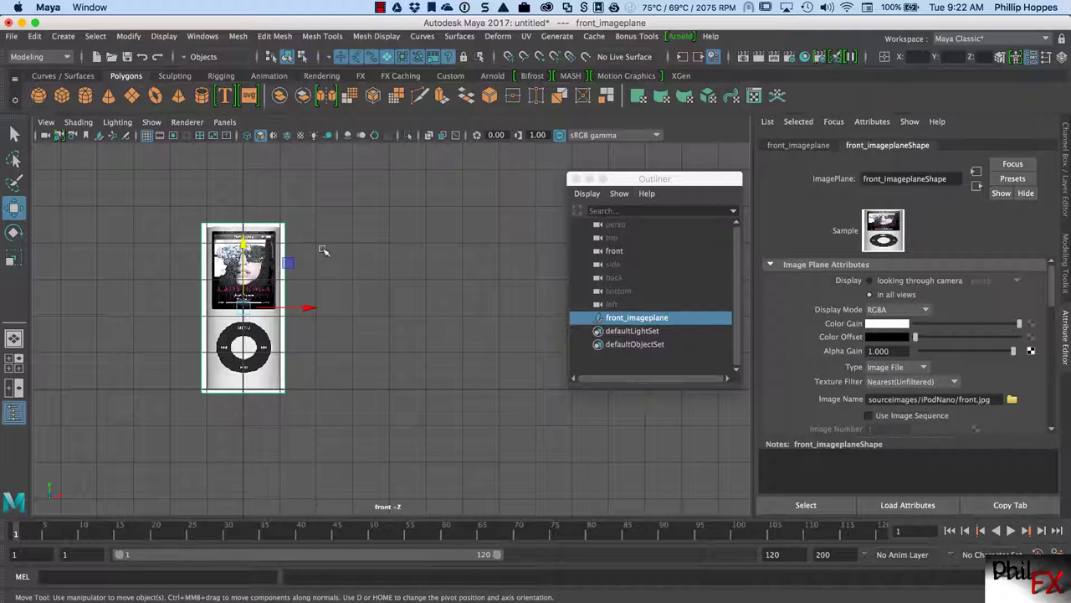
pyautogui.click(203, 36)
pyautogui.moveTo(254, 164)
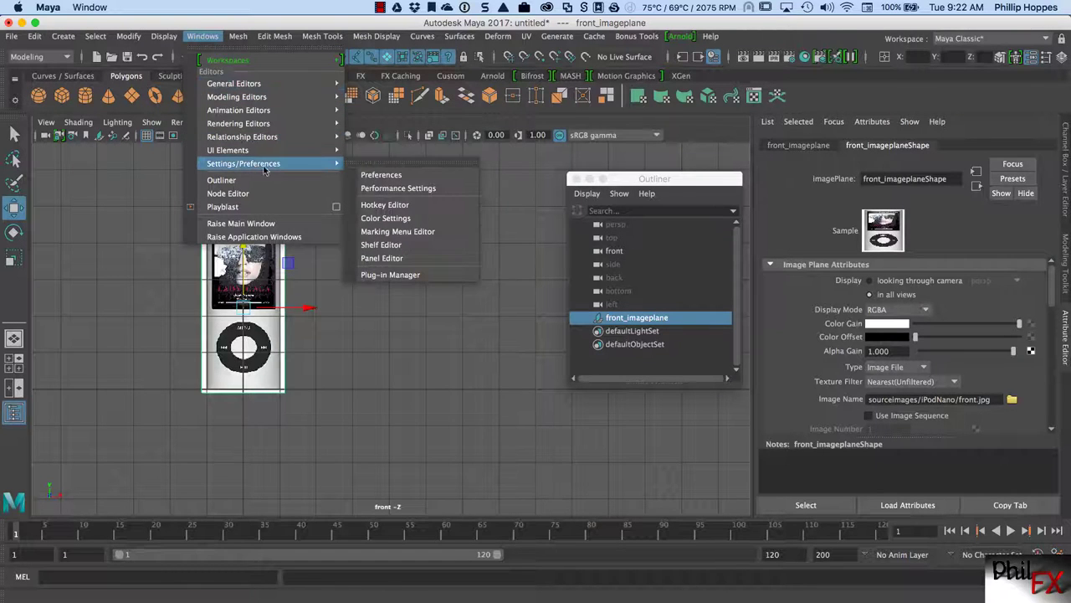
pyautogui.click(372, 177)
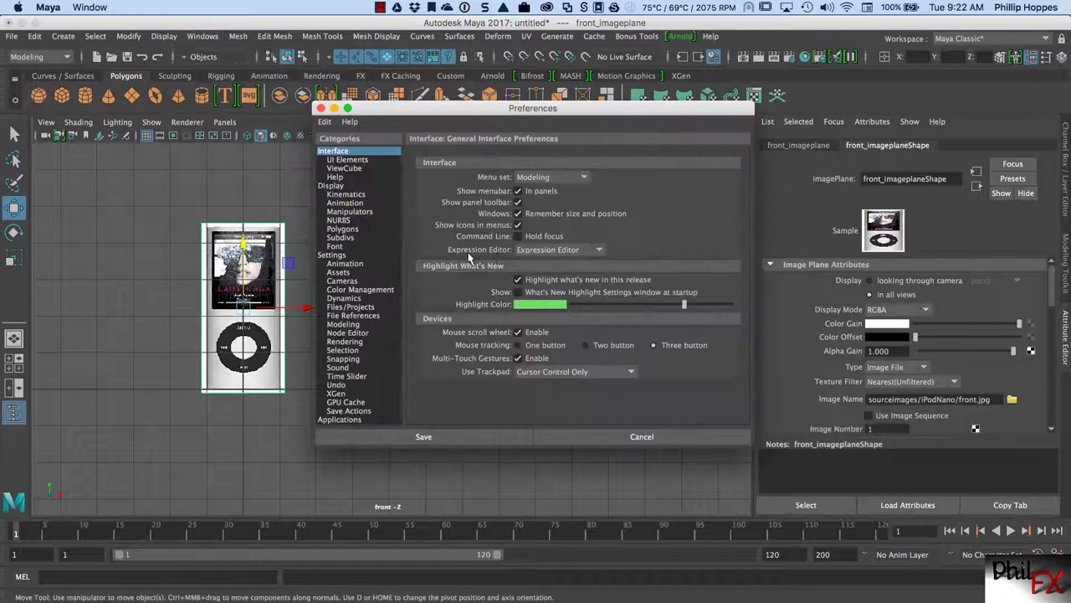
pyautogui.click(338, 255)
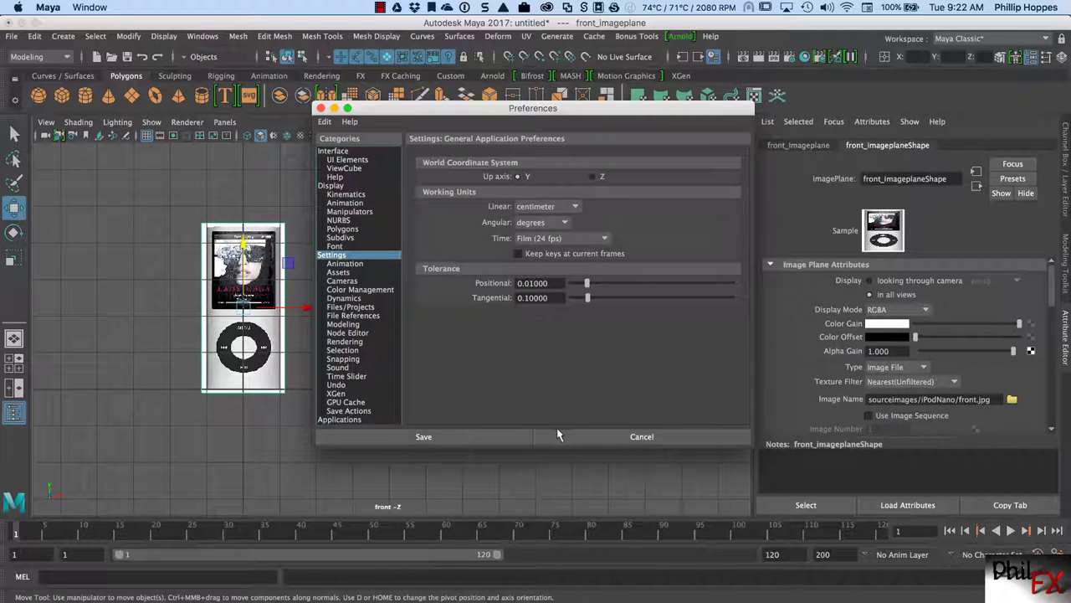
pyautogui.click(642, 436)
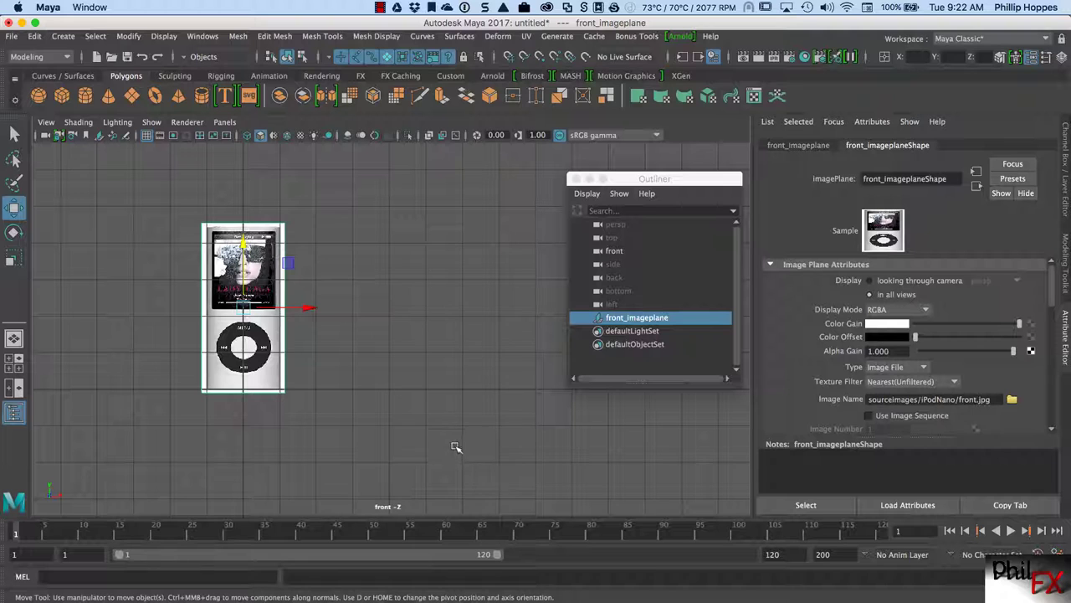
# Switch to Finder, open iPodNanoDimesions.jpg from the ReferenceImages folder, read the 4th generation's dimensions, and put both windows away.
pyautogui.click(657, 593)
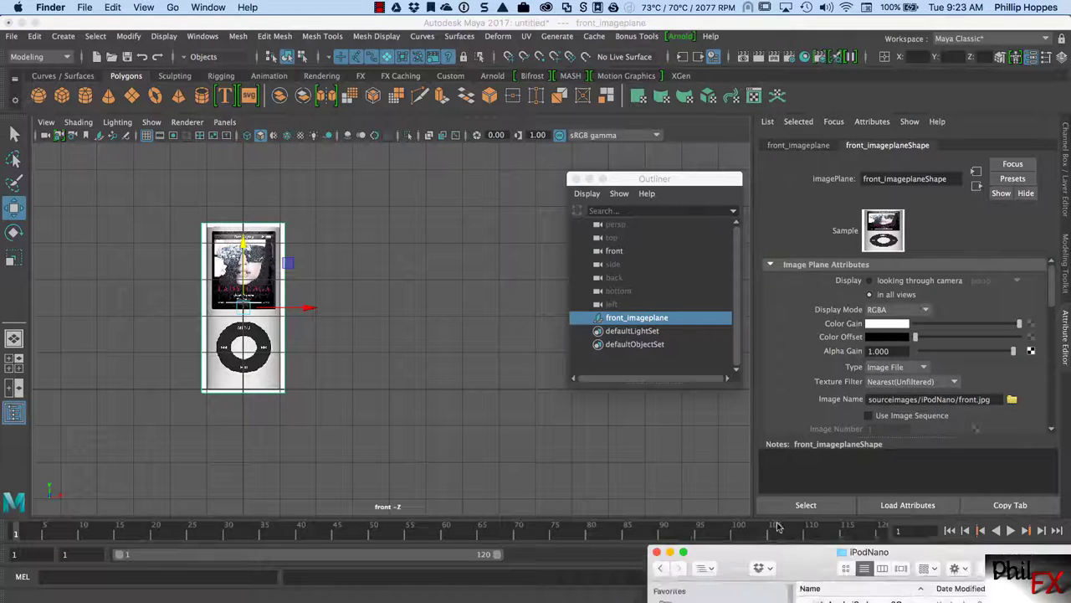
pyautogui.moveTo(436, 192); pyautogui.dragTo(367, 602)
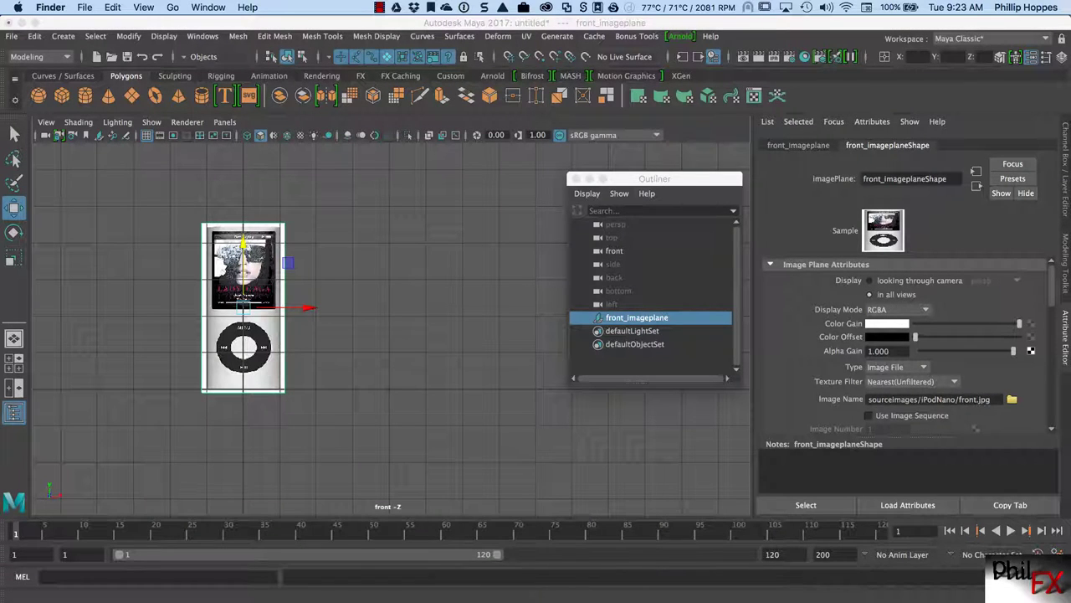
pyautogui.moveTo(694, 599); pyautogui.dragTo(600, 602)
pyautogui.moveTo(528, 599); pyautogui.dragTo(520, 144)
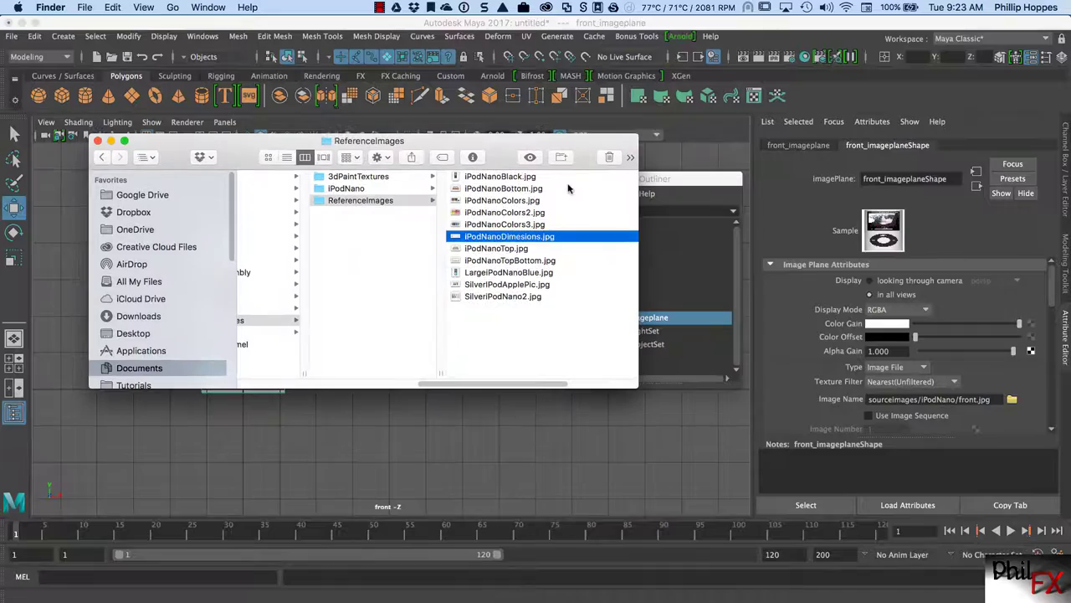
pyautogui.doubleClick(453, 238)
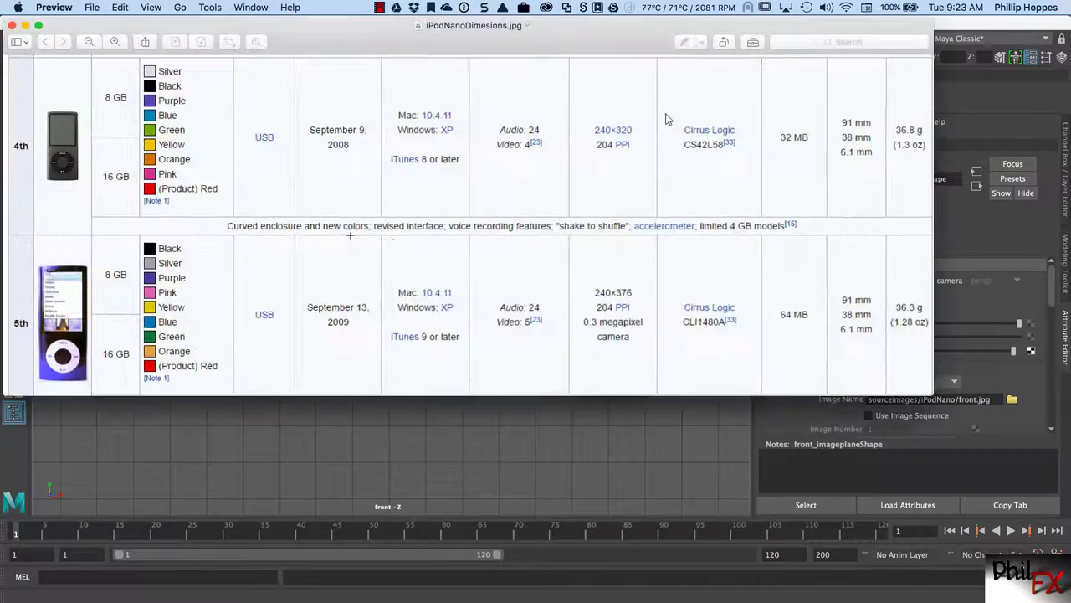
pyautogui.moveTo(380, 38); pyautogui.dragTo(426, 122)
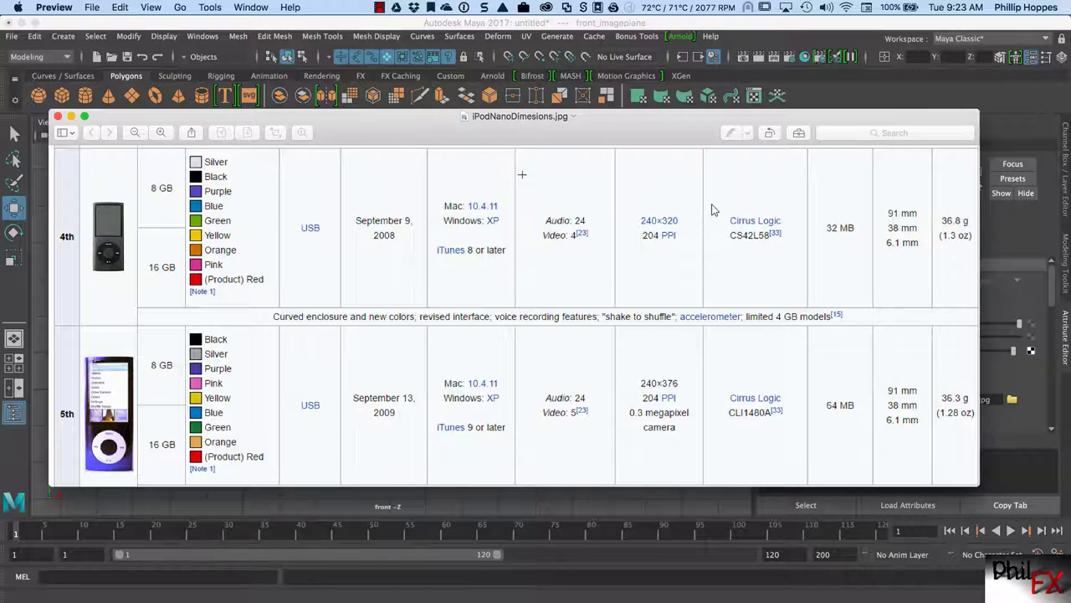
pyautogui.click(70, 116)
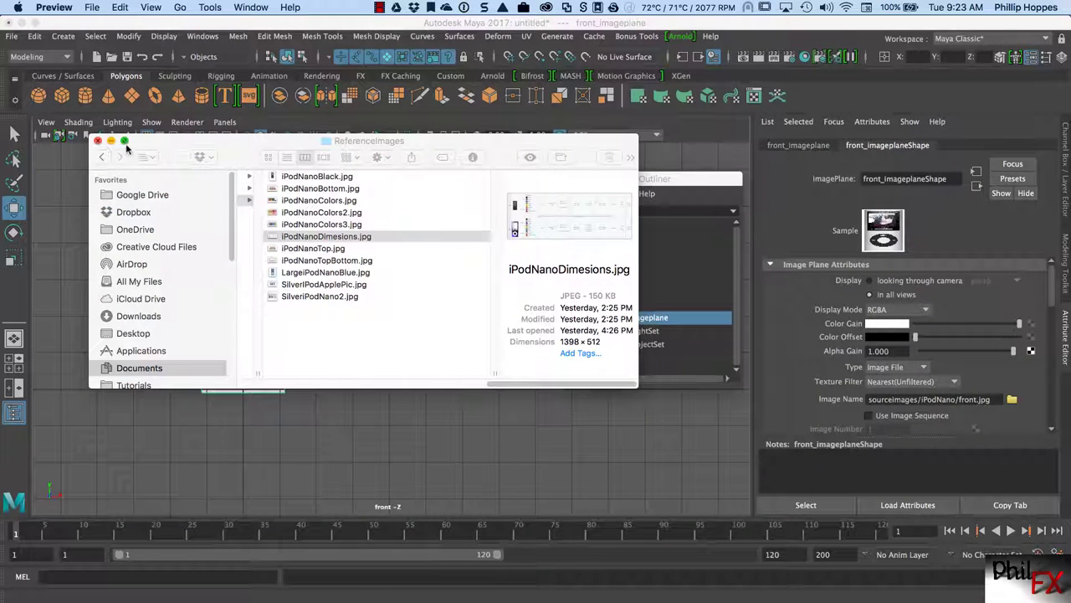
pyautogui.click(98, 140)
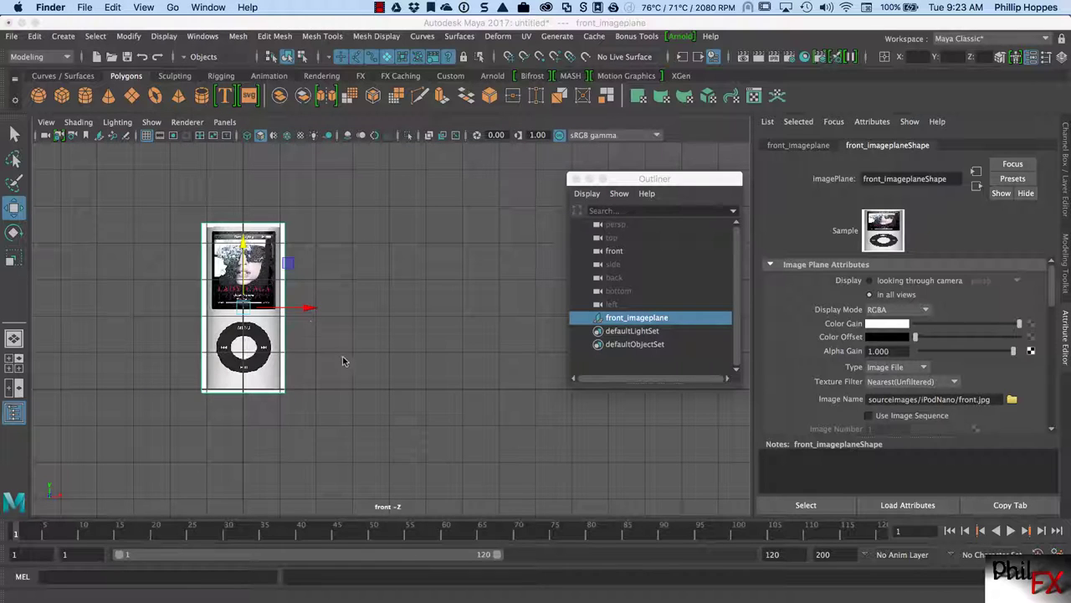
# Create a vertical distance dimension about 9.1 cm tall beside the iPod, starting at the grid's horizontal center line, and enlarge the Outliner.
pyautogui.scroll(-4, 371, 340)
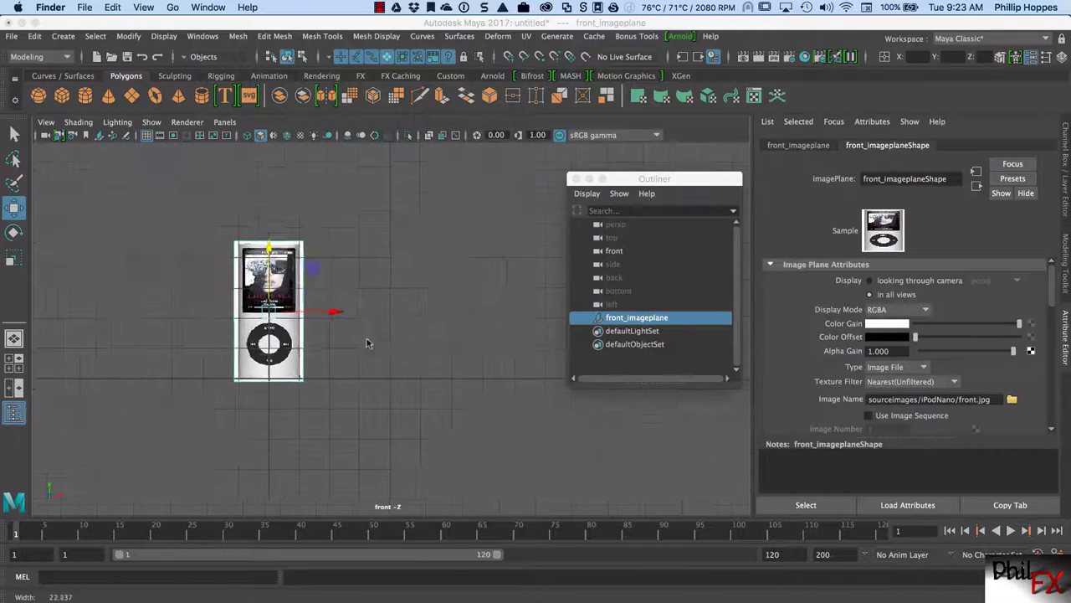
pyautogui.keyDown('alt'); pyautogui.moveTo(390, 327); pyautogui.dragTo(386, 355, button='middle'); pyautogui.keyUp('alt')
pyautogui.scroll(3, 315, 382)
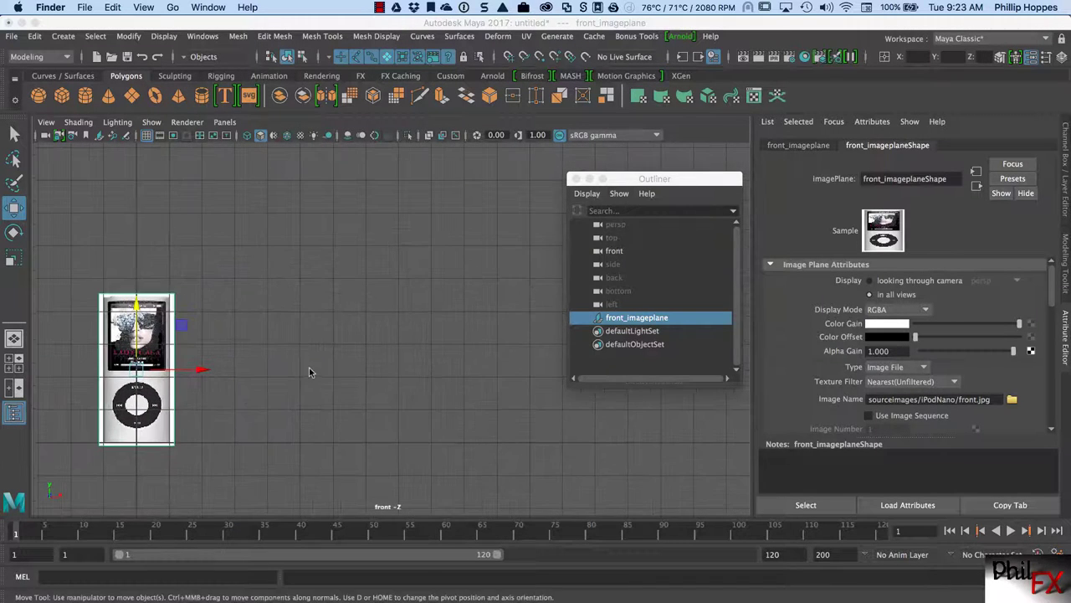
pyautogui.click(64, 36)
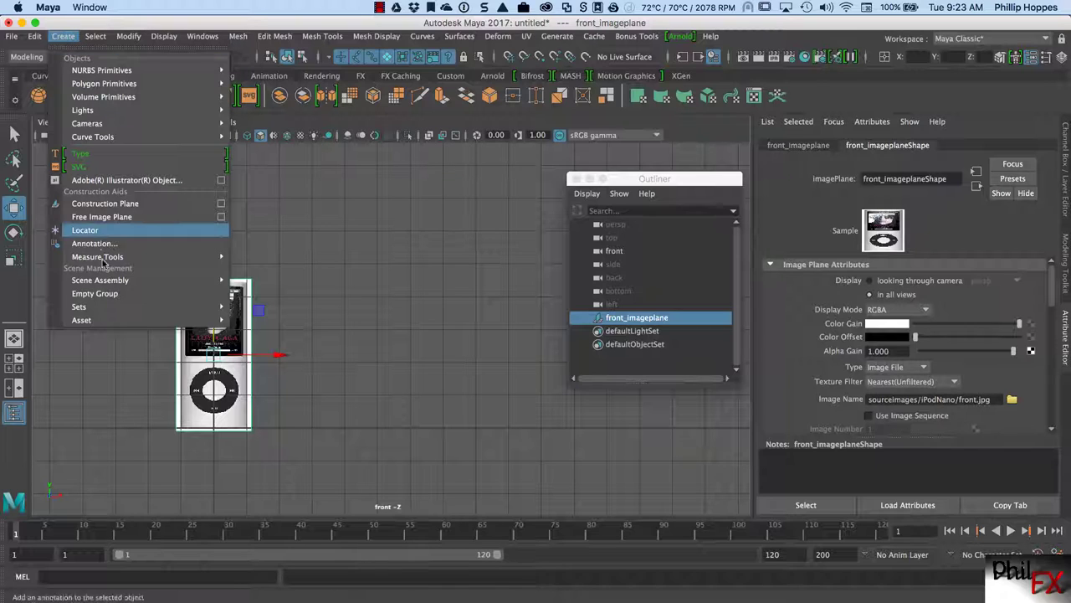
pyautogui.moveTo(219, 257)
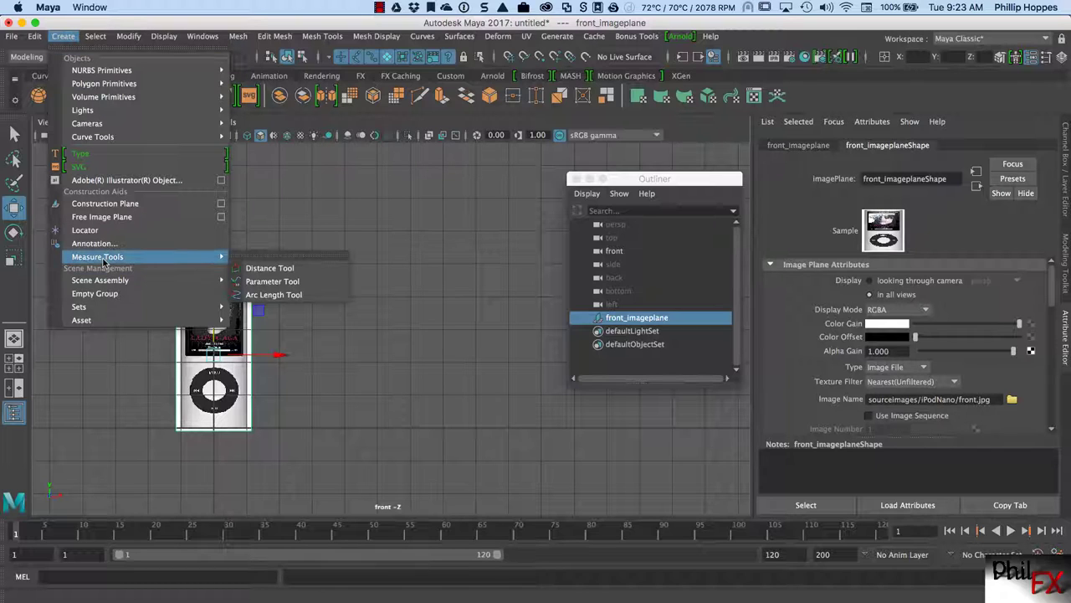
pyautogui.click(274, 269)
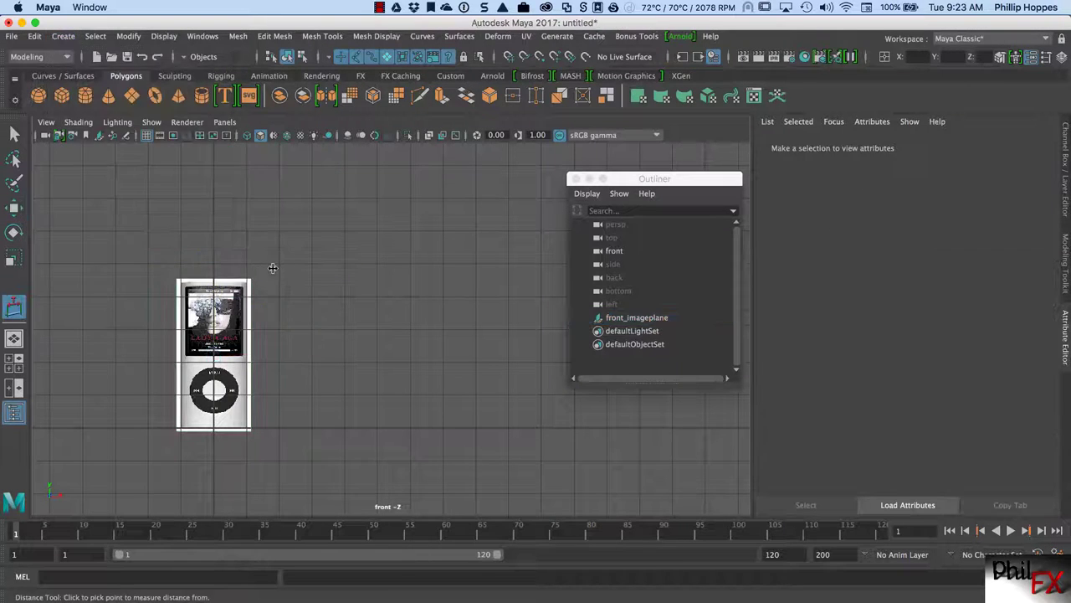
pyautogui.click(278, 429)
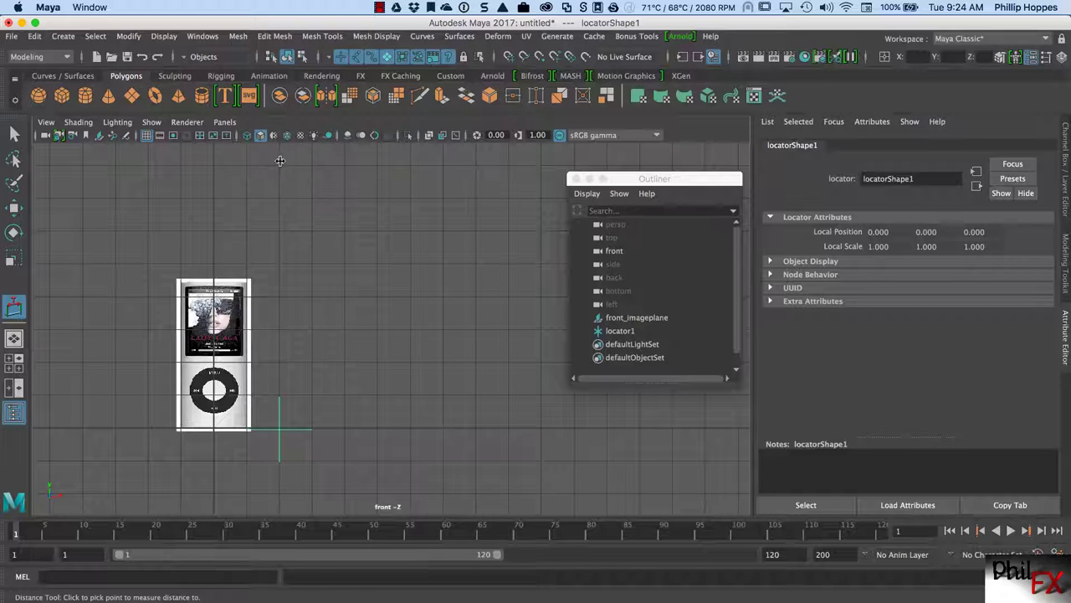
pyautogui.keyDown('alt'); pyautogui.moveTo(346, 231); pyautogui.dragTo(349, 297, button='middle'); pyautogui.keyUp('alt')
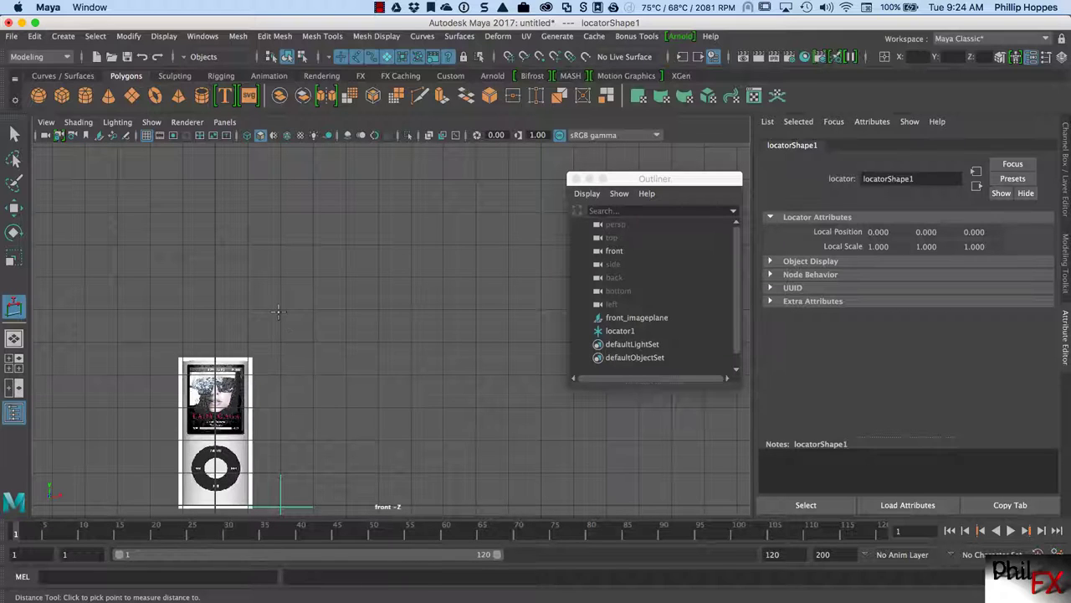
pyautogui.click(280, 209)
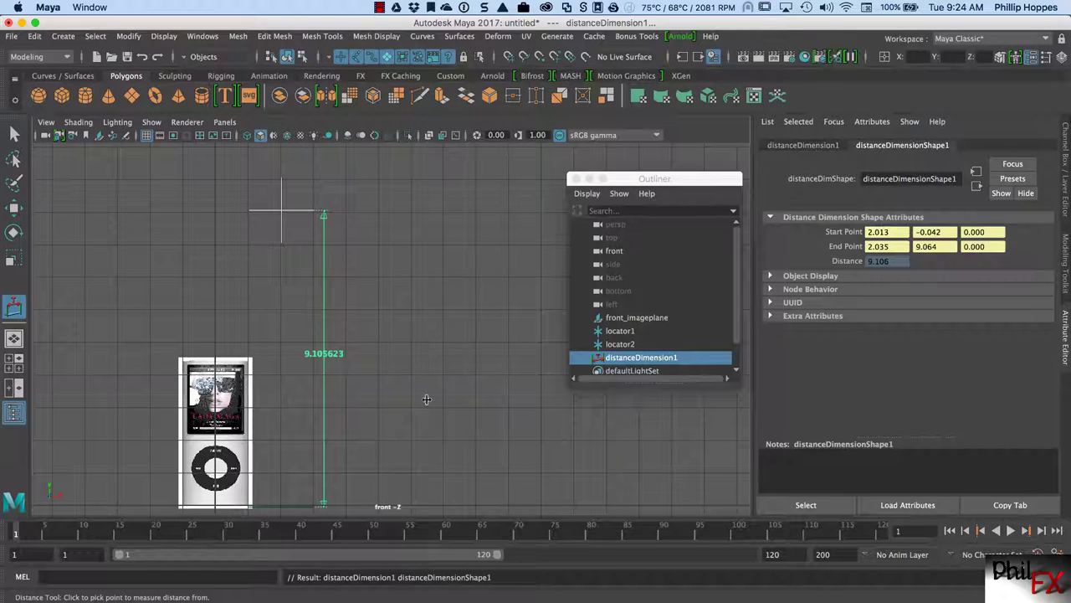
pyautogui.keyDown('alt'); pyautogui.moveTo(452, 413); pyautogui.dragTo(415, 409, button='middle'); pyautogui.keyUp('alt')
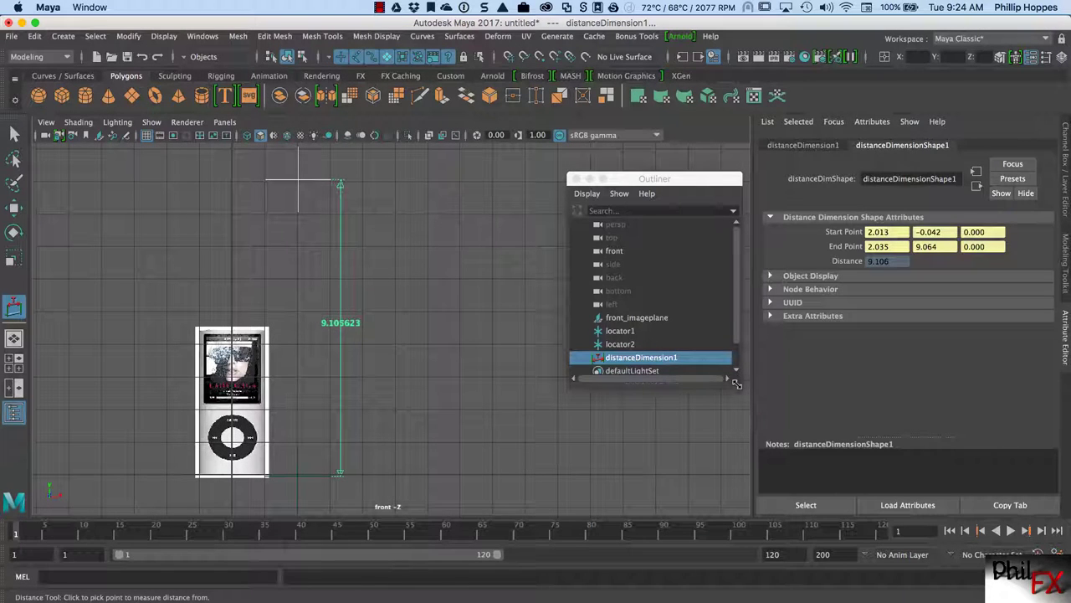
pyautogui.moveTo(737, 384); pyautogui.dragTo(739, 425)
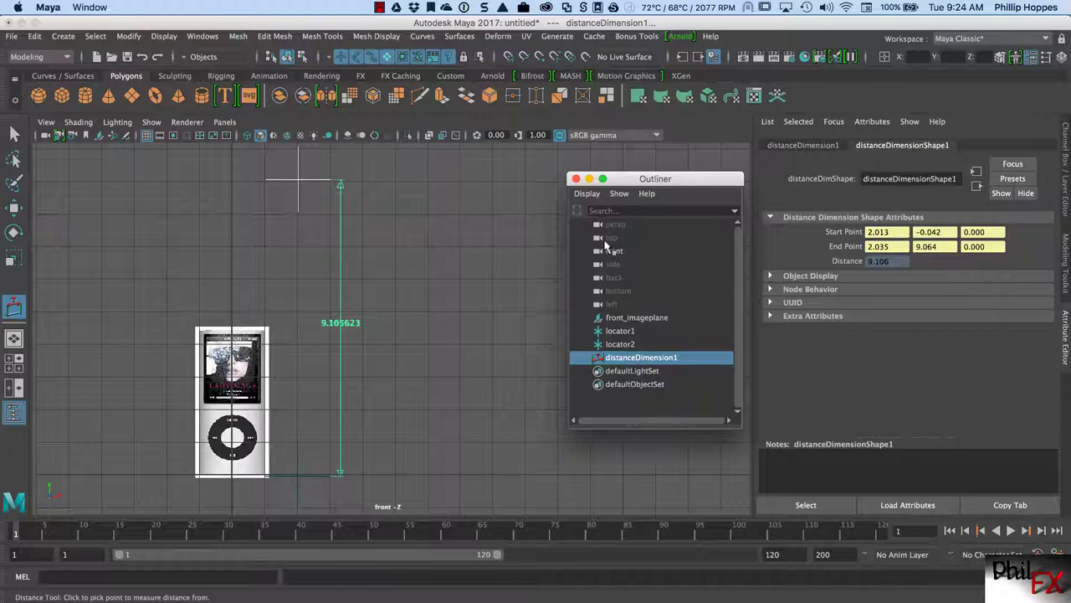
# Turn on grid snapping and move locator1, the dimension's lower end, to X 2.000, Y 0.000 on the grid's horizontal center line.
pyautogui.click(623, 333)
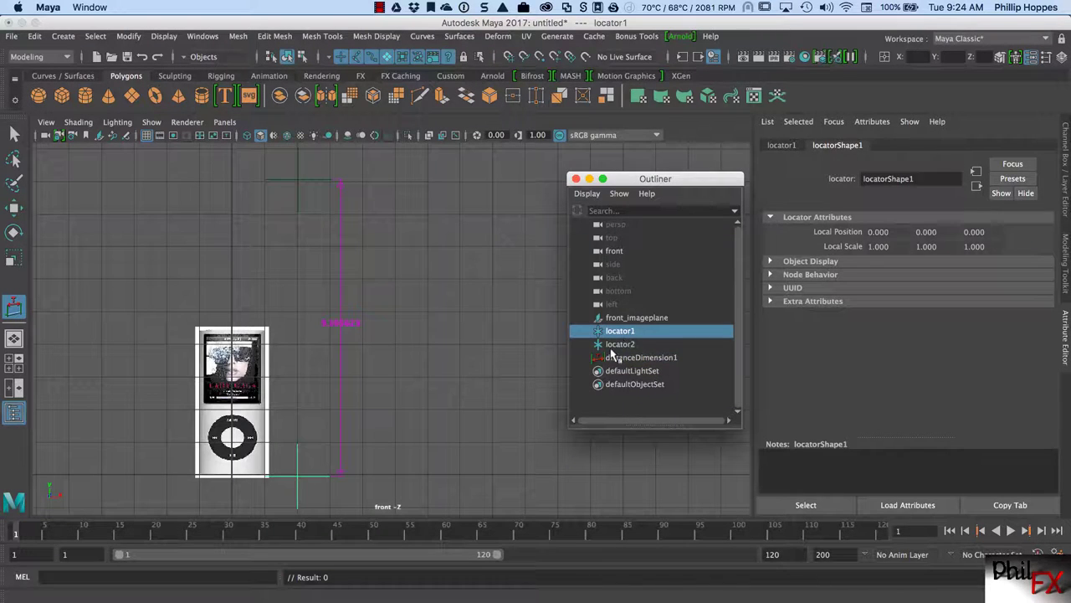
pyautogui.click(619, 345)
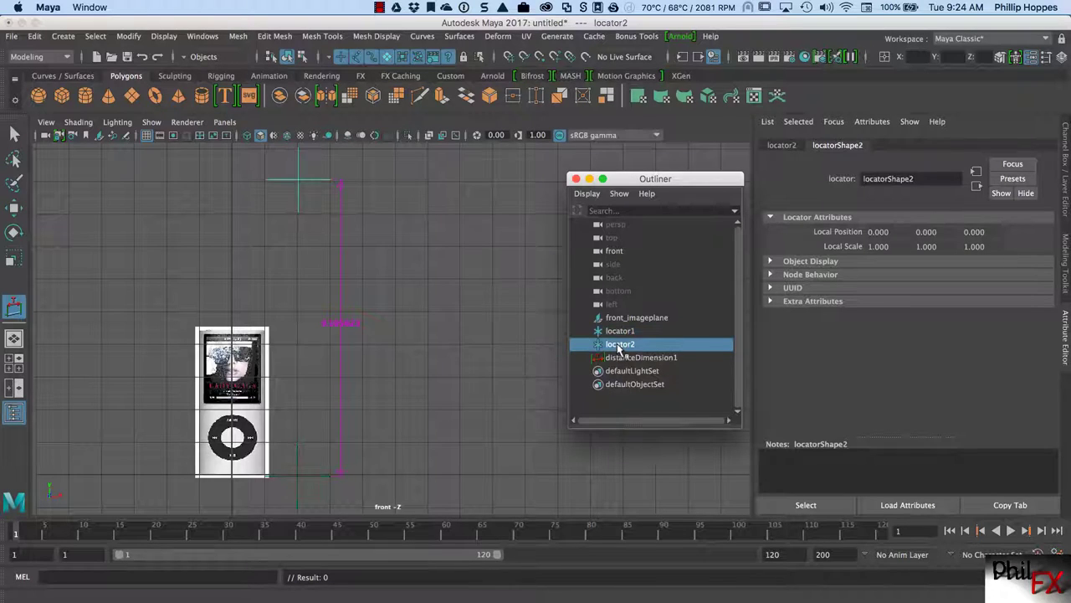
pyautogui.click(632, 360)
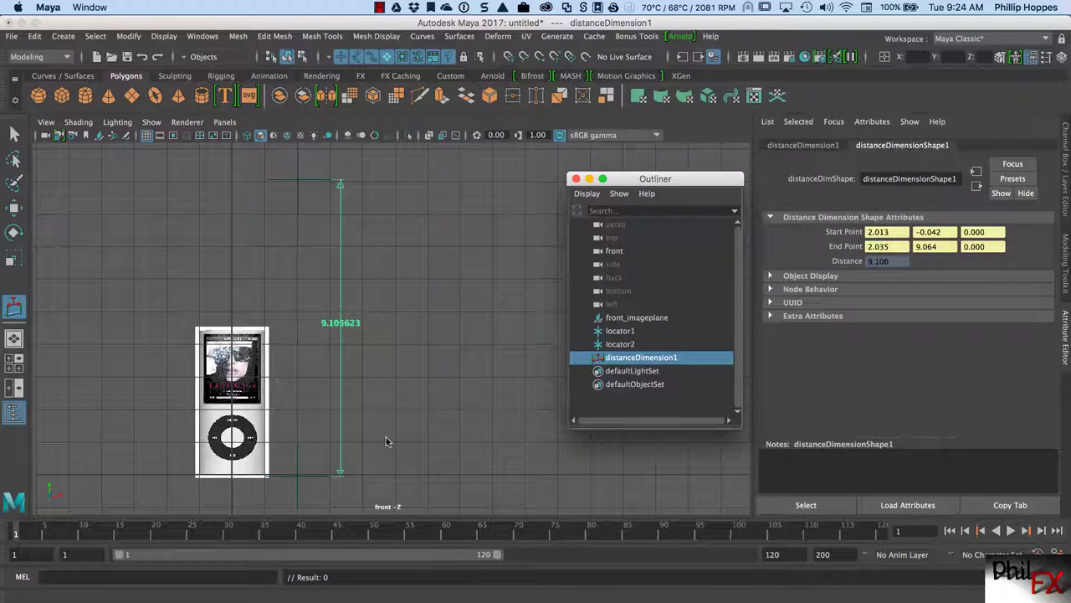
pyautogui.click(617, 333)
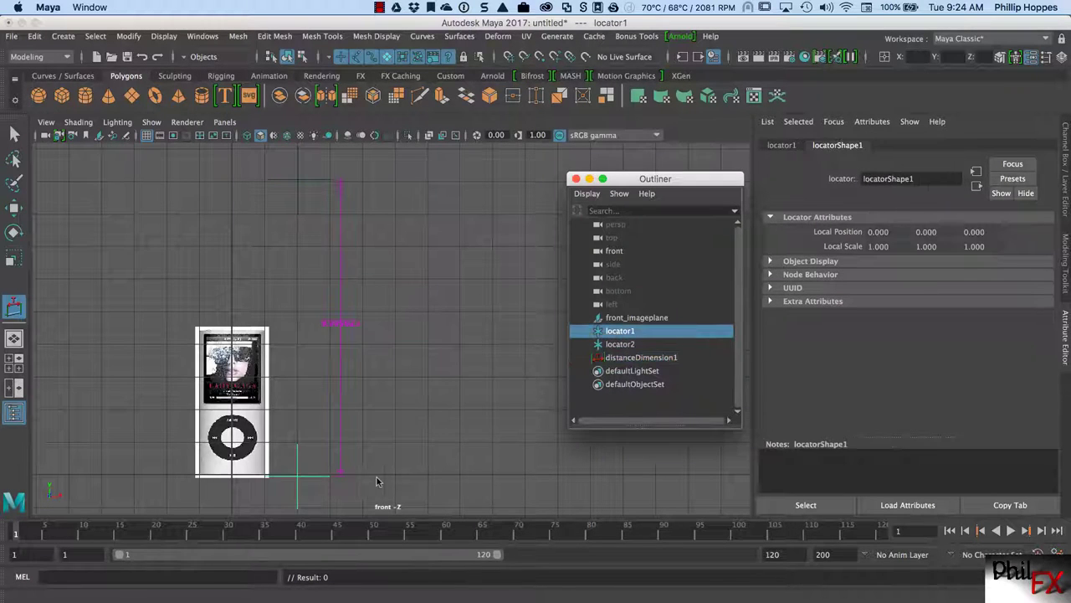
pyautogui.keyDown('alt'); pyautogui.moveTo(334, 488); pyautogui.dragTo(257, 455, button='right'); pyautogui.keyUp('alt')
pyautogui.scroll(5, 315, 447)
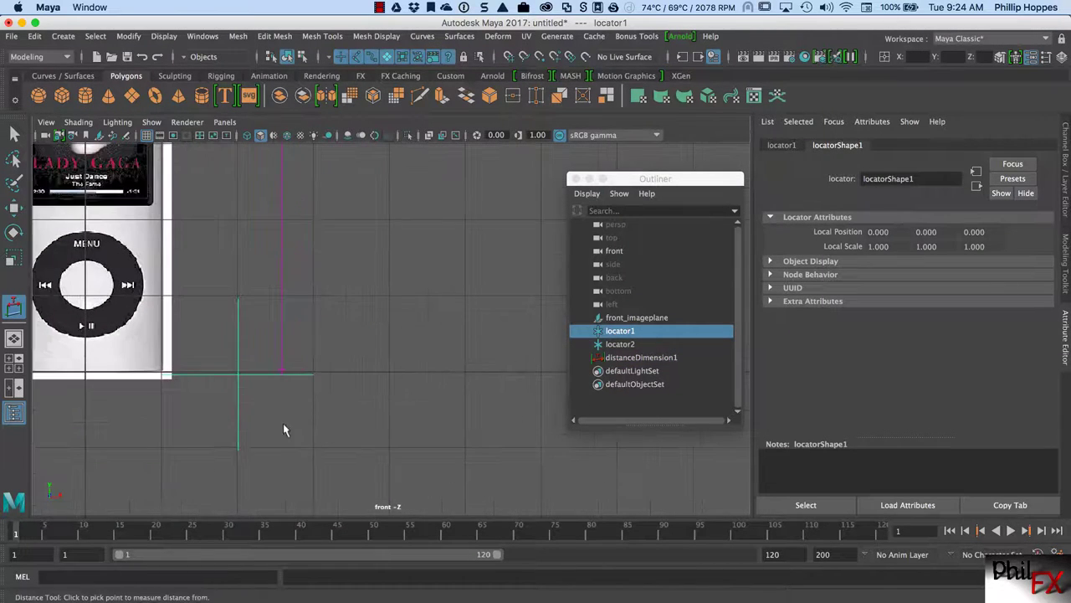
pyautogui.scroll(1, 428, 430)
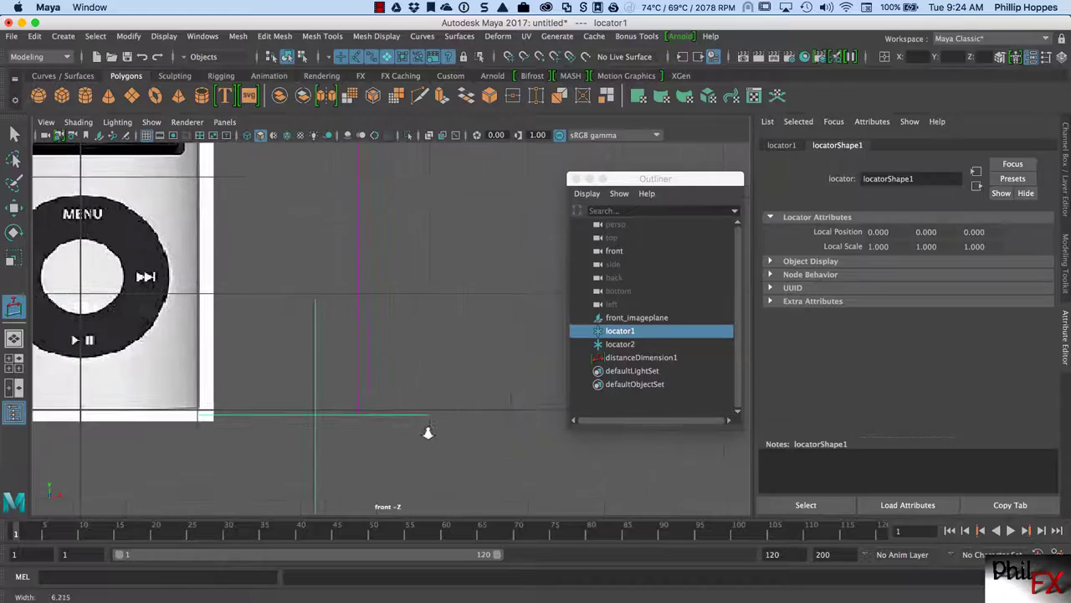
pyautogui.click(509, 57)
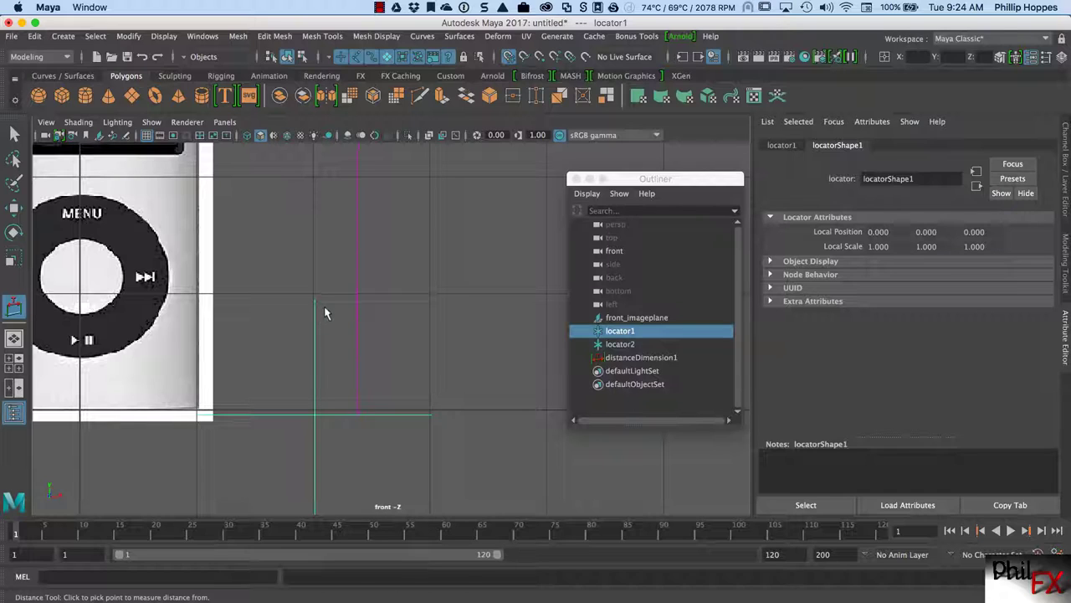
pyautogui.press('w')
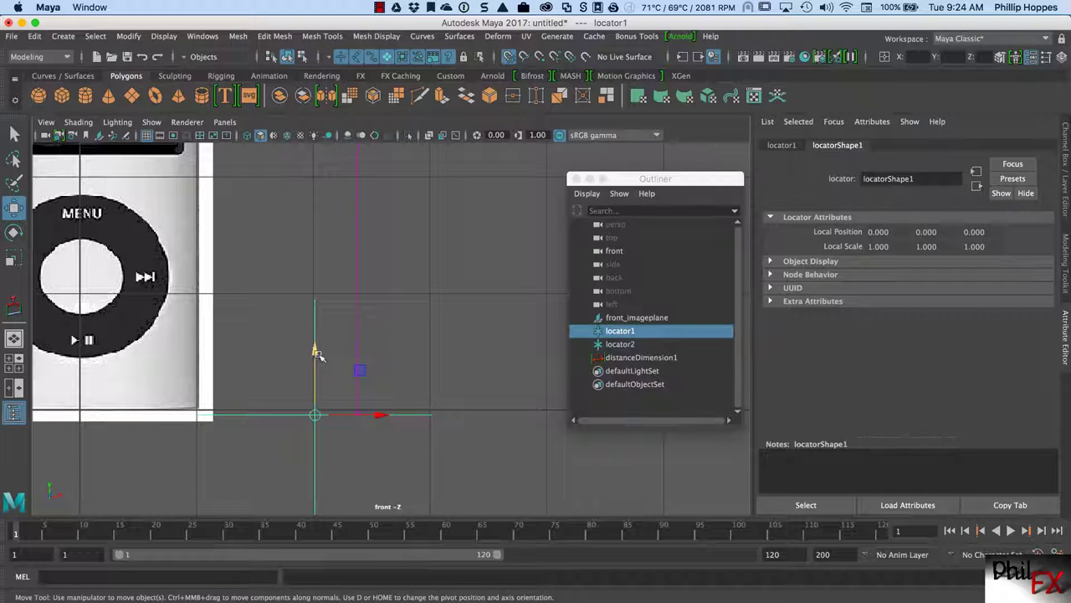
pyautogui.moveTo(314, 350); pyautogui.dragTo(313, 399)
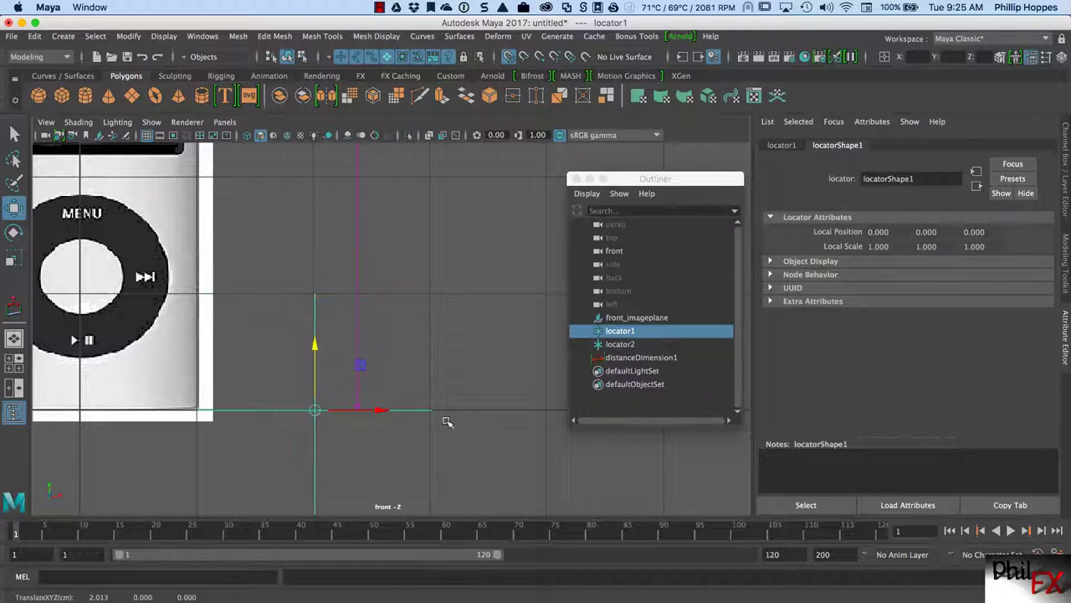
pyautogui.moveTo(383, 411); pyautogui.dragTo(318, 419)
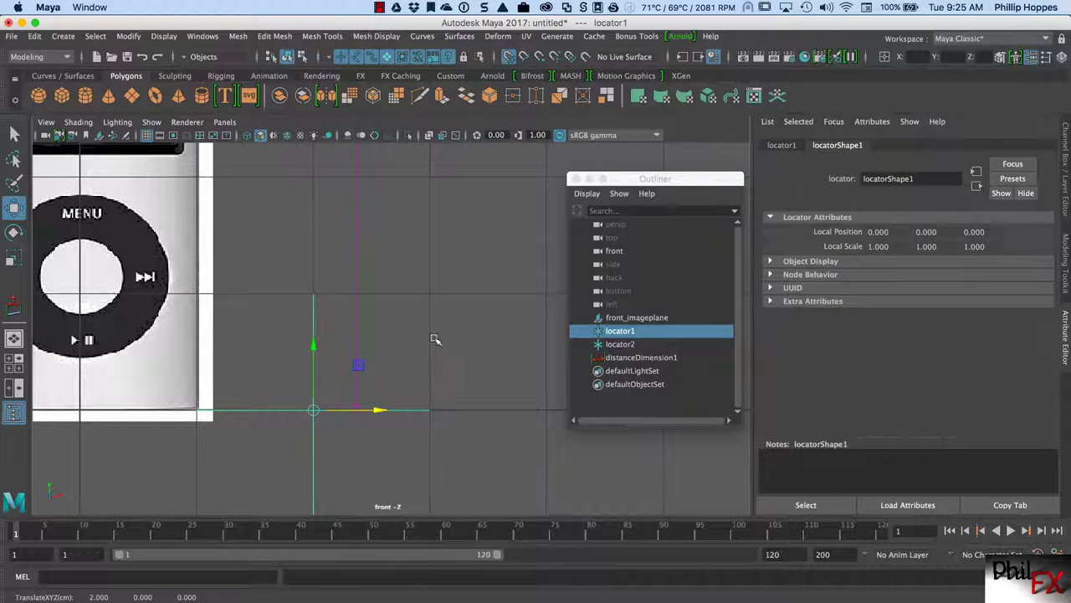
# Snap locator2, the dimension's upper end, to the vertical grid line at X 2.000 so the measurement is straight.
pyautogui.scroll(-4, 430, 301)
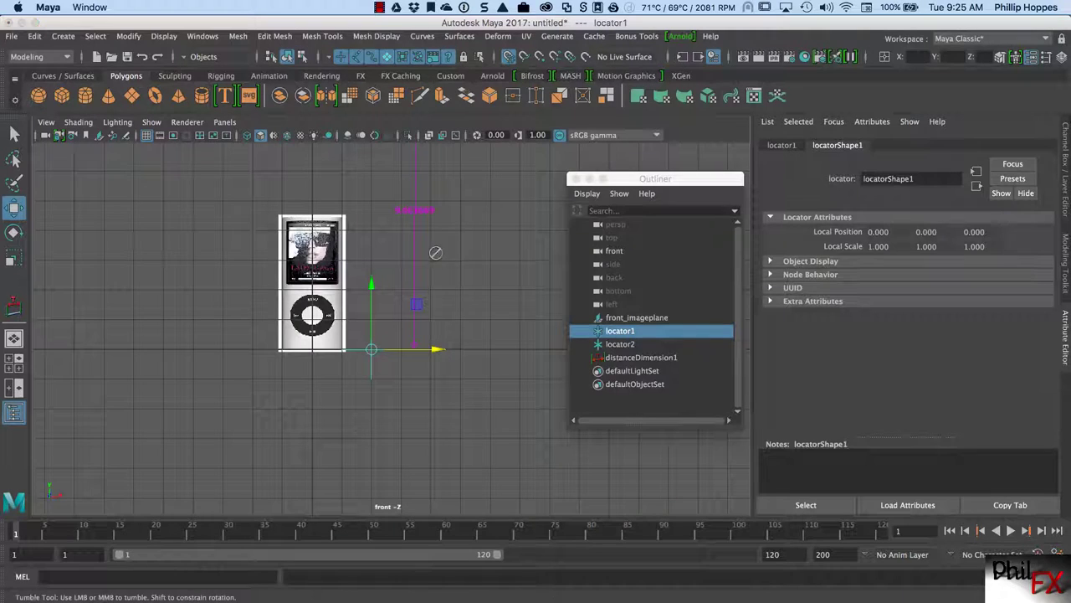
pyautogui.keyDown('alt'); pyautogui.moveTo(430, 253); pyautogui.dragTo(450, 272); pyautogui.keyUp('alt')
pyautogui.keyDown('alt'); pyautogui.moveTo(452, 254); pyautogui.dragTo(411, 429, button='middle'); pyautogui.keyUp('alt')
pyautogui.keyDown('alt'); pyautogui.moveTo(405, 274); pyautogui.dragTo(390, 342, button='middle'); pyautogui.keyUp('alt')
pyautogui.scroll(10, 421, 335)
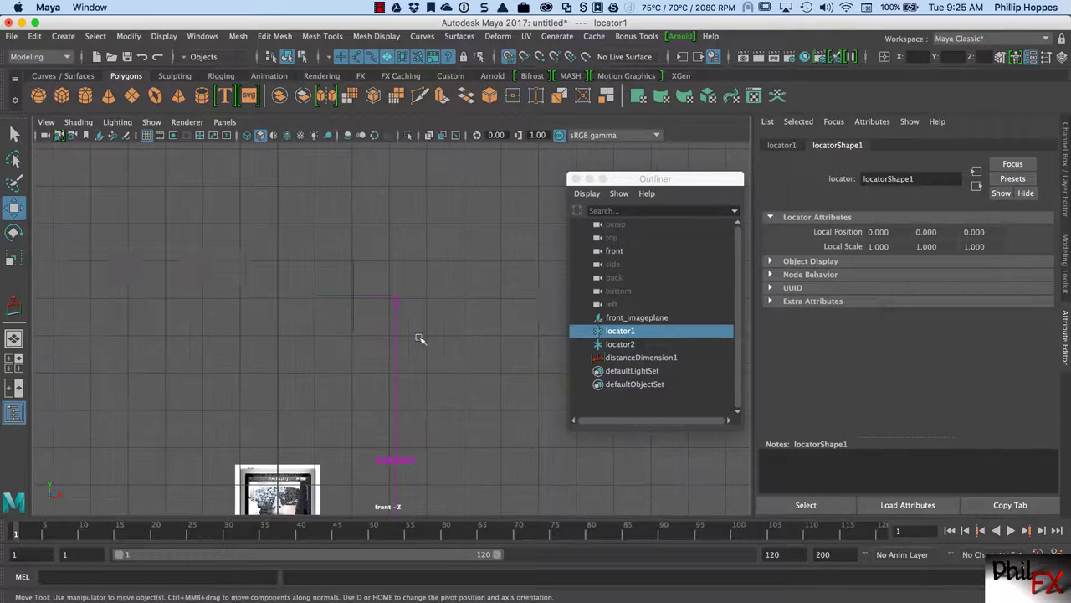
pyautogui.scroll(3, 380, 344)
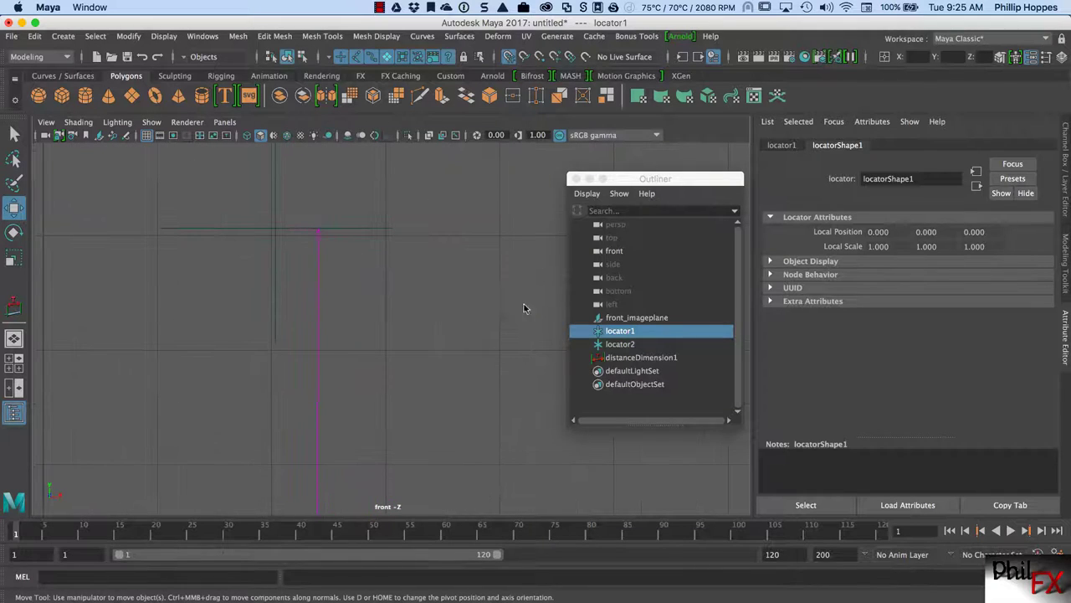
pyautogui.click(618, 344)
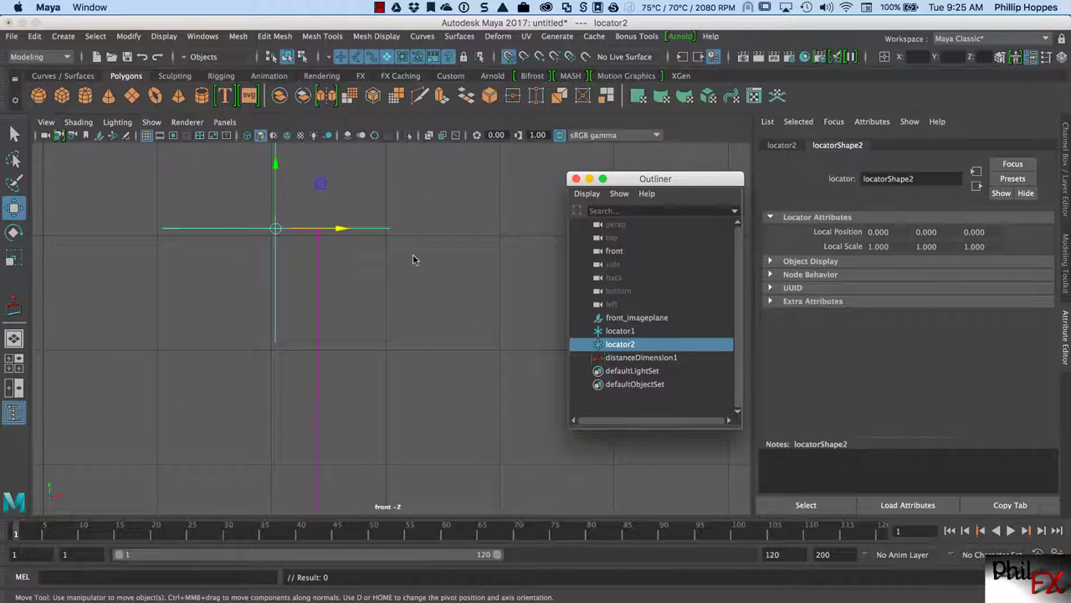
pyautogui.moveTo(339, 232); pyautogui.dragTo(305, 231)
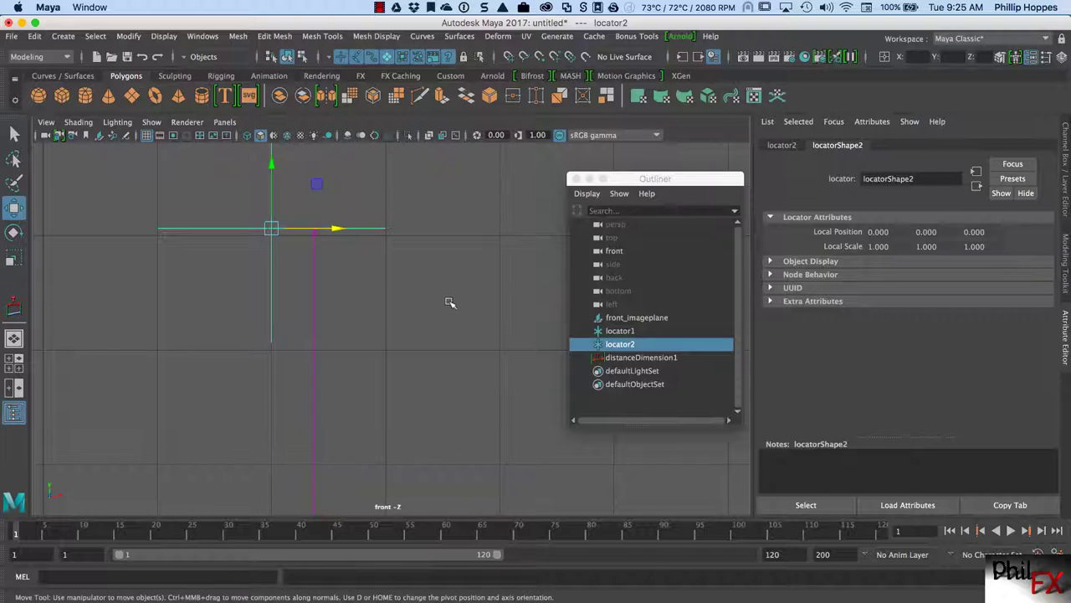
# Raise locator2 slightly to about 9.113 cm in Y.
pyautogui.scroll(-5, 435, 310)
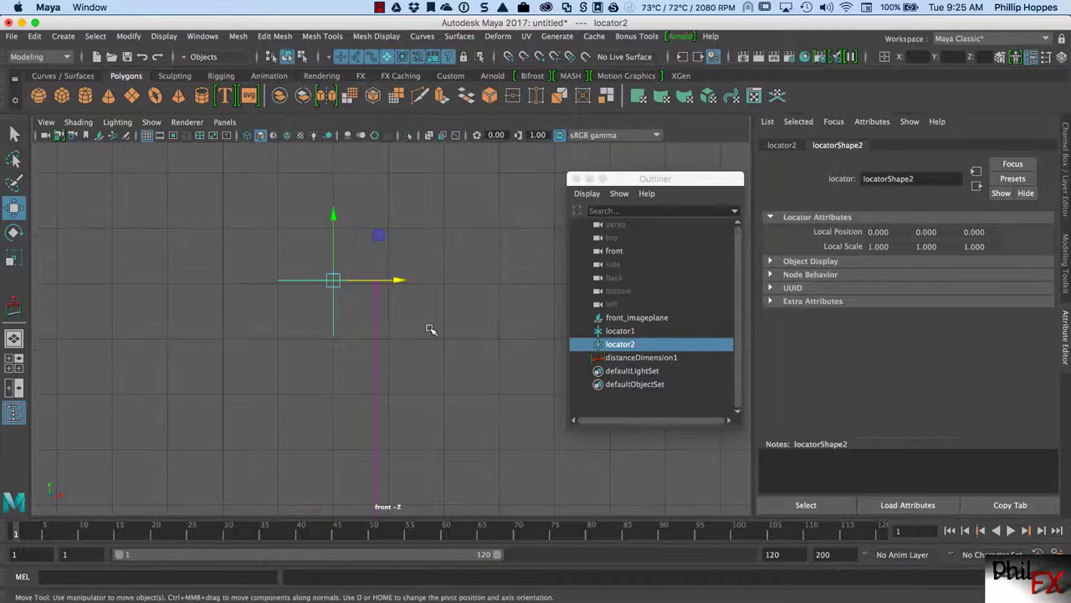
pyautogui.scroll(2, 394, 315)
pyautogui.scroll(-2, 377, 299)
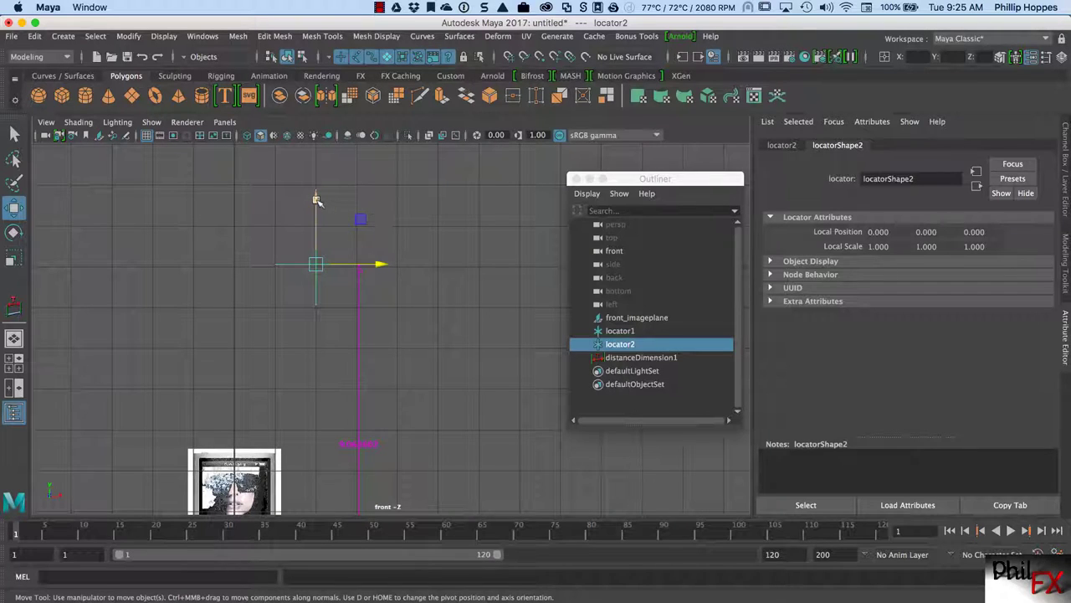
pyautogui.moveTo(317, 199); pyautogui.dragTo(317, 200)
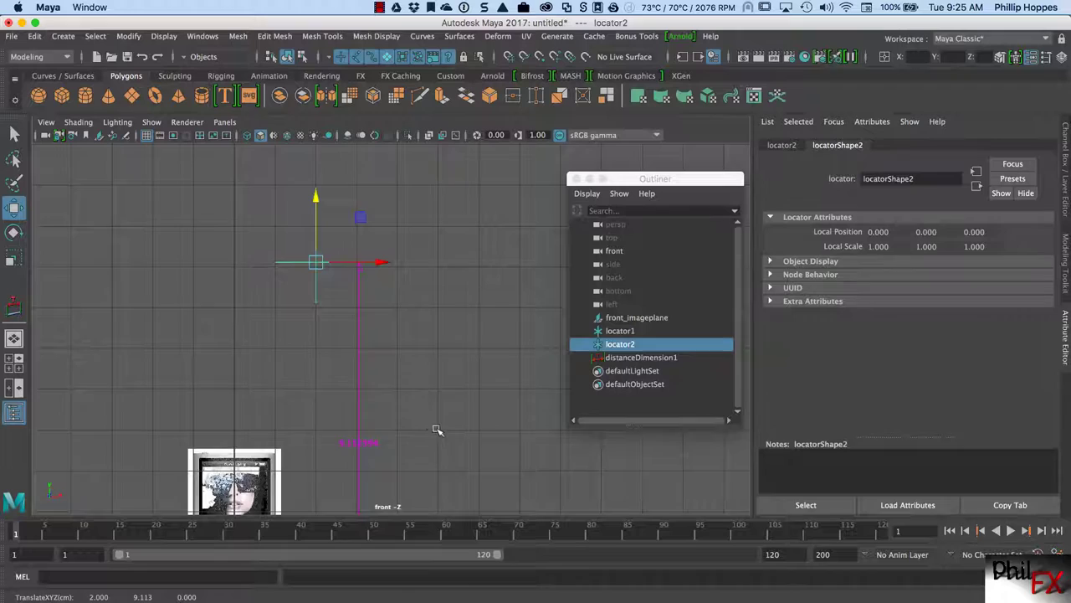
# Enlarge front_imageplane to a height of 7.040 with the picture aspect ratio maintained and raise it beside the distance dimension.
pyautogui.keyDown('alt'); pyautogui.moveTo(466, 393); pyautogui.dragTo(478, 354, button='middle'); pyautogui.keyUp('alt')
pyautogui.scroll(2, 478, 376)
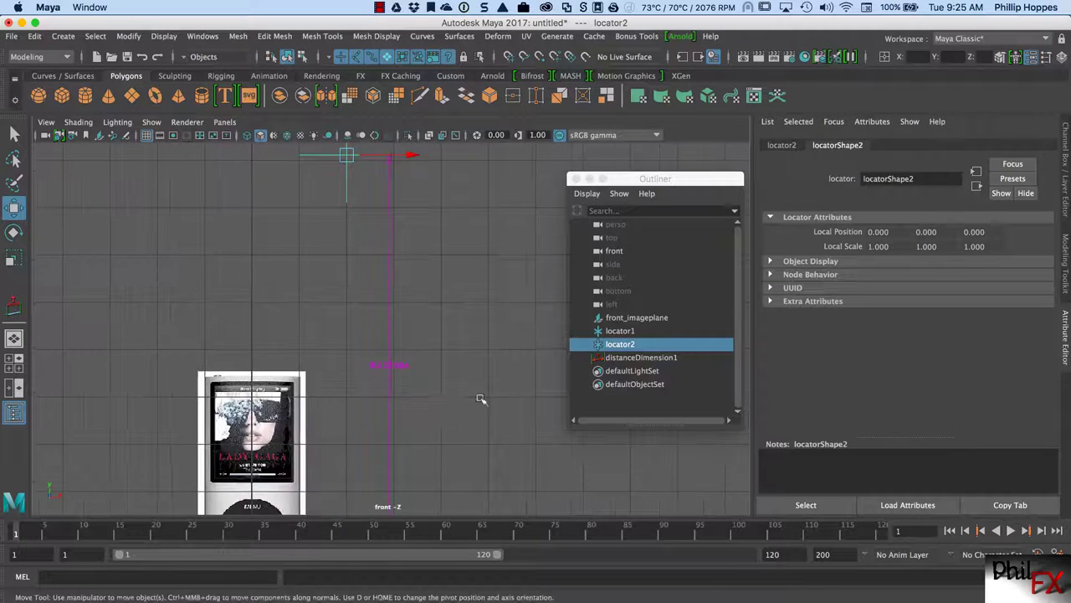
pyautogui.keyDown('alt'); pyautogui.moveTo(481, 399); pyautogui.dragTo(441, 393, button='right'); pyautogui.keyUp('alt')
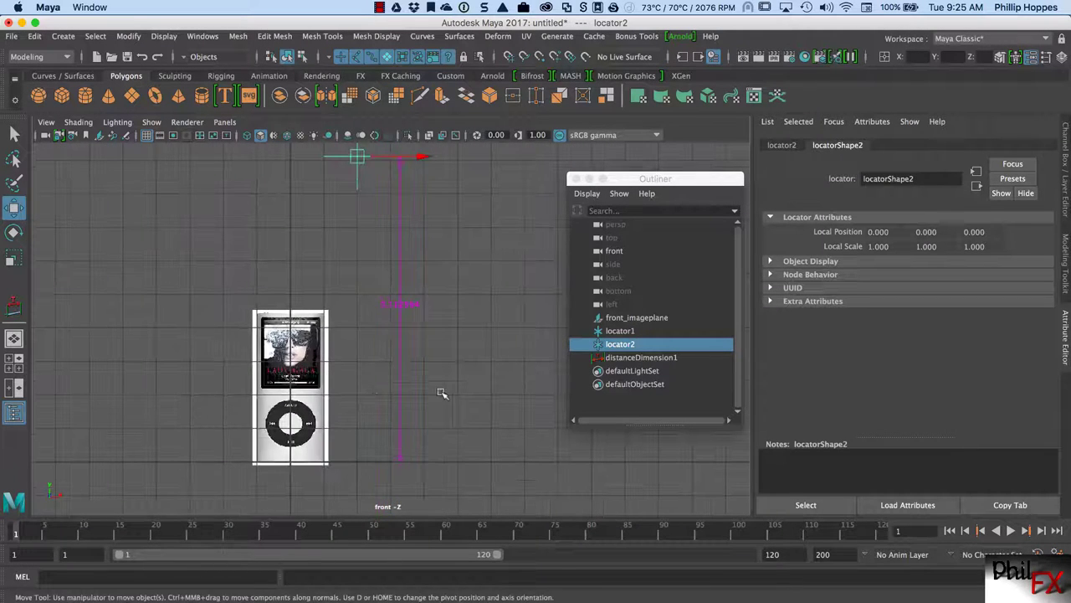
pyautogui.keyDown('alt'); pyautogui.moveTo(441, 376); pyautogui.dragTo(430, 399, button='middle'); pyautogui.keyUp('alt')
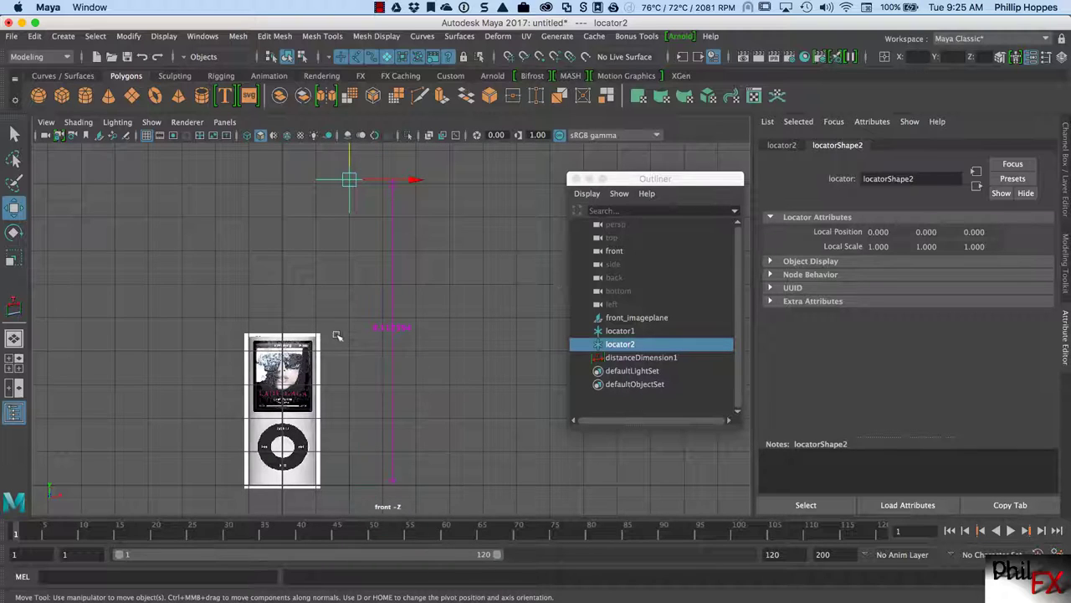
pyautogui.moveTo(335, 332); pyautogui.dragTo(302, 358)
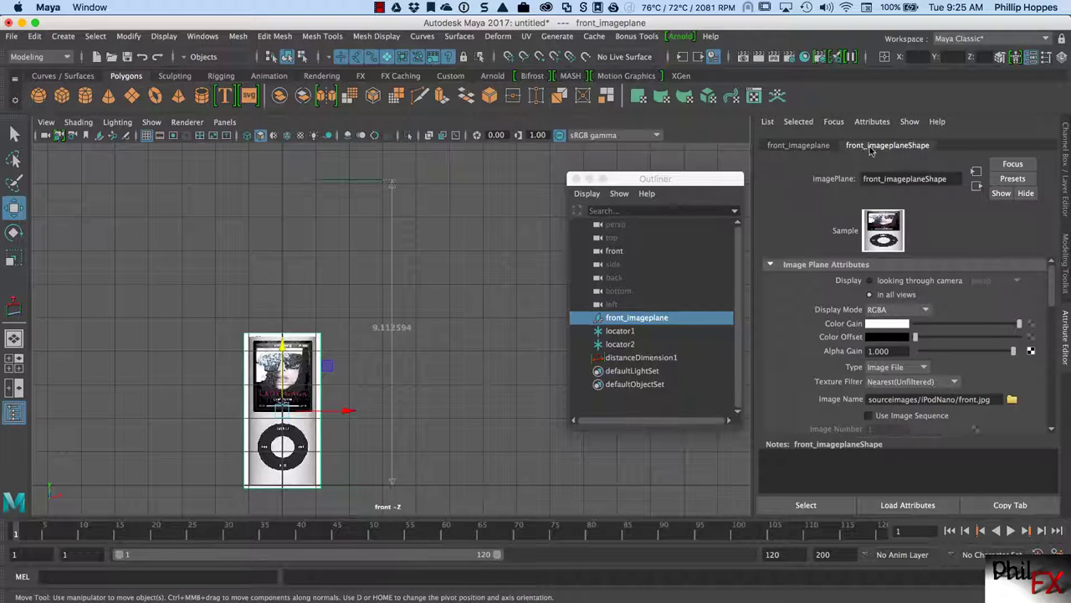
pyautogui.moveTo(1050, 284); pyautogui.dragTo(1046, 387)
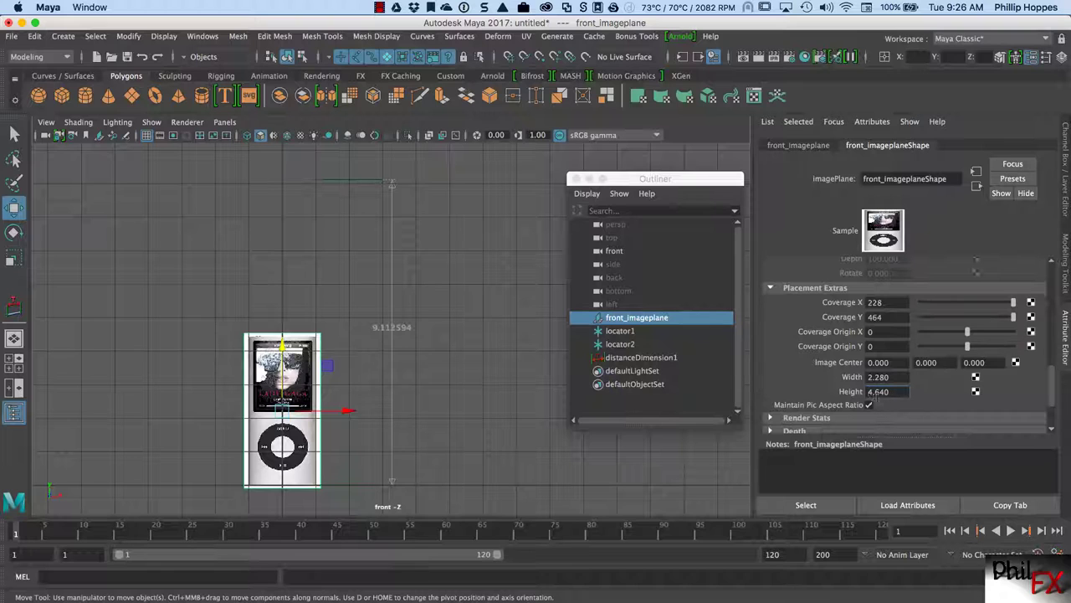
pyautogui.moveTo(868, 391)
pyautogui.keyDown('ctrl'); pyautogui.mouseDown()
pyautogui.moveTo(900, 391)
pyautogui.moveTo(875, 391)
pyautogui.moveTo(886, 391)
pyautogui.mouseUp(); pyautogui.keyUp('ctrl')
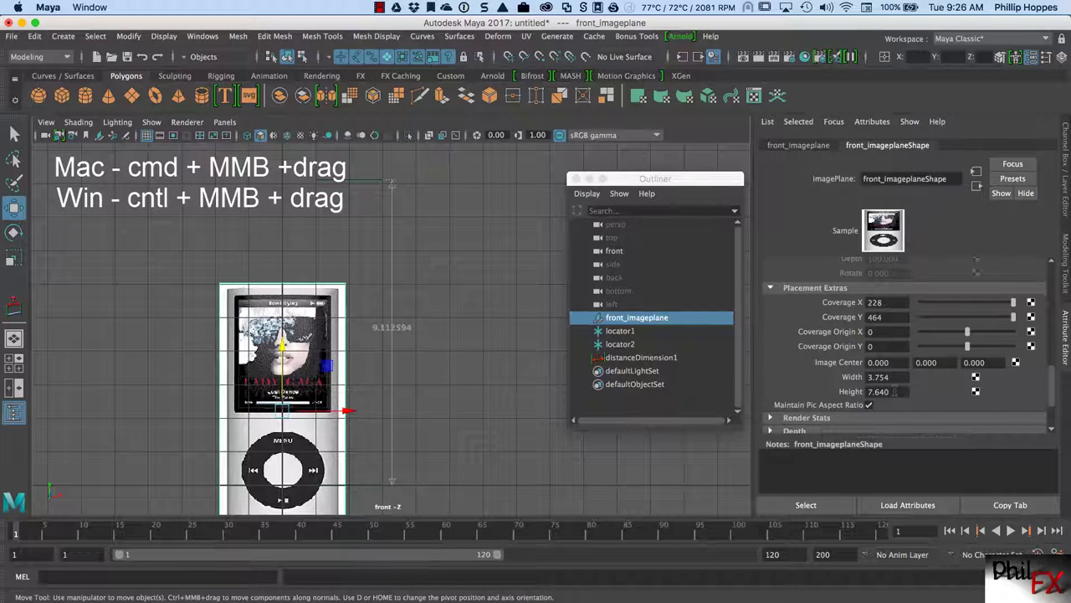
pyautogui.keyDown('super'); pyautogui.moveTo(892, 391); pyautogui.dragTo(879, 391, button='middle'); pyautogui.keyUp('super')
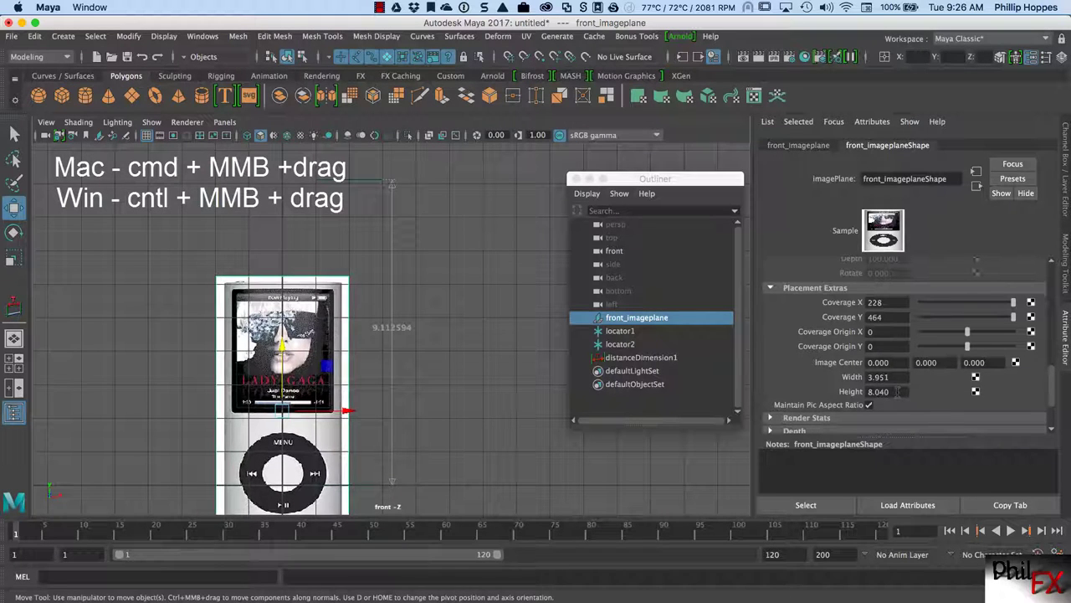
pyautogui.moveTo(892, 391)
pyautogui.keyDown('super'); pyautogui.mouseDown(button='middle')
pyautogui.moveTo(880, 391)
pyautogui.moveTo(891, 391)
pyautogui.mouseUp(button='middle'); pyautogui.keyUp('super')
pyautogui.scroll(3, 892, 391)
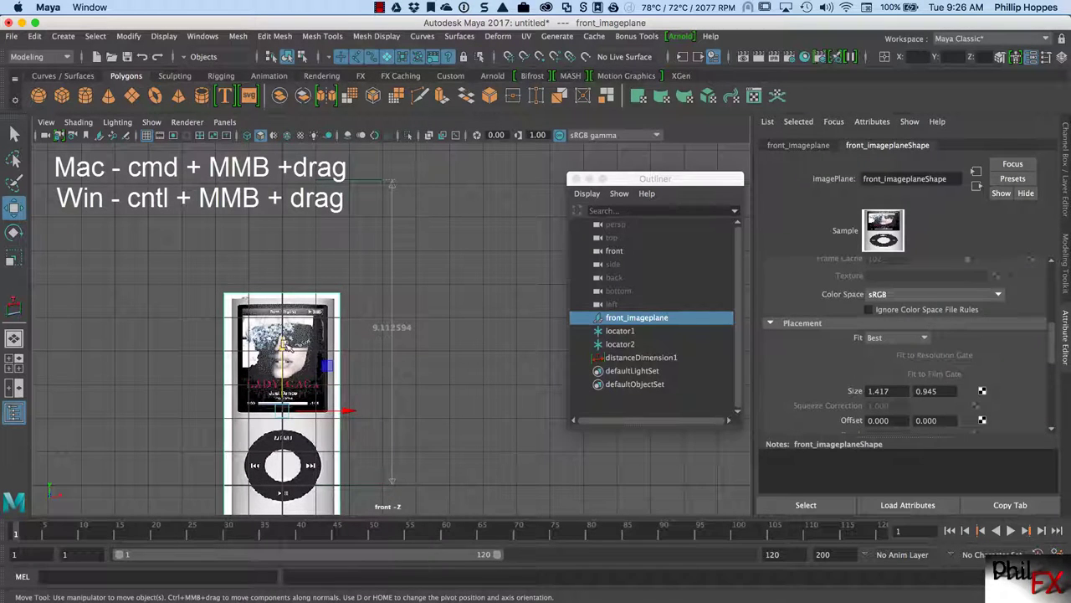
pyautogui.moveTo(283, 343); pyautogui.dragTo(283, 267)
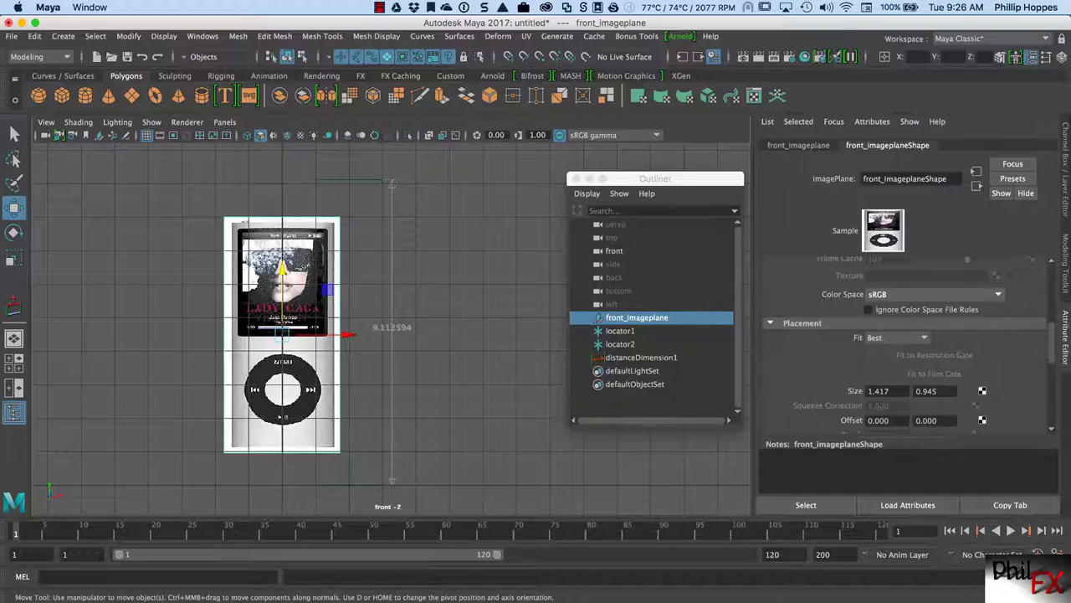
# Set front_imageplane's height to 9.540 and move it to about 4.571 cm in Y so the iPod spans the distance dimension.
pyautogui.moveTo(1052, 345); pyautogui.dragTo(1056, 378)
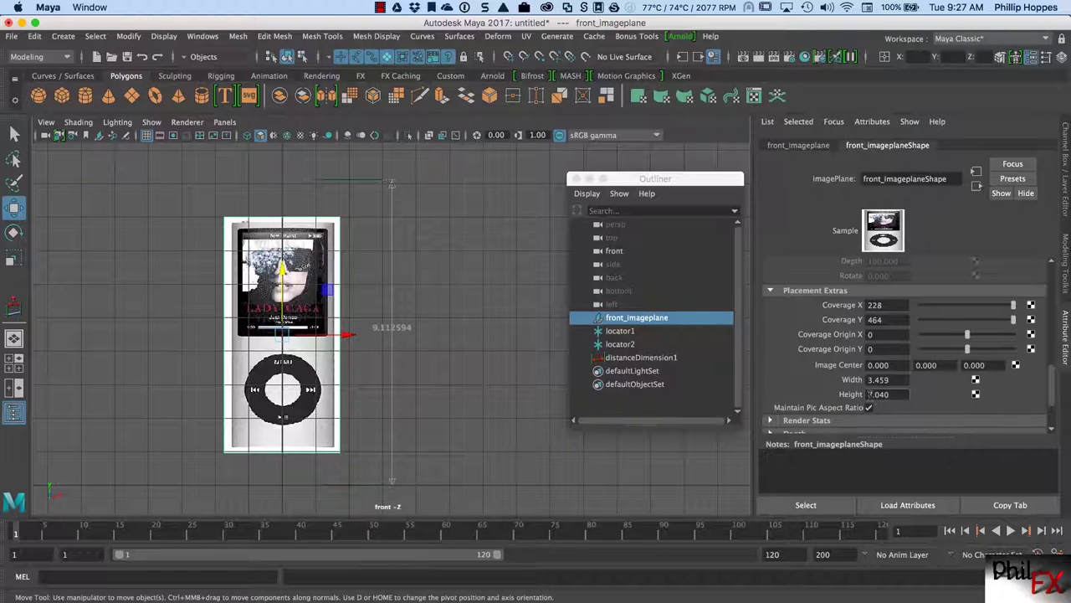
pyautogui.keyDown('ctrl'); pyautogui.moveTo(870, 393); pyautogui.dragTo(889, 393); pyautogui.keyUp('ctrl')
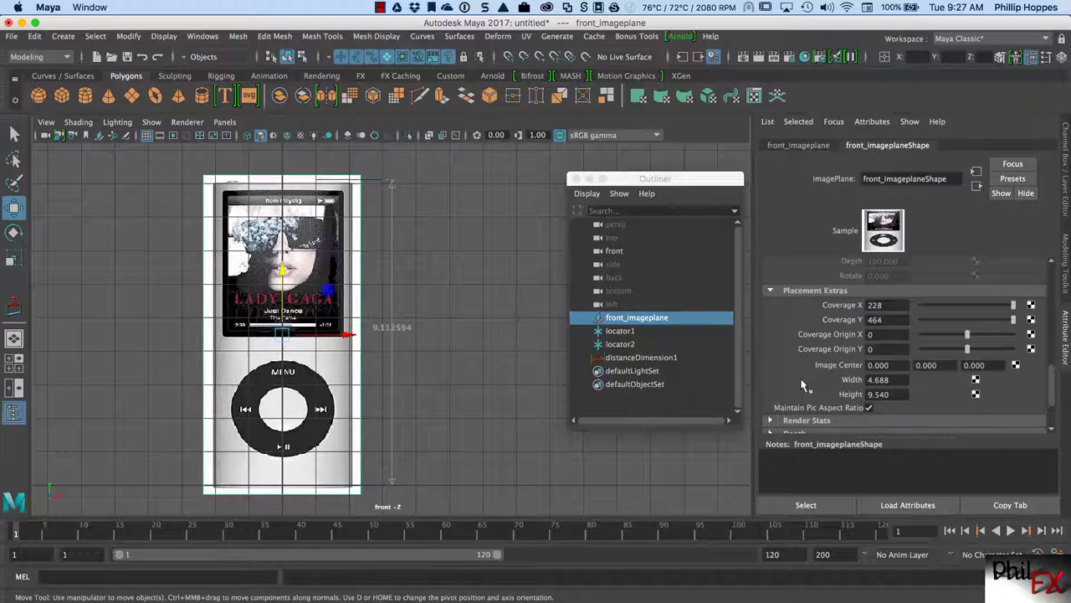
pyautogui.click(284, 271)
pyautogui.moveTo(283, 270); pyautogui.dragTo(285, 268)
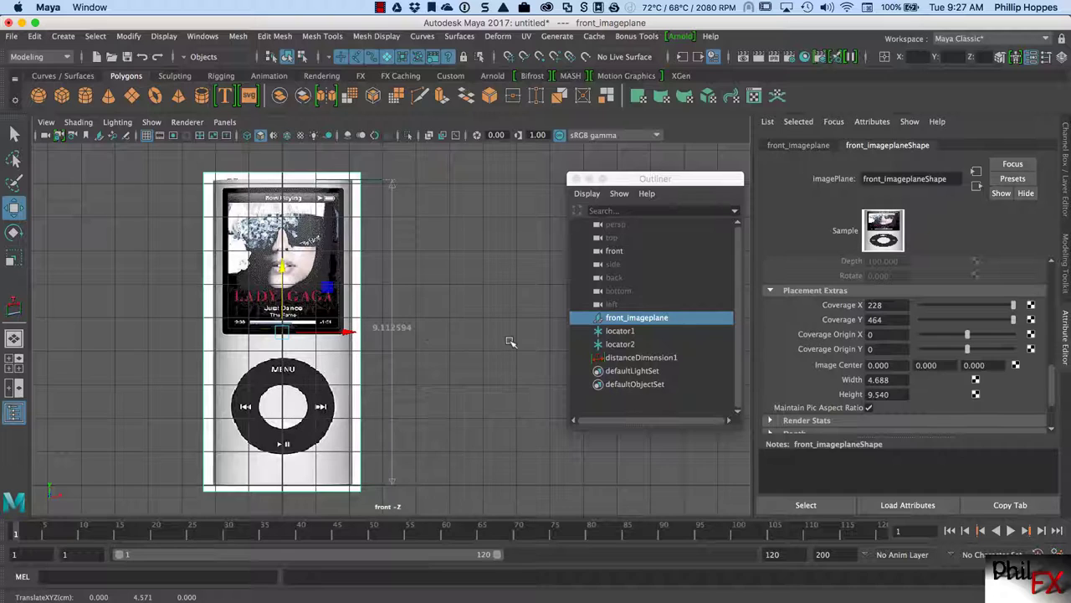
pyautogui.click(521, 299)
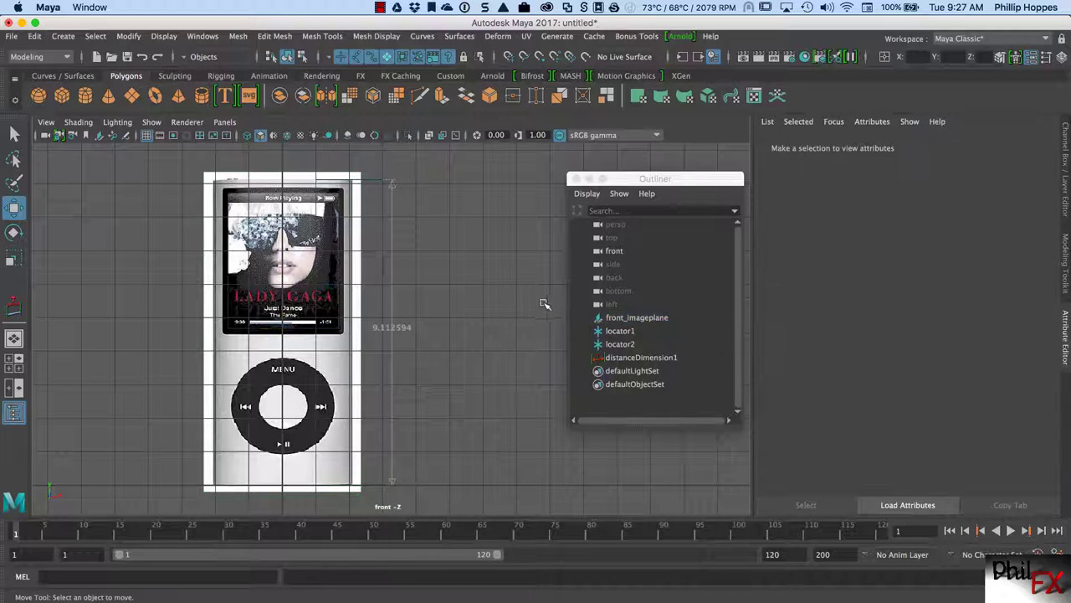
# Delete locator1, locator2 and distanceDimension1, and show the four-view layout.
pyautogui.click(621, 331)
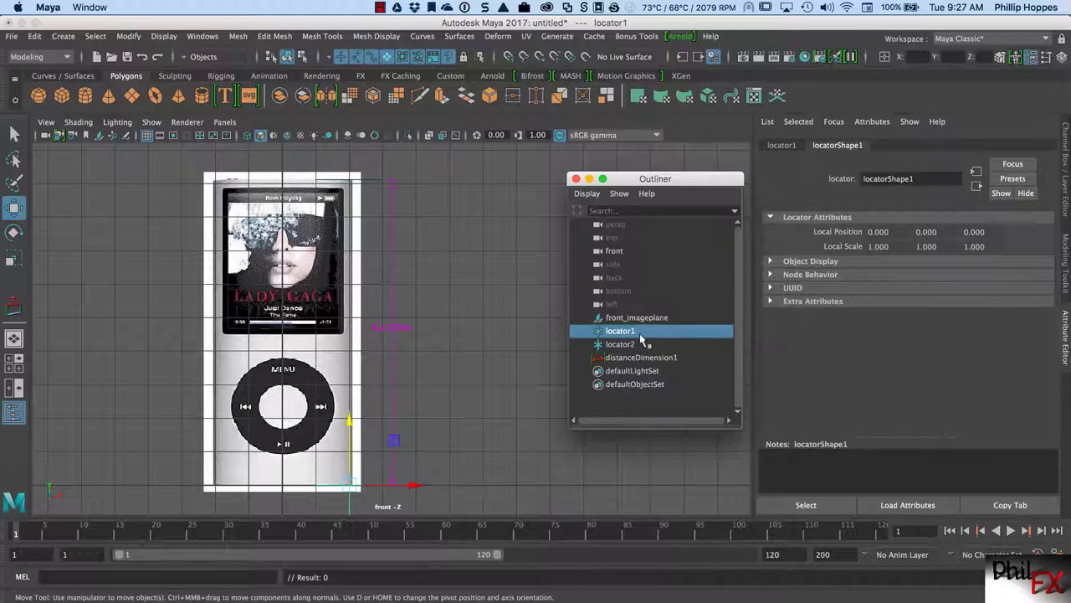
pyautogui.keyDown('ctrl'); pyautogui.click(629, 346); pyautogui.keyUp('ctrl')
pyautogui.keyDown('ctrl'); pyautogui.click(644, 358); pyautogui.keyUp('ctrl')
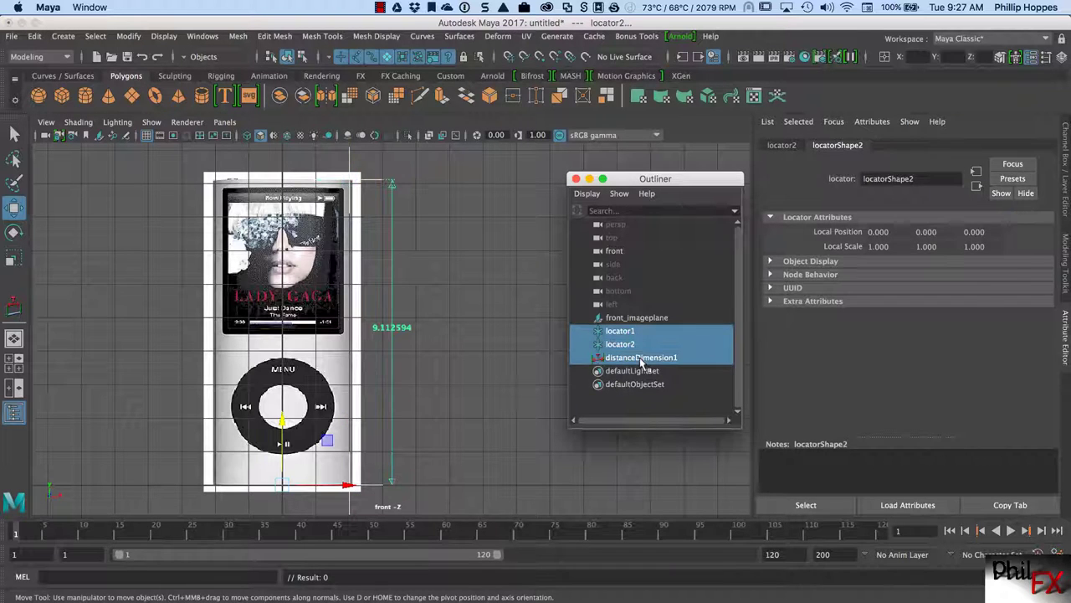
pyautogui.press('Delete')
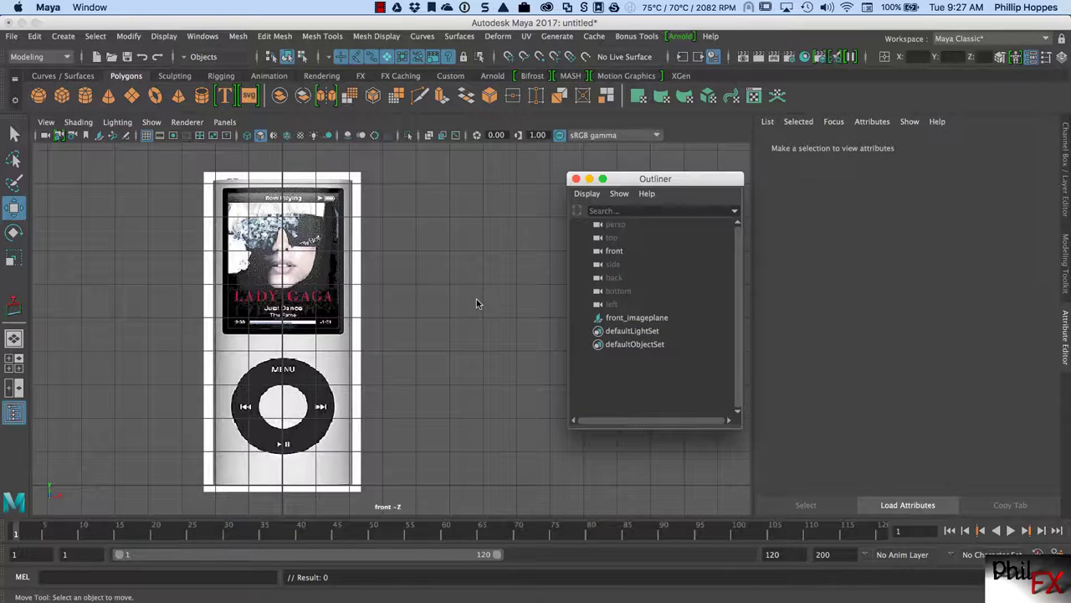
pyautogui.press('space')
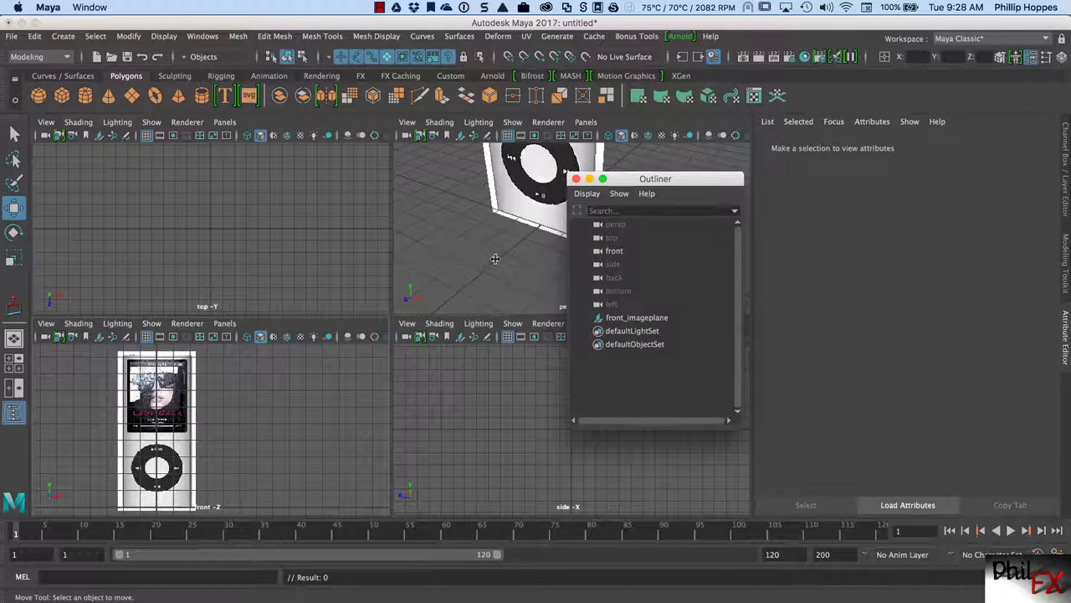
# Show the perspective view full size and frame front_imageplane on the grid, with the Outliner clear of the image.
pyautogui.moveTo(629, 179); pyautogui.dragTo(824, 162)
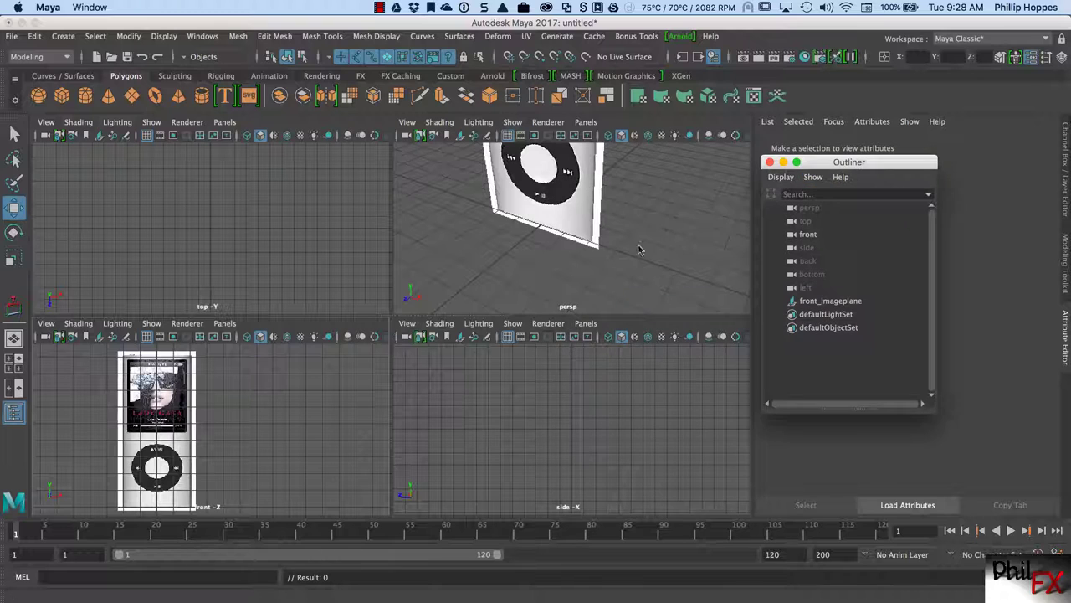
pyautogui.scroll(-6, 639, 243)
pyautogui.keyDown('alt'); pyautogui.moveTo(639, 223); pyautogui.dragTo(592, 283); pyautogui.keyUp('alt')
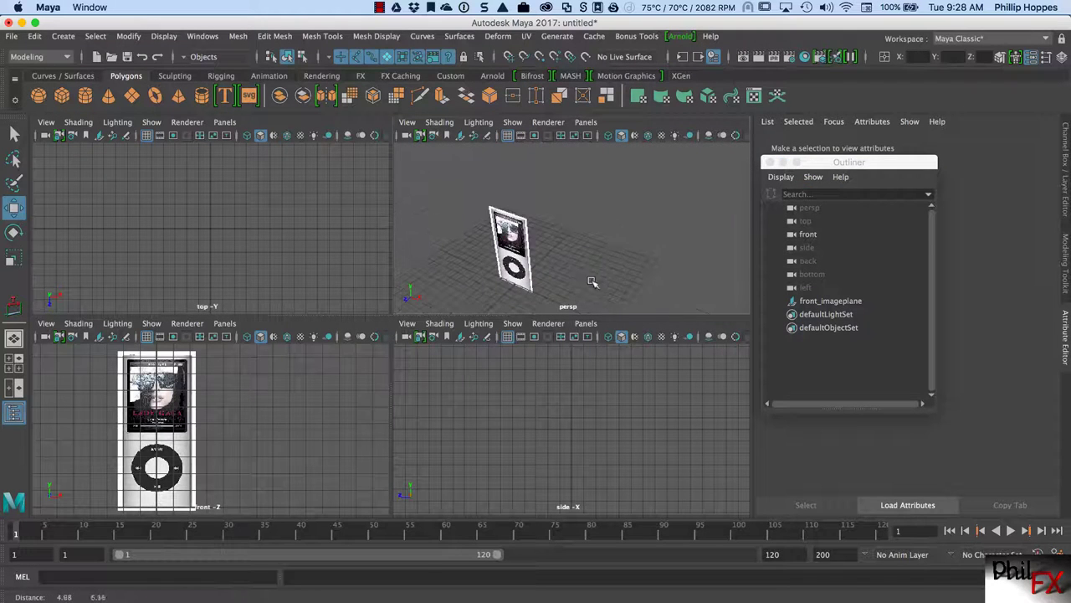
pyautogui.press('space')
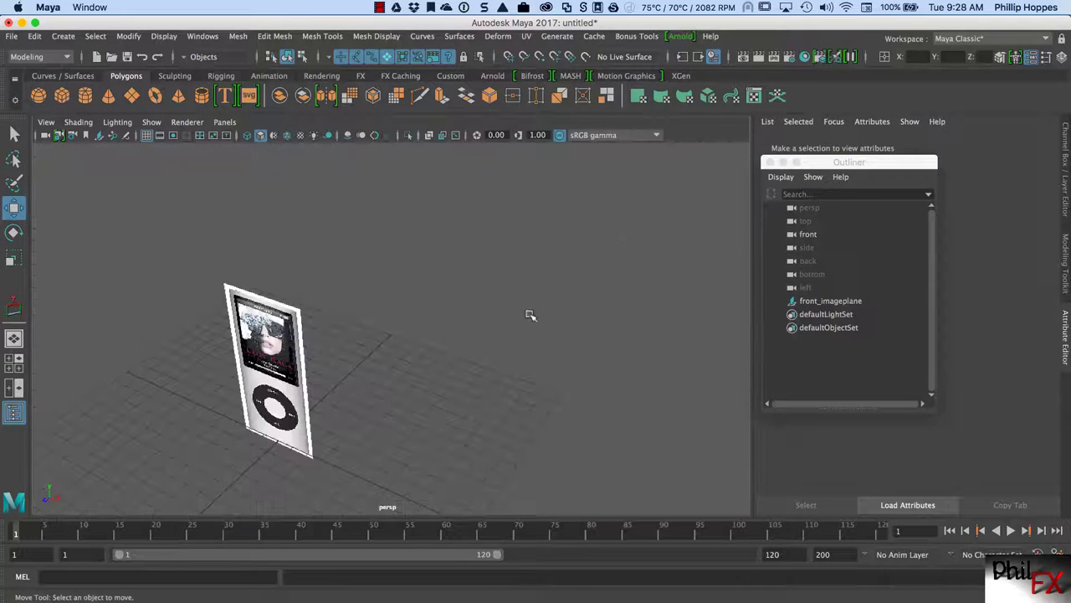
pyautogui.scroll(2, 407, 360)
pyautogui.keyDown('alt'); pyautogui.moveTo(408, 360); pyautogui.dragTo(440, 363); pyautogui.keyUp('alt')
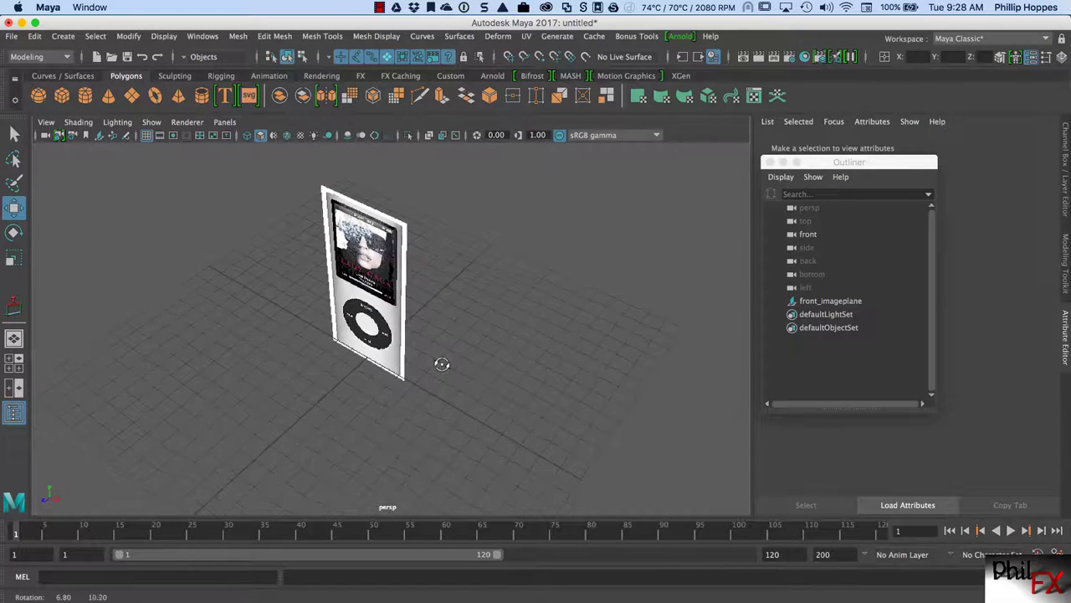
pyautogui.keyDown('alt'); pyautogui.moveTo(459, 328); pyautogui.dragTo(444, 346); pyautogui.keyUp('alt')
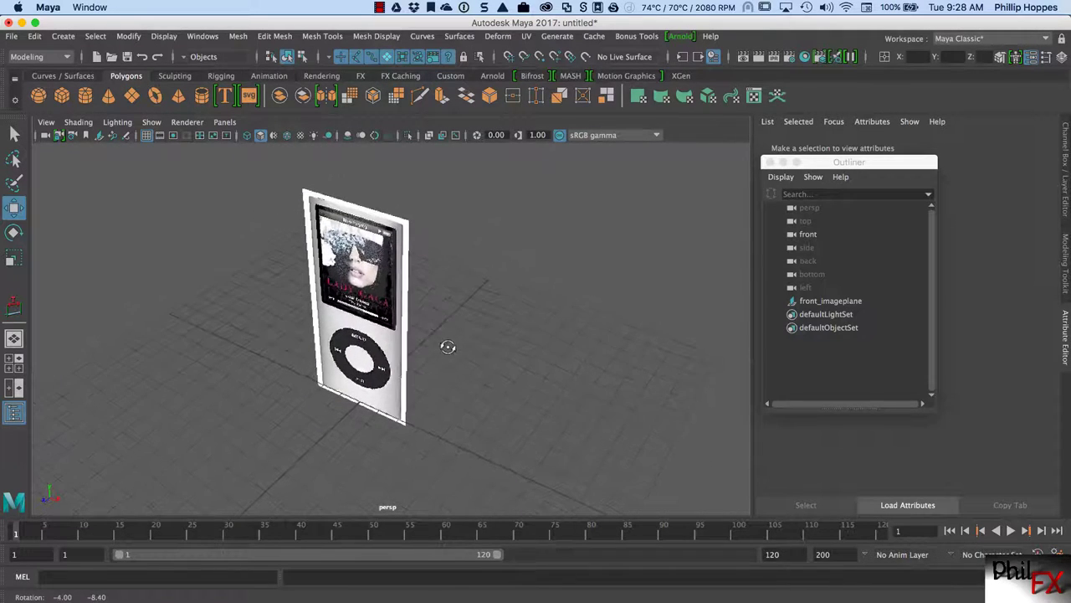
# Make front_imageplane semi-transparent by lowering its Alpha Gain to about 0.243.
pyautogui.click(376, 276)
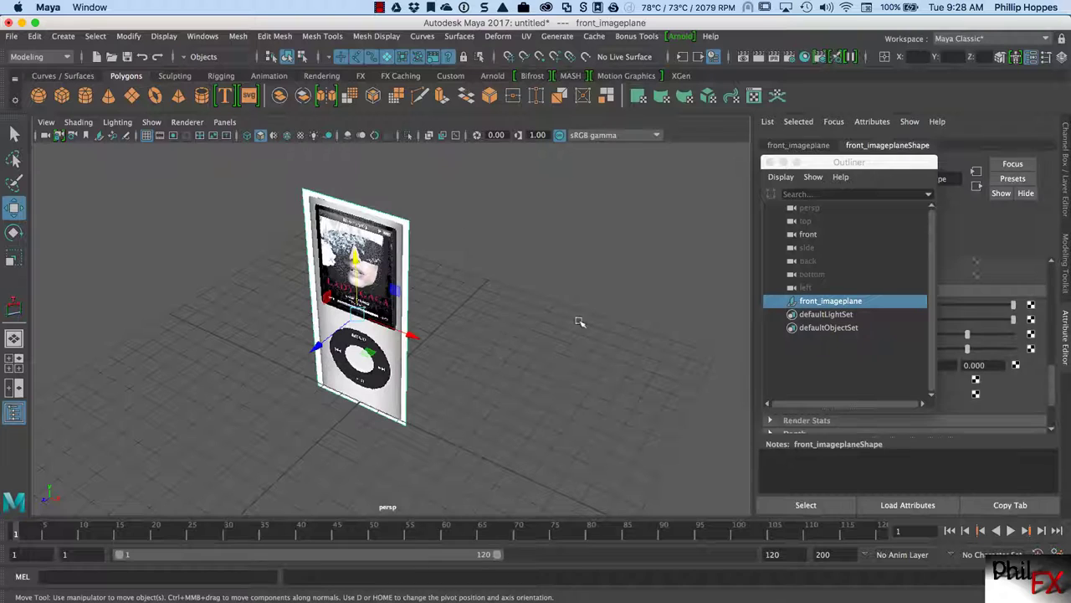
pyautogui.click(868, 166)
pyautogui.moveTo(869, 167); pyautogui.dragTo(644, 203)
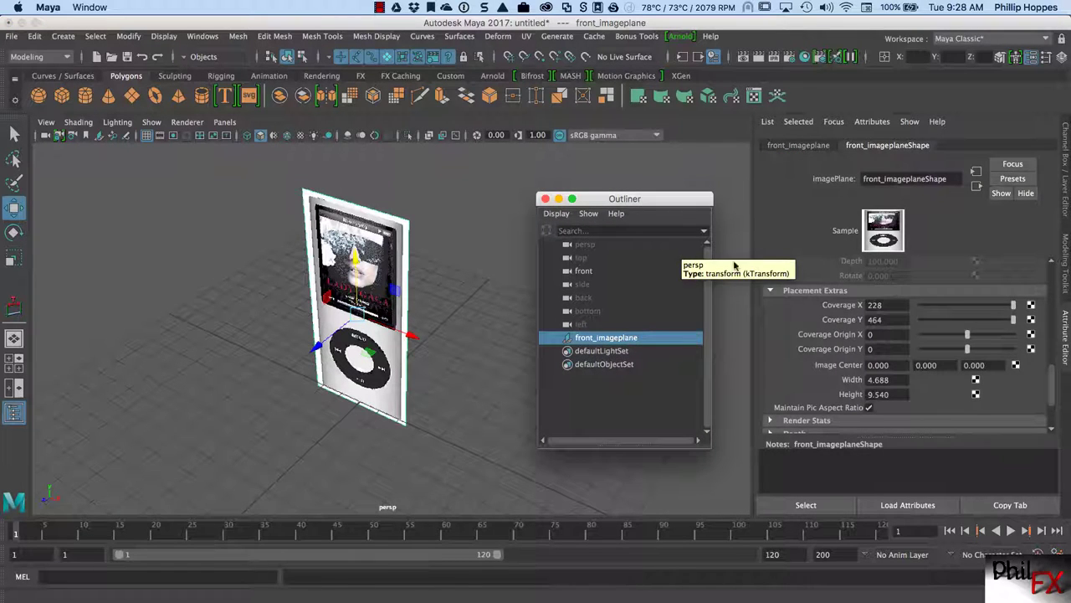
pyautogui.moveTo(1053, 389); pyautogui.dragTo(1043, 285)
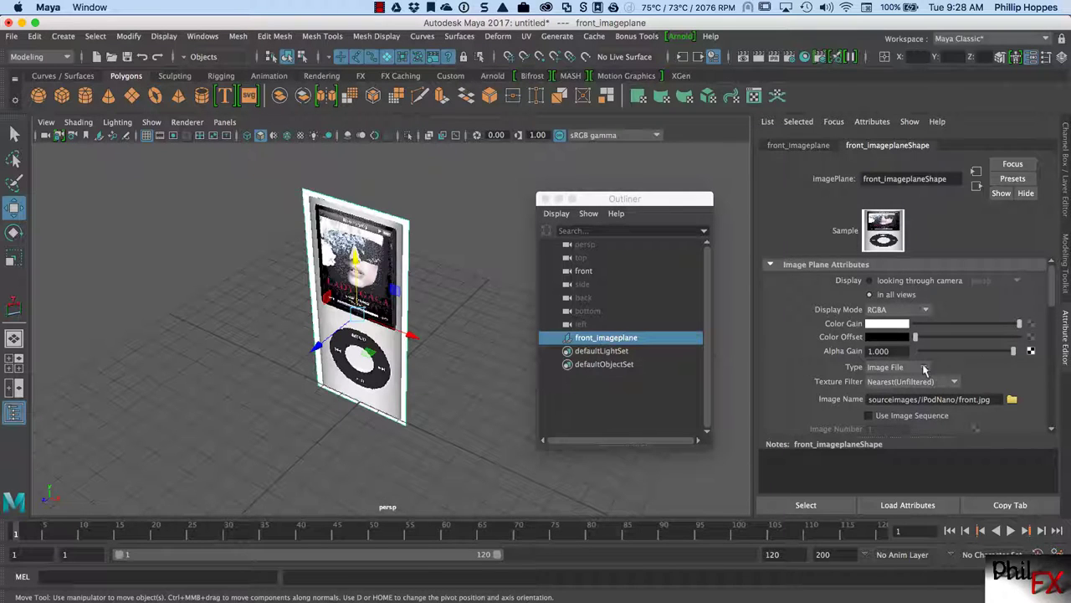
pyautogui.moveTo(1010, 356); pyautogui.dragTo(938, 360)
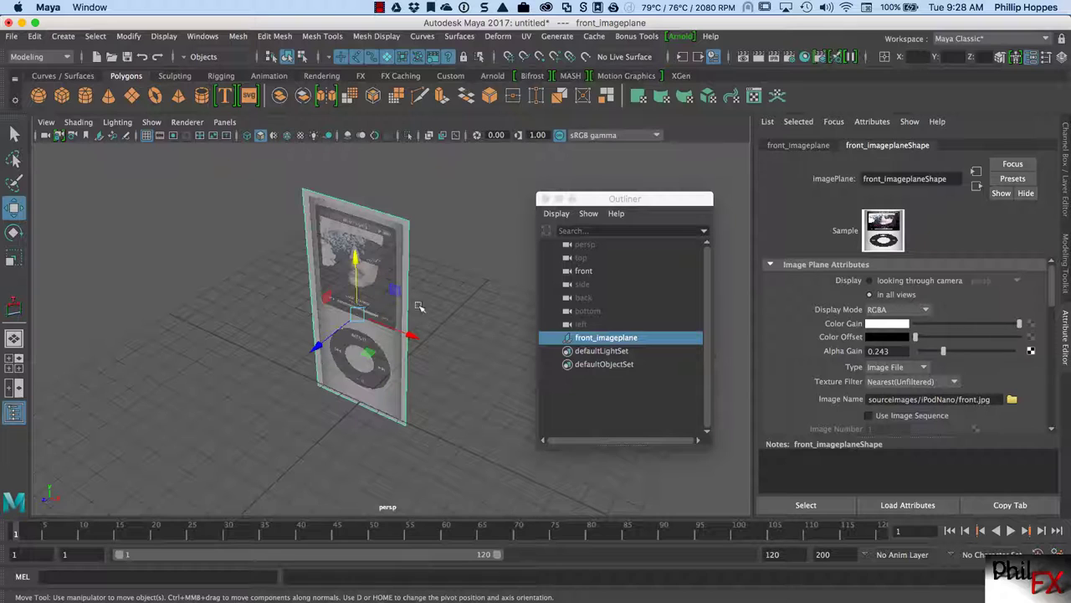
# Hide front_imageplane in the scene and unhide it again.
pyautogui.click(433, 275)
pyautogui.click(387, 254)
pyautogui.hotkey('ctrl', 'h')
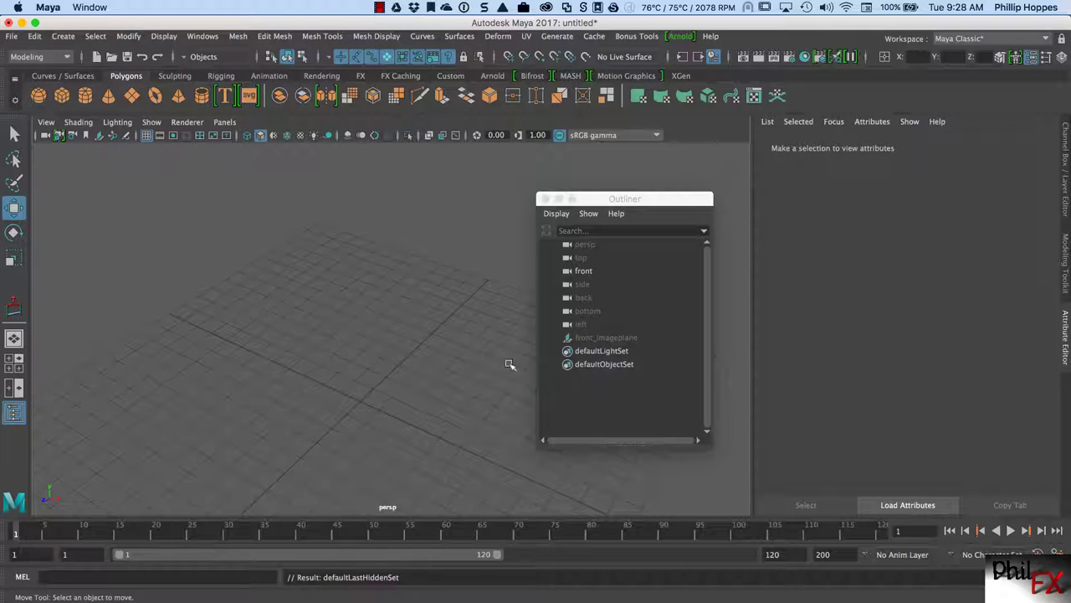
pyautogui.click(609, 338)
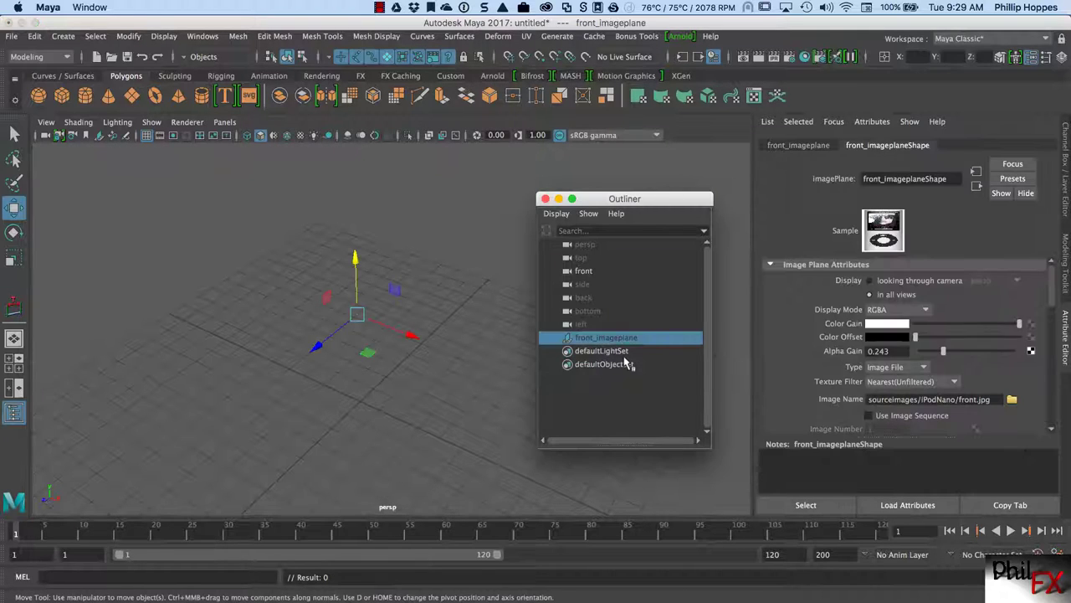
pyautogui.hotkey('shift', 'h')
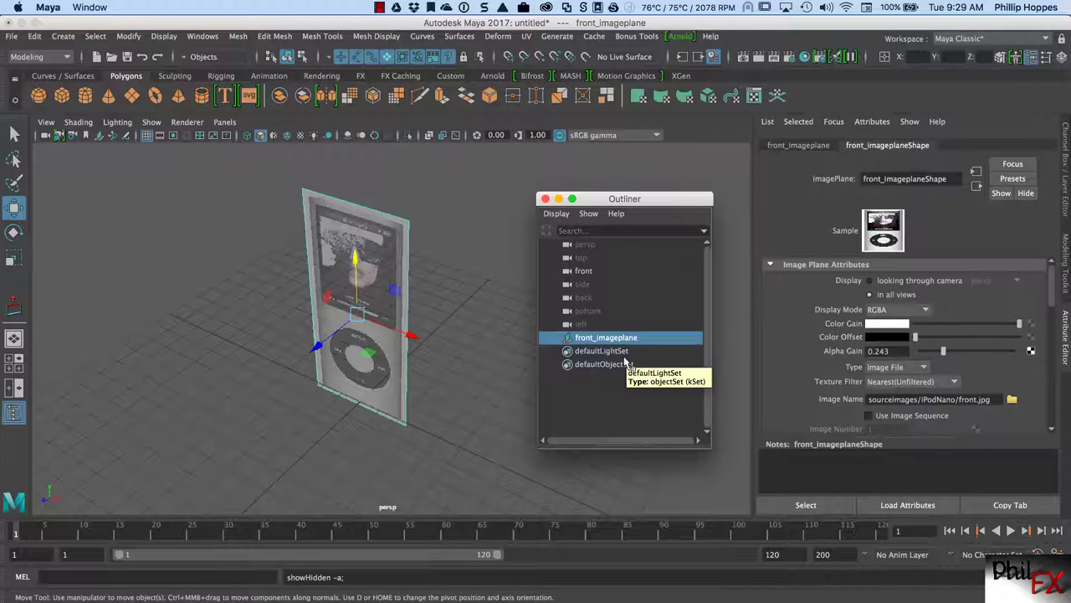
# Switch front_imageplane's display mode to None and back to RGBA.
pyautogui.click(927, 312)
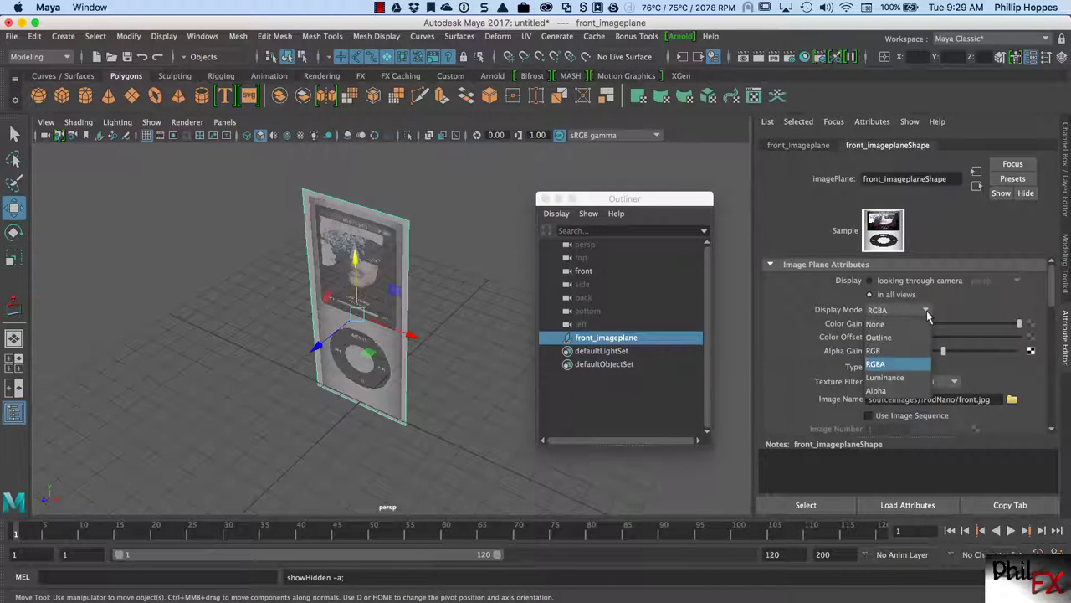
pyautogui.click(876, 324)
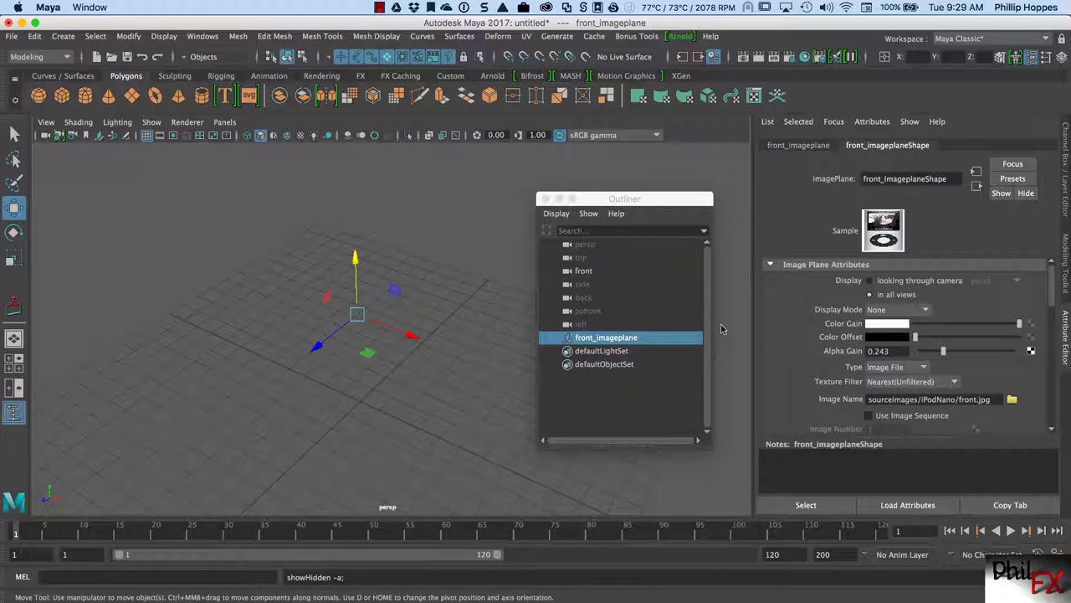
pyautogui.click(928, 311)
pyautogui.click(892, 365)
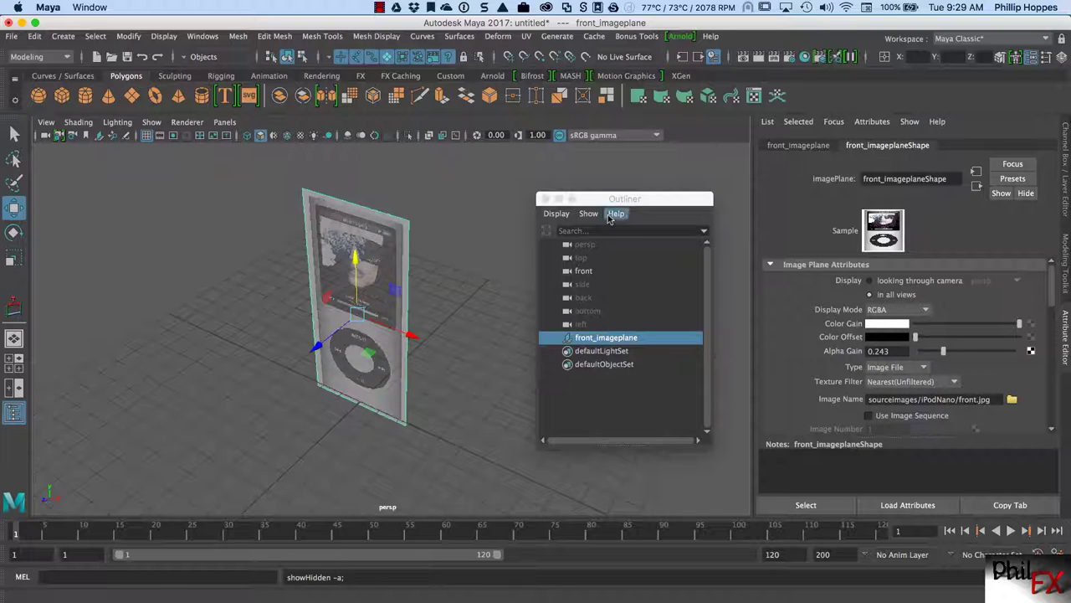
# Move front_imageplane back along Z to about -4.413 cm, behind the grid's centre.
pyautogui.moveTo(598, 199); pyautogui.dragTo(599, 155)
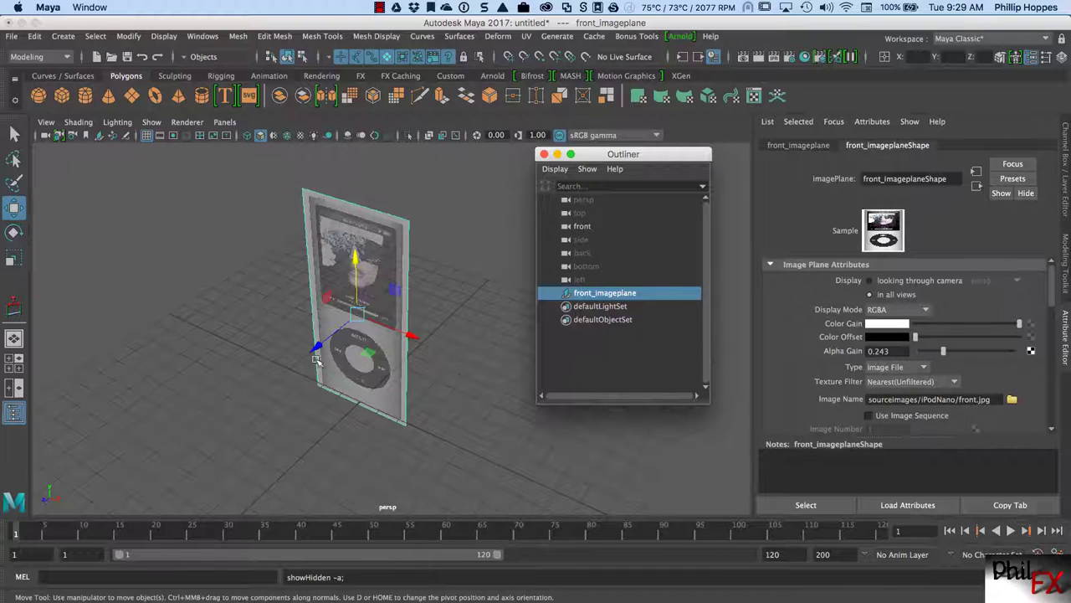
pyautogui.moveTo(316, 352); pyautogui.dragTo(368, 345)
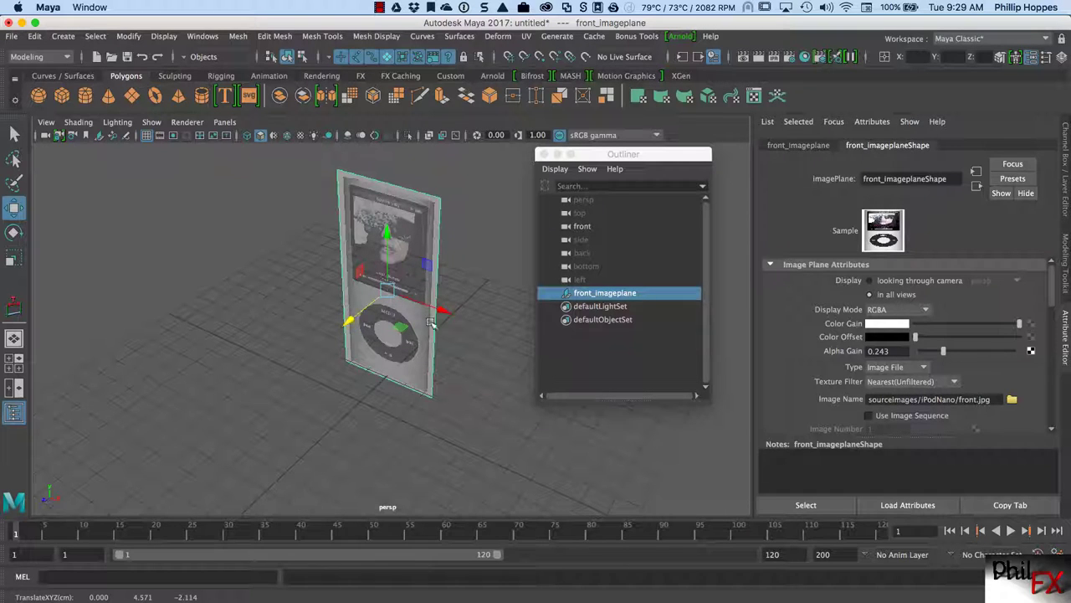
pyautogui.moveTo(349, 324); pyautogui.dragTo(383, 299)
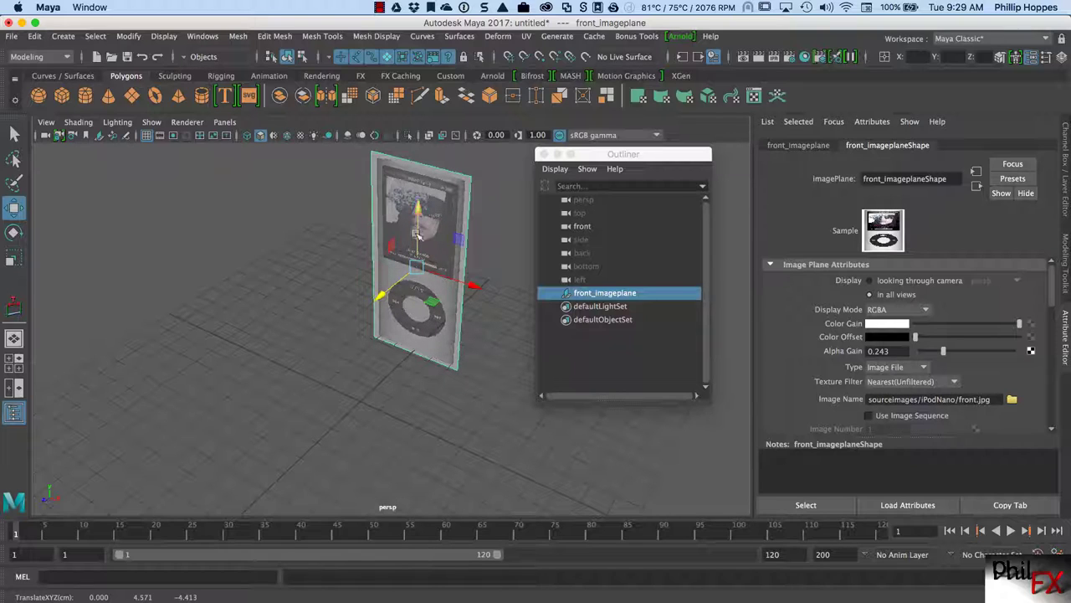
# Create an image plane for the top camera and load top.jpg from sourceimages/iPodNano into it.
pyautogui.click(582, 214)
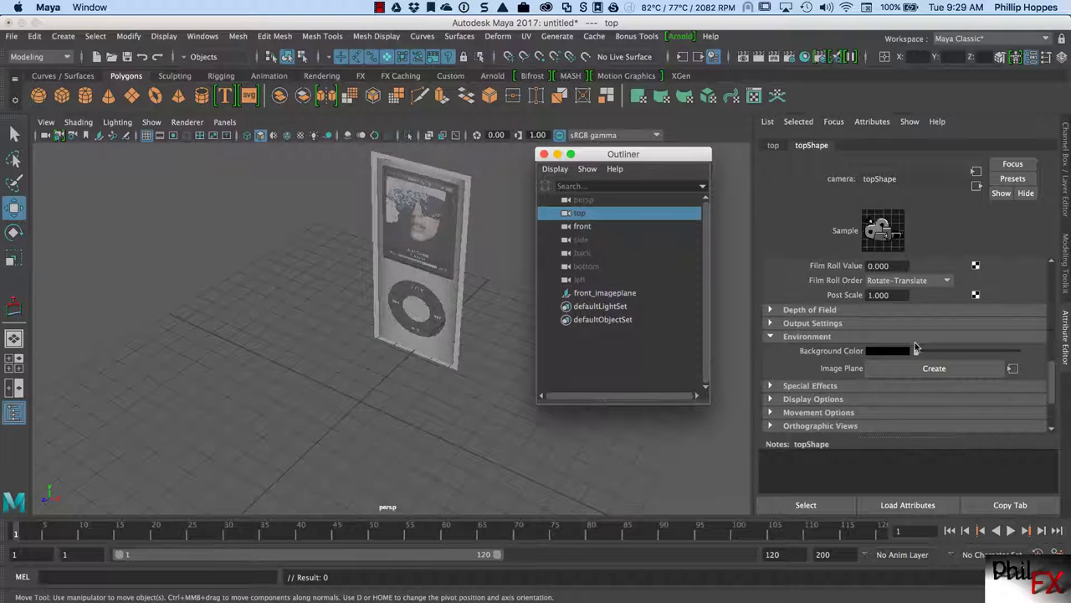
pyautogui.click(936, 369)
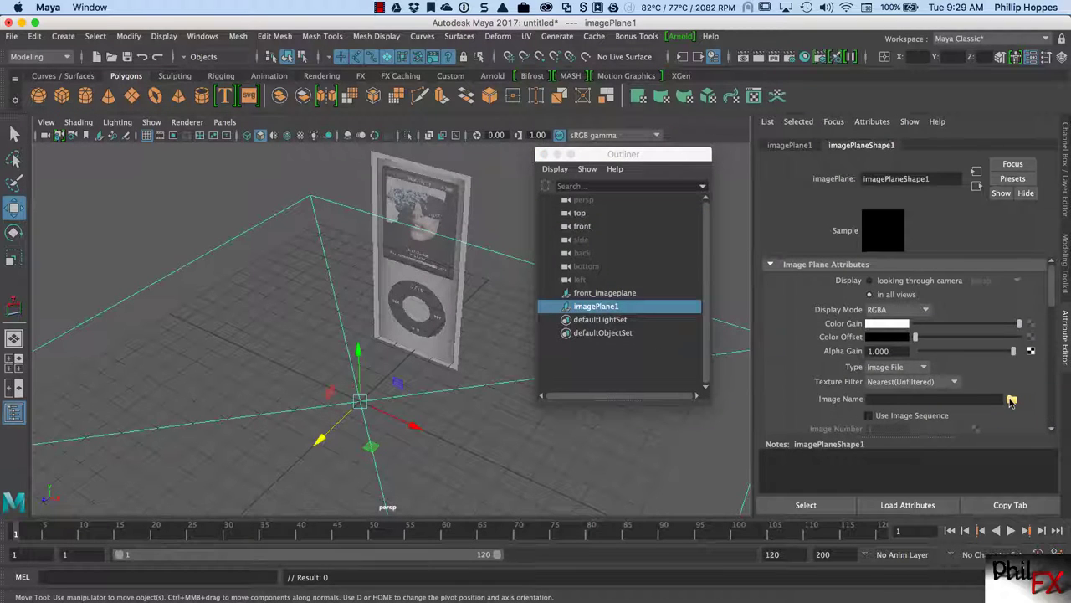
pyautogui.click(1011, 400)
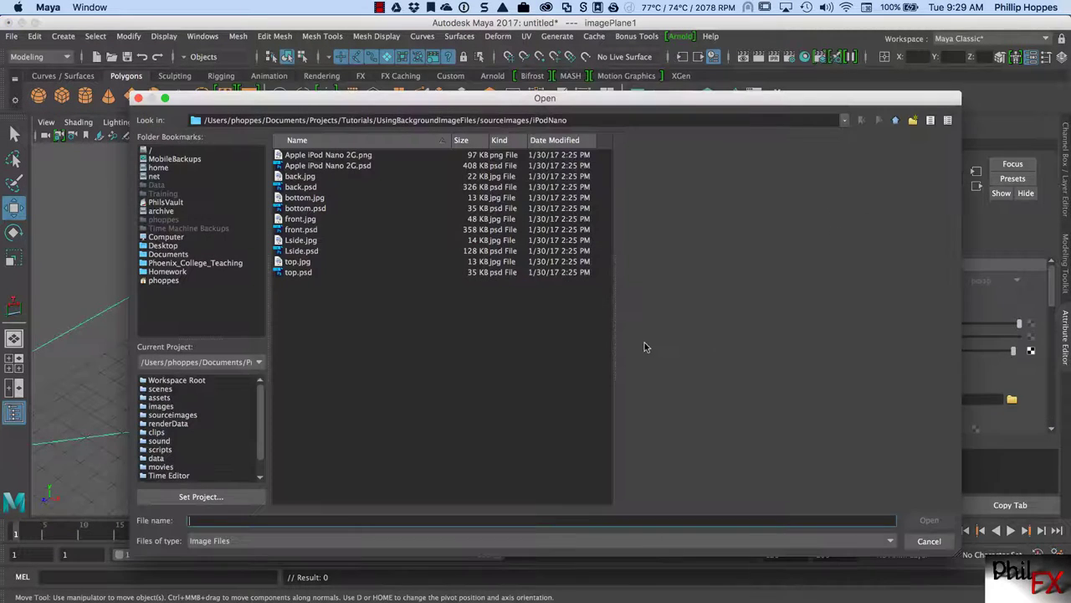
pyautogui.click(298, 262)
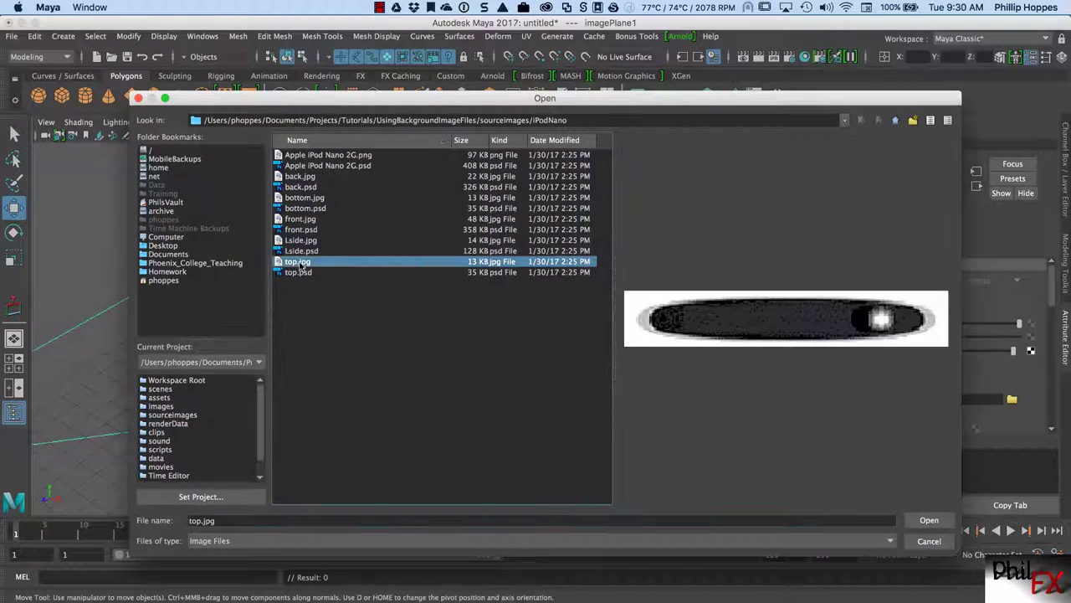
pyautogui.click(928, 521)
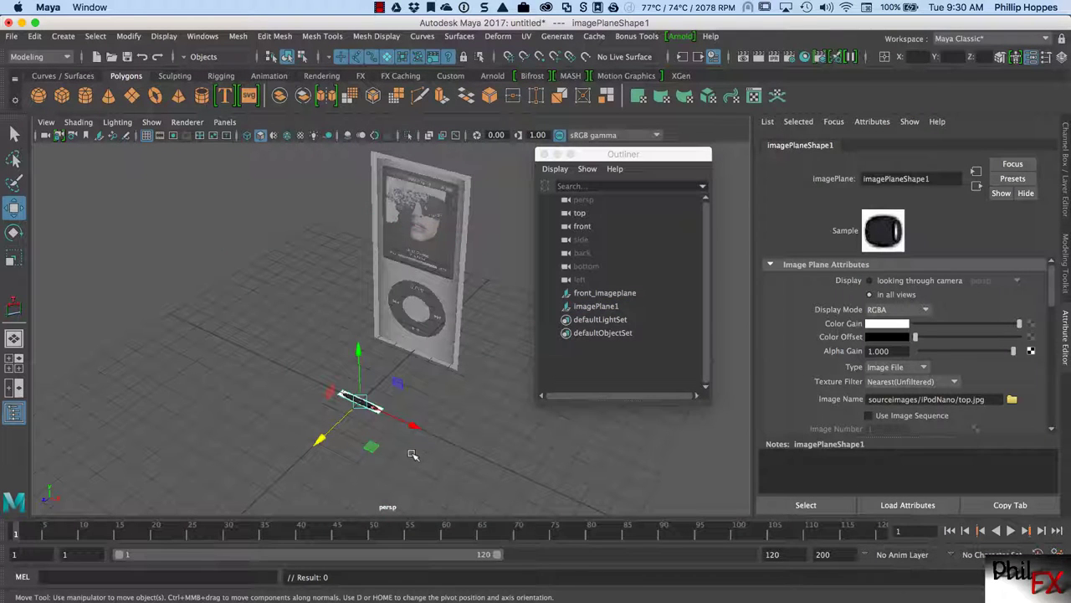
# Examine the top image plane up close and compare its size and orientation with front_imageplane.
pyautogui.keyDown('alt'); pyautogui.moveTo(387, 441); pyautogui.dragTo(517, 426, button='right'); pyautogui.keyUp('alt')
pyautogui.keyDown('alt'); pyautogui.moveTo(517, 427); pyautogui.dragTo(368, 519); pyautogui.keyUp('alt')
pyautogui.keyDown('alt'); pyautogui.moveTo(484, 488); pyautogui.dragTo(235, 471, button='right'); pyautogui.keyUp('alt')
pyautogui.keyDown('alt'); pyautogui.moveTo(234, 472); pyautogui.dragTo(406, 285); pyautogui.keyUp('alt')
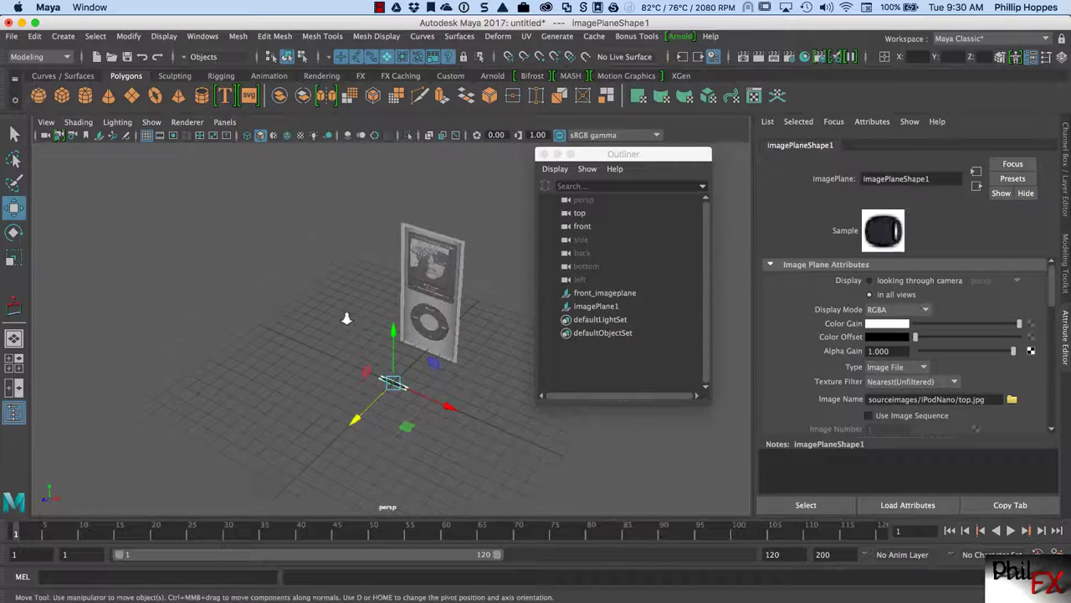
pyautogui.scroll(3, 457, 288)
pyautogui.keyDown('alt'); pyautogui.moveTo(451, 257); pyautogui.dragTo(355, 323); pyautogui.keyUp('alt')
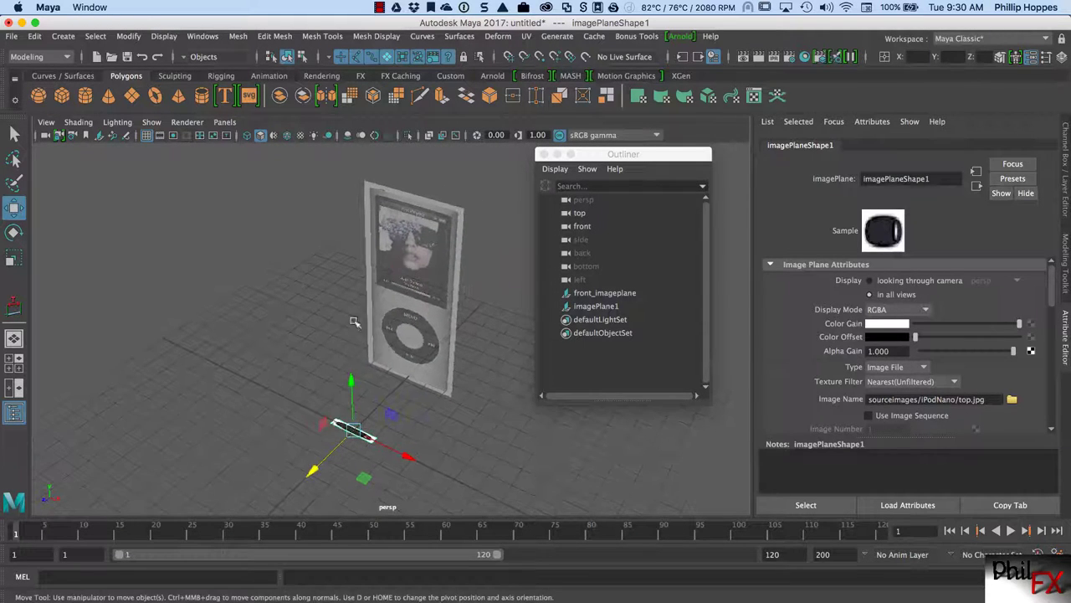
pyautogui.scroll(5, 381, 418)
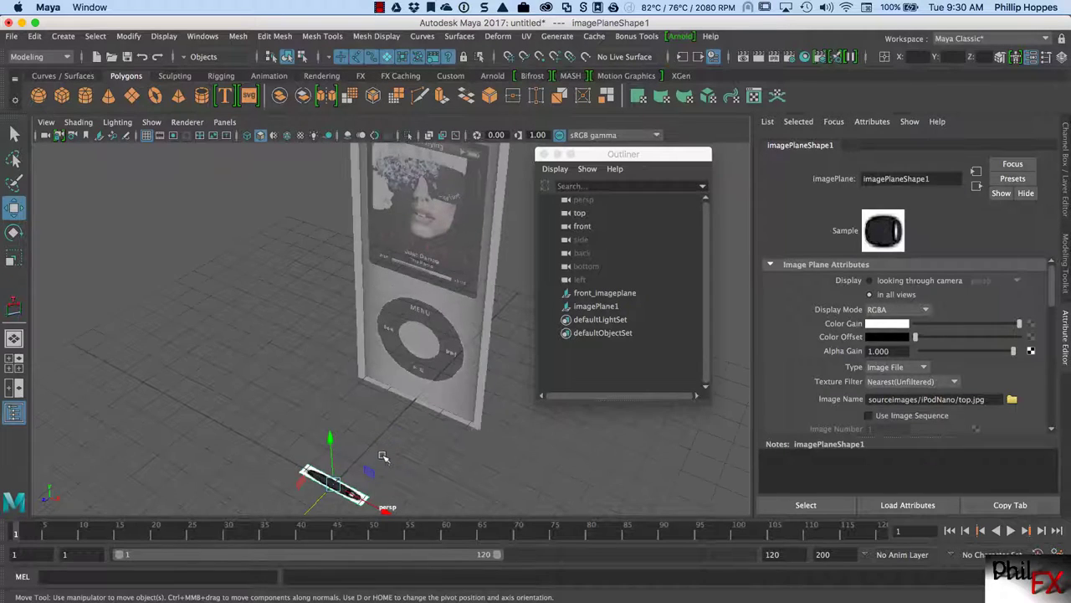
pyautogui.scroll(6, 374, 402)
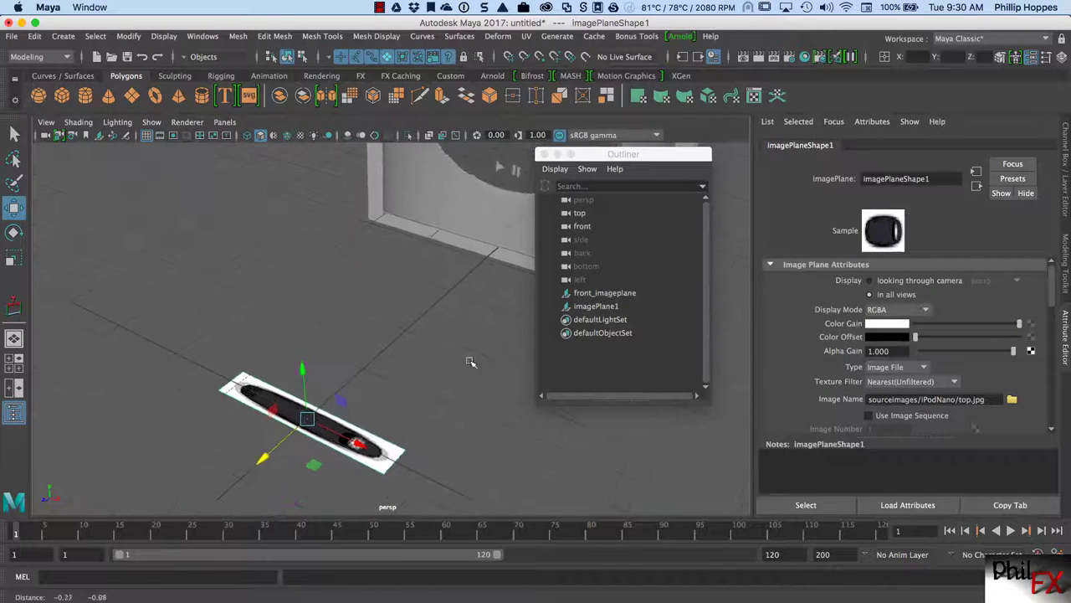
pyautogui.scroll(2, 516, 464)
pyautogui.scroll(-3, 406, 463)
pyautogui.scroll(3, 390, 445)
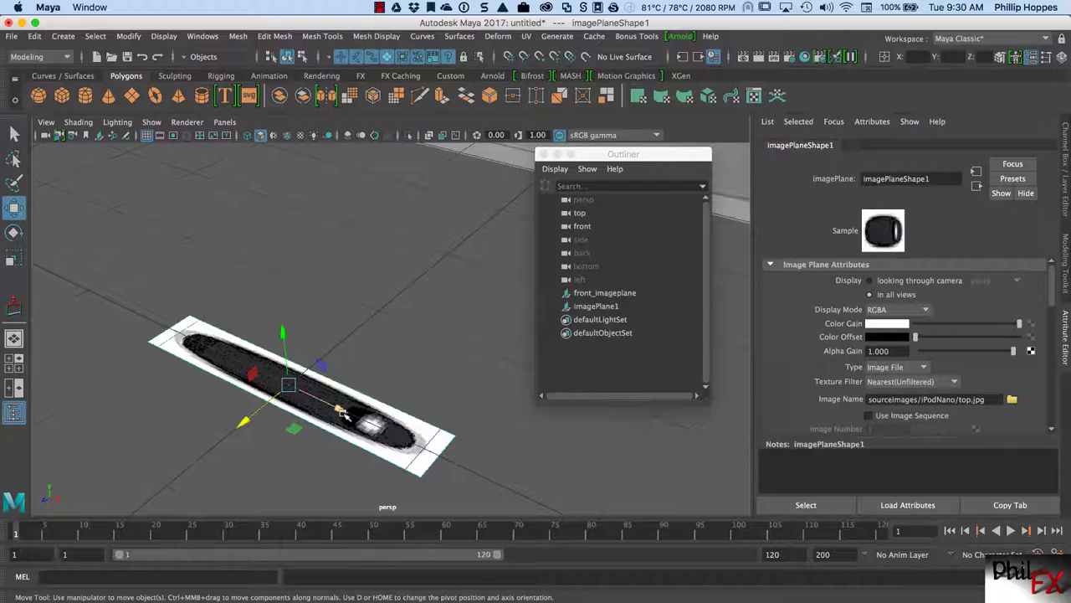
# Switch to Finder, view the reference photo iPodNanoTop.jpg from ReferenceImages, and clear both windows away from the Maya viewport.
pyautogui.click(27, 593)
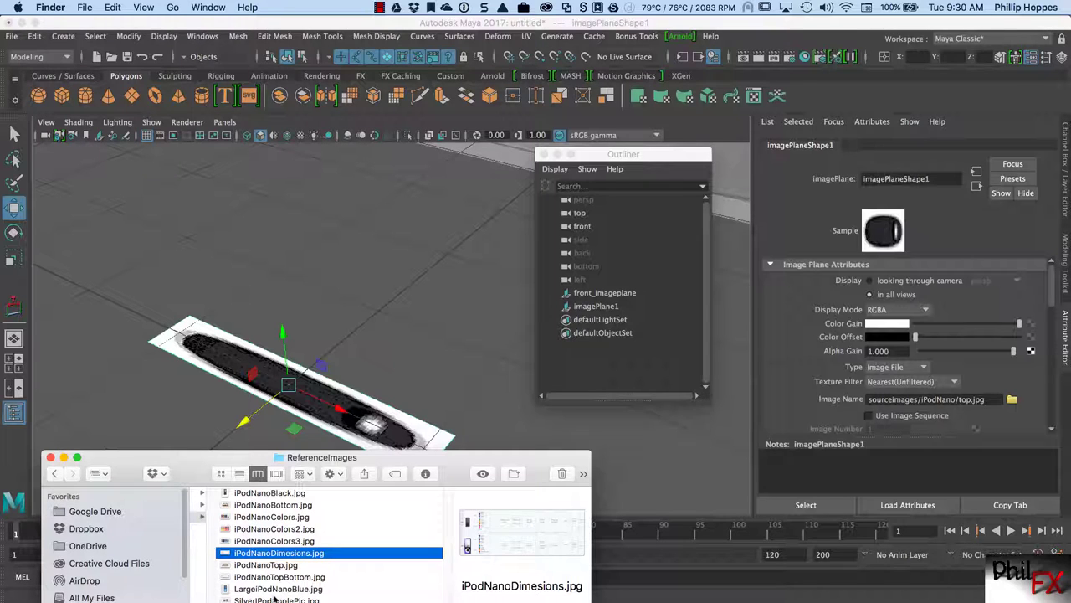
pyautogui.doubleClick(251, 565)
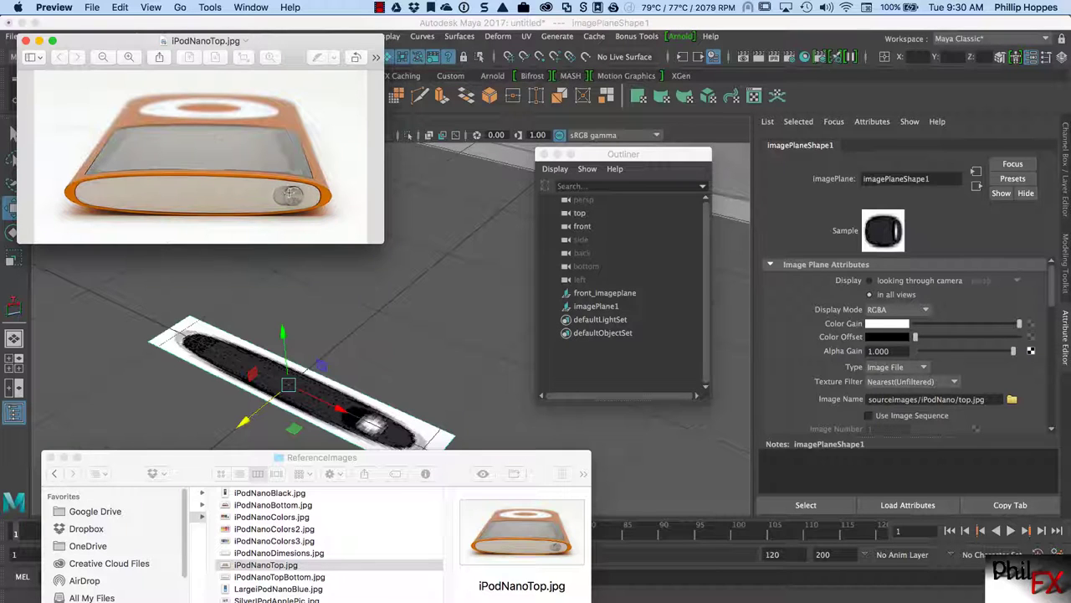
pyautogui.click(26, 41)
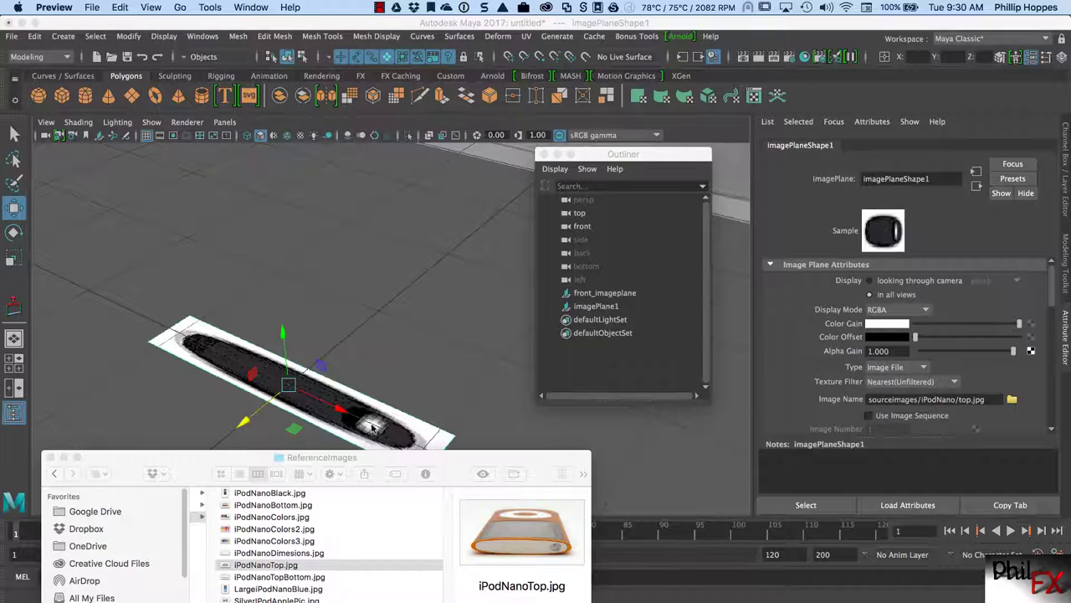
pyautogui.moveTo(217, 458); pyautogui.dragTo(219, 599)
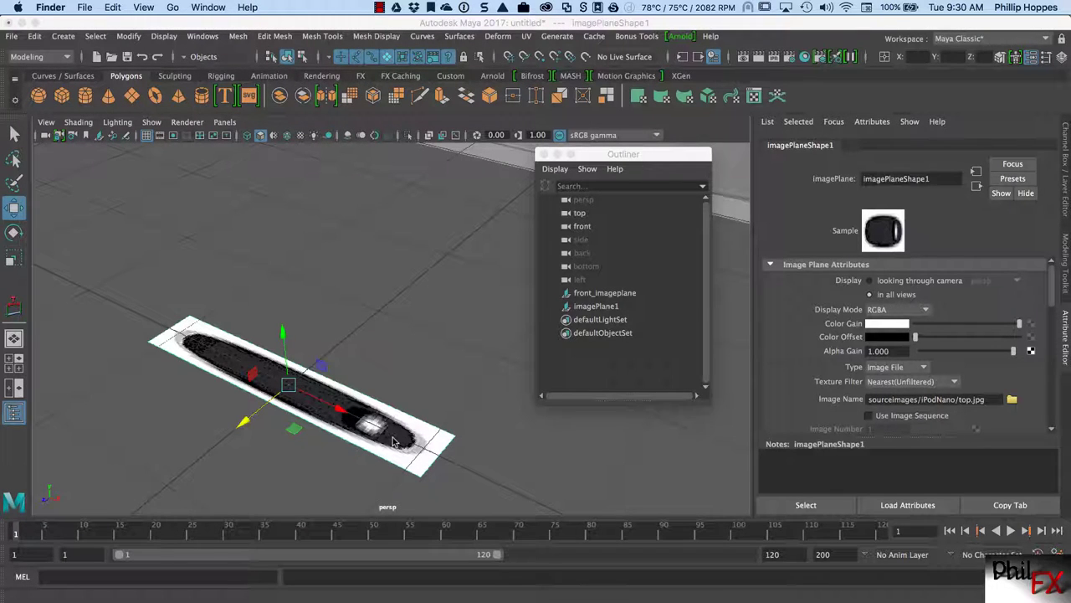
# Frame the top image plane together with front_imageplane in the perspective view.
pyautogui.keyDown('alt'); pyautogui.moveTo(461, 383); pyautogui.dragTo(404, 233, button='right'); pyautogui.keyUp('alt')
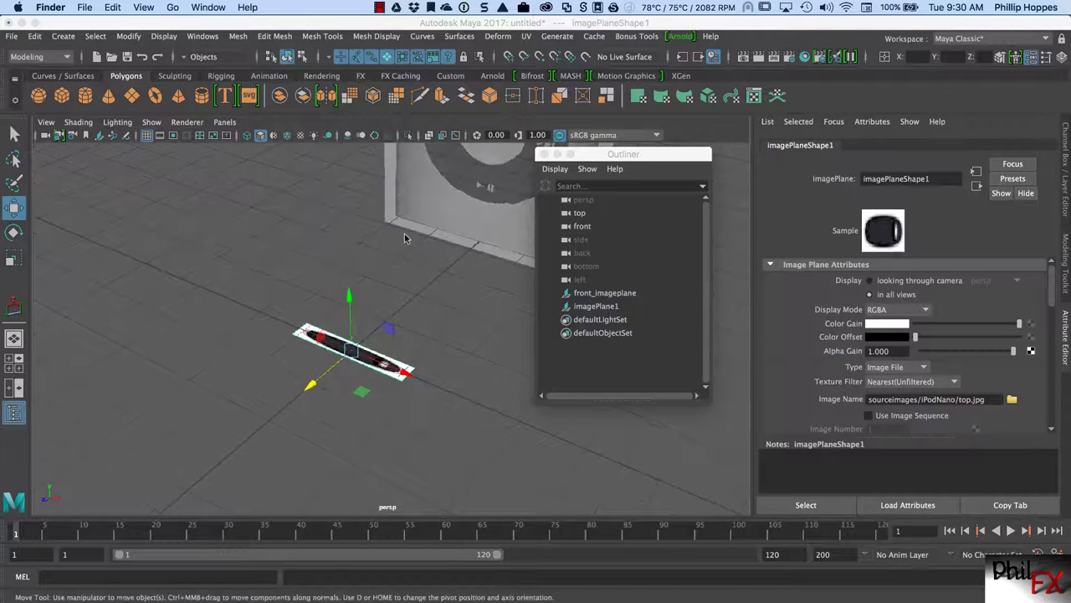
pyautogui.keyDown('alt'); pyautogui.moveTo(382, 378); pyautogui.dragTo(457, 218, button='right'); pyautogui.keyUp('alt')
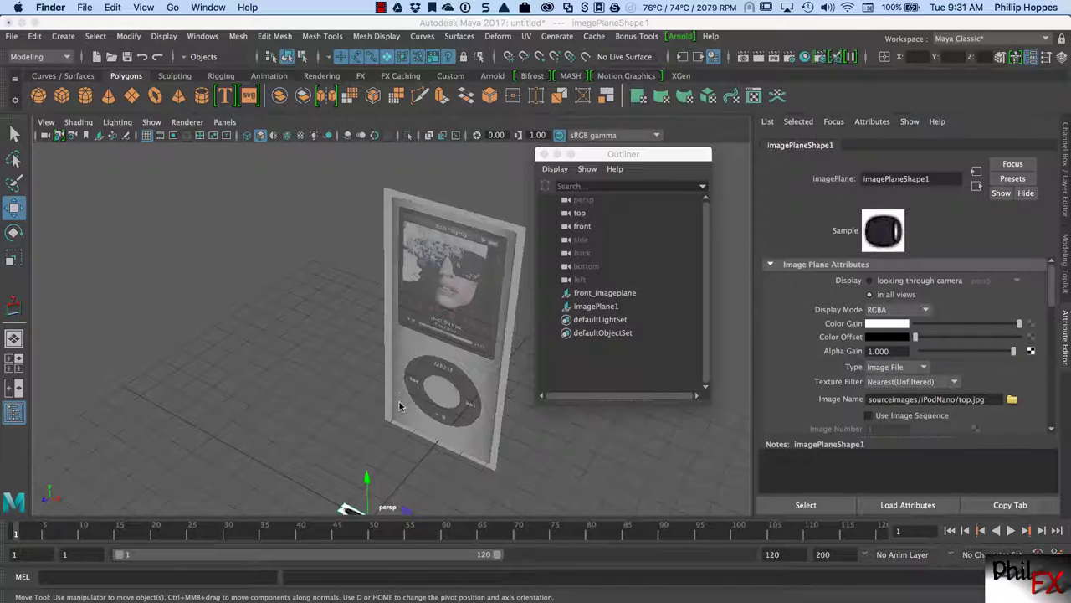
pyautogui.keyDown('alt'); pyautogui.moveTo(407, 406); pyautogui.dragTo(399, 412); pyautogui.keyUp('alt')
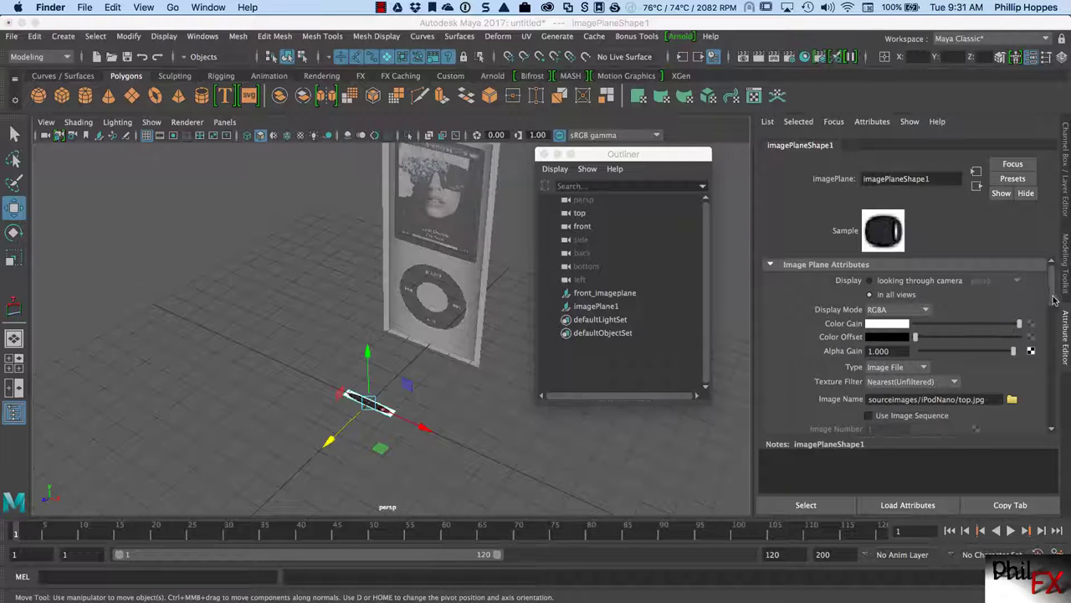
# Examine the width, height and coverage values in the top image plane's placement settings.
pyautogui.moveTo(1055, 300); pyautogui.dragTo(1058, 379)
pyautogui.scroll(-2, 1057, 394)
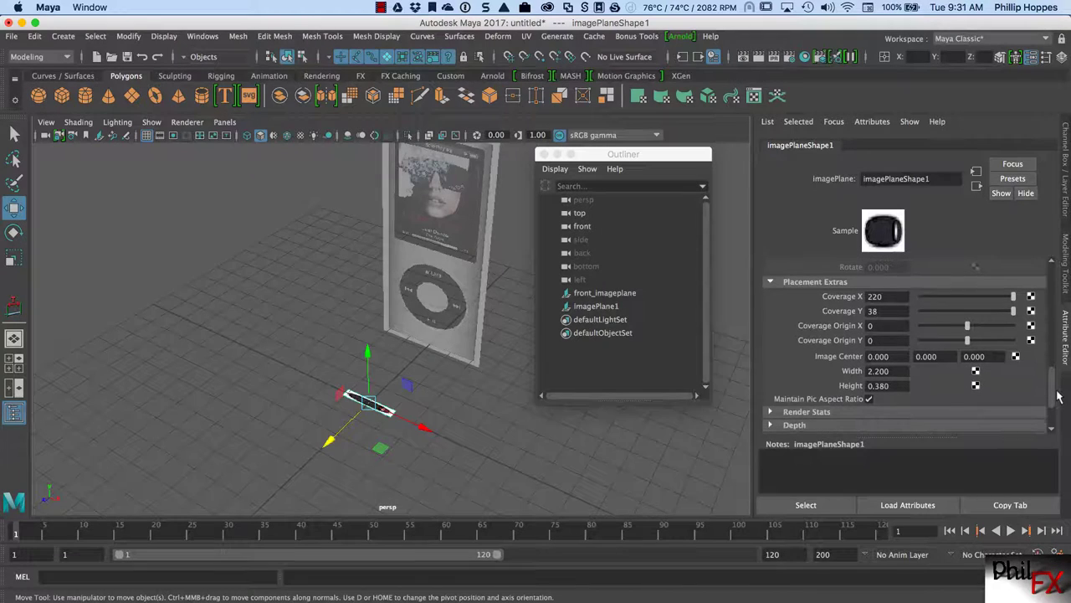
pyautogui.scroll(2, 1058, 394)
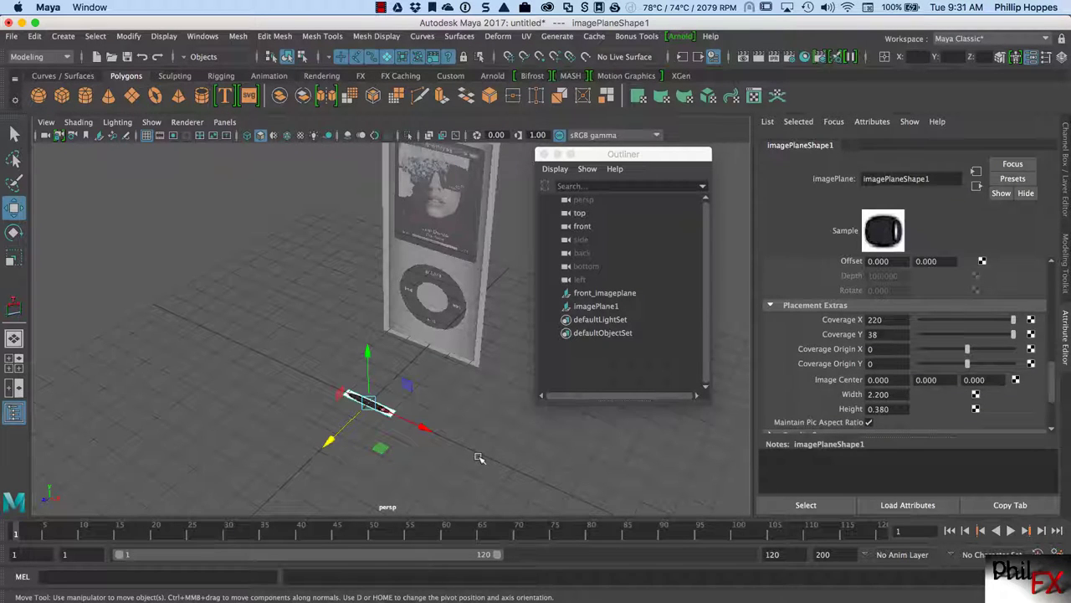
# Rotate the top image plane around its vertical axis and set its second Rotate value to 180.
pyautogui.press('e')
pyautogui.moveTo(371, 444); pyautogui.dragTo(408, 371)
pyautogui.moveTo(366, 444); pyautogui.dragTo(431, 414)
pyautogui.click(649, 288)
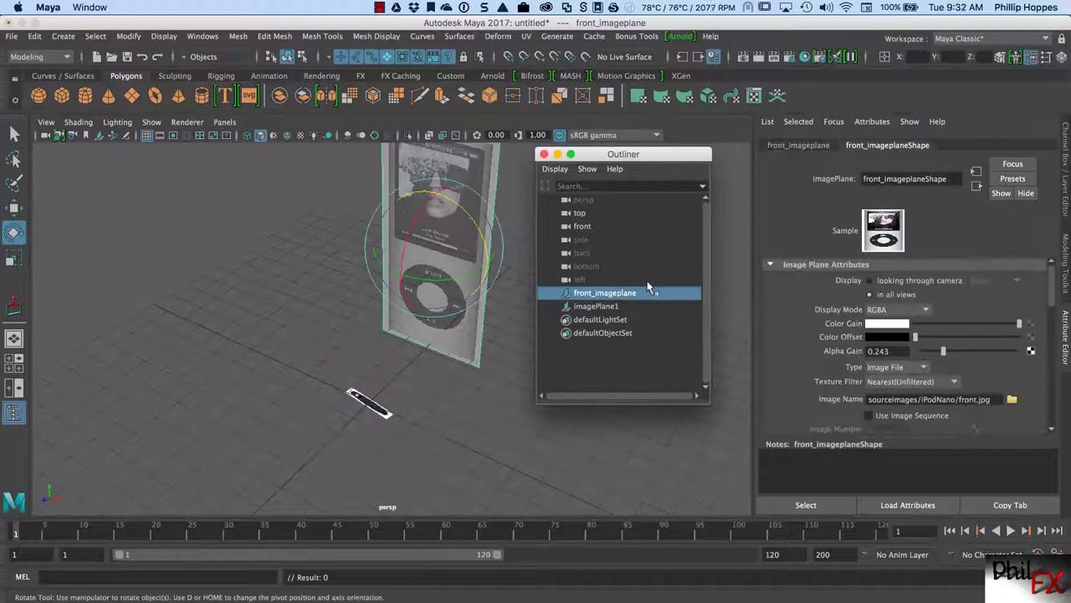
pyautogui.click(796, 145)
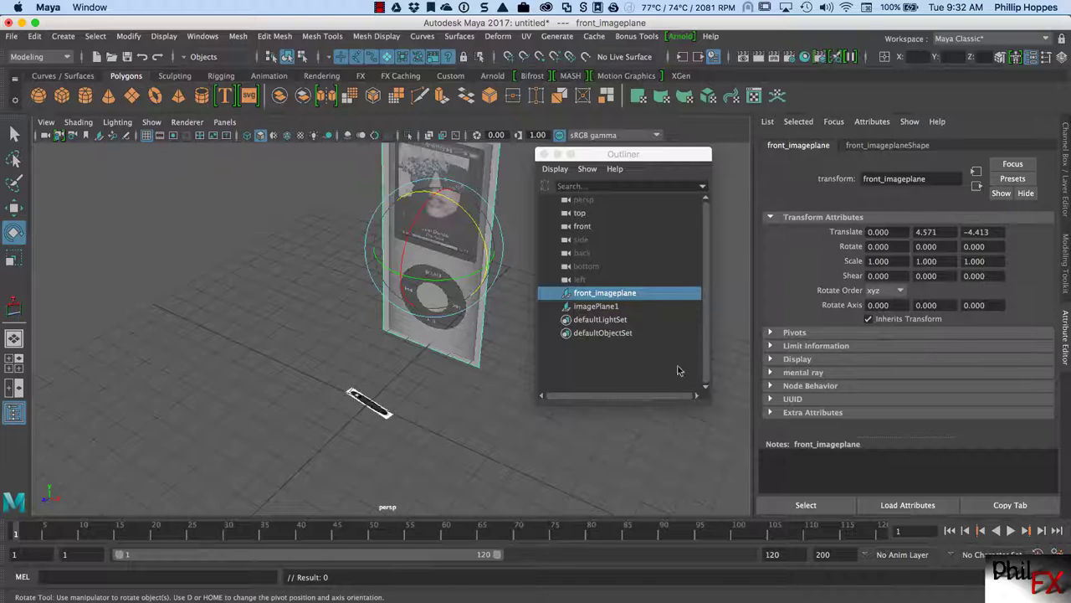
pyautogui.moveTo(405, 399); pyautogui.dragTo(376, 425)
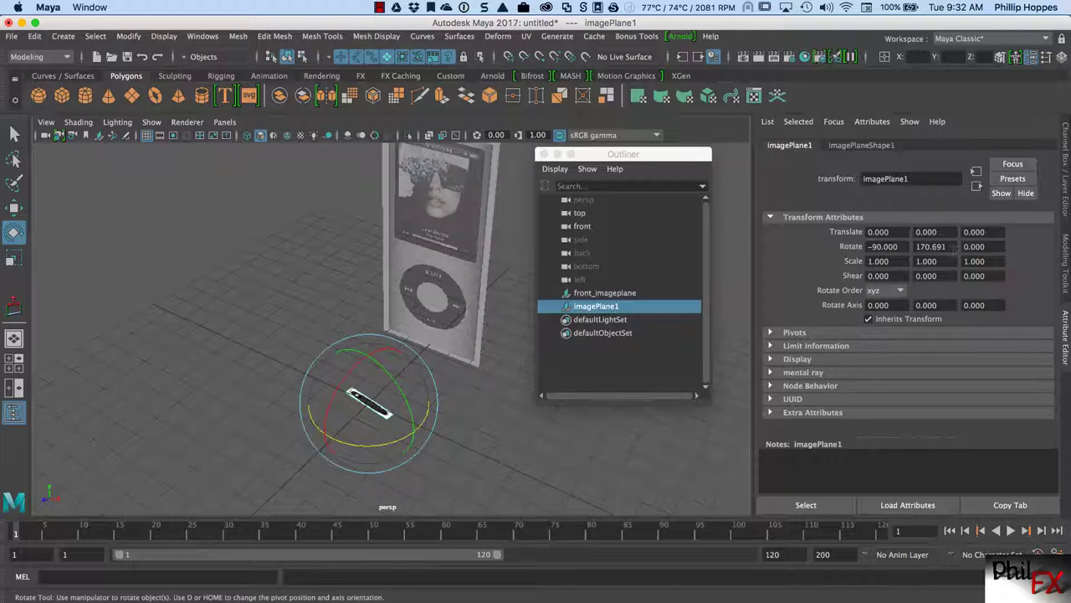
pyautogui.click(951, 246)
pyautogui.write('180')
pyautogui.press('Return')
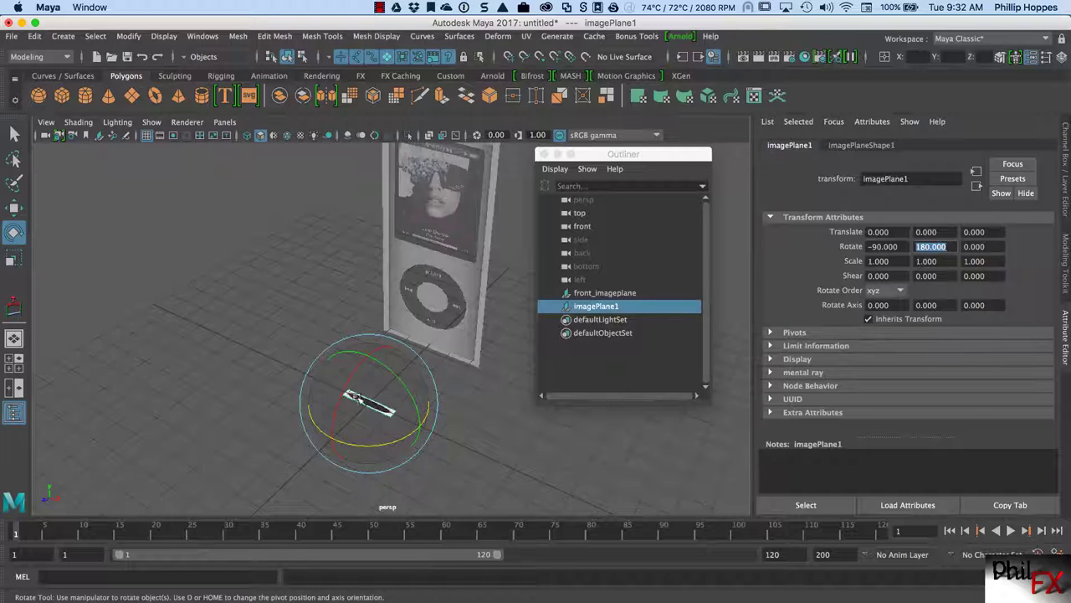
# Move front_imageplane forward along Z to about -0.068 so it meets the top image plane.
pyautogui.click(471, 456)
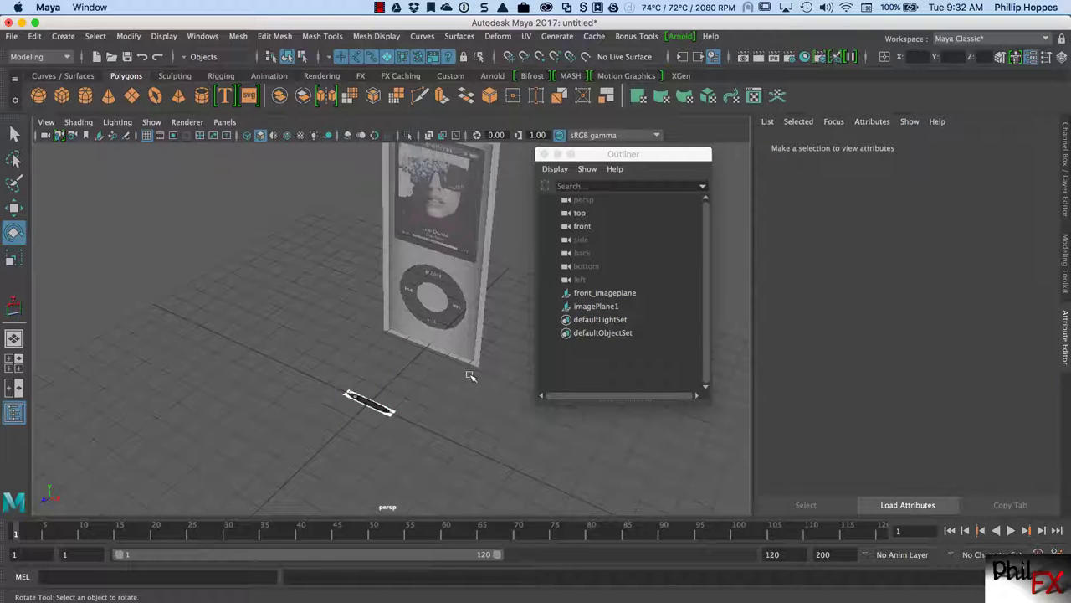
pyautogui.click(451, 339)
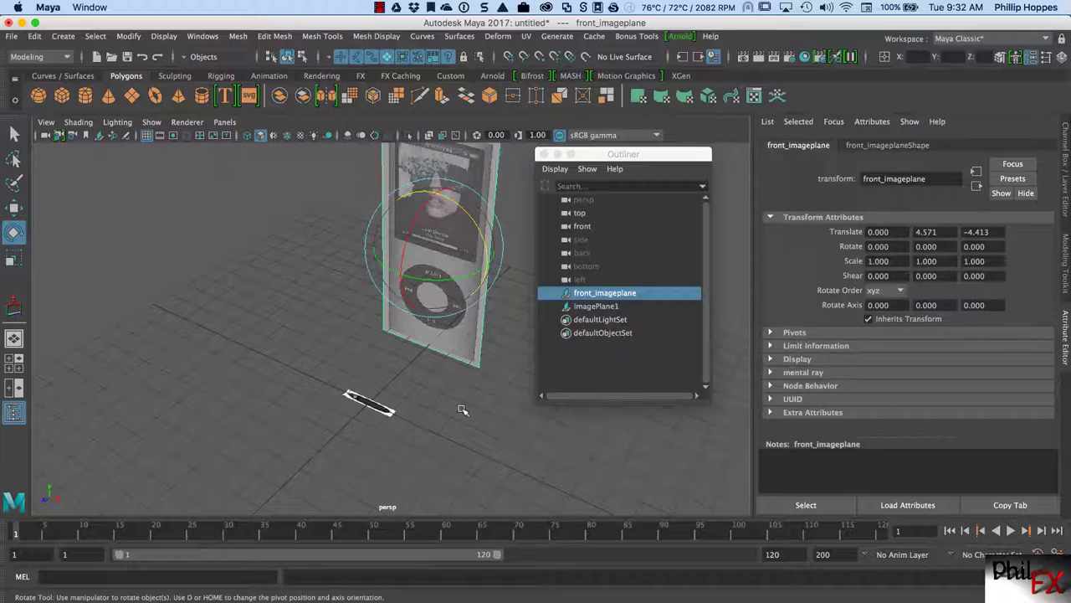
pyautogui.press('w')
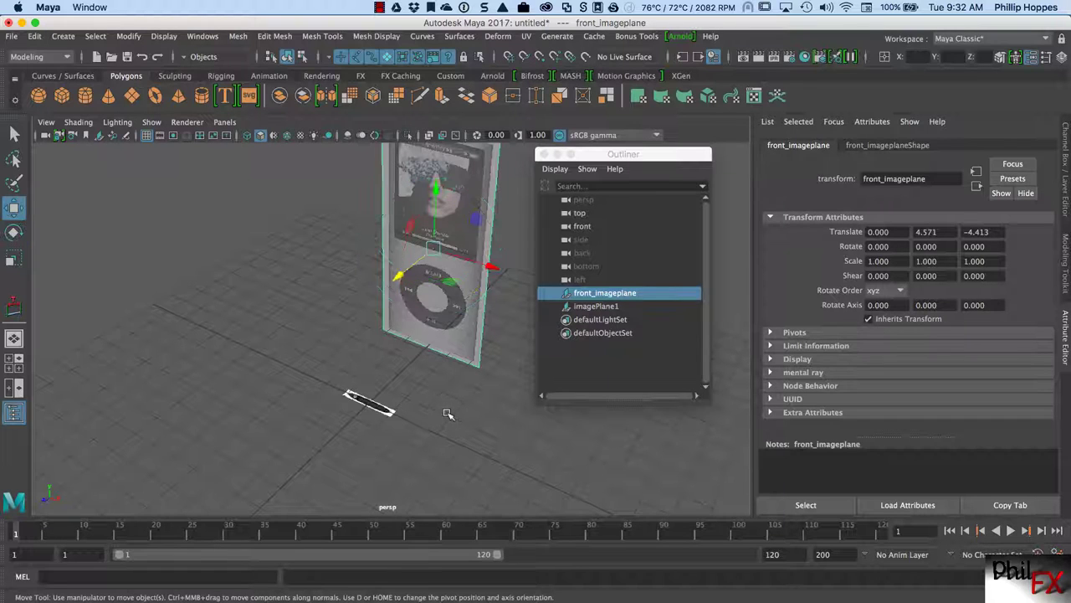
pyautogui.click(374, 408)
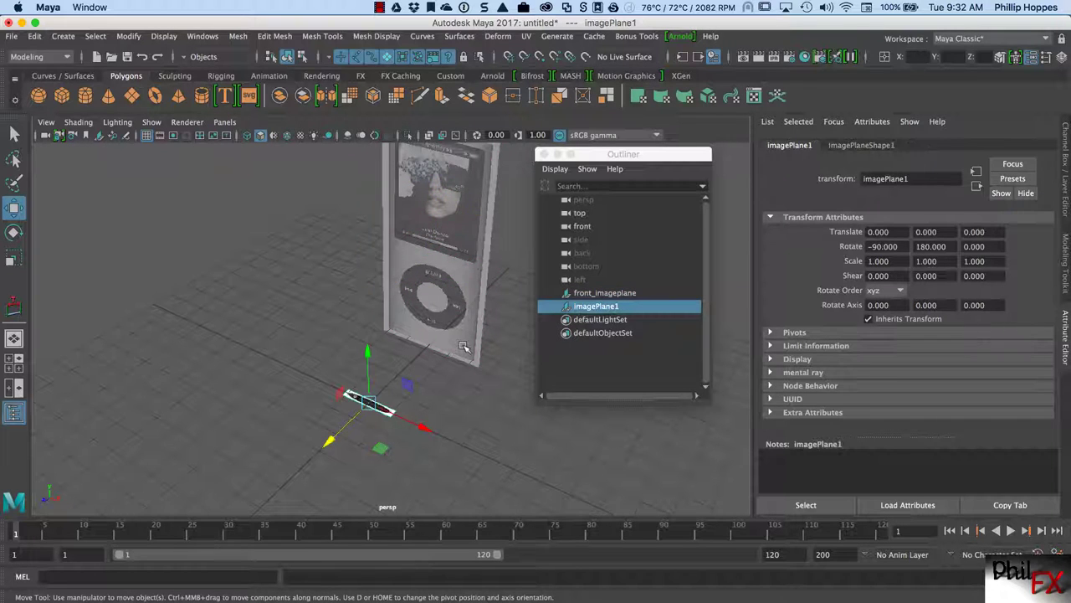
pyautogui.click(470, 299)
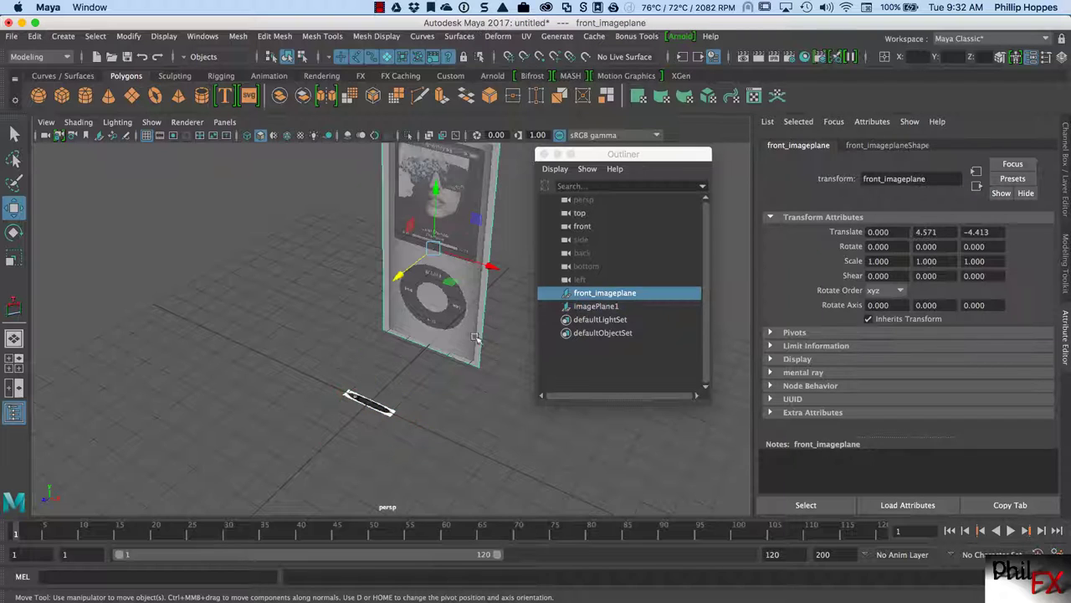
pyautogui.moveTo(399, 278); pyautogui.dragTo(327, 345)
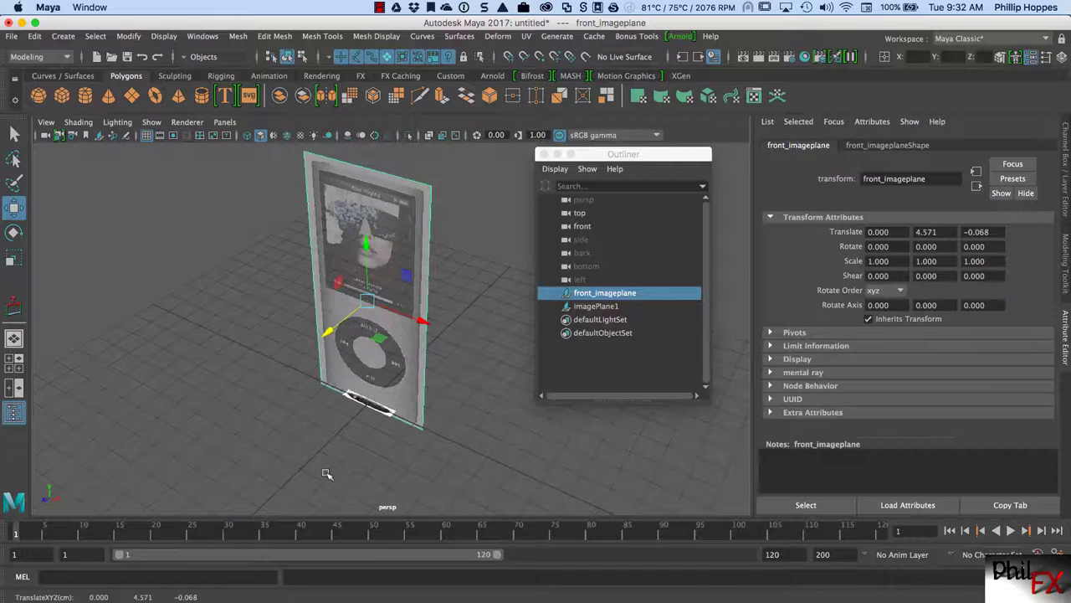
# Set the top image plane's width to 4.5 with the picture's aspect ratio maintained.
pyautogui.keyDown('alt'); pyautogui.moveTo(324, 473); pyautogui.dragTo(494, 419, button='right'); pyautogui.keyUp('alt')
pyautogui.keyDown('alt'); pyautogui.moveTo(326, 447); pyautogui.dragTo(325, 474); pyautogui.keyUp('alt')
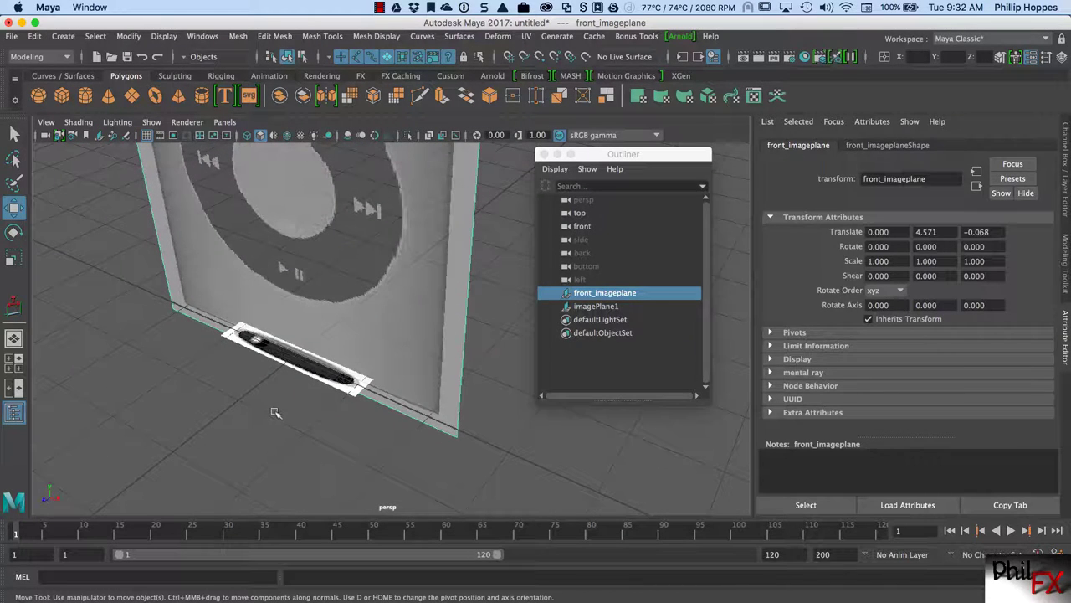
pyautogui.click(324, 377)
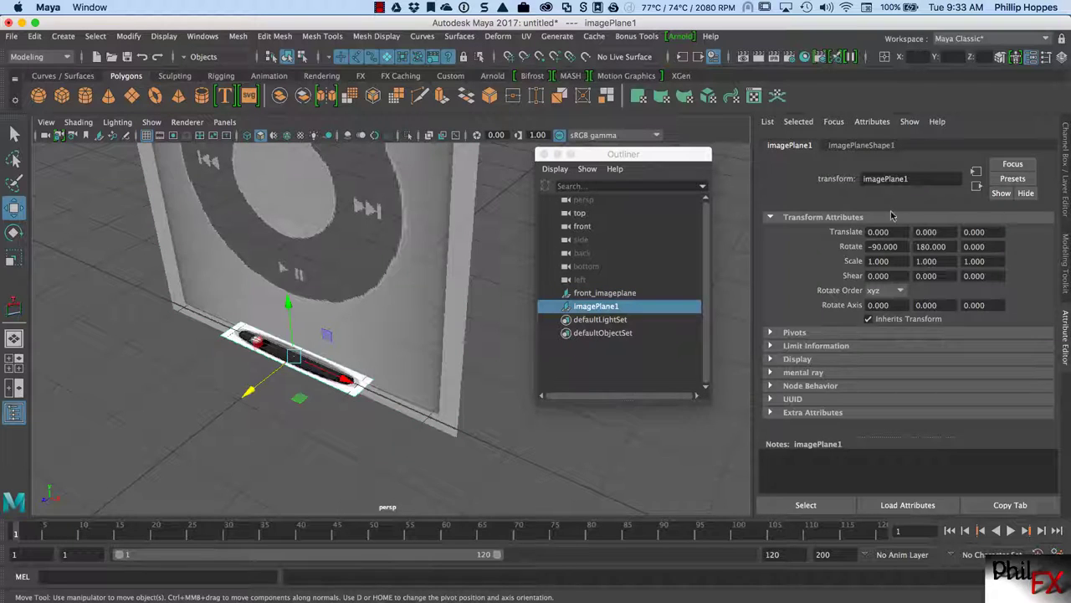
pyautogui.click(860, 146)
pyautogui.moveTo(1053, 286); pyautogui.dragTo(1060, 381)
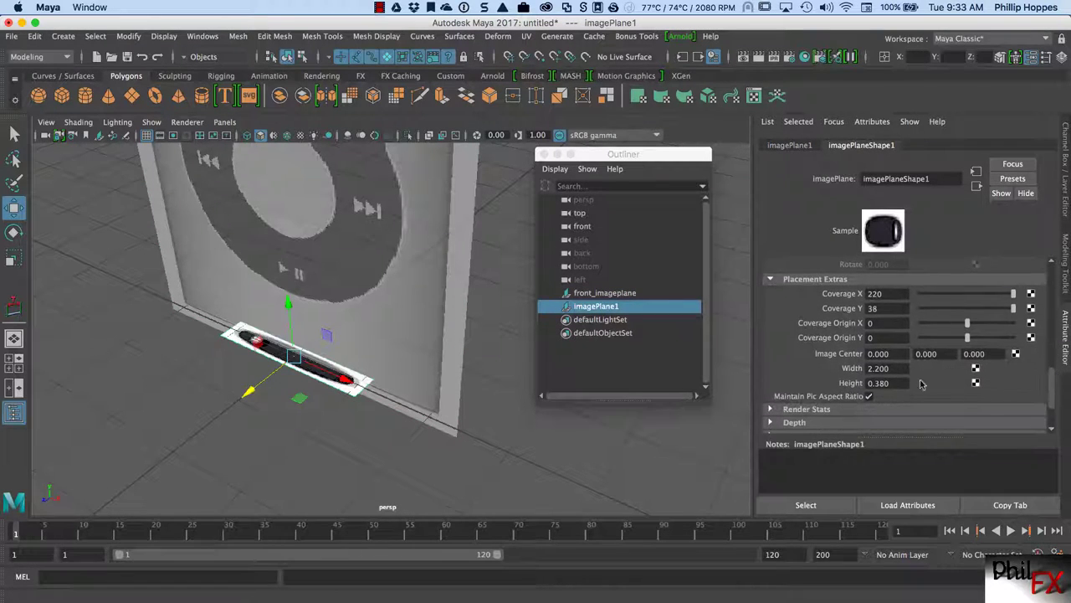
pyautogui.click(877, 368)
pyautogui.keyDown('ctrl'); pyautogui.moveTo(877, 369); pyautogui.dragTo(885, 368); pyautogui.keyUp('ctrl')
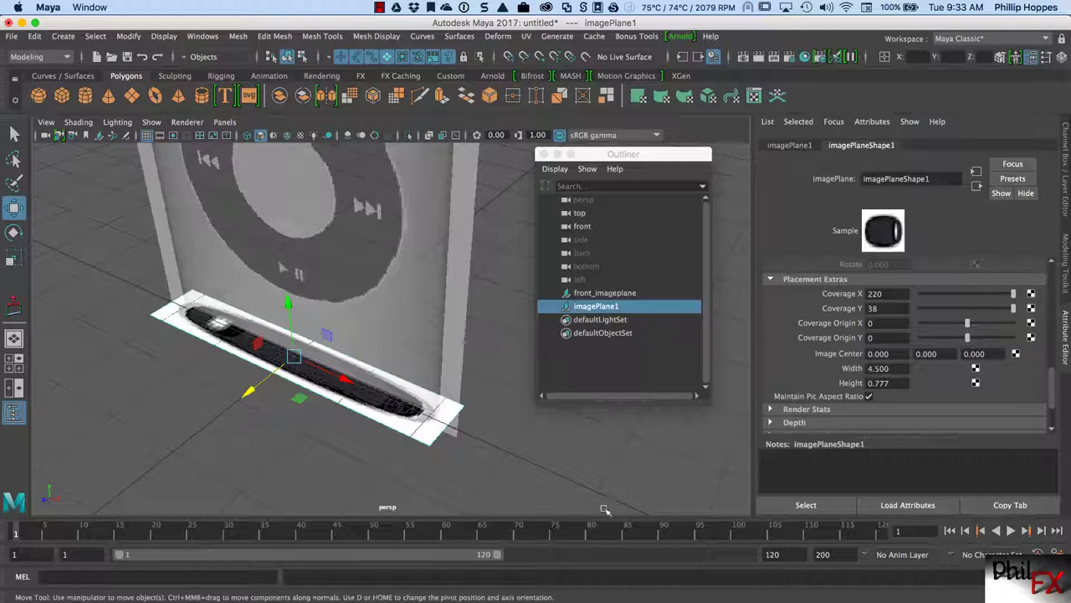
# Nudge the top image plane along X to about 0.016, lining its ends up with the sides of front_imageplane.
pyautogui.keyDown('alt'); pyautogui.moveTo(452, 514); pyautogui.dragTo(519, 488); pyautogui.keyUp('alt')
pyautogui.scroll(3, 502, 488)
pyautogui.keyDown('alt'); pyautogui.moveTo(493, 489); pyautogui.dragTo(434, 465, button='middle'); pyautogui.keyUp('alt')
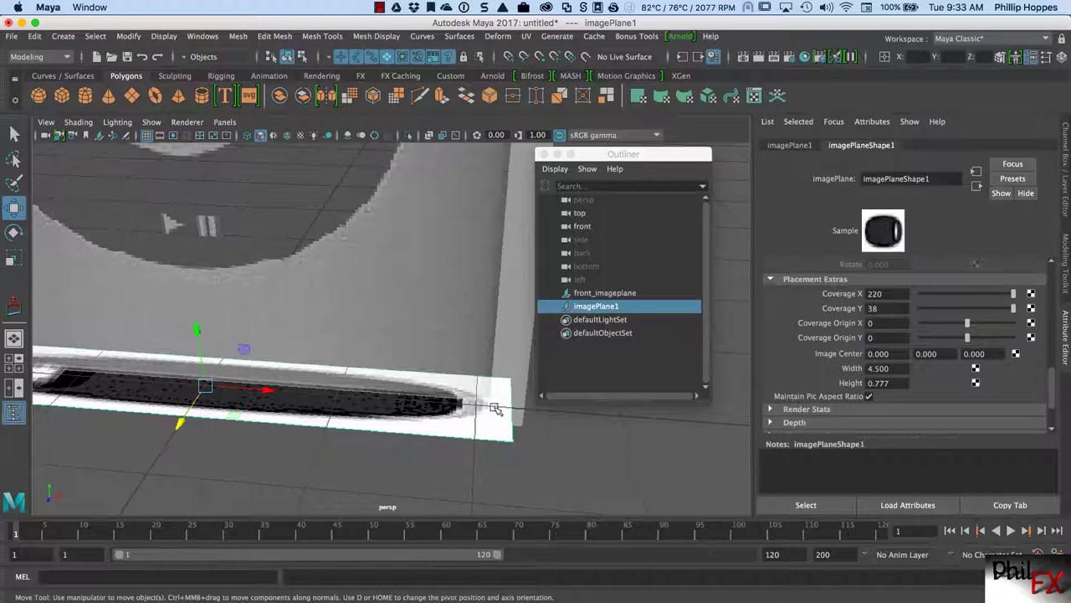
pyautogui.keyDown('alt'); pyautogui.moveTo(313, 446); pyautogui.dragTo(602, 444, button='middle'); pyautogui.keyUp('alt')
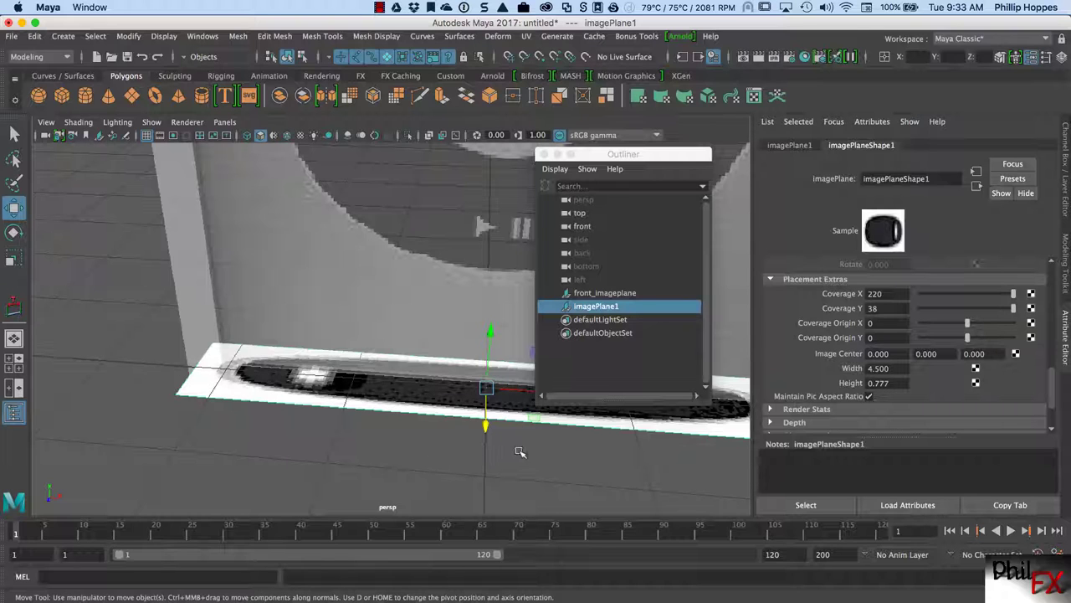
pyautogui.keyDown('alt'); pyautogui.moveTo(518, 448); pyautogui.dragTo(382, 438, button='middle'); pyautogui.keyUp('alt')
pyautogui.keyDown('alt'); pyautogui.moveTo(435, 446); pyautogui.dragTo(344, 447, button='right'); pyautogui.keyUp('alt')
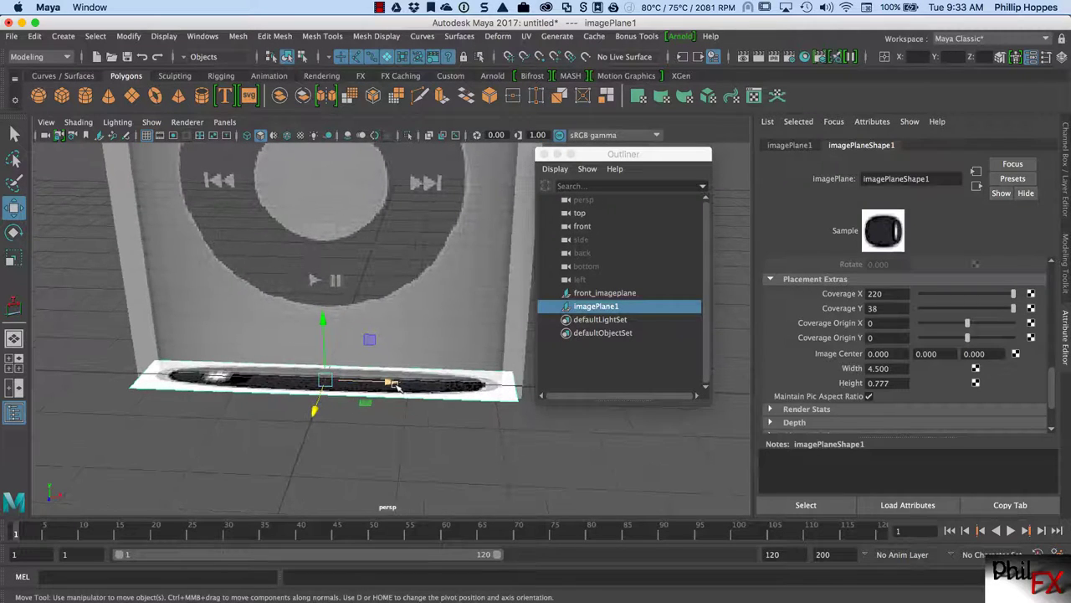
pyautogui.click(392, 384)
pyautogui.moveTo(392, 384); pyautogui.dragTo(392, 384)
pyautogui.keyDown('alt'); pyautogui.moveTo(258, 430); pyautogui.dragTo(281, 421, button='right'); pyautogui.keyUp('alt')
pyautogui.keyDown('alt'); pyautogui.moveTo(281, 421); pyautogui.dragTo(342, 454); pyautogui.keyUp('alt')
pyautogui.keyDown('alt'); pyautogui.moveTo(342, 455); pyautogui.dragTo(350, 448, button='right'); pyautogui.keyUp('alt')
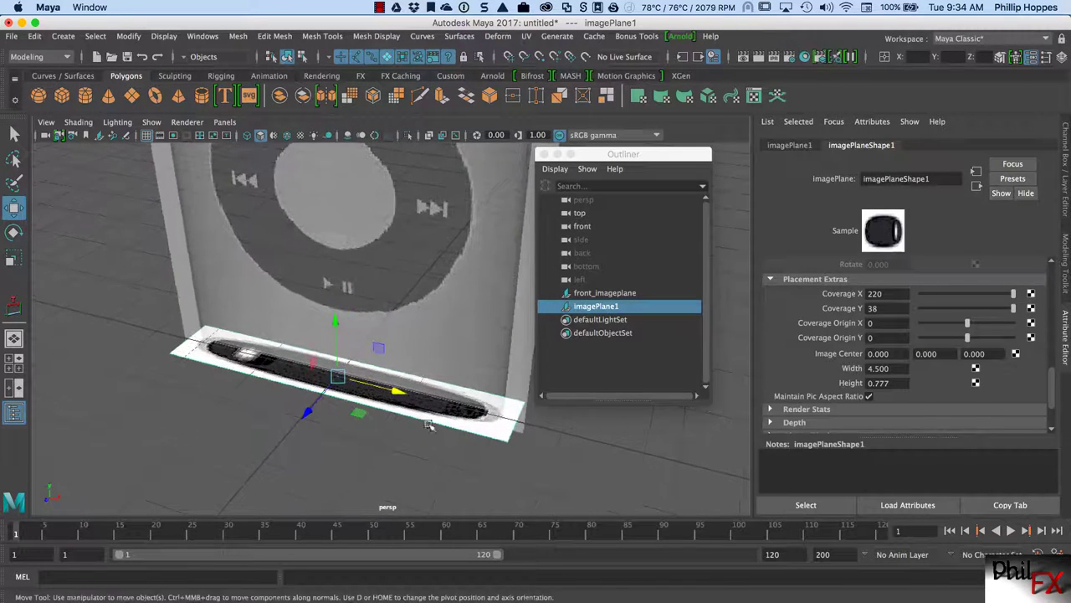
pyautogui.keyDown('alt'); pyautogui.moveTo(371, 438); pyautogui.dragTo(316, 443, button='middle'); pyautogui.keyUp('alt')
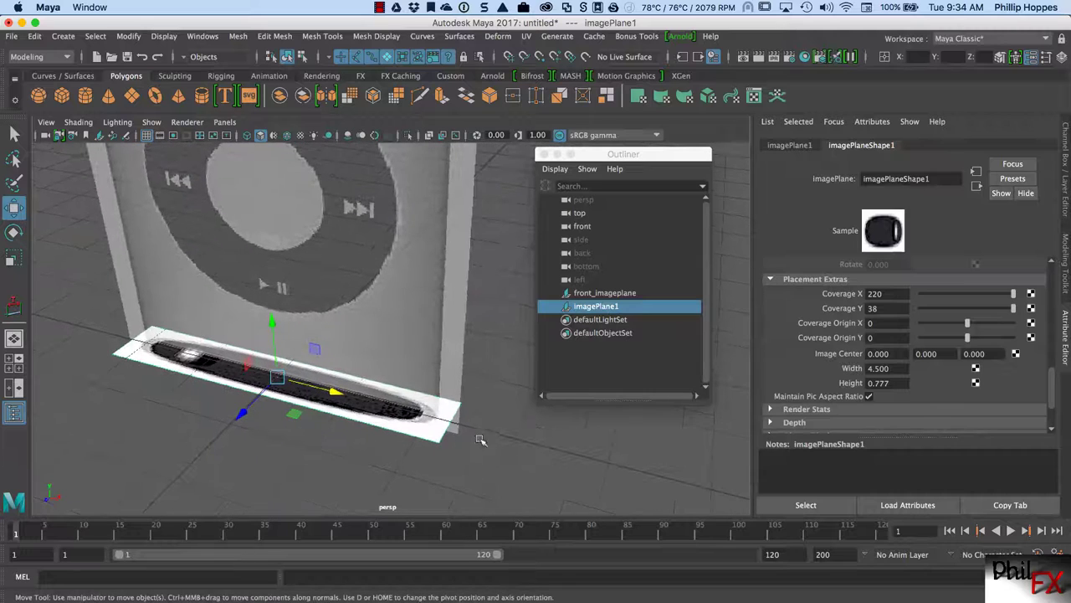
# Rename imagePlane1 to top_imageplane.
pyautogui.doubleClick(619, 308)
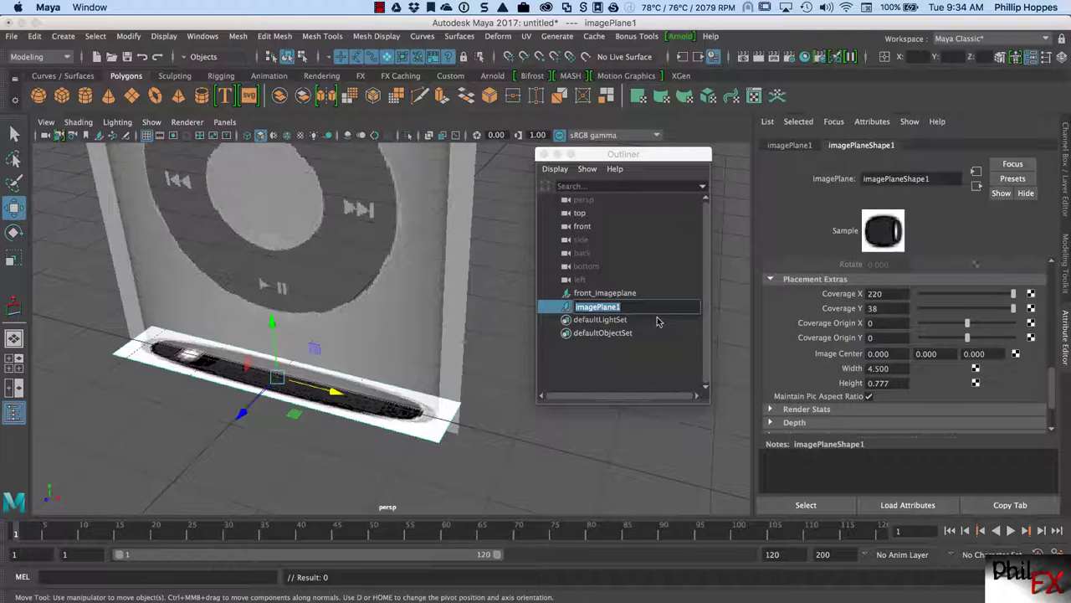
pyautogui.write('top_')
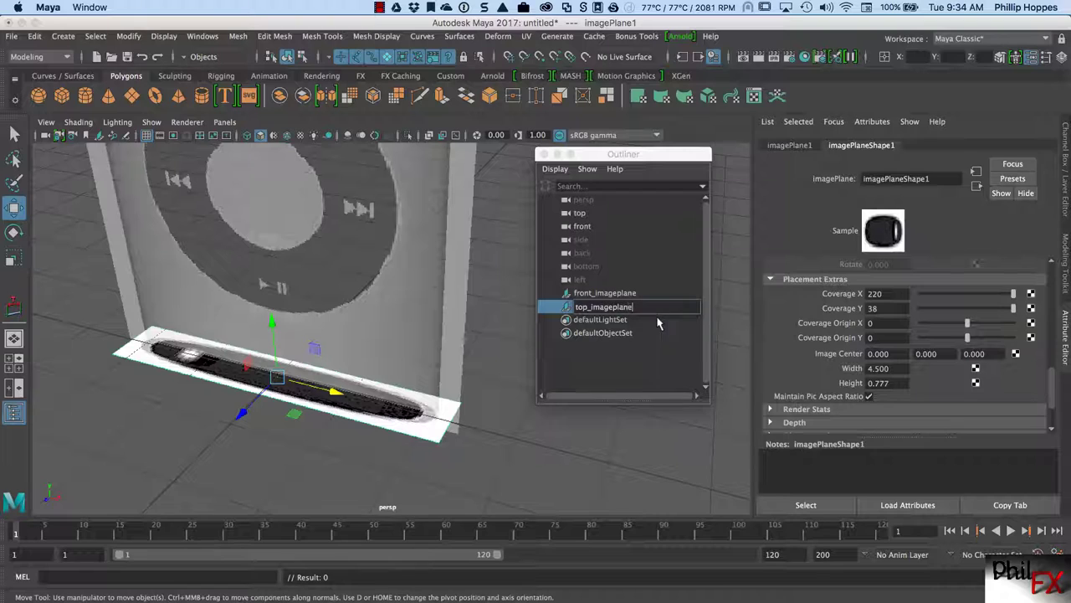
pyautogui.write('imageplane')
pyautogui.press('Return')
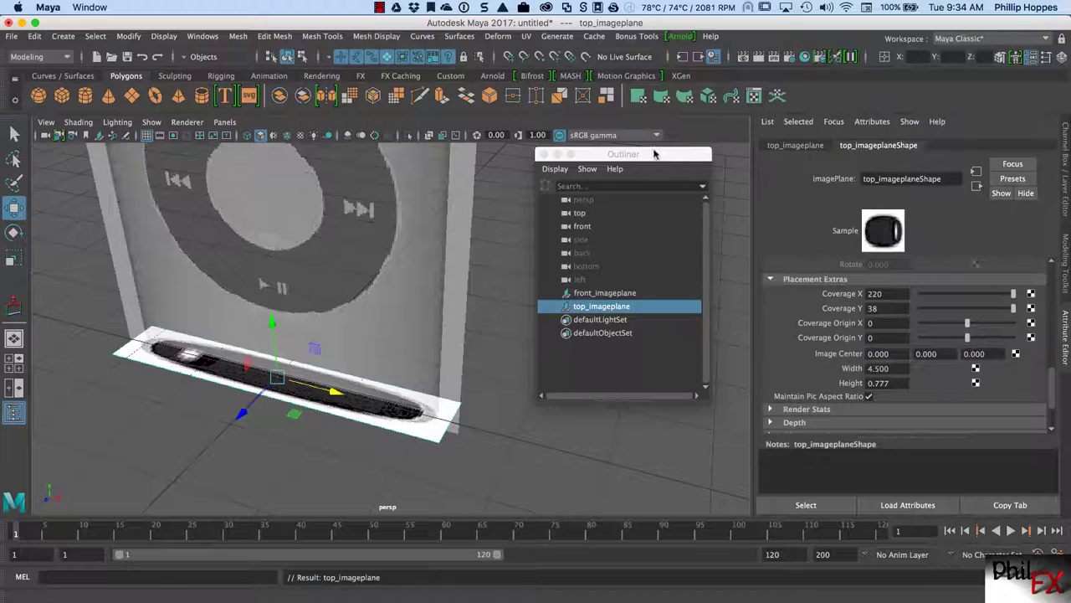
# Hide the top and front cameras in the scene.
pyautogui.moveTo(626, 159); pyautogui.dragTo(621, 178)
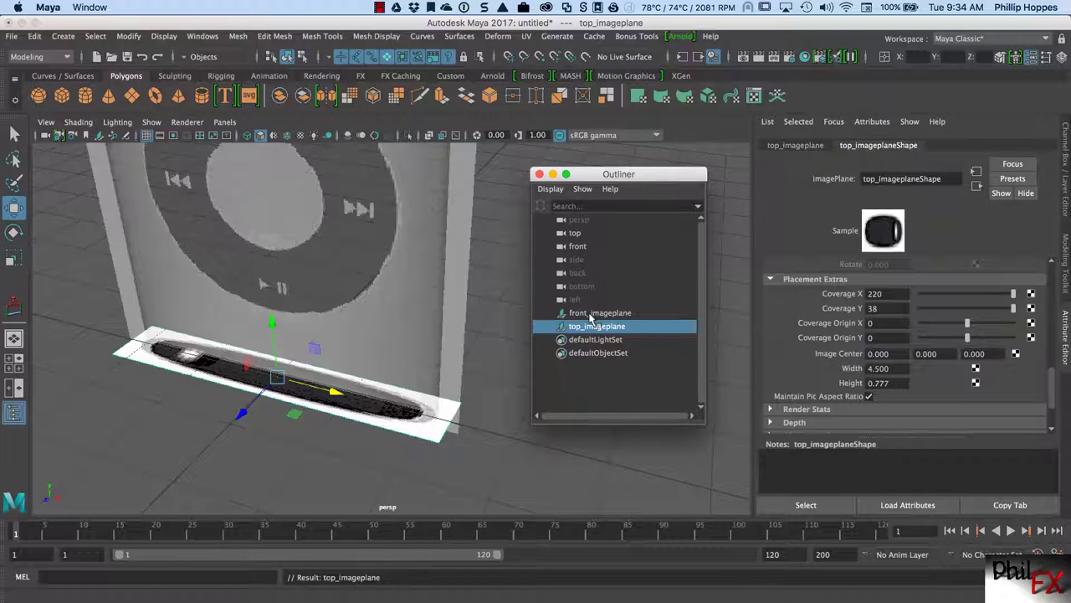
pyautogui.click(576, 233)
pyautogui.click(579, 245)
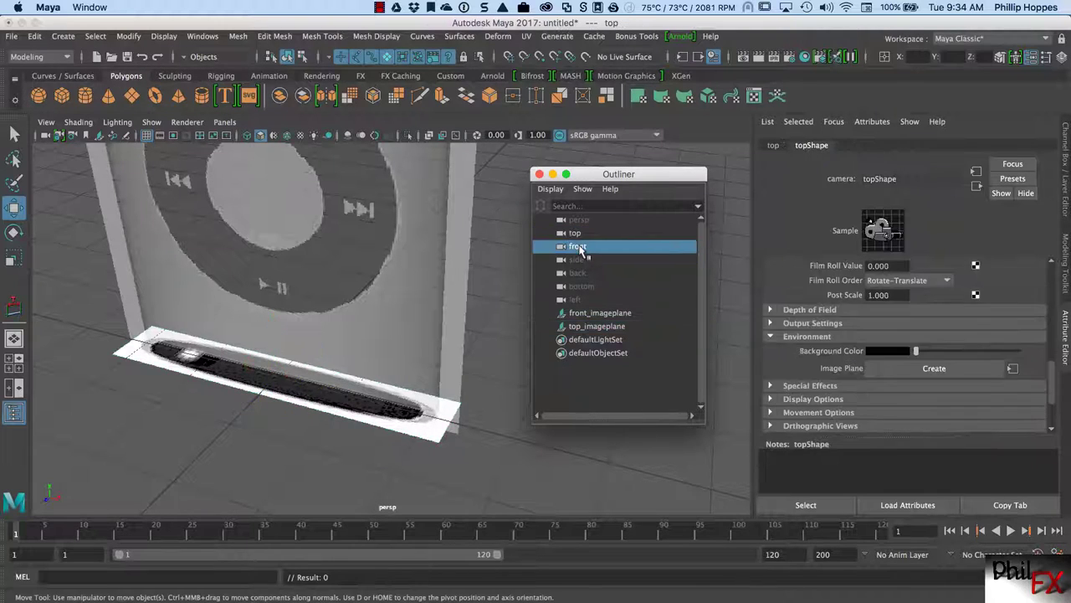
pyautogui.click(578, 234)
pyautogui.click(580, 245)
pyautogui.click(579, 234)
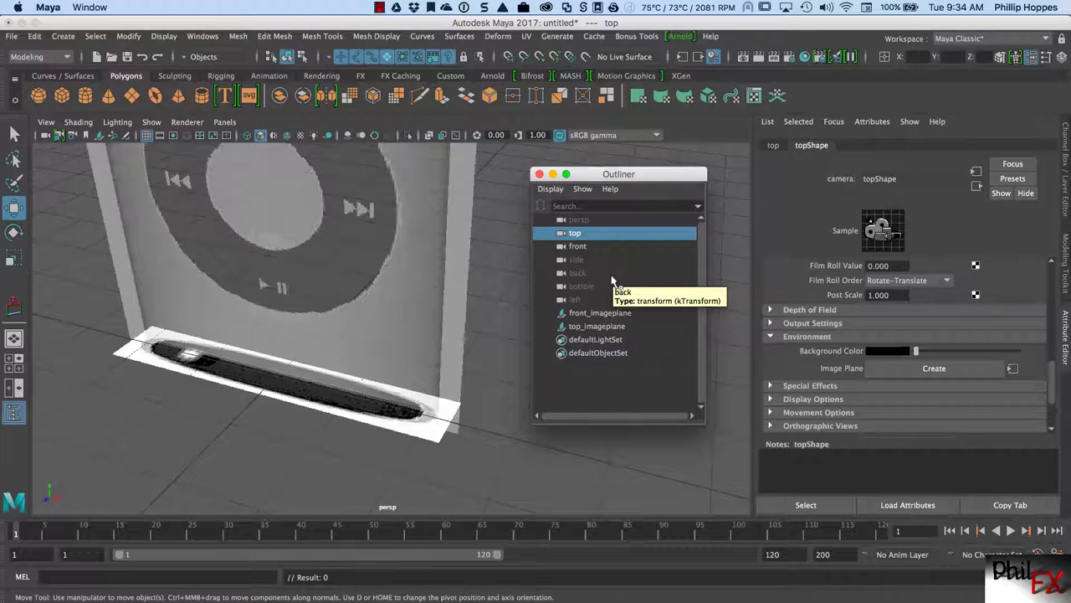
pyautogui.hotkey('ctrl', 'h')
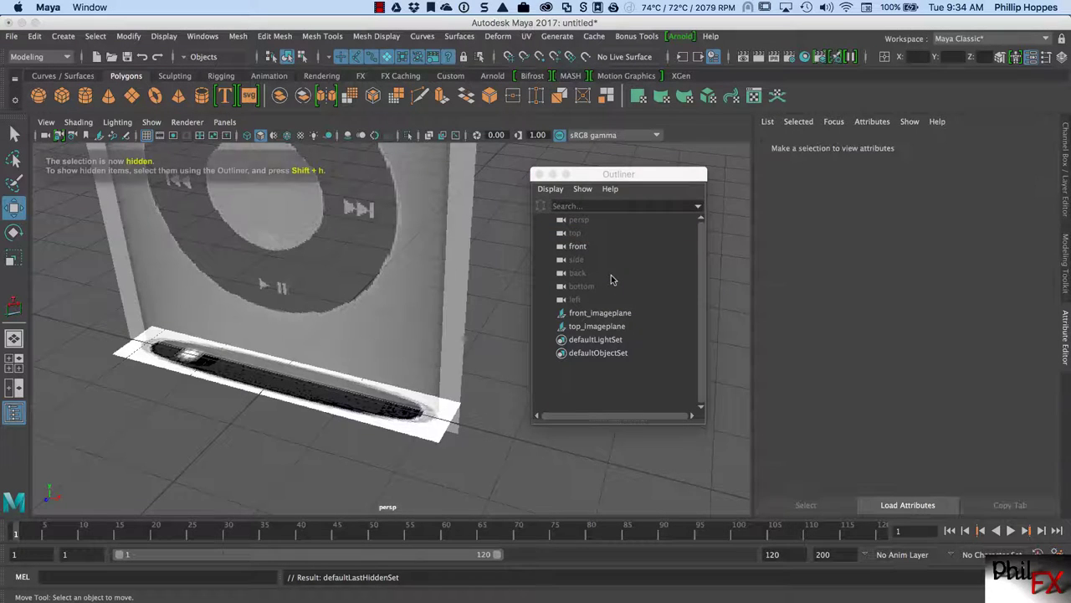
pyautogui.click(579, 246)
pyautogui.hotkey('ctrl', 'h')
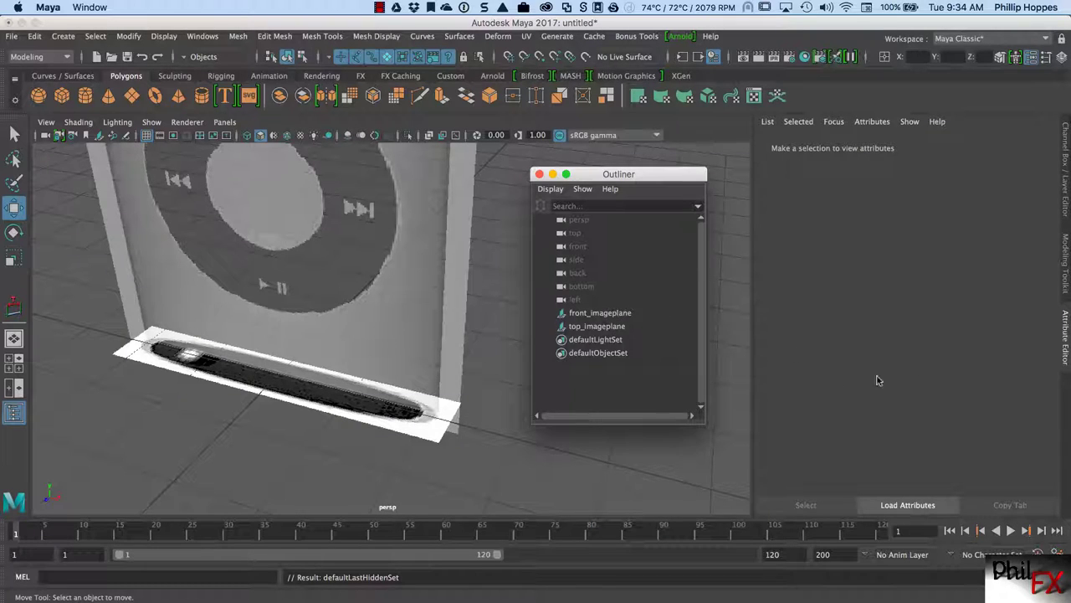
# Create a display layer with front_imageplane and top_imageplane assigned to it.
pyautogui.click(1067, 152)
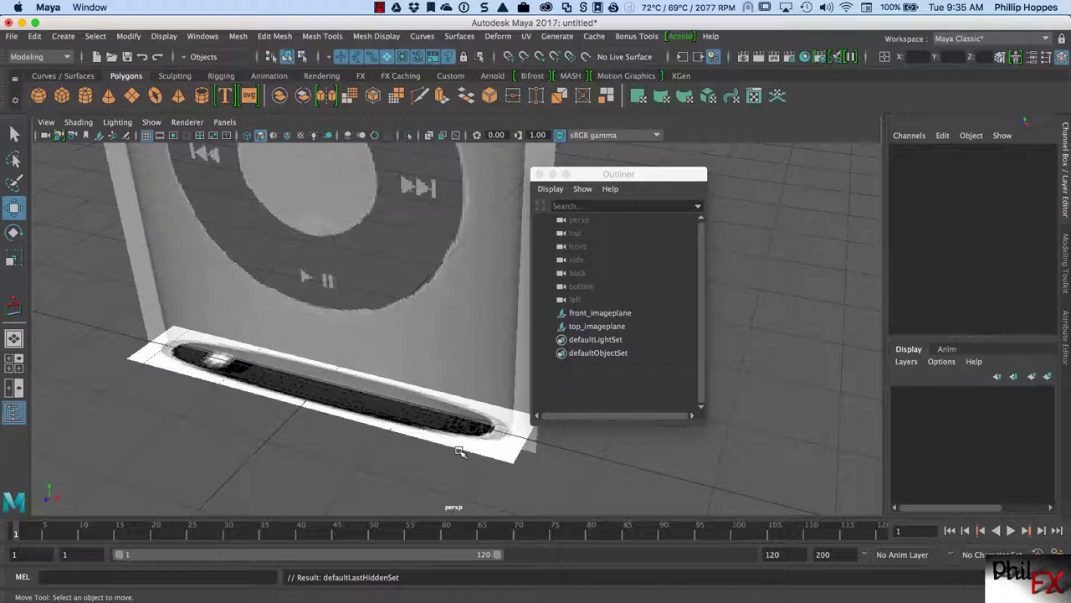
pyautogui.moveTo(651, 178); pyautogui.dragTo(727, 171)
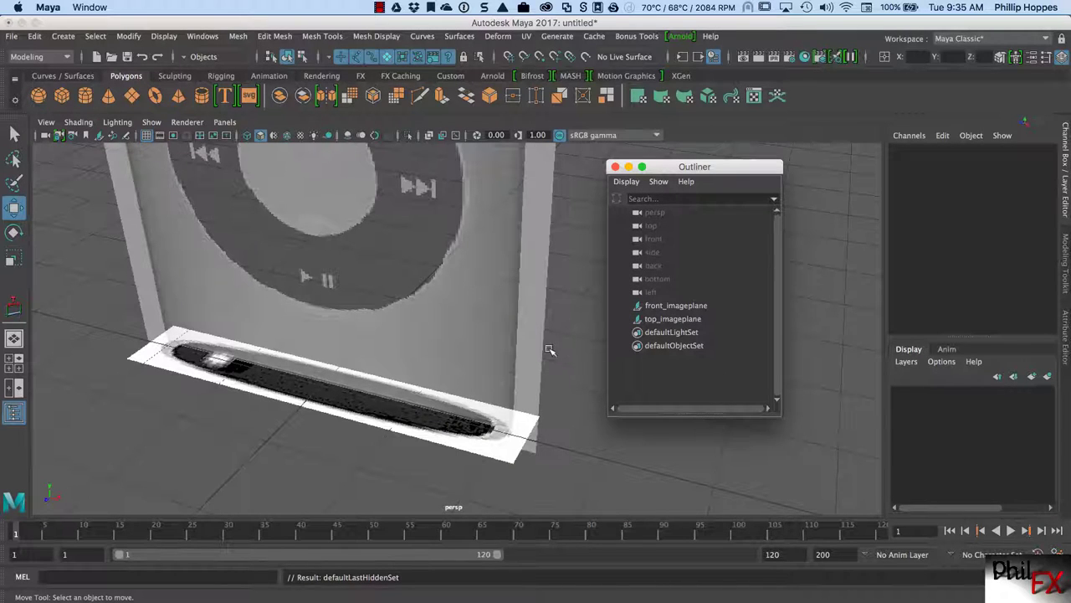
pyautogui.click(524, 353)
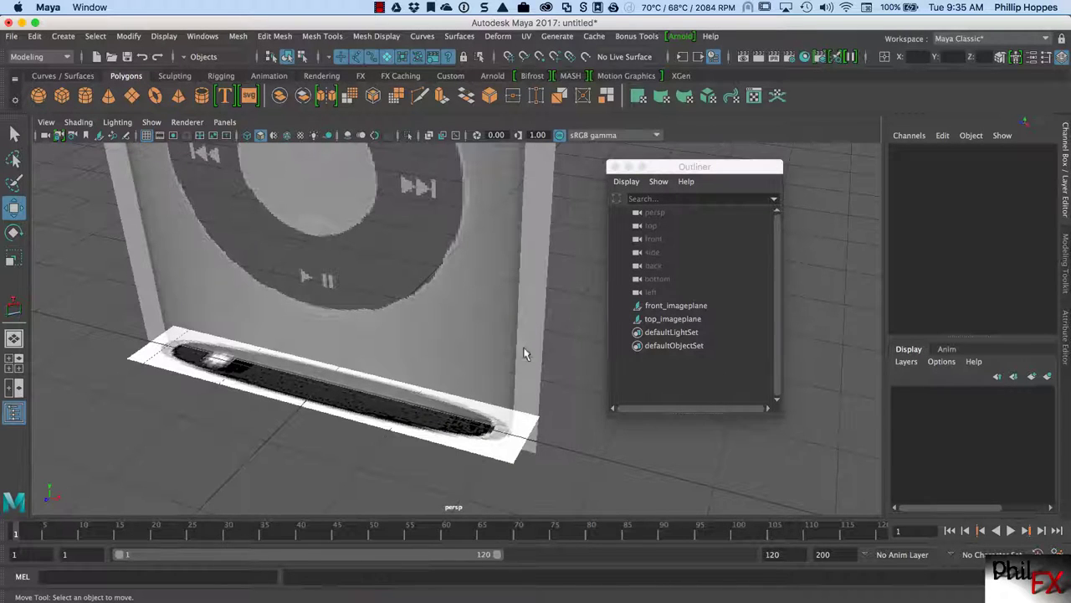
pyautogui.keyDown('shift'); pyautogui.click(676, 319); pyautogui.keyUp('shift')
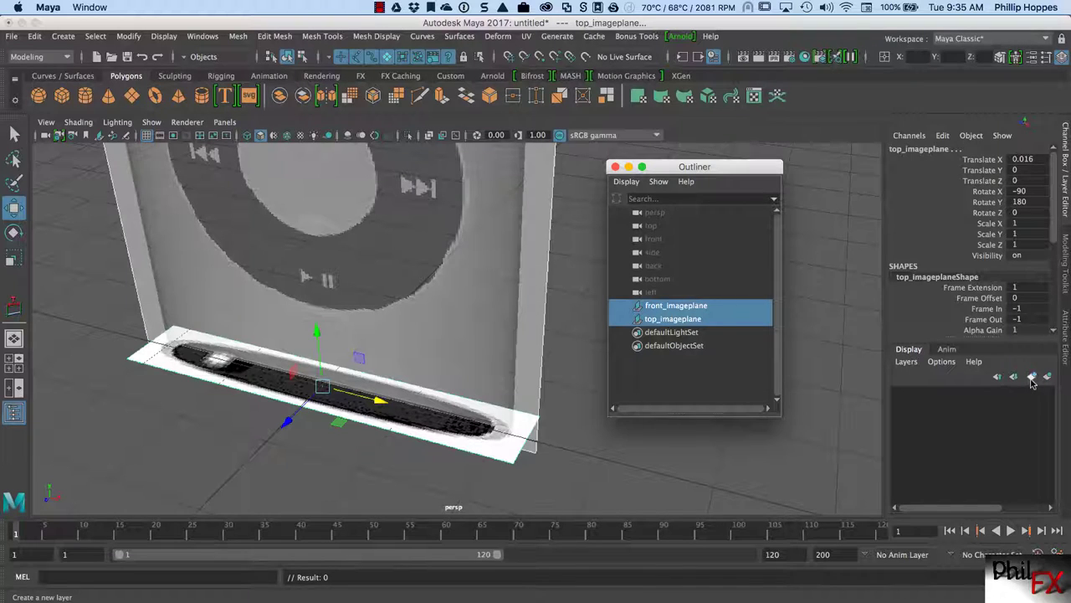
pyautogui.click(856, 445)
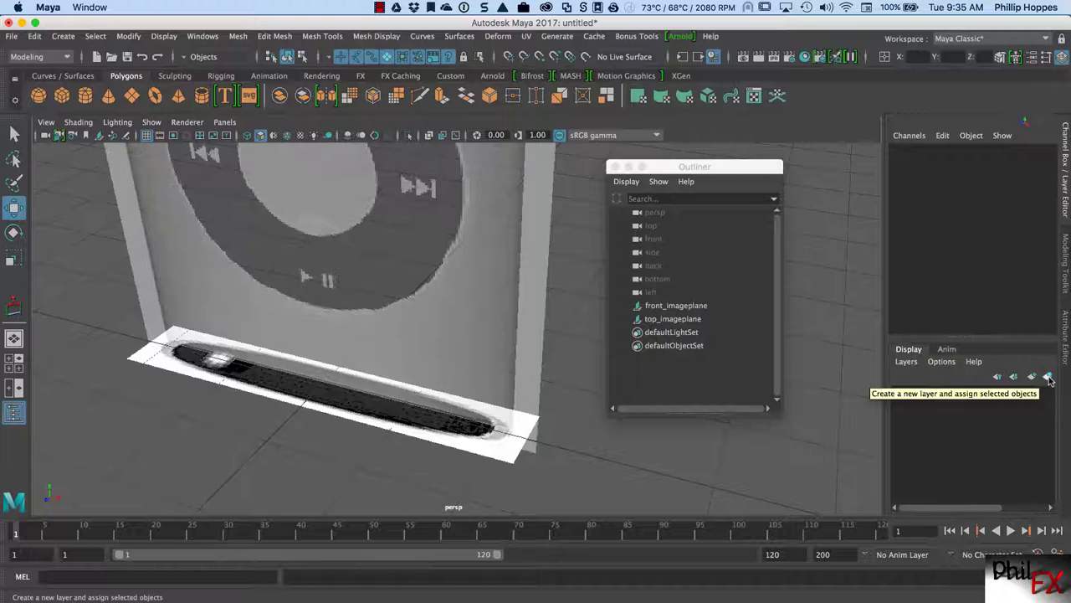
pyautogui.click(678, 306)
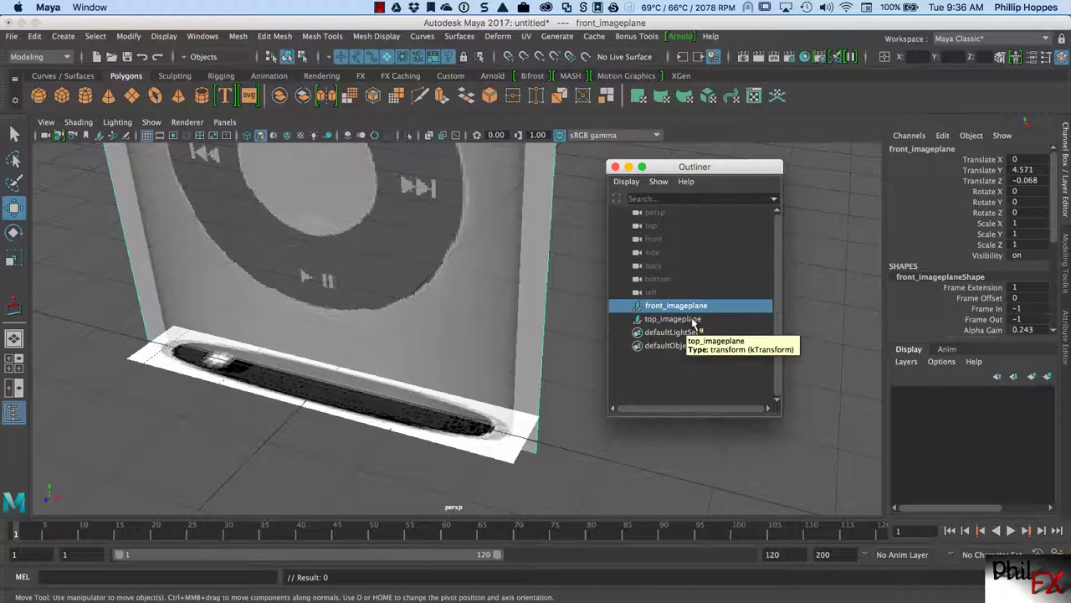
pyautogui.keyDown('shift'); pyautogui.click(674, 319); pyautogui.keyUp('shift')
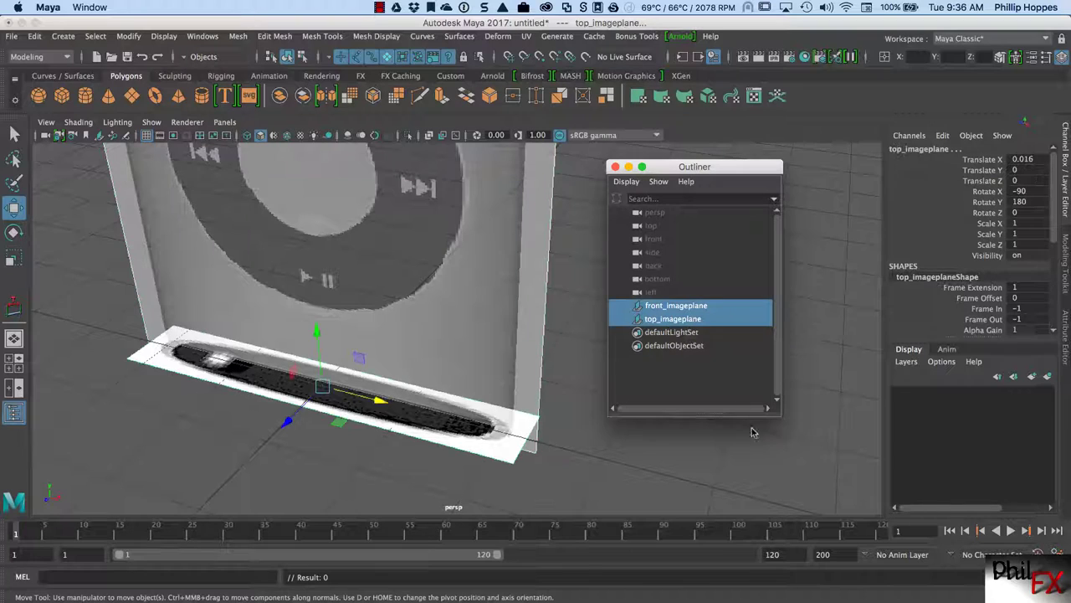
pyautogui.click(1045, 382)
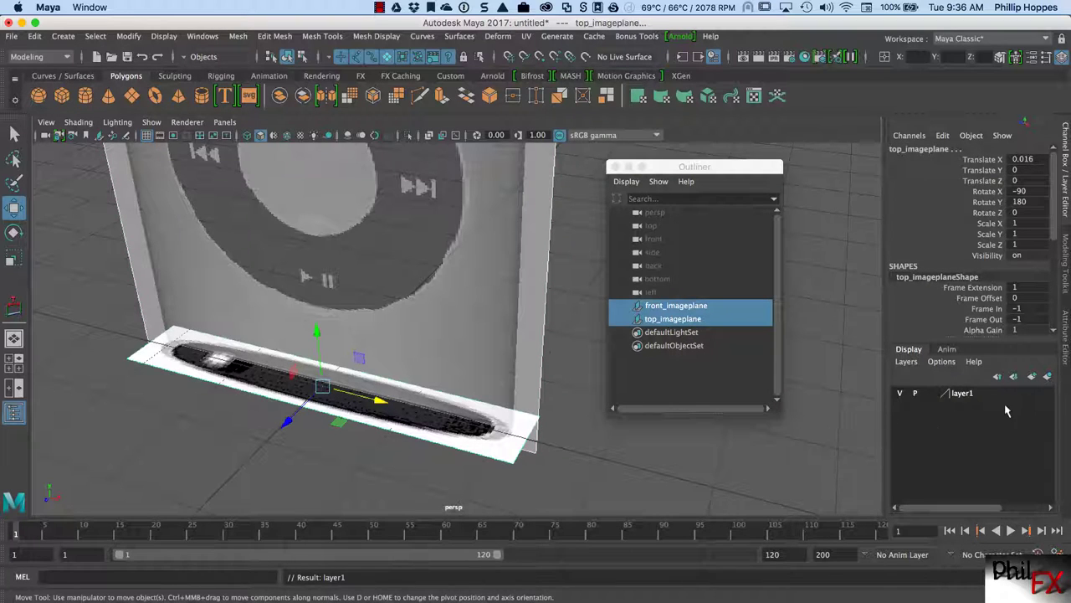
# Rename the new display layer to refimages.
pyautogui.doubleClick(963, 396)
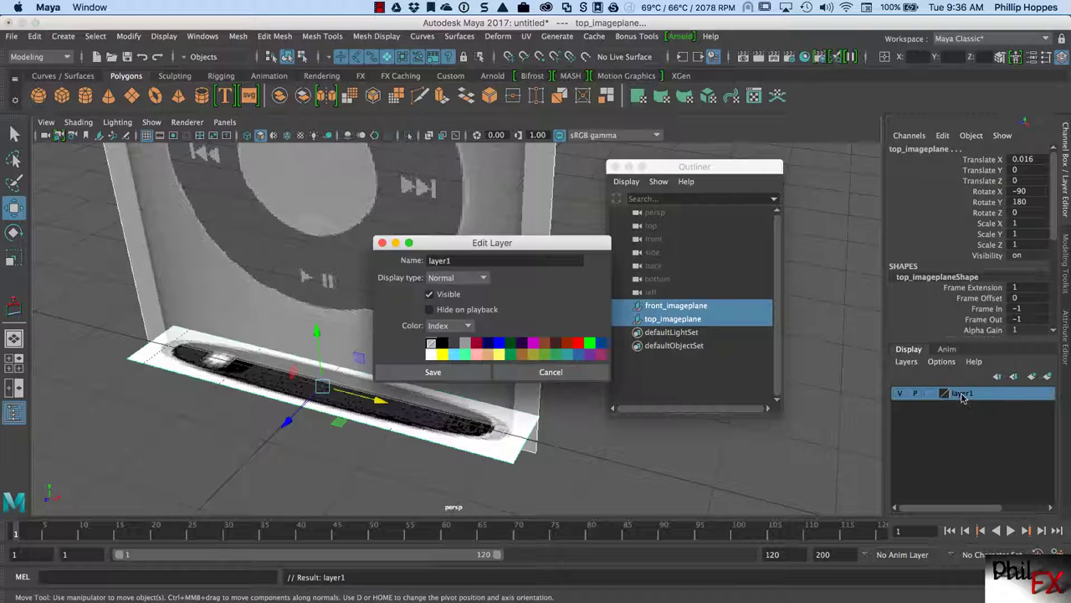
pyautogui.doubleClick(459, 261)
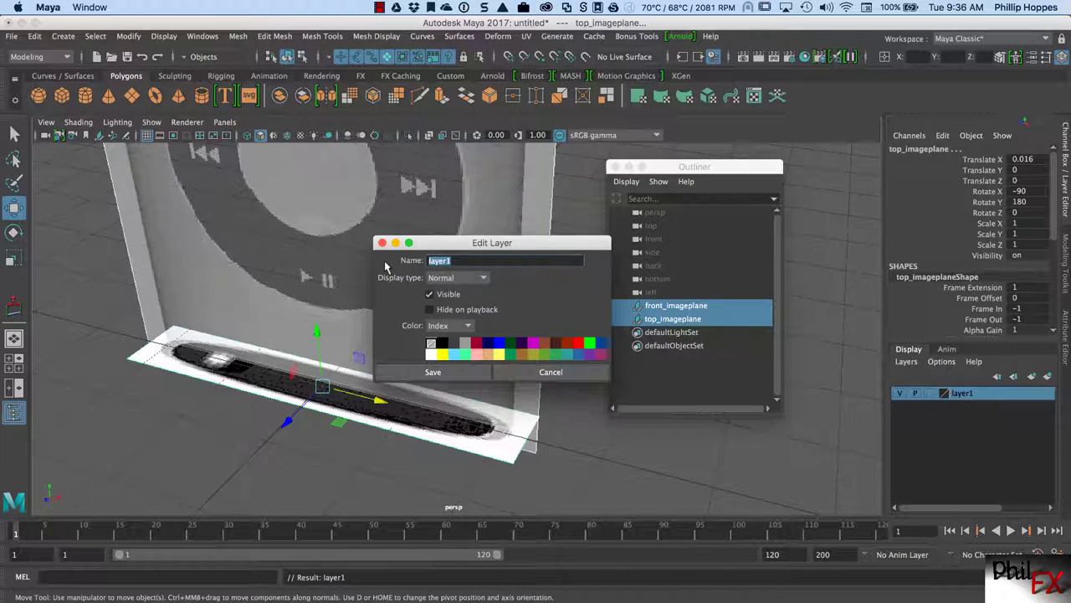
pyautogui.write('refimages')
pyautogui.click(438, 371)
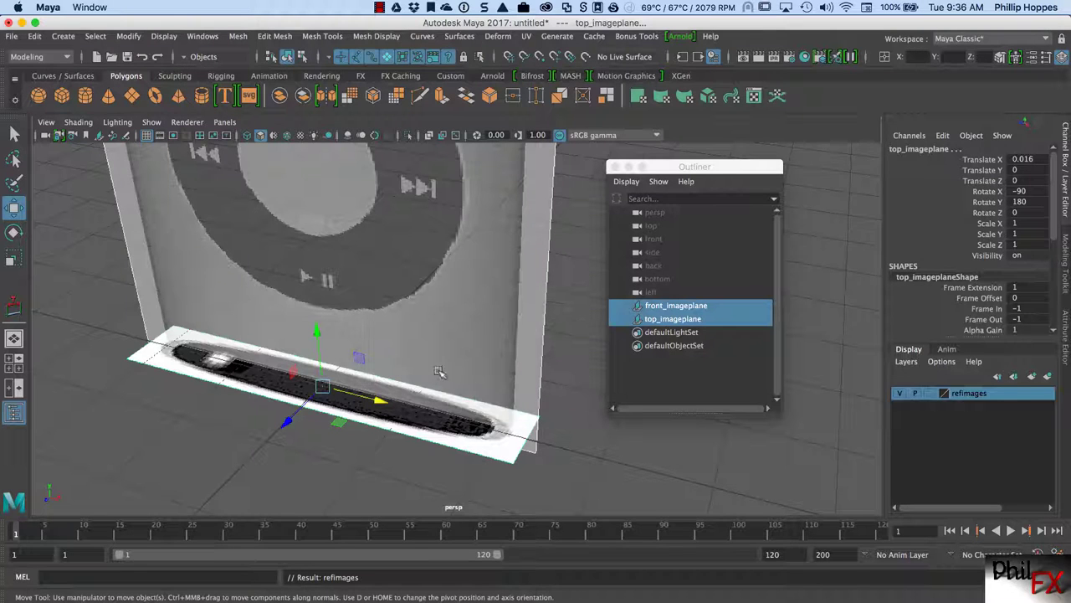
# Cycle the refimages layer through the Template, Reference and Normal display types to compare their effect on the image planes.
pyautogui.click(930, 394)
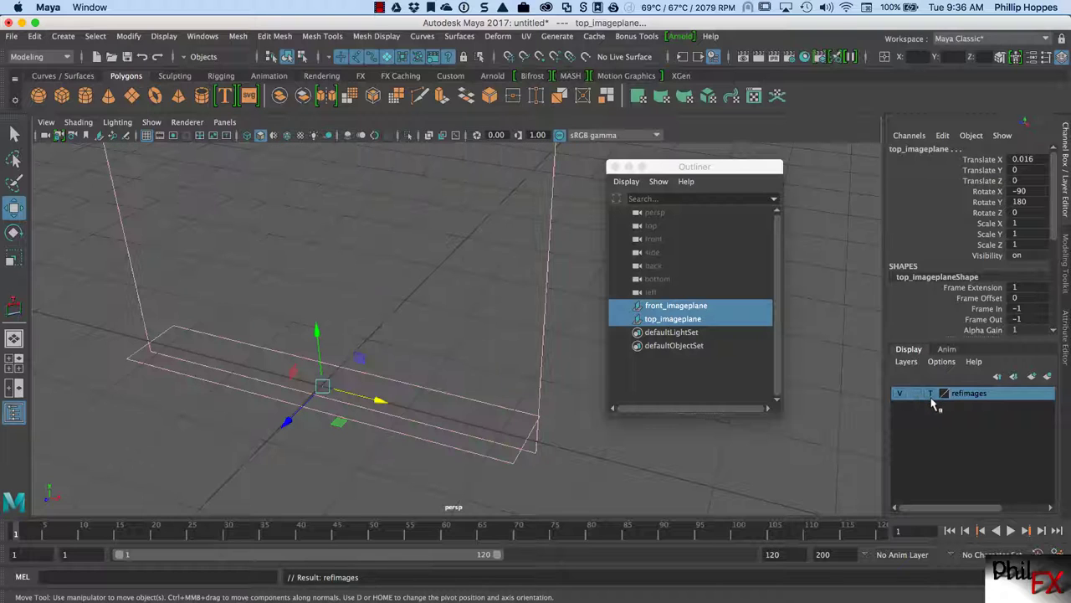
pyautogui.click(930, 394)
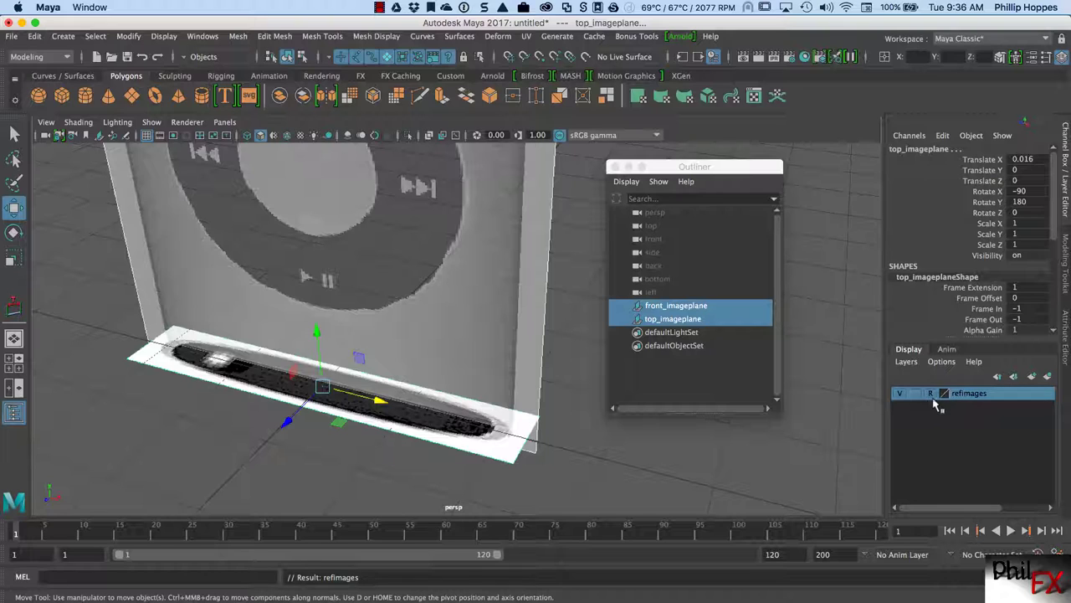
pyautogui.click(930, 394)
pyautogui.click(930, 395)
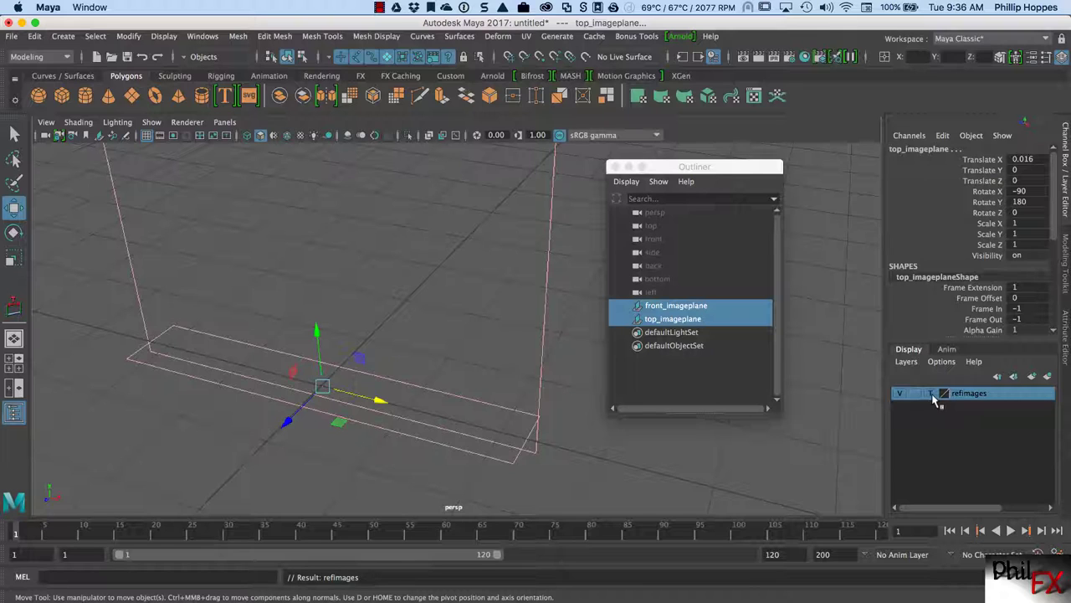
pyautogui.click(931, 393)
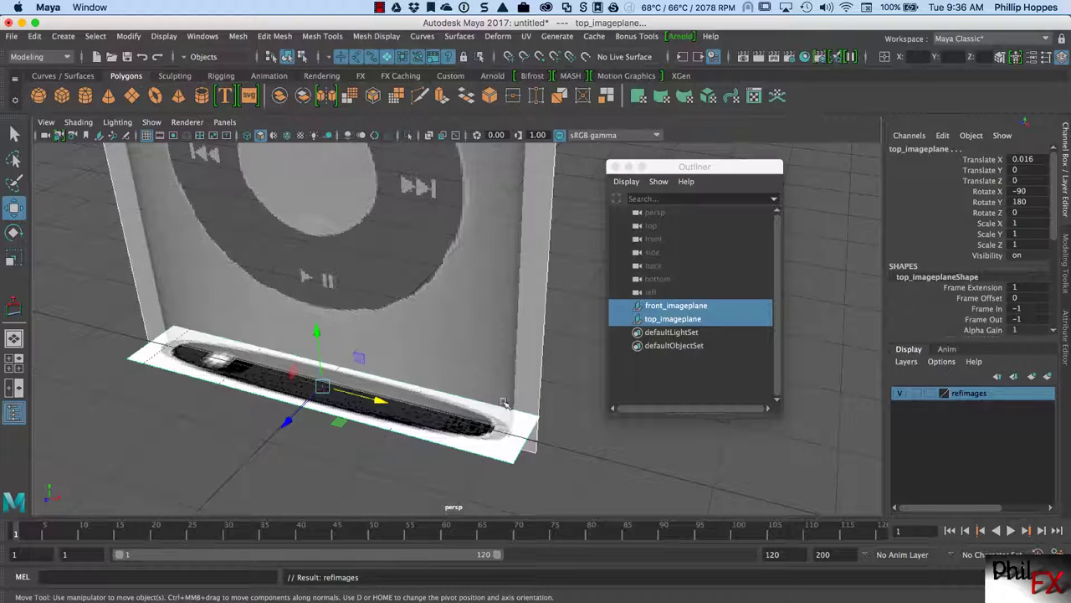
pyautogui.click(931, 394)
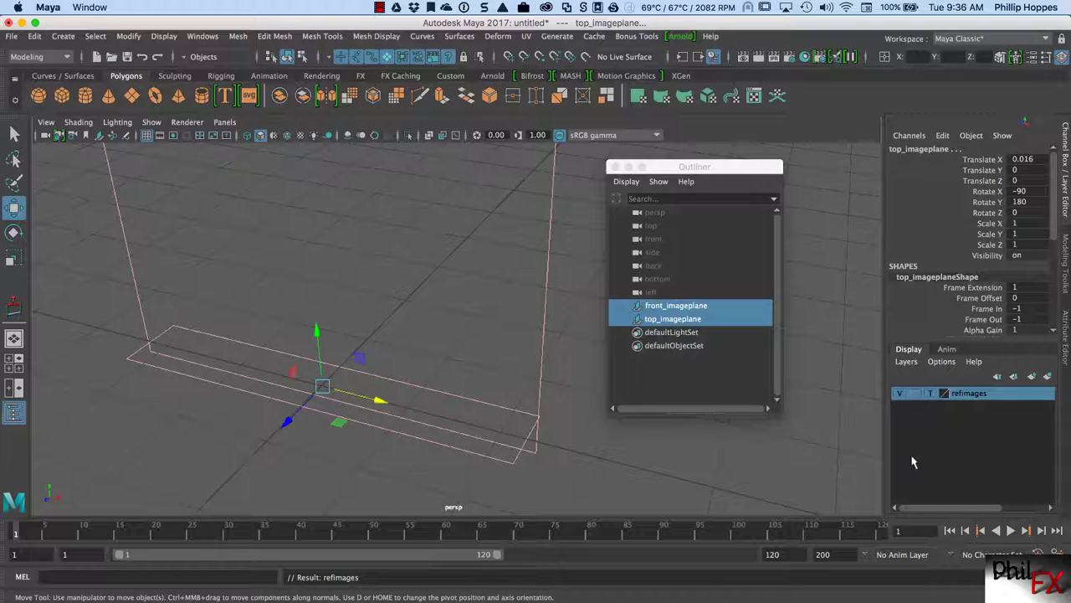
pyautogui.click(930, 393)
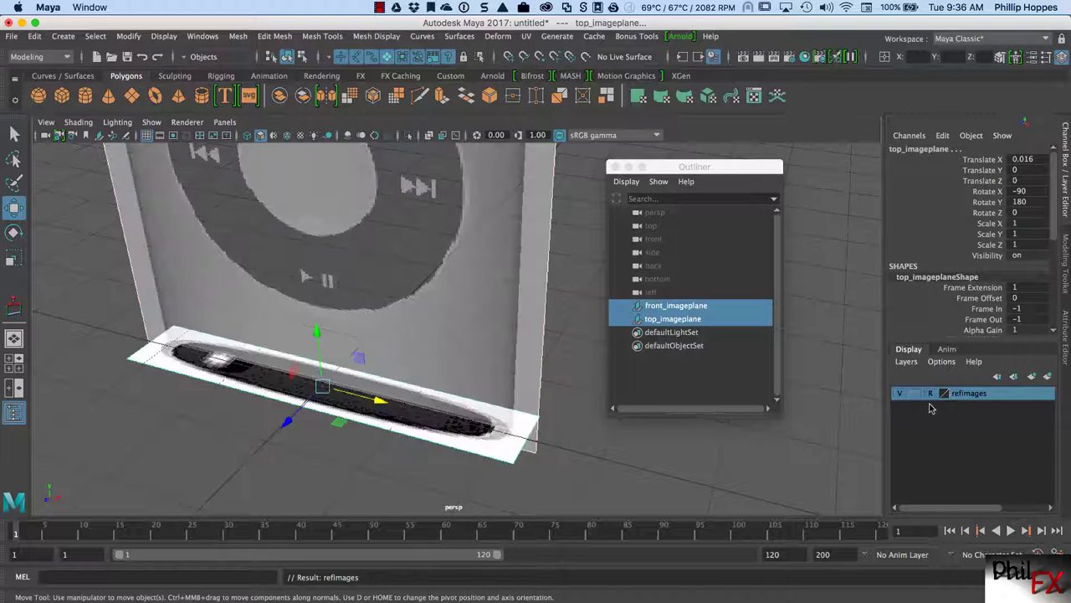
# Return the refimages layer to the Normal display type and move front_imageplane back along Z, well behind the top image plane.
pyautogui.click(690, 454)
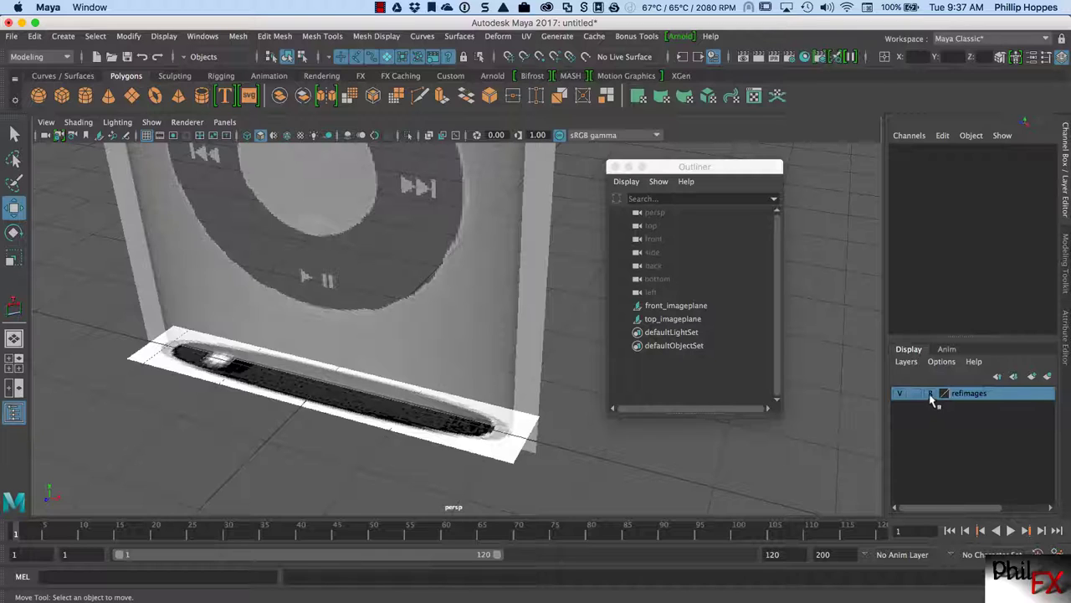
pyautogui.click(545, 406)
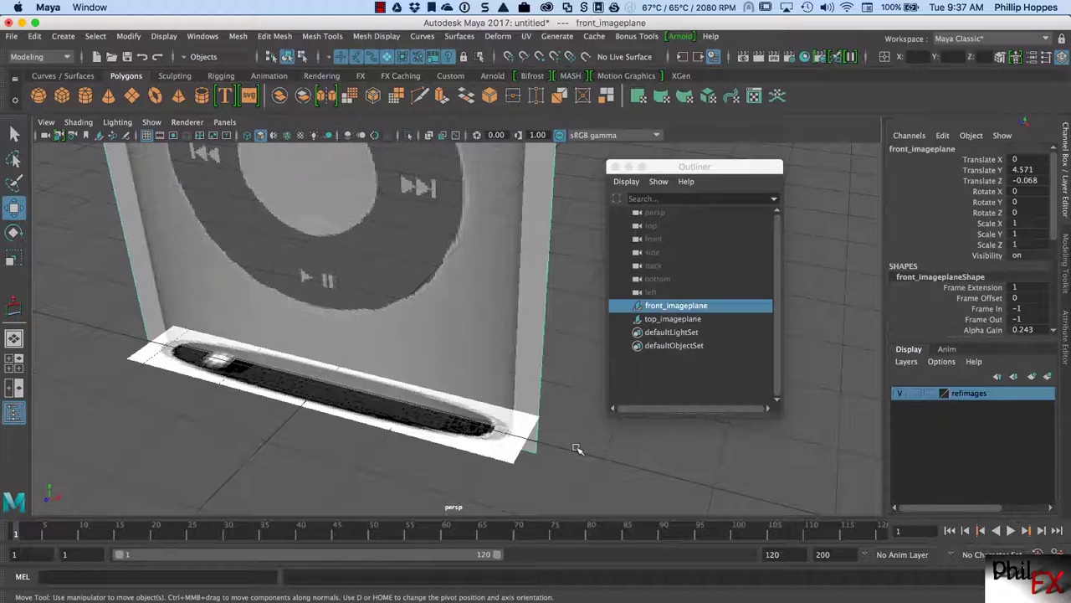
pyautogui.keyDown('alt'); pyautogui.moveTo(687, 465); pyautogui.dragTo(406, 471, button='right'); pyautogui.keyUp('alt')
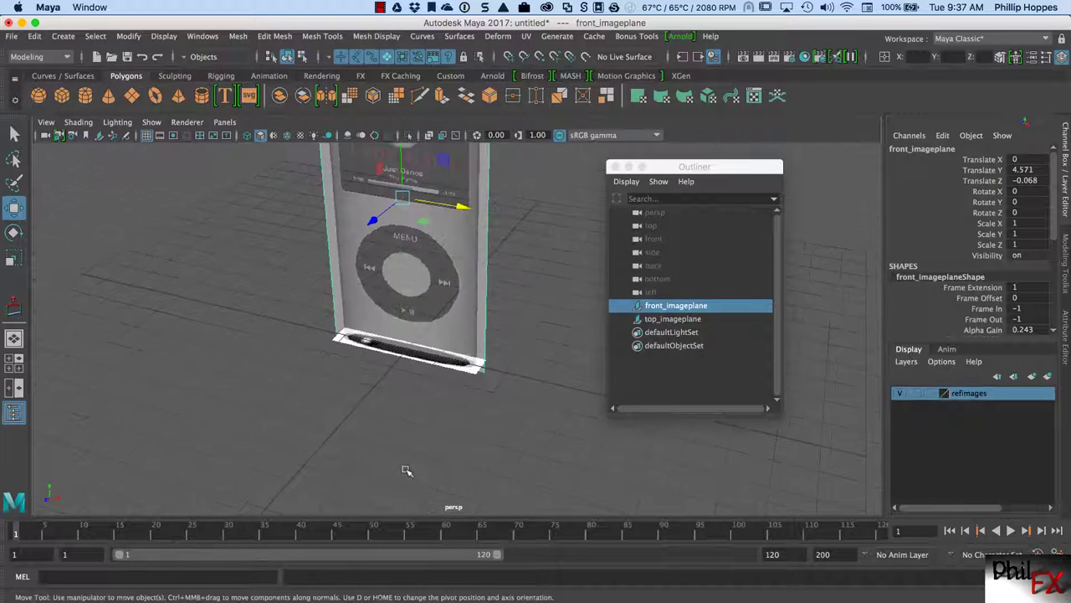
pyautogui.moveTo(374, 221); pyautogui.dragTo(424, 174)
# Lower the Alpha Gain of top_imageplane to make its picture semi-transparent.
pyautogui.moveTo(496, 350); pyautogui.dragTo(467, 384)
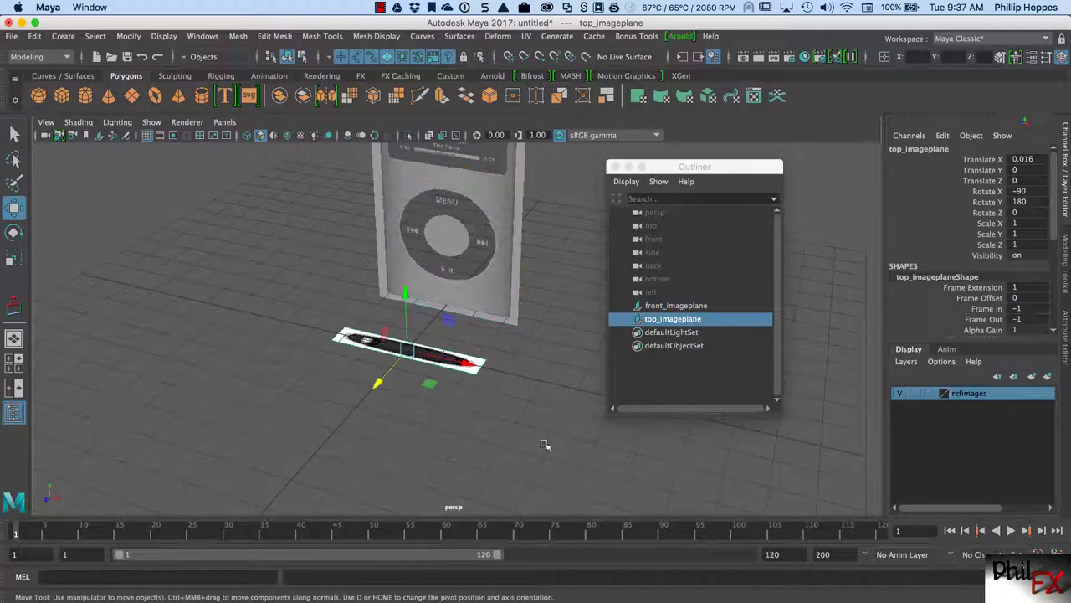
pyautogui.click(1066, 329)
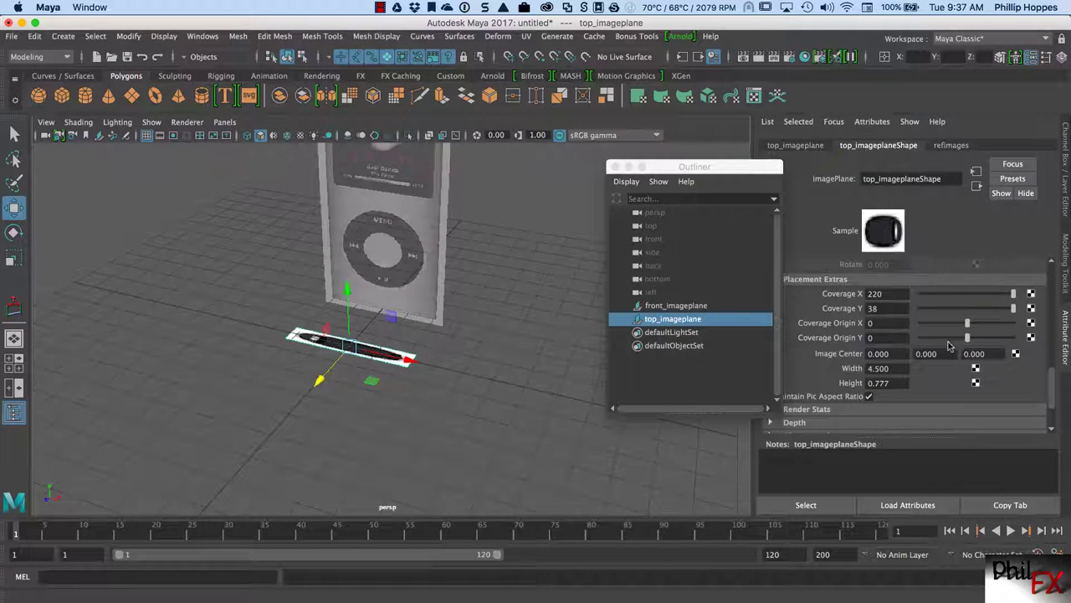
pyautogui.moveTo(1053, 384); pyautogui.dragTo(1058, 280)
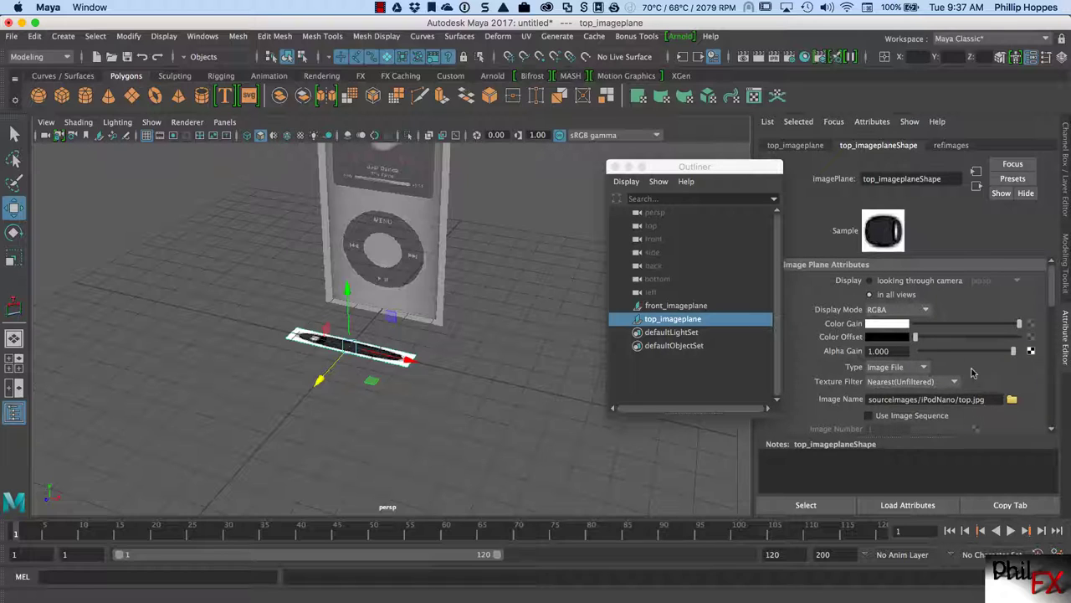
pyautogui.moveTo(1014, 351); pyautogui.dragTo(952, 359)
pyautogui.click(526, 398)
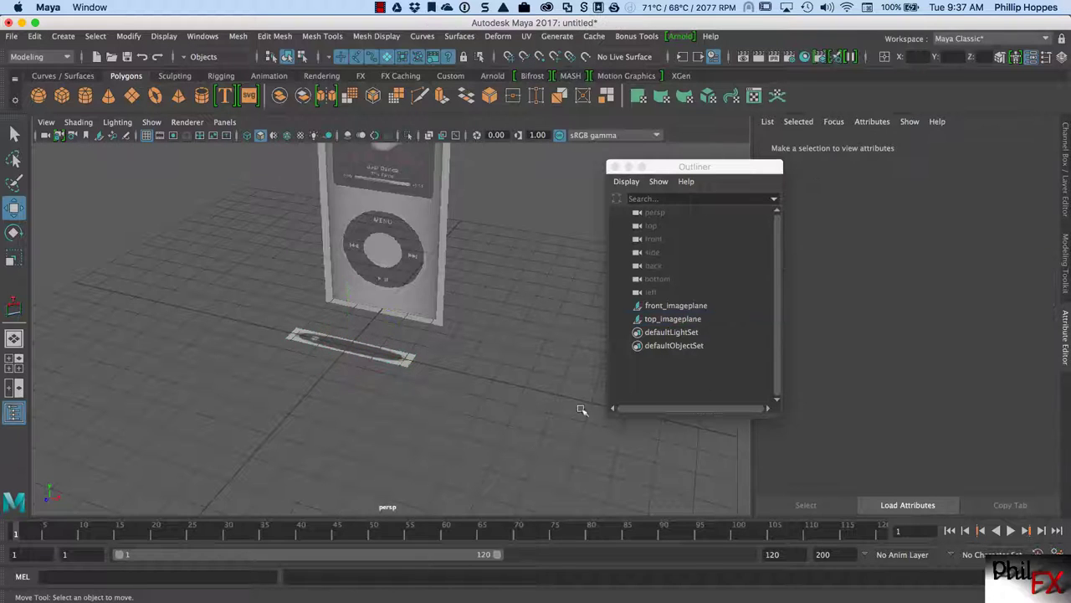
# Set the refimages layer's display type to Reference so the image planes cannot be selected in the viewport.
pyautogui.click(1065, 182)
pyautogui.click(930, 393)
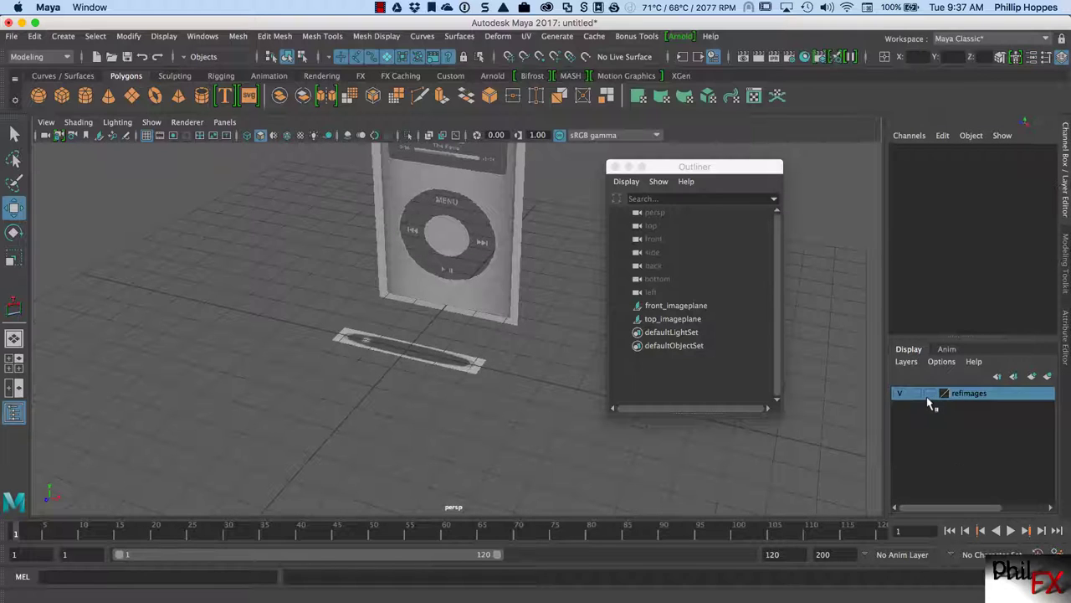
pyautogui.click(930, 392)
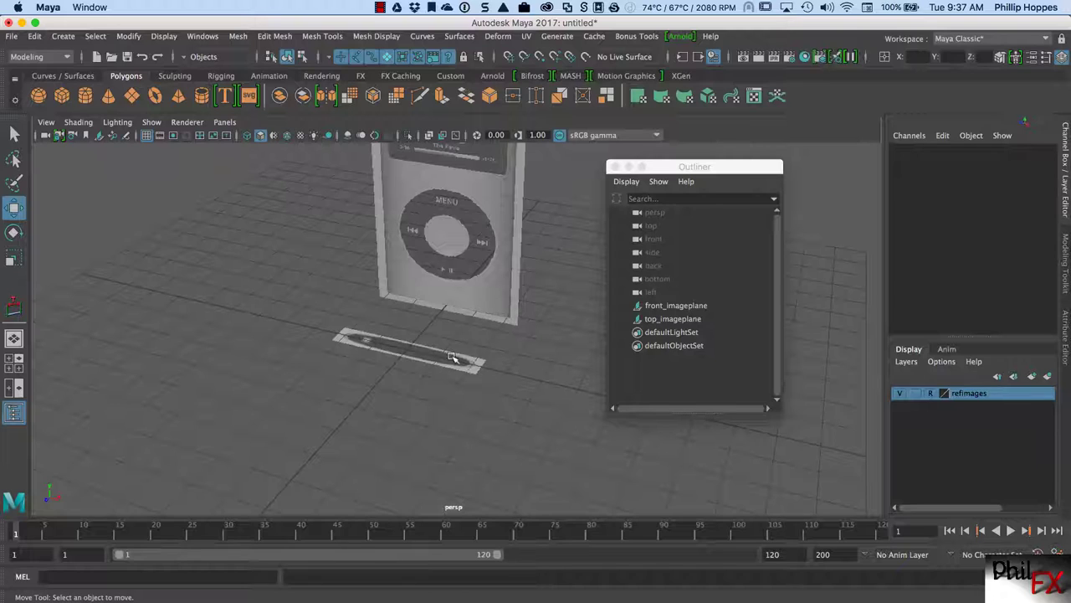
# Toggle the refimages layer's visibility off and back on twice, and move the Outliner farther from the image planes.
pyautogui.click(900, 393)
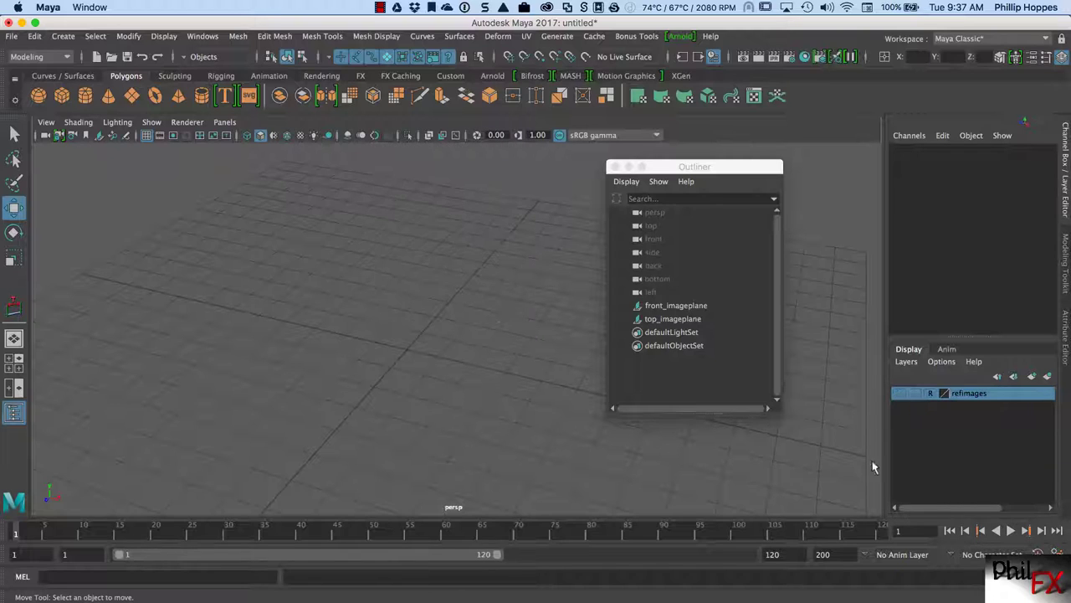
pyautogui.click(899, 394)
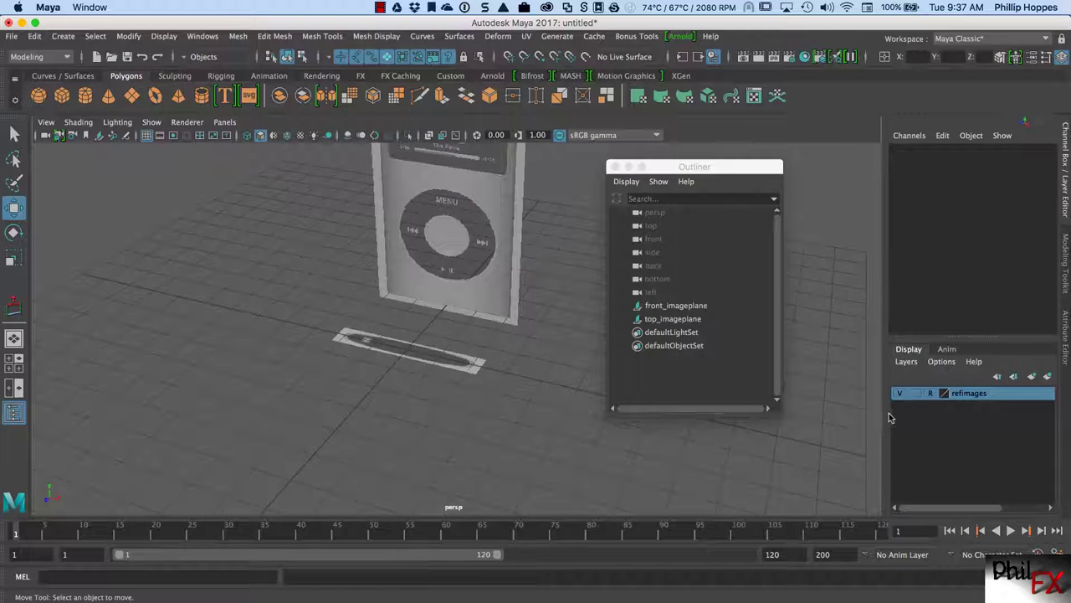
pyautogui.click(900, 394)
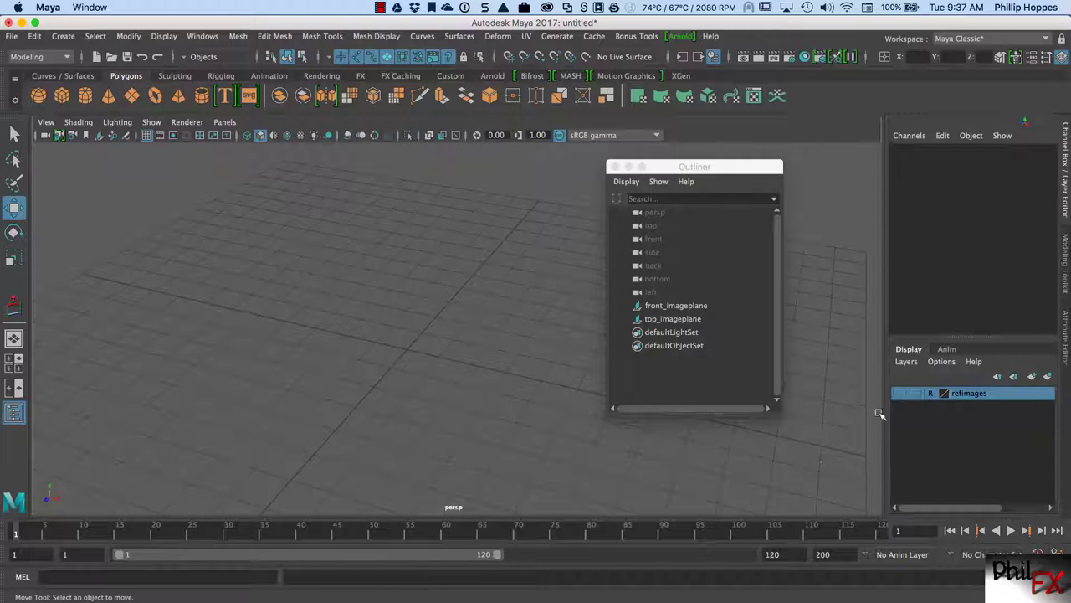
pyautogui.click(899, 393)
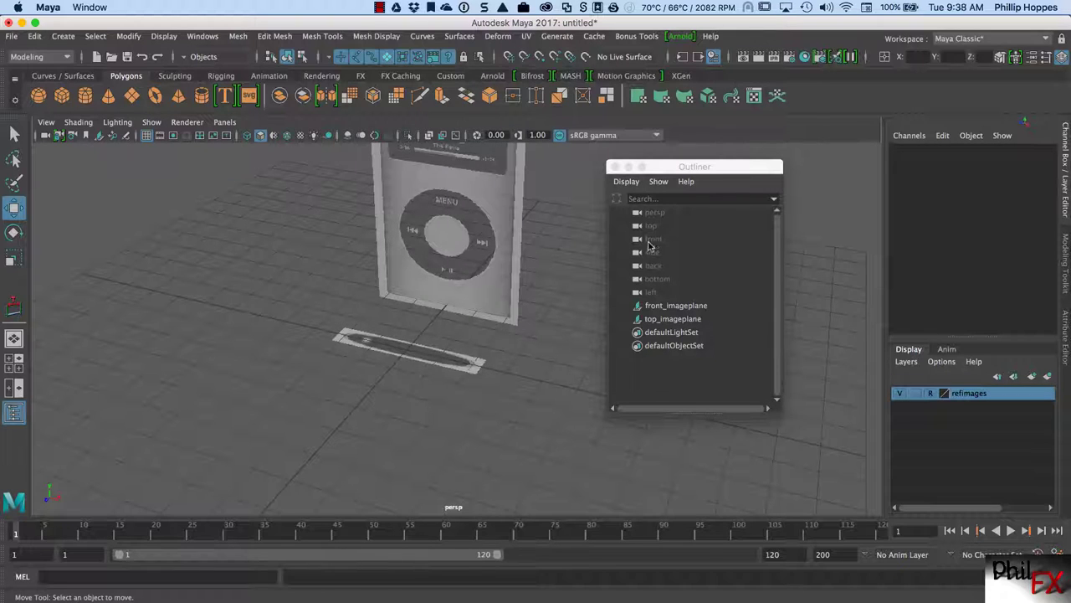
pyautogui.moveTo(674, 167); pyautogui.dragTo(709, 154)
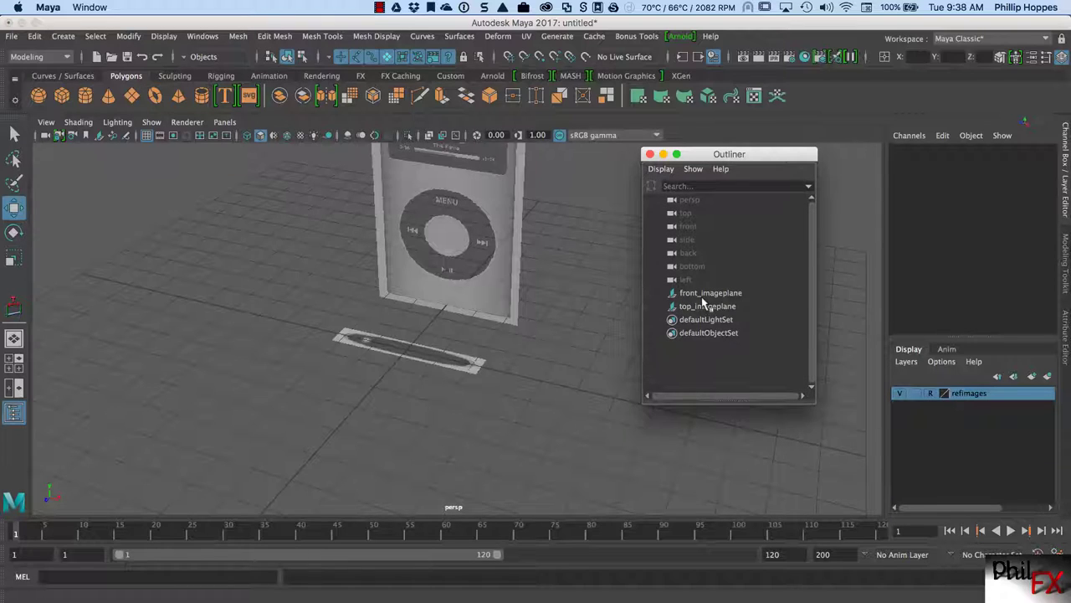